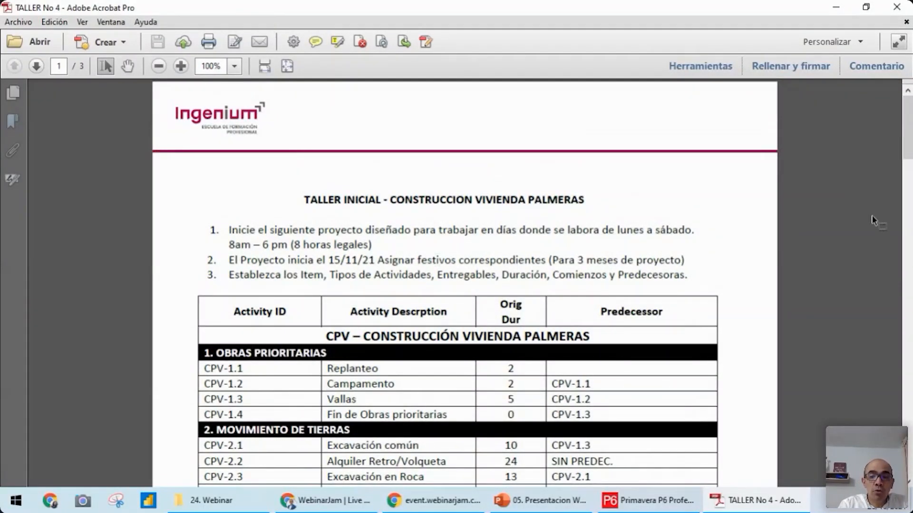
Read the workshop instructions and go through the activity table from Obras Prioritarias to Muros
mouse_move(909, 146)
left_mouse_down()
mouse_move(909, 197)
mouse_move(909, 146)
left_mouse_up()
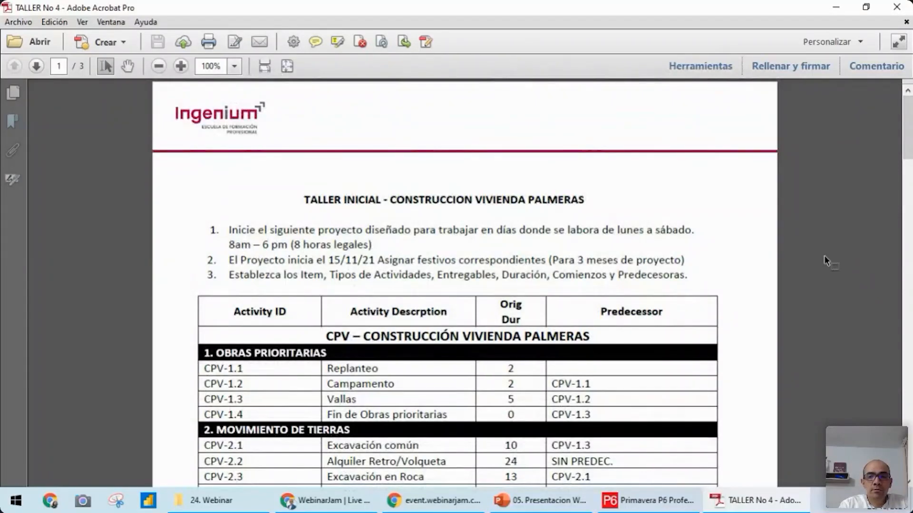
left_click_drag(910, 148, 911, 164)
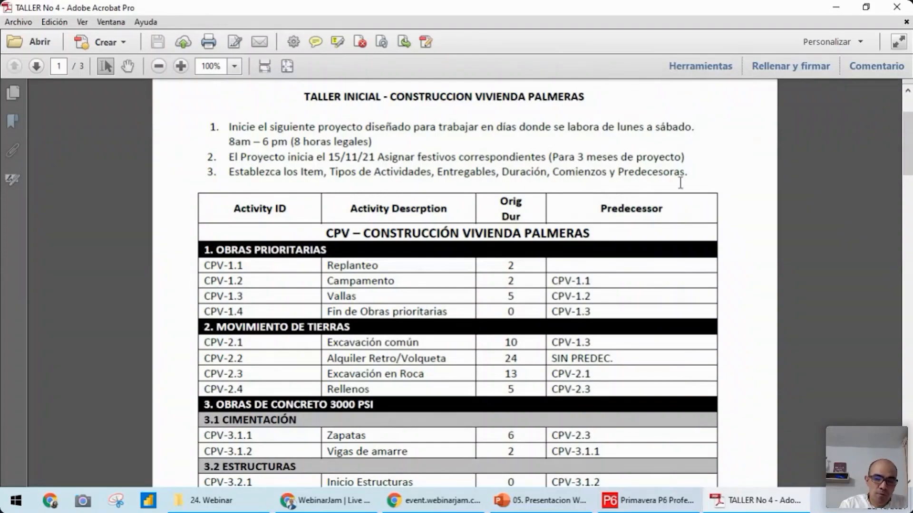
left_click_drag(901, 161, 908, 190)
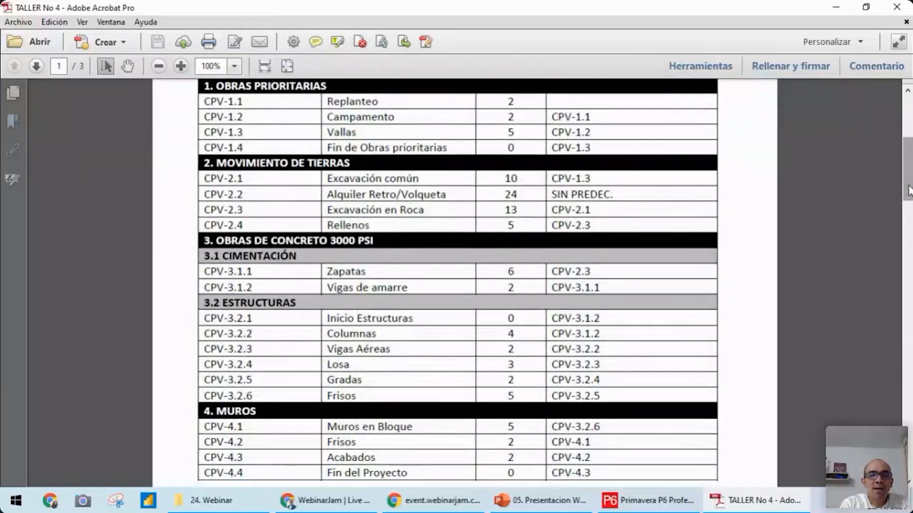
left_click_drag(908, 190, 906, 155)
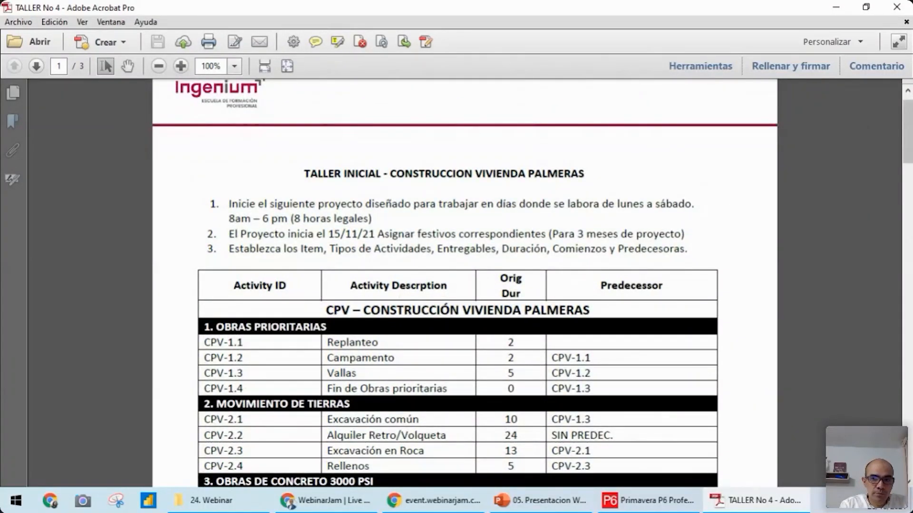
left_click_drag(909, 139, 909, 153)
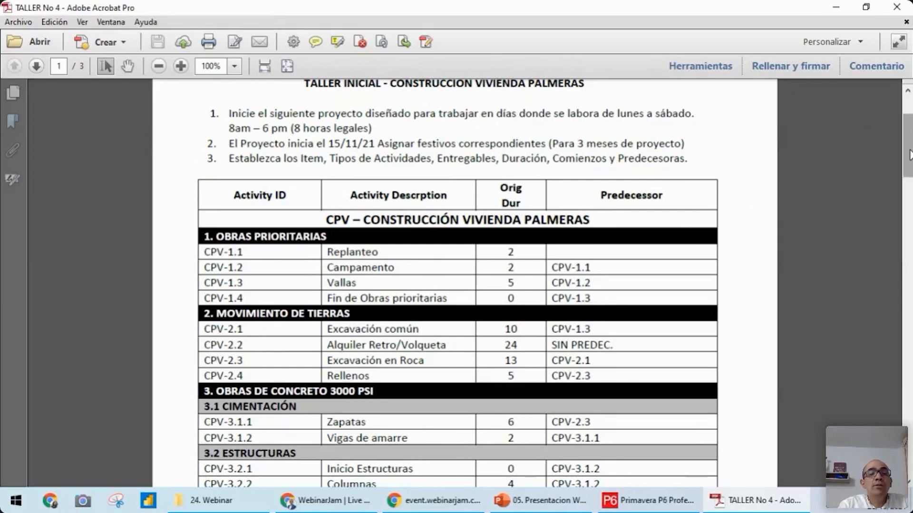
left_click_drag(909, 154, 909, 141)
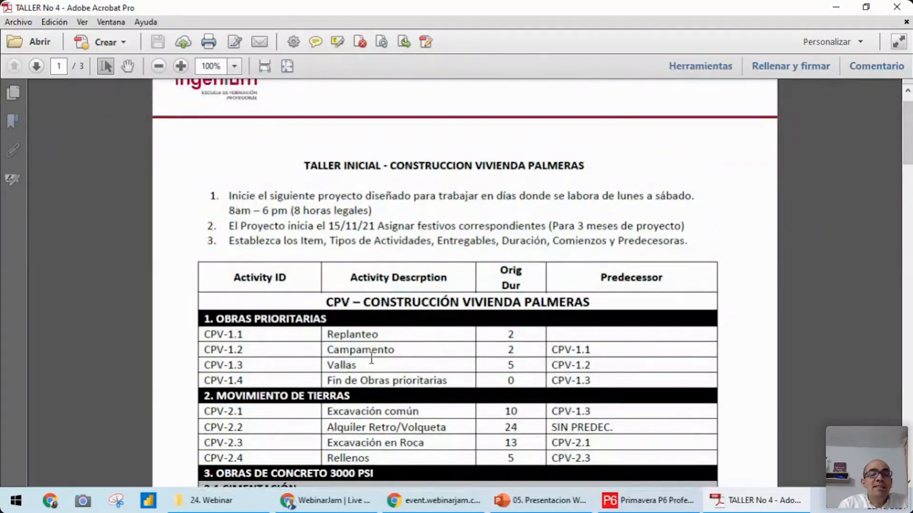
left_click_drag(908, 148, 908, 163)
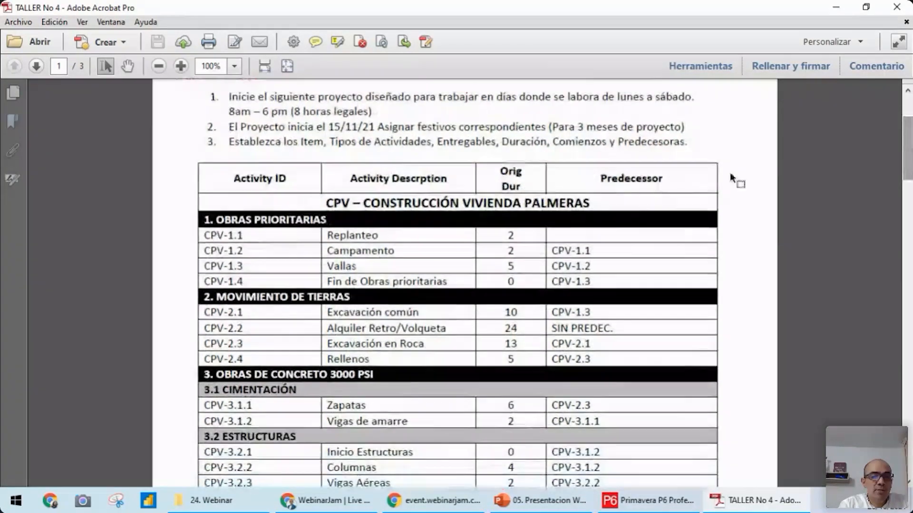
Highlight the headings Obras Prioritarias, Movimiento de Tierras and Obras de Concreto 3000 PSI in the activity table
left_click_drag(335, 220, 200, 220)
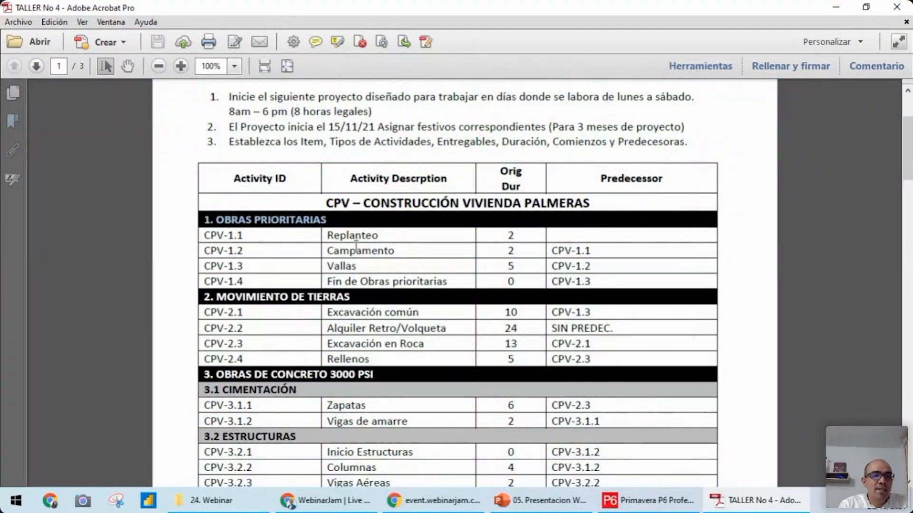
left_click_drag(368, 296, 328, 296)
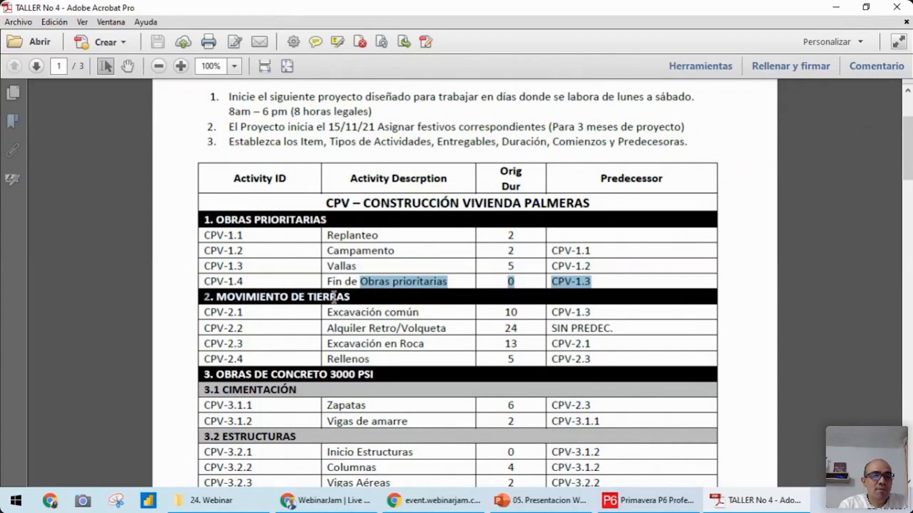
left_click_drag(351, 297, 286, 295)
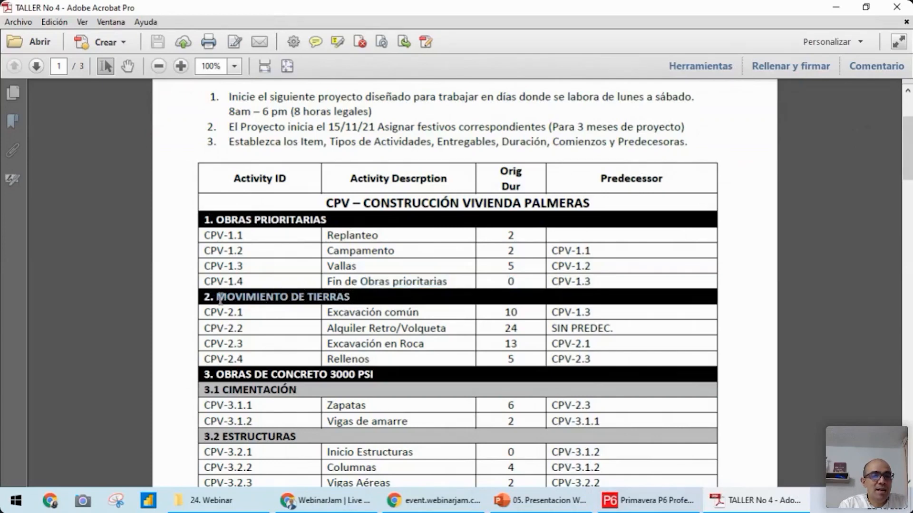
left_click_drag(210, 220, 335, 217)
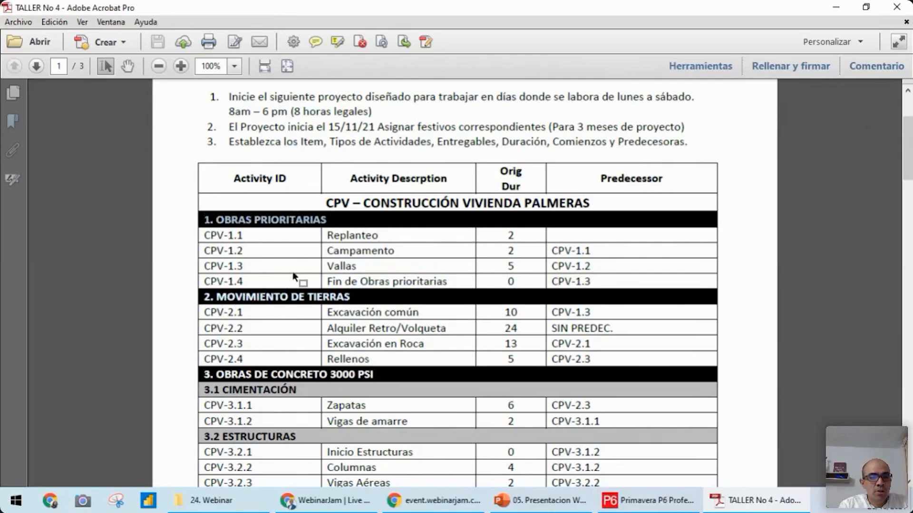
left_click_drag(203, 297, 380, 313)
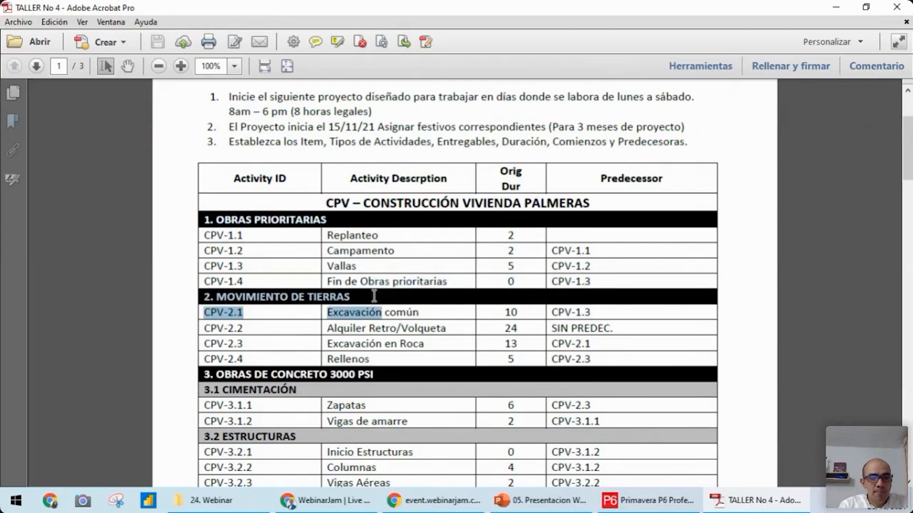
left_click_drag(216, 377, 386, 375)
Examine section 3 Obras de Concreto 3000 PSI, highlighting its heading and the subsections 3.1 Cimentación and 3.2 Estructuras
left_click_drag(907, 178, 908, 205)
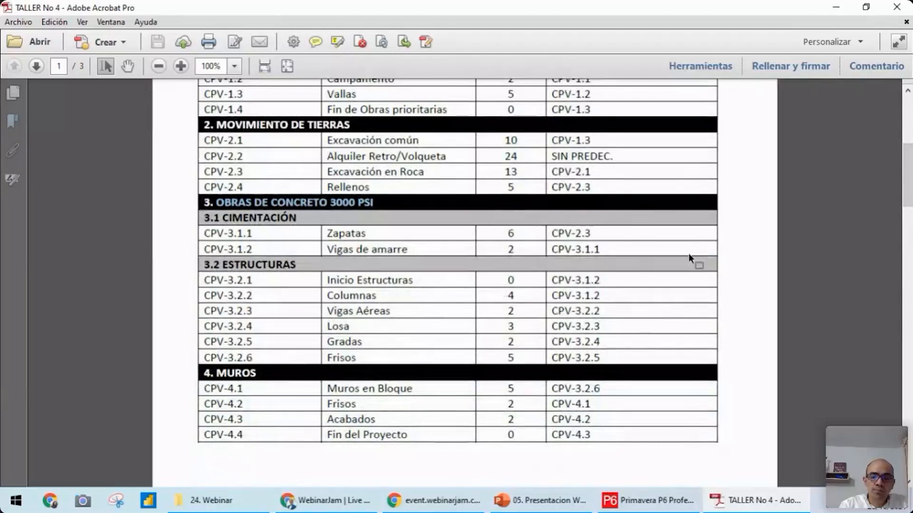
left_click_drag(908, 192, 908, 163)
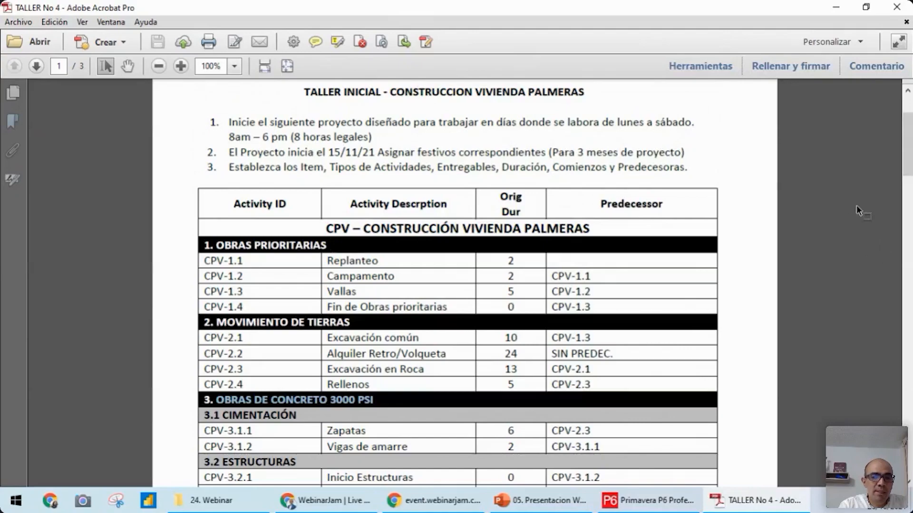
left_click_drag(909, 150, 908, 180)
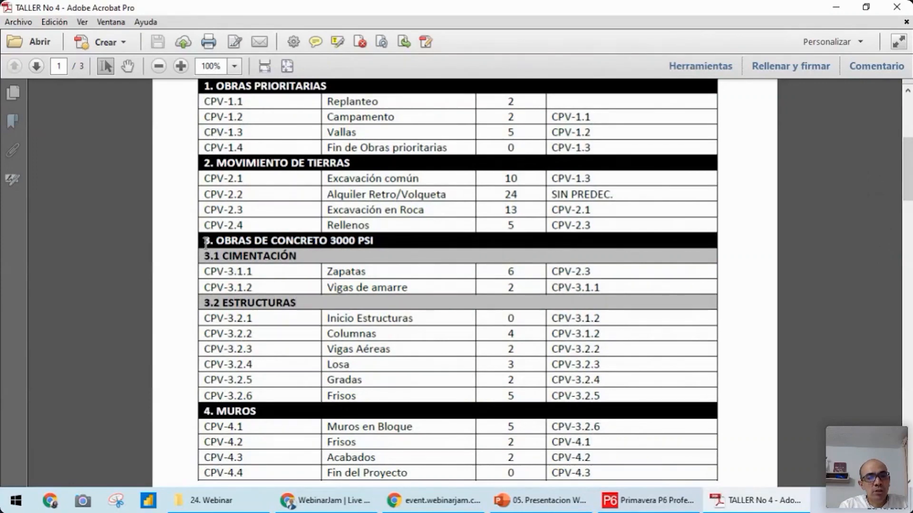
left_click_drag(204, 242, 385, 244)
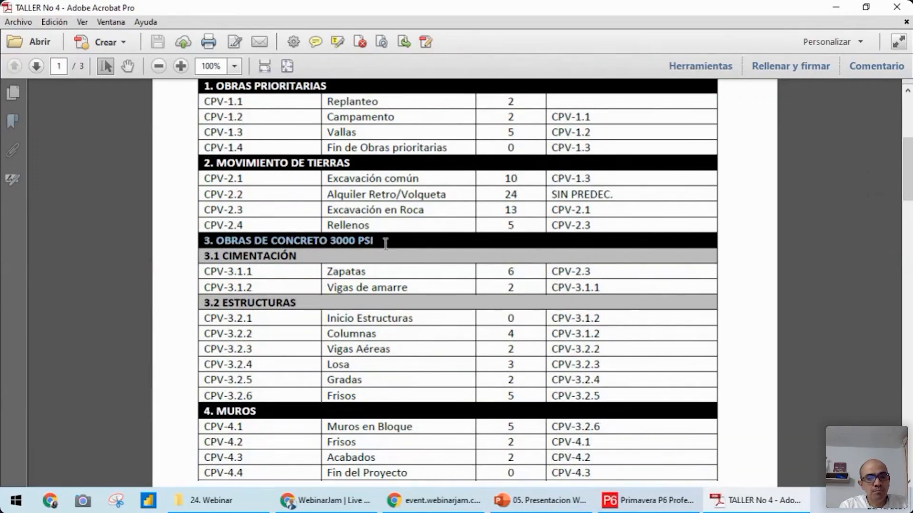
left_click(187, 241)
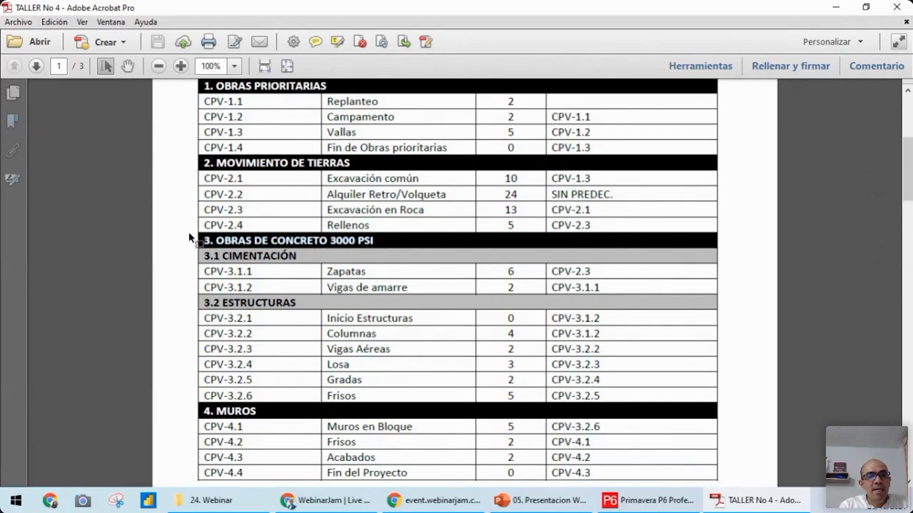
left_click_drag(190, 233, 398, 248)
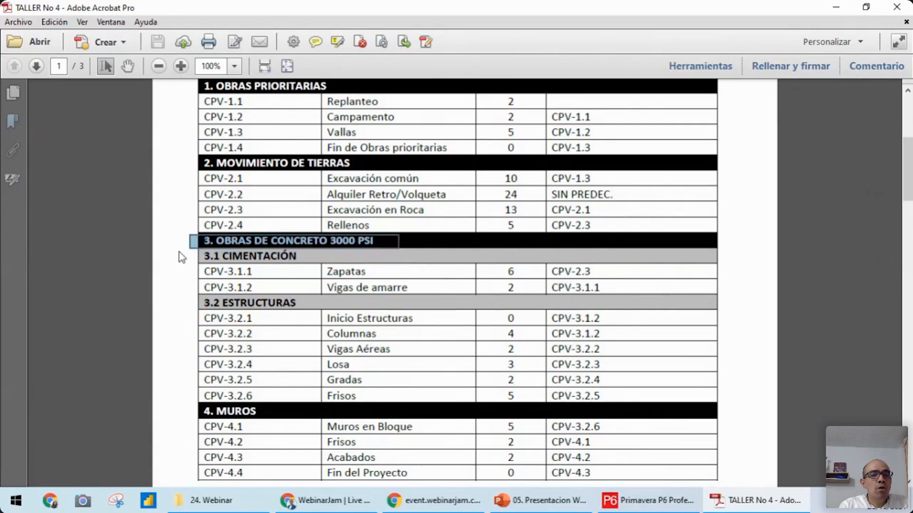
left_click_drag(176, 247, 323, 264)
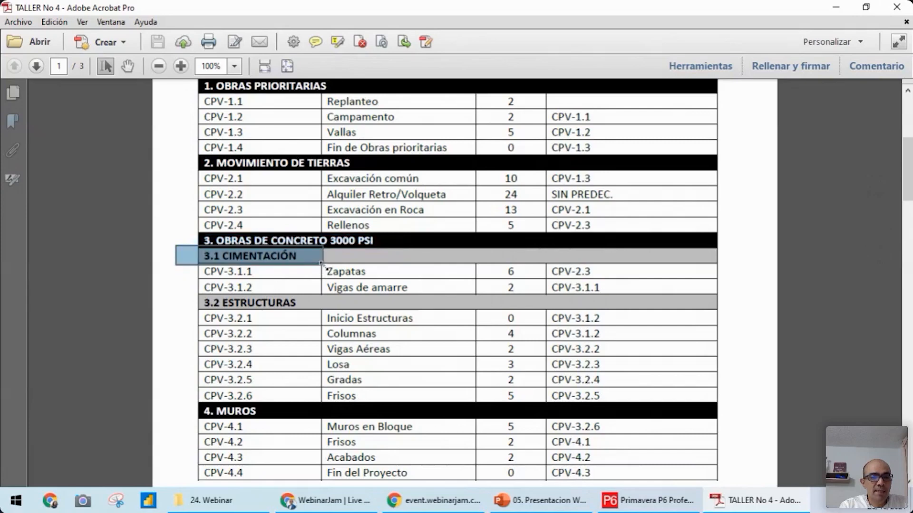
left_click_drag(181, 288, 374, 311)
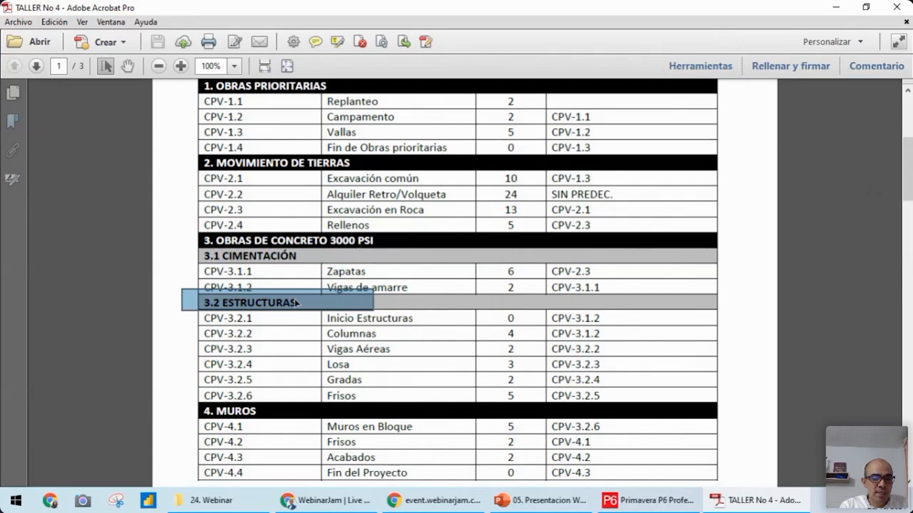
left_click(402, 300)
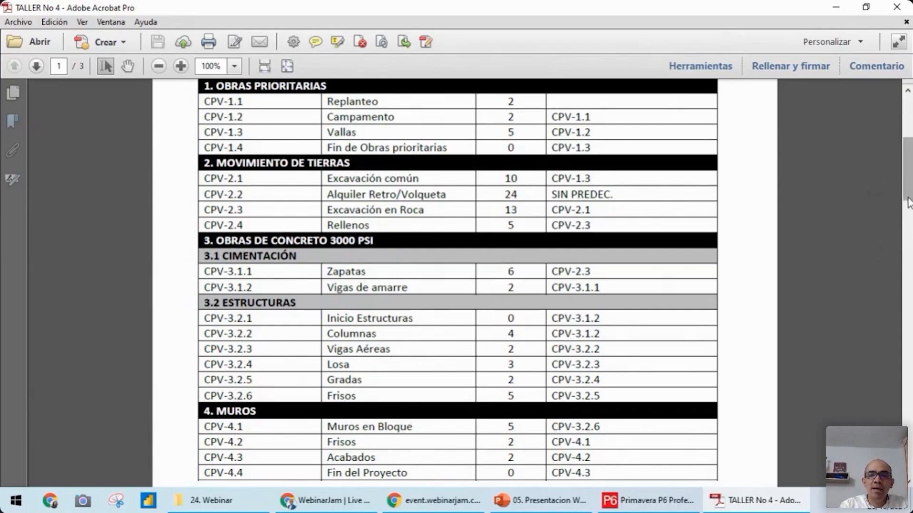
Review the original durations of the Obras Prioritarias activities and highlight the Excavación en Roca activity with its duration
left_click_drag(908, 202, 908, 189)
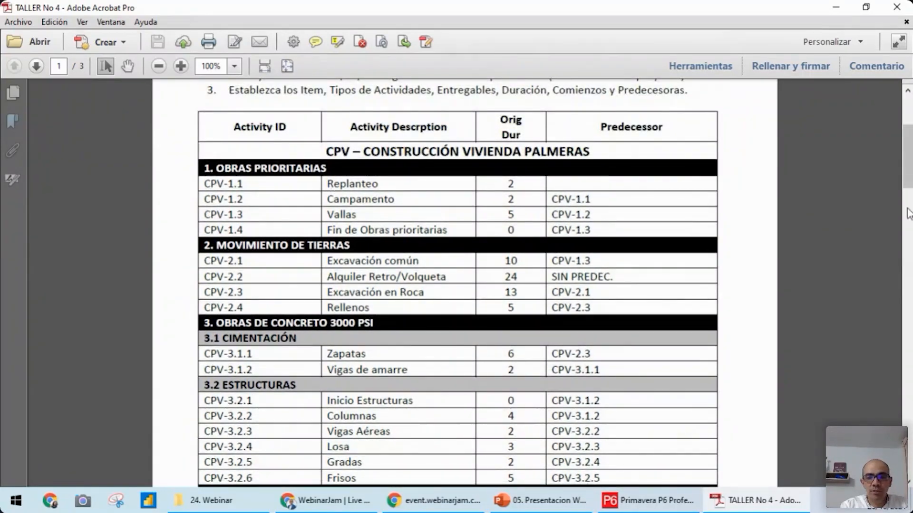
left_click_drag(908, 190, 907, 171)
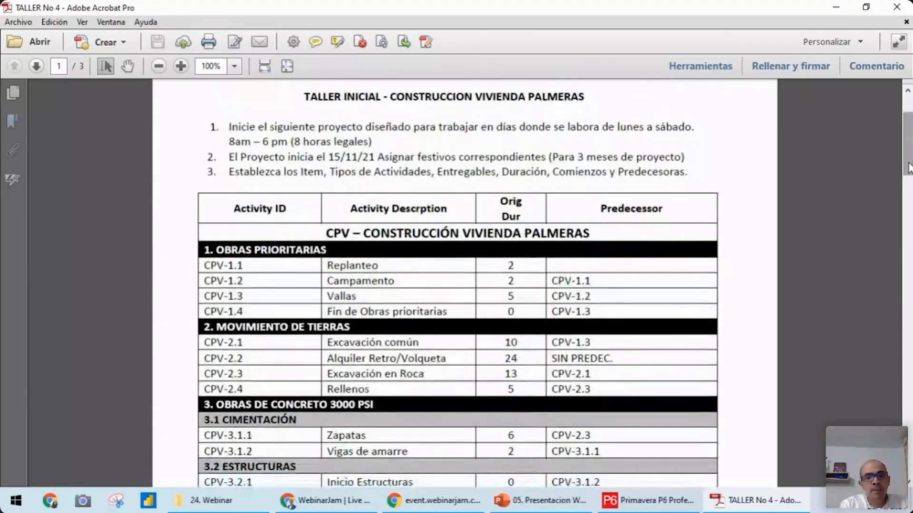
left_click_drag(507, 265, 515, 307)
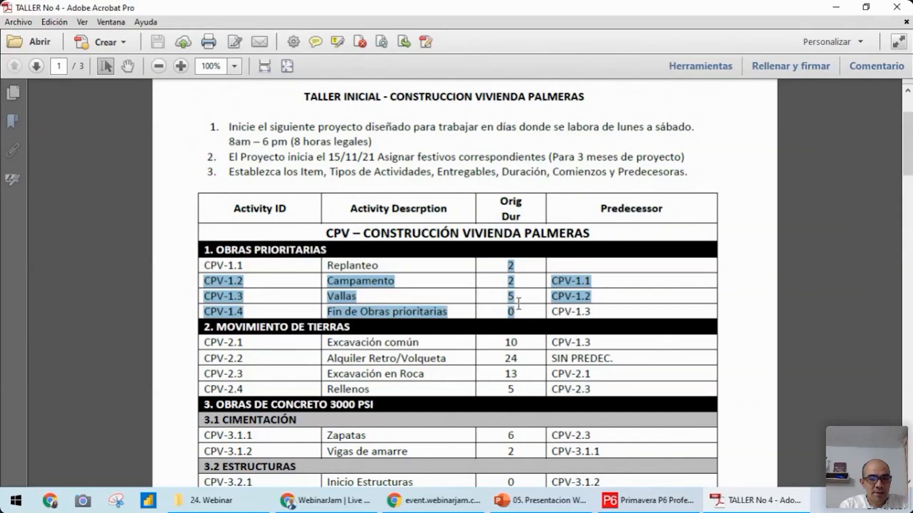
left_click(394, 266)
left_click_drag(907, 160, 908, 153)
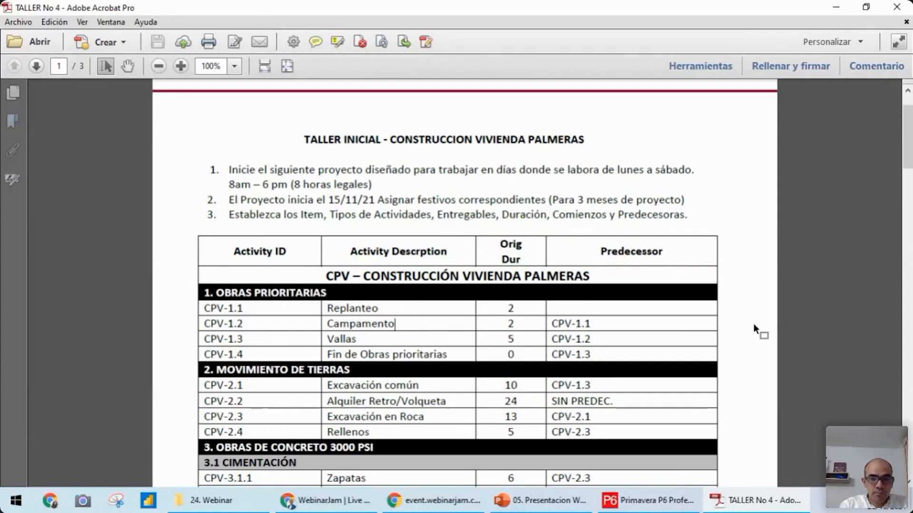
left_click_drag(907, 158, 908, 175)
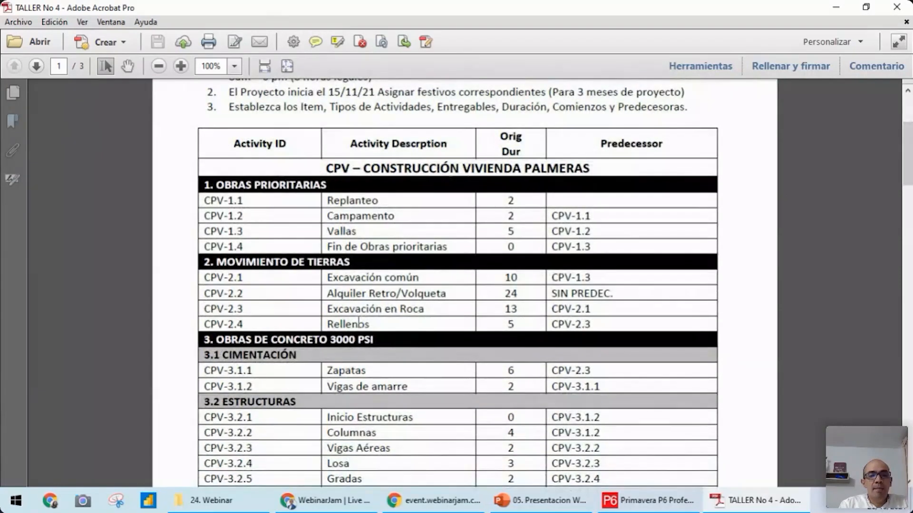
left_click_drag(326, 309, 522, 309)
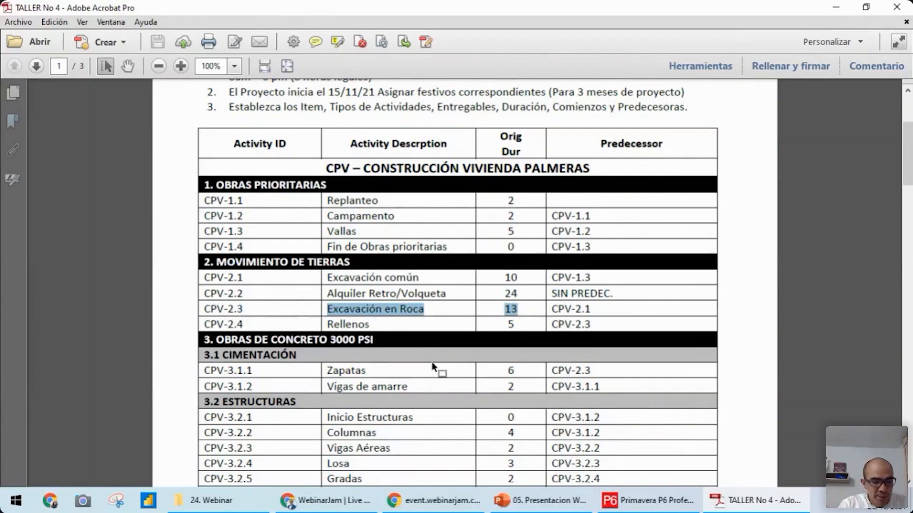
Open Excel with a new blank workbook and maximize its window
left_click(18, 505)
type("exc")
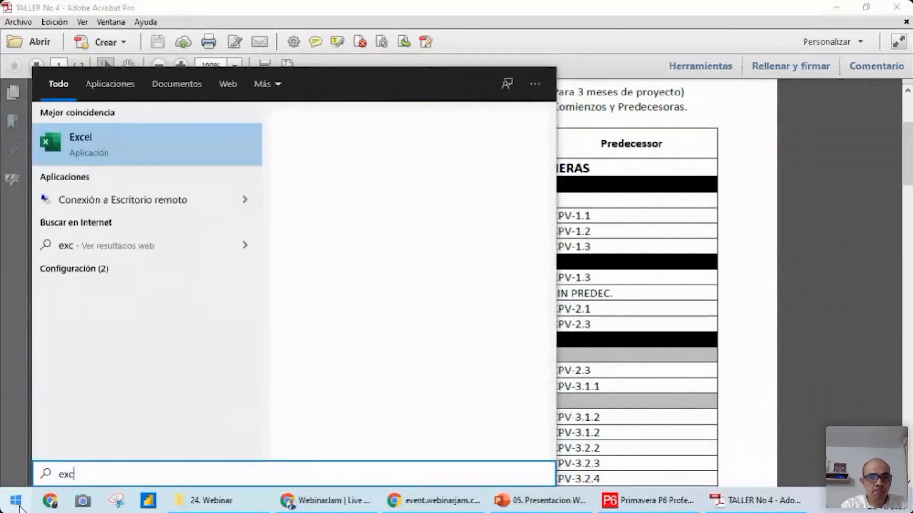
key("Return")
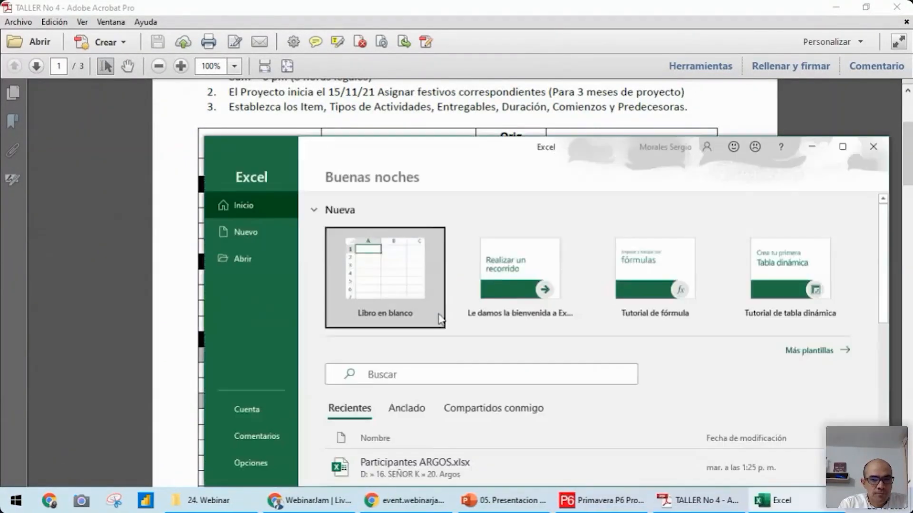
left_click(405, 285)
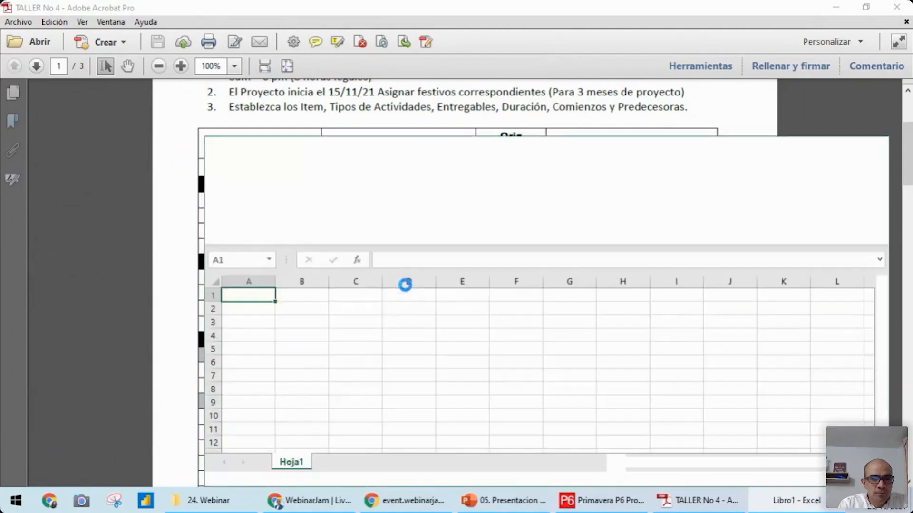
left_click(843, 146)
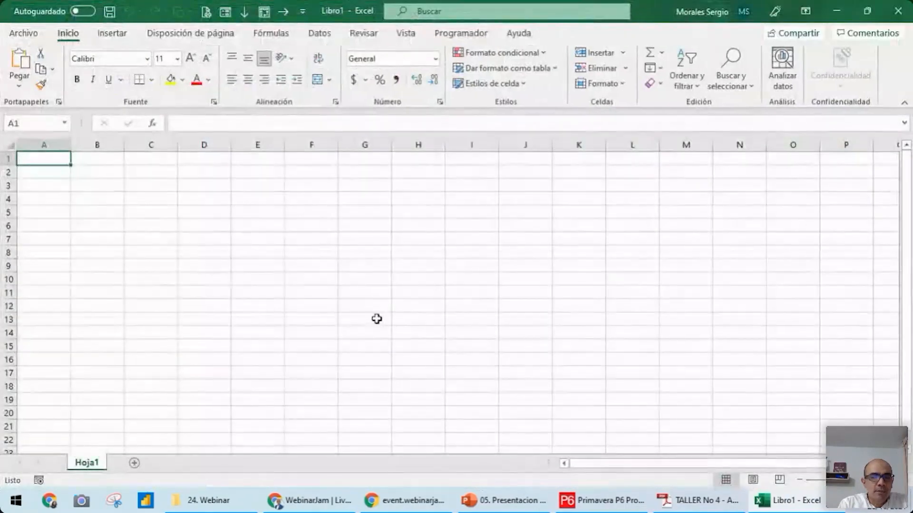
Enter the title Rendimientos in cell C2 and the activity name Excavación in C4
left_click(139, 173)
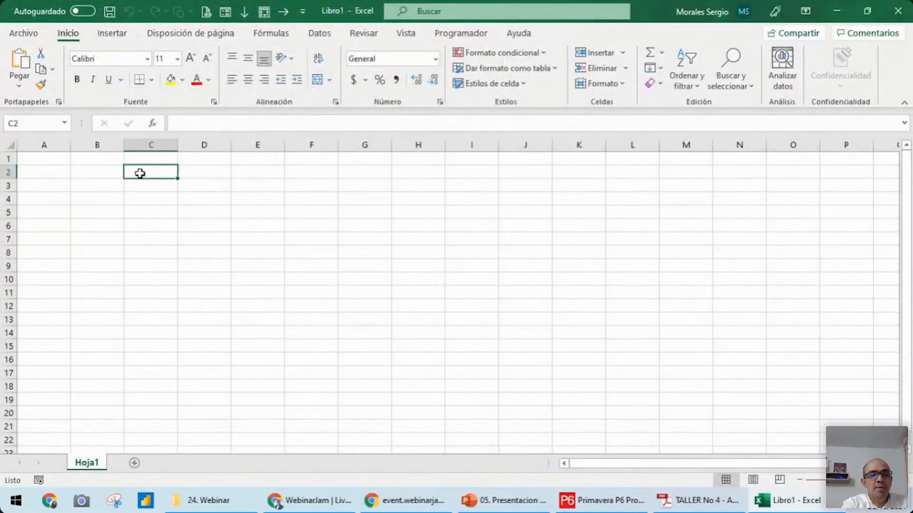
type("Rendimientos")
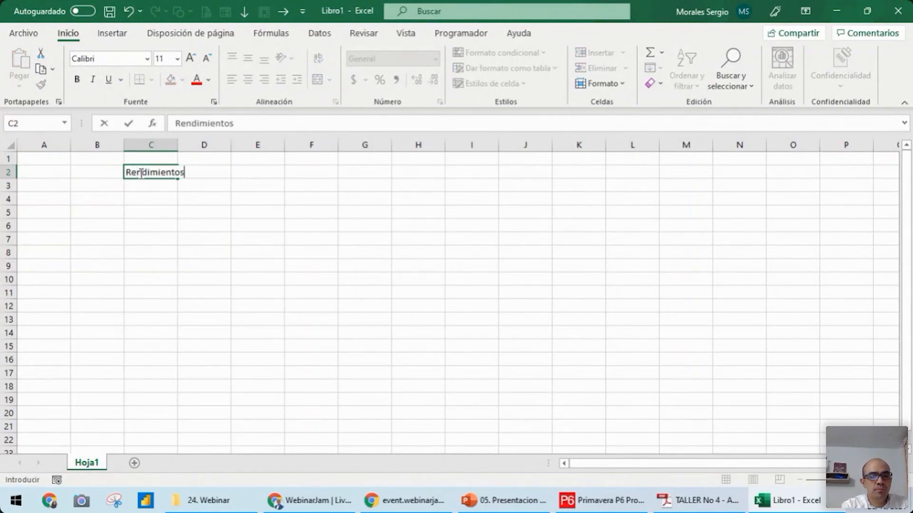
key("Return")
key("Down")
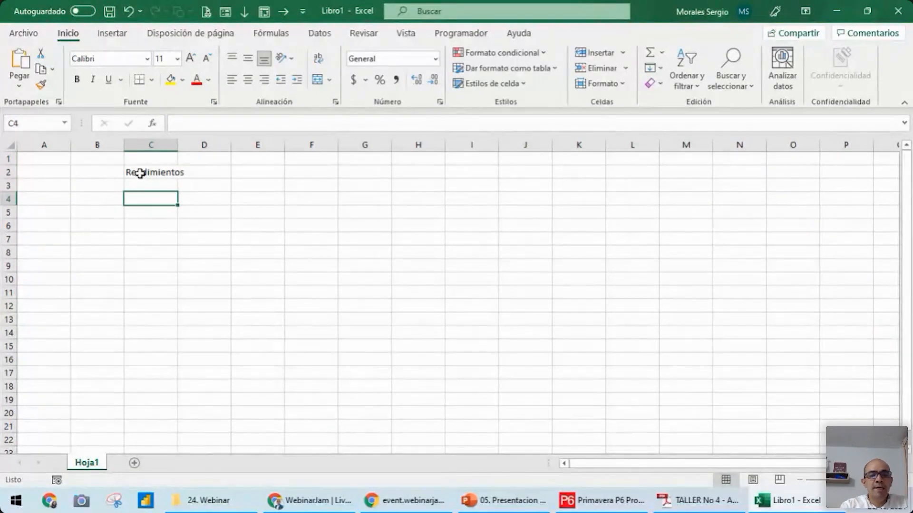
type("Excavac")
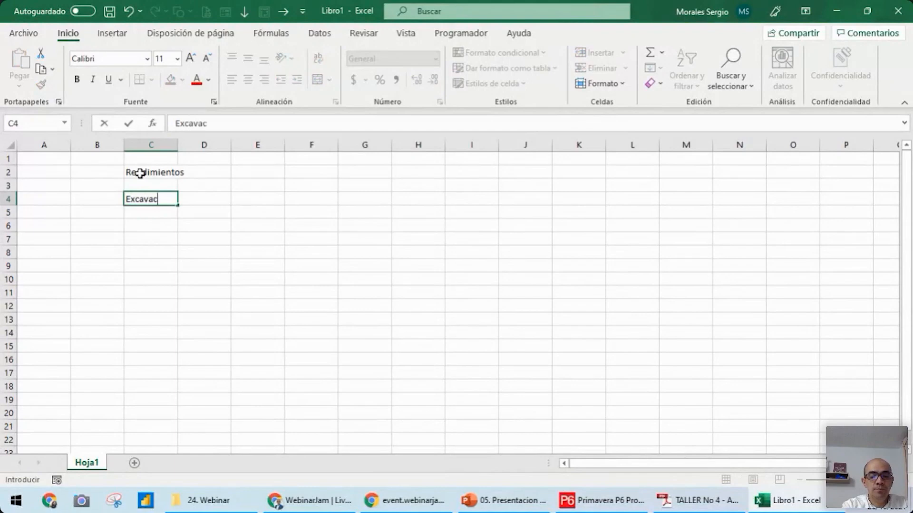
type("ión")
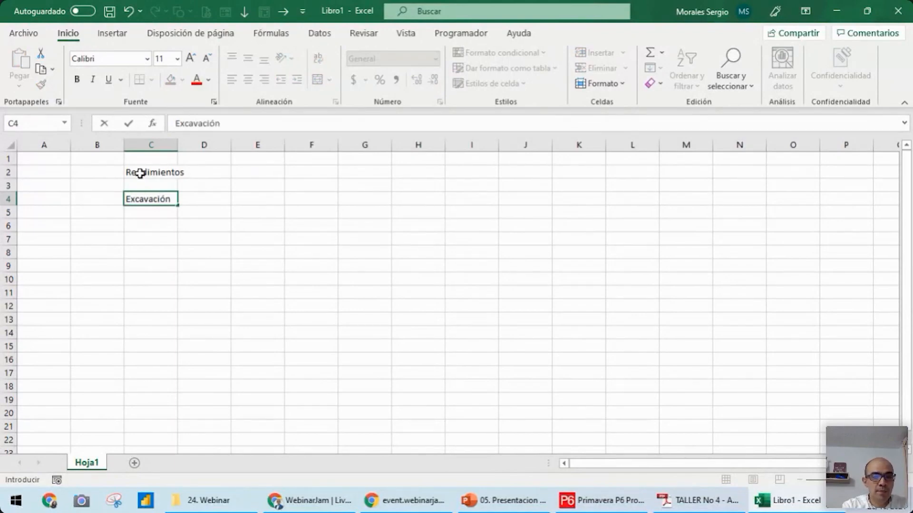
key("Tab")
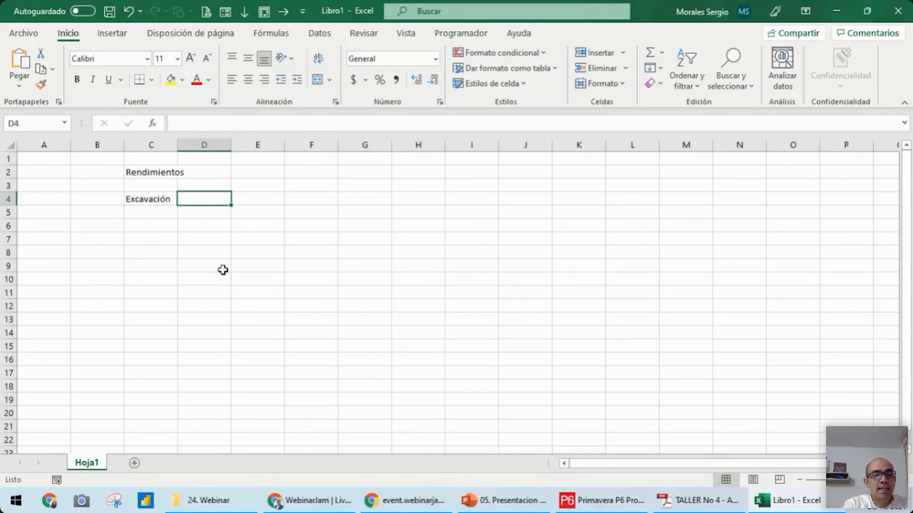
Enter Retroexcavadora in cell D4 beside Excavación and fit column D to its text
type("Re")
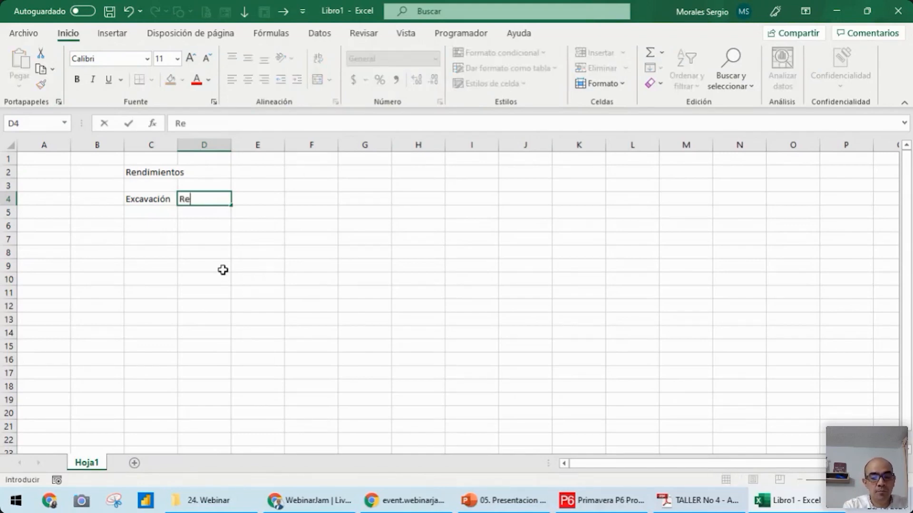
type("troex")
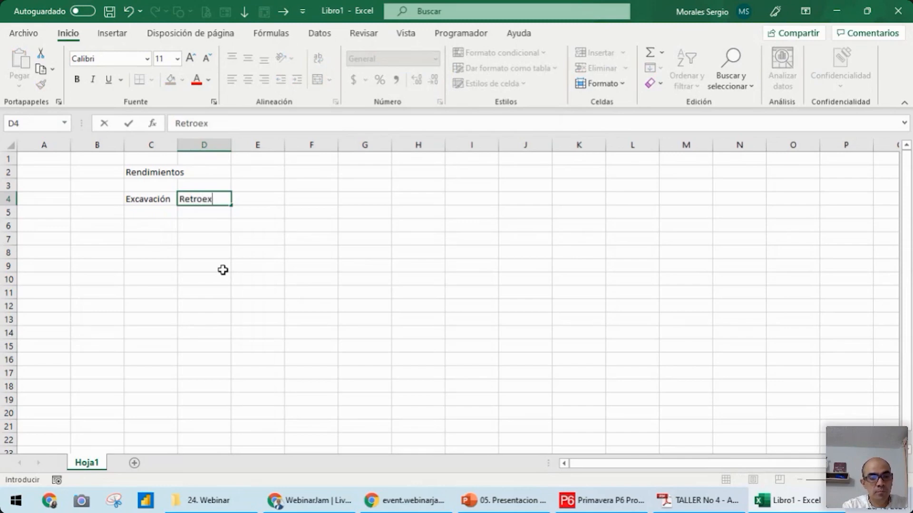
type("cavadora")
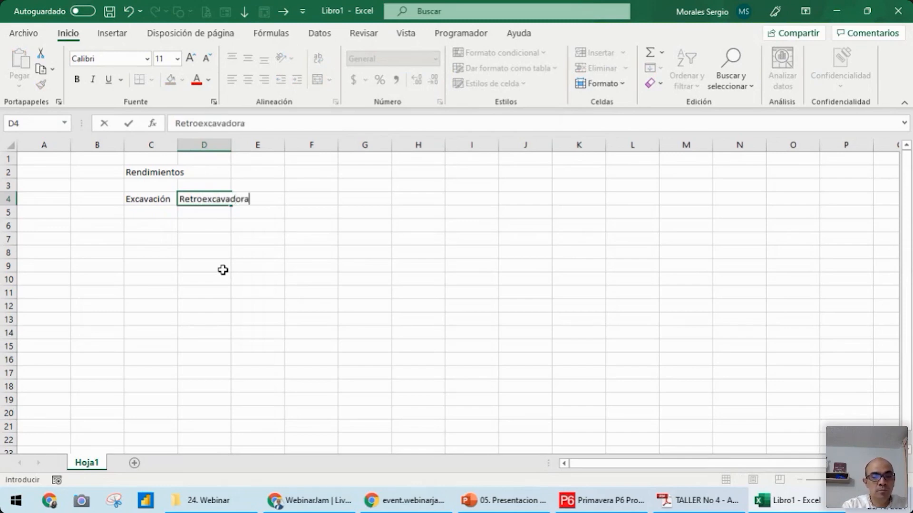
key("Tab")
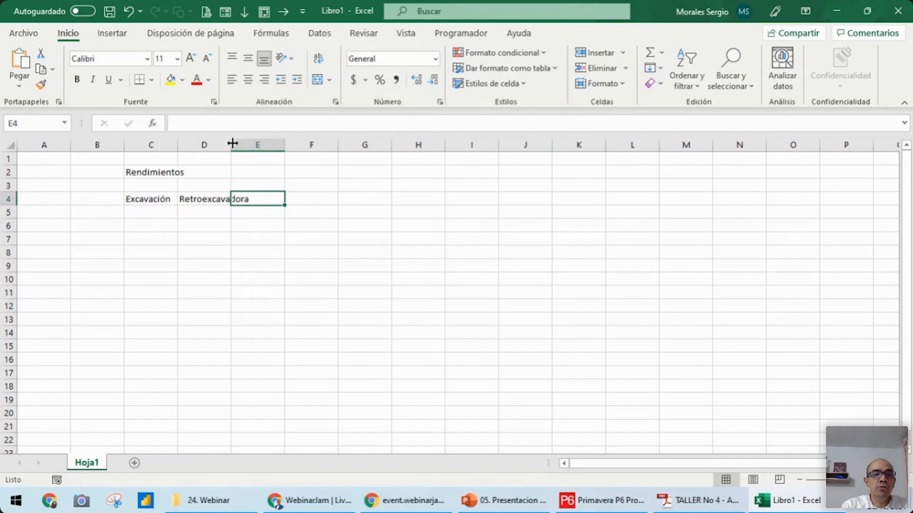
double_click(231, 145)
Enter the work rate 600 y 800 m3 in cell E4 and widen column D a little further
type("600")
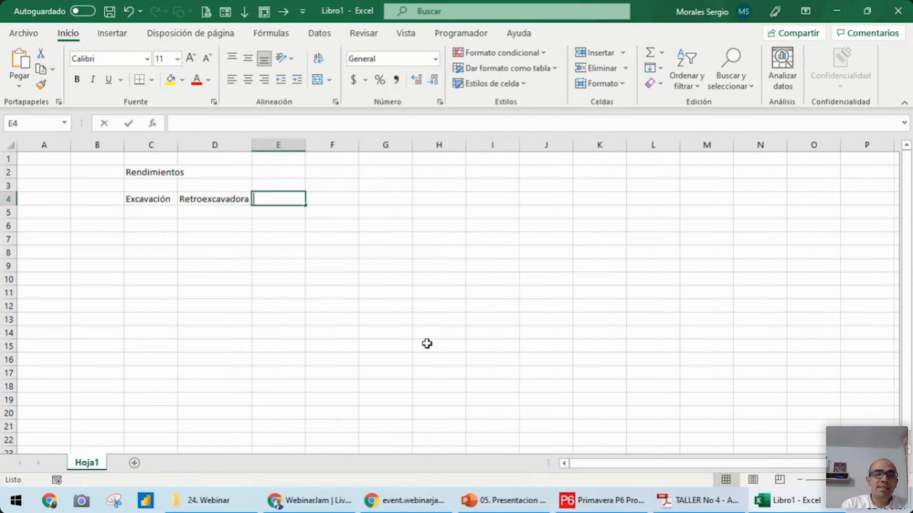
type(" y 800")
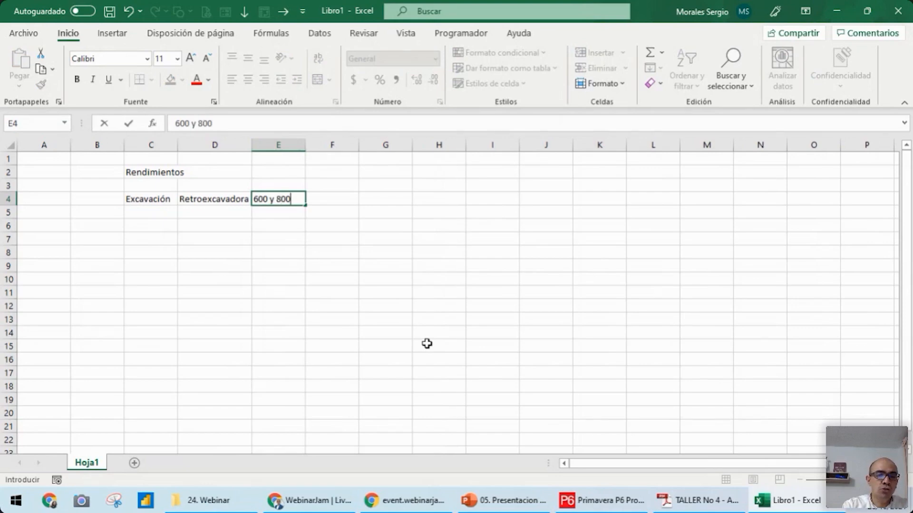
type(" m3")
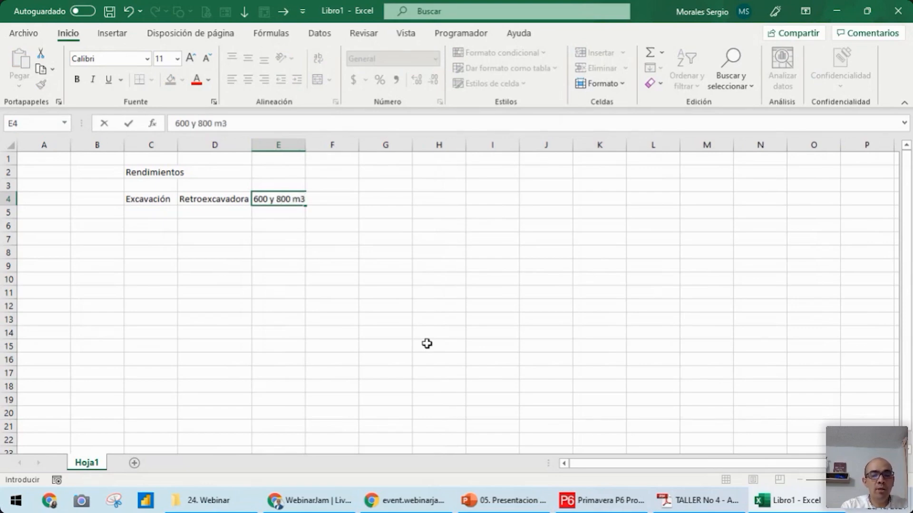
key("Return")
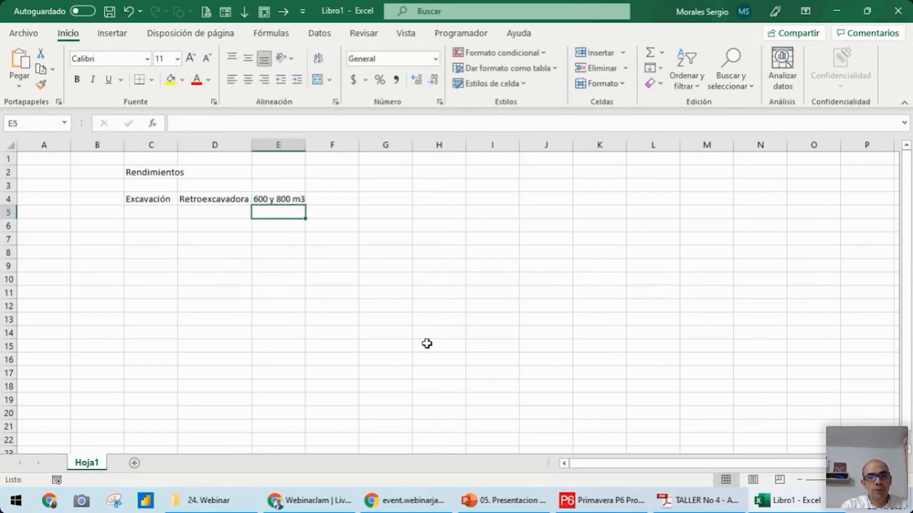
left_click_drag(252, 146, 269, 145)
left_click(355, 198)
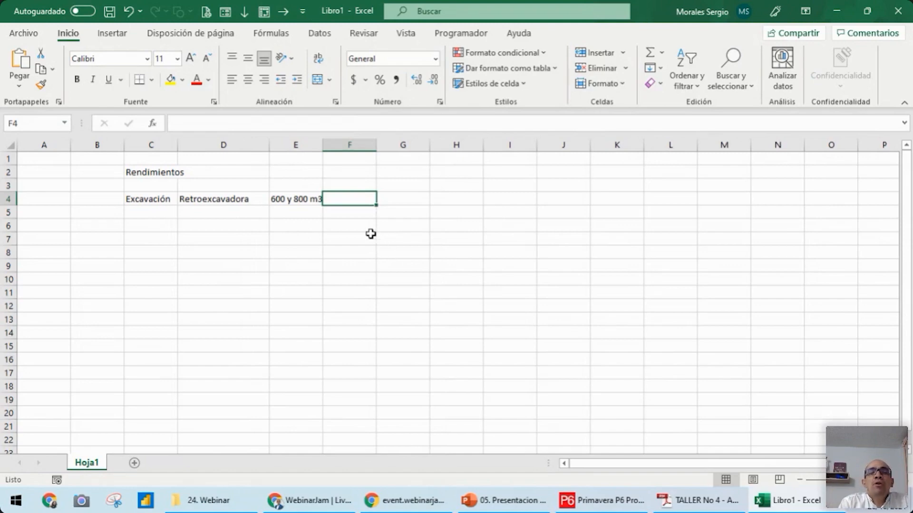
left_click(296, 198)
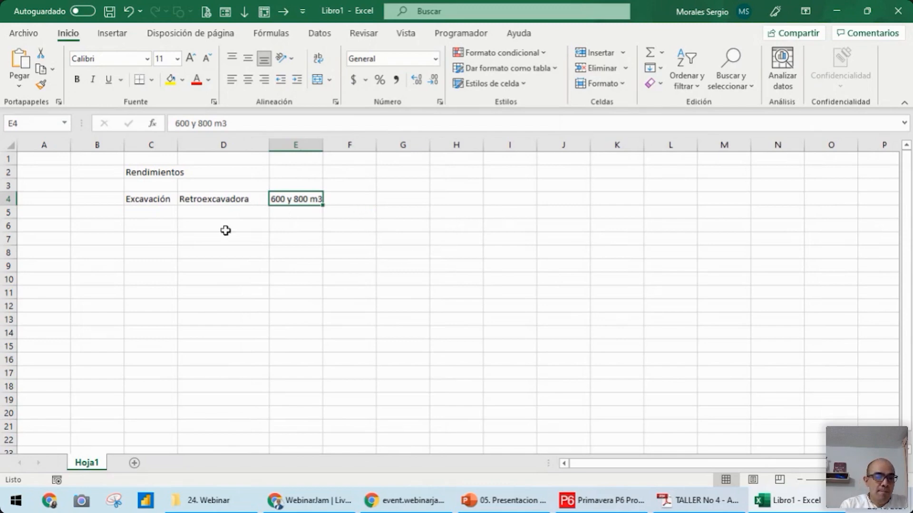
Enter the excavation volume 12000 in cell C5 with its unit m3 in D5
left_click(148, 211)
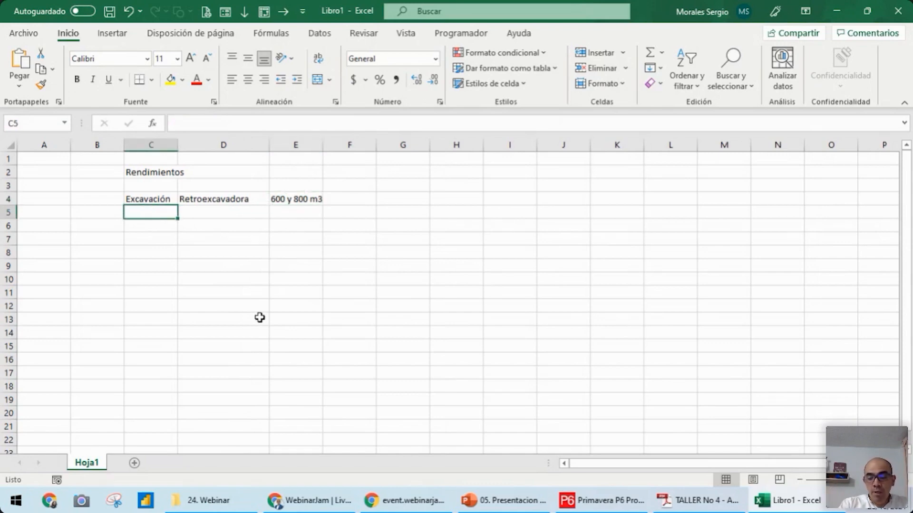
type("12")
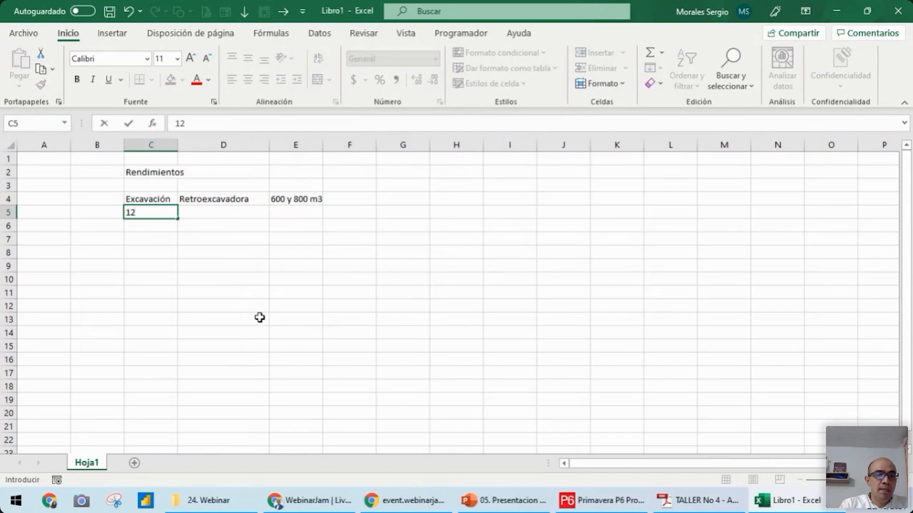
type("000 m")
key("BackSpace")
key("Tab")
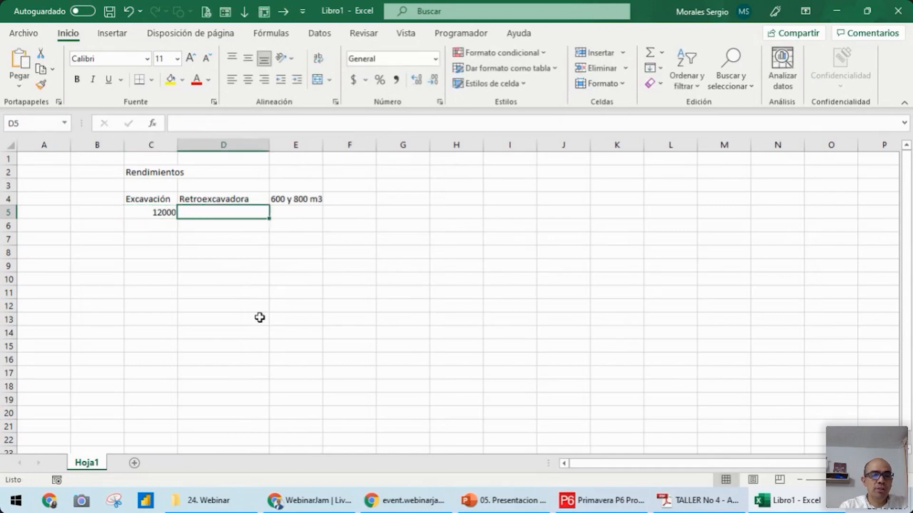
type("m3")
key("Return")
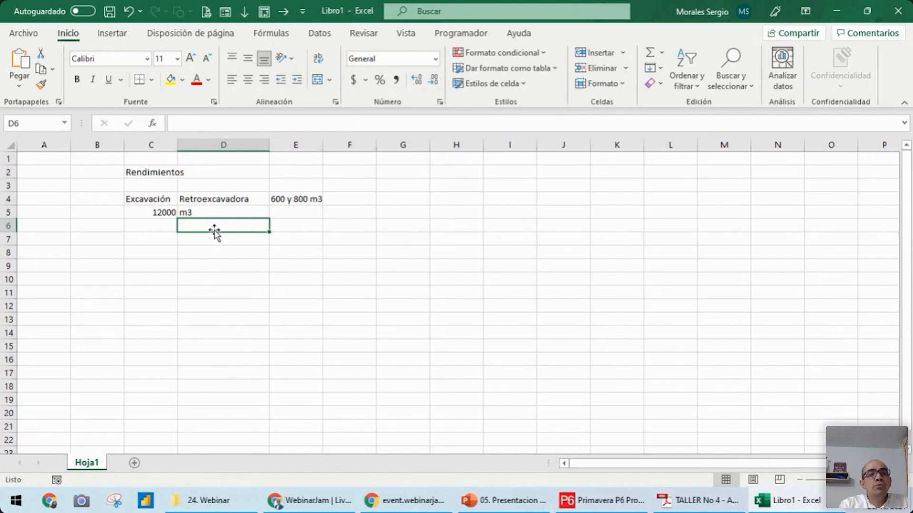
Calculate the excavation duration in cell C7 with the formula =C5/600
left_click(289, 200)
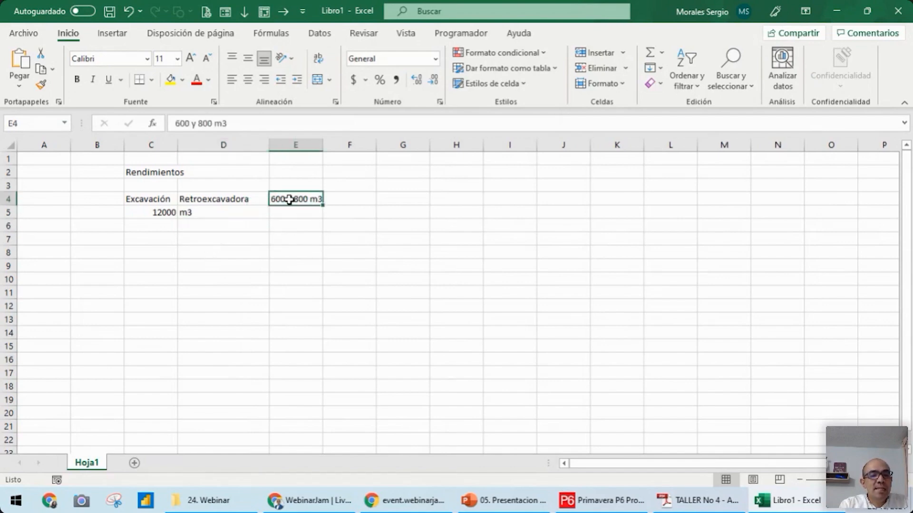
left_click(146, 236)
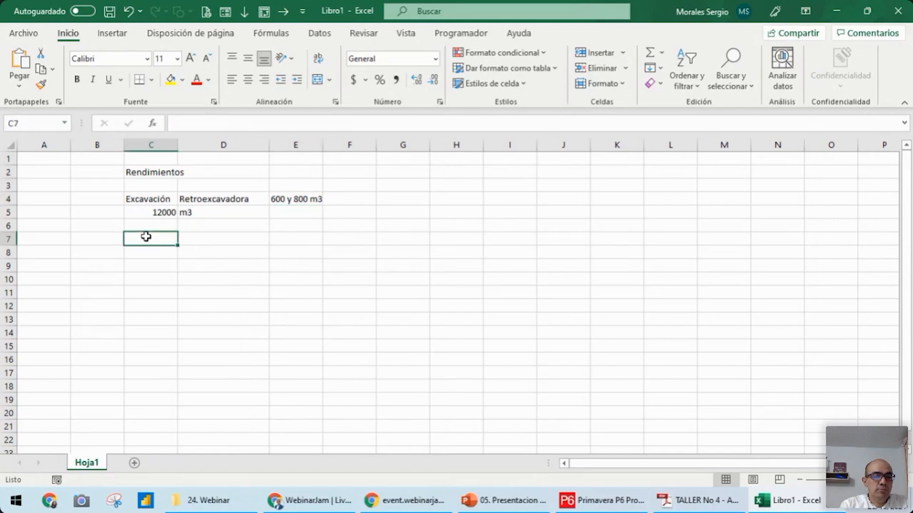
type("=")
key("Up")
key("Up")
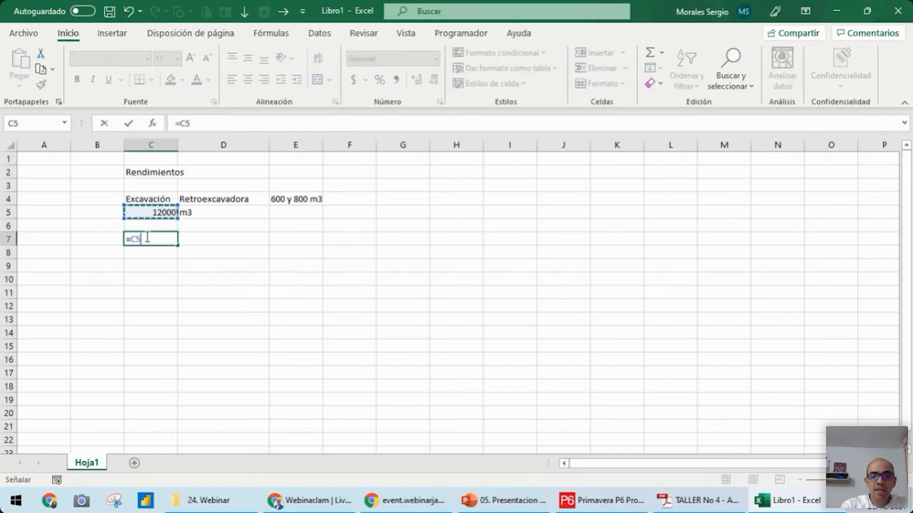
type("/600")
key("Return")
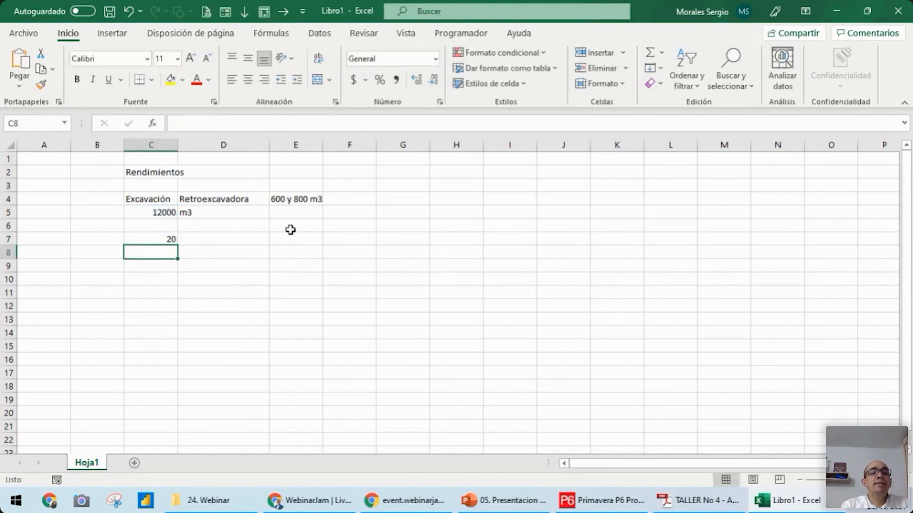
Extend the duration formula in cell C7 to =C5/600/2, halving the excavation time
left_click(277, 200)
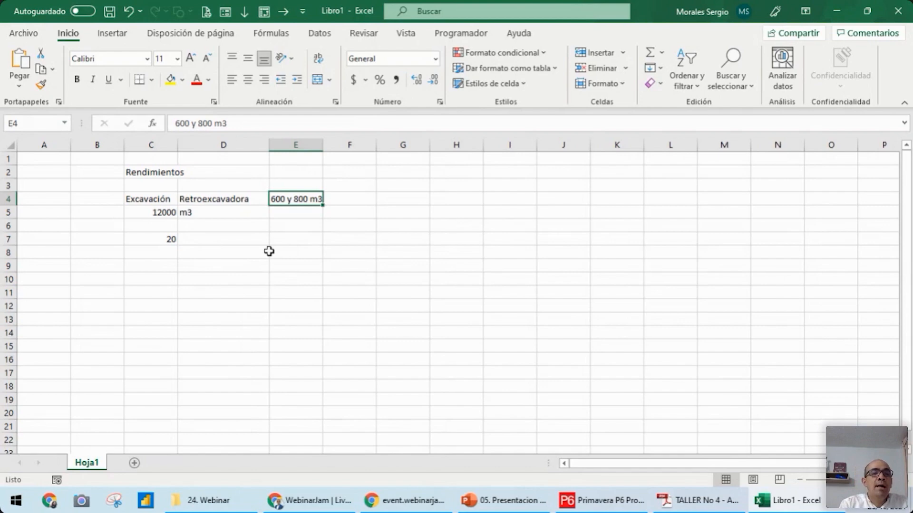
left_click(146, 239)
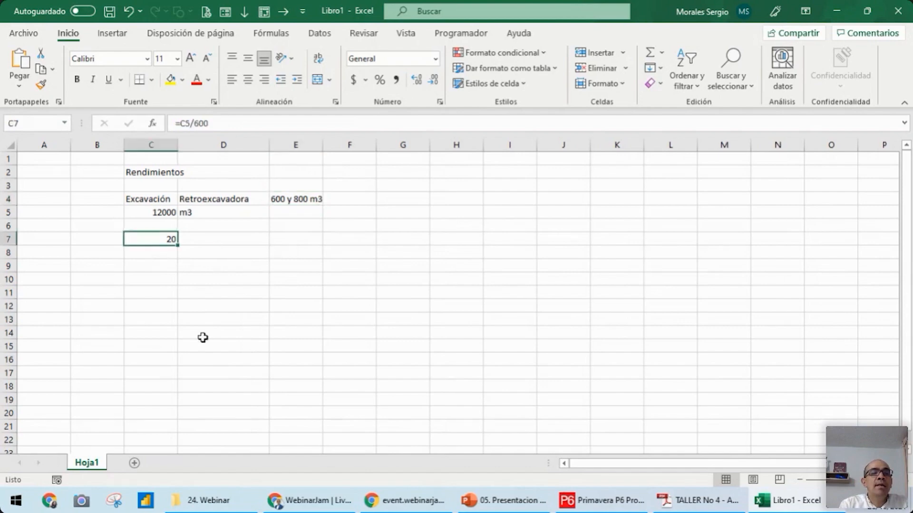
left_click(149, 213)
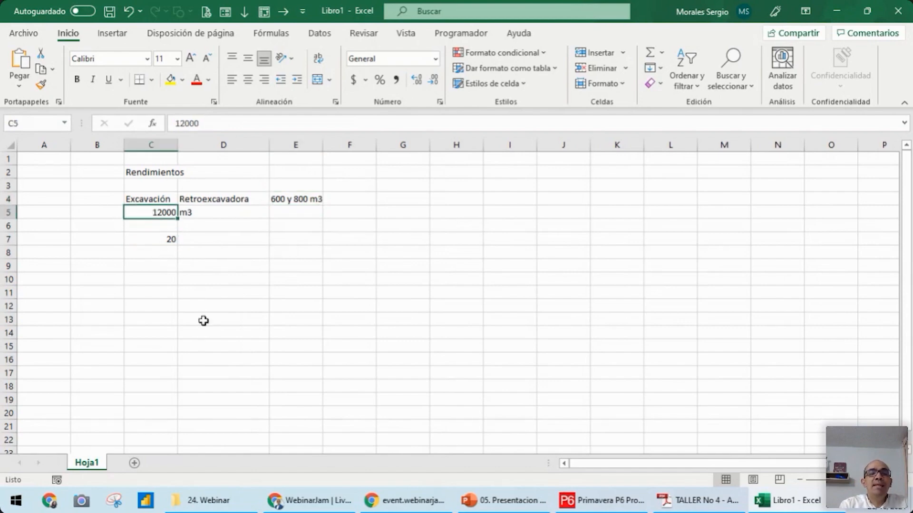
left_click(157, 239)
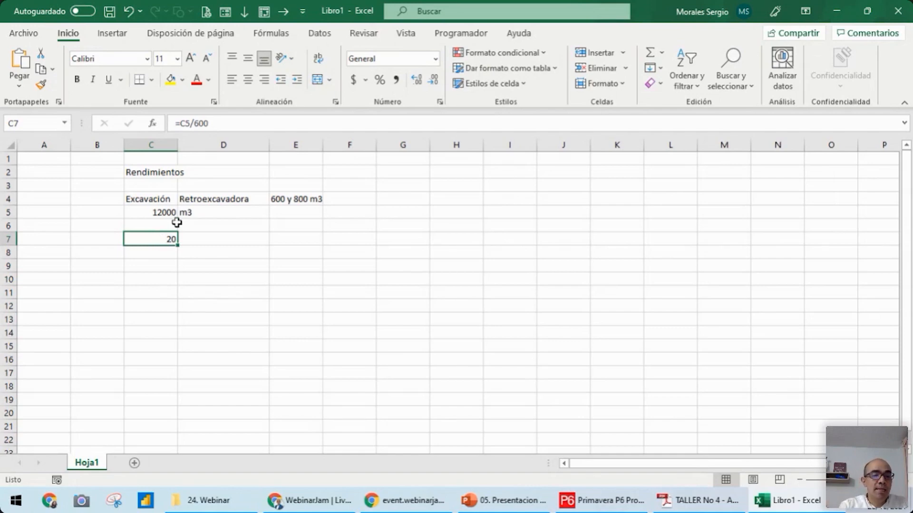
left_click(231, 124)
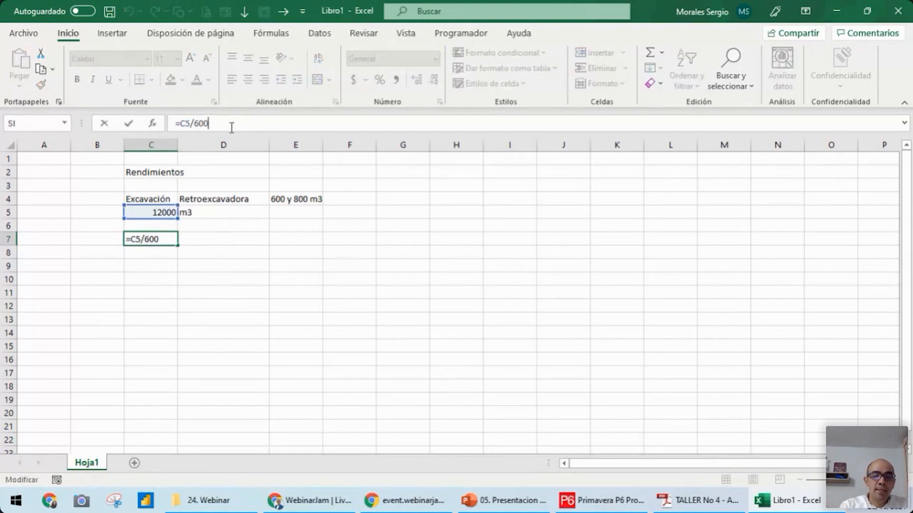
type("/2")
key("Return")
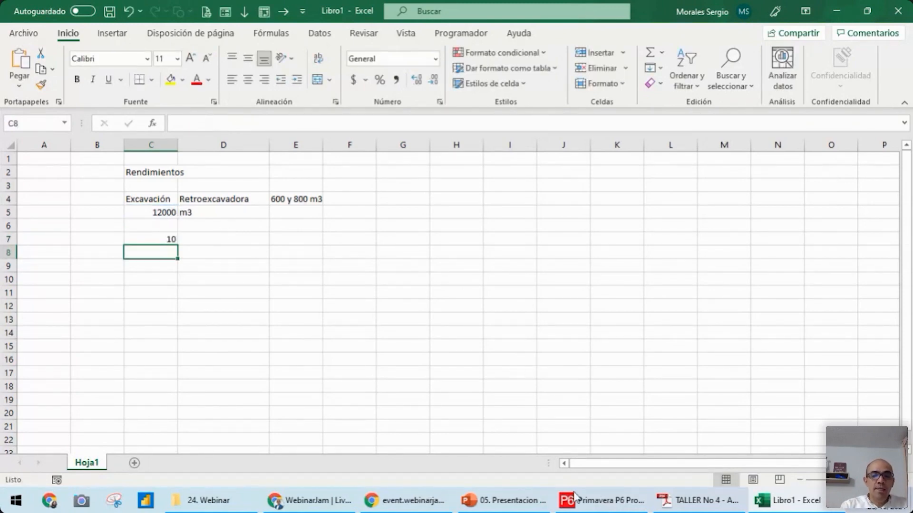
Switch to the TALLER No 4 PDF in Acrobat and highlight the Excavación común duration and the Obras Prioritarias heading through Replanteo
left_click(595, 504)
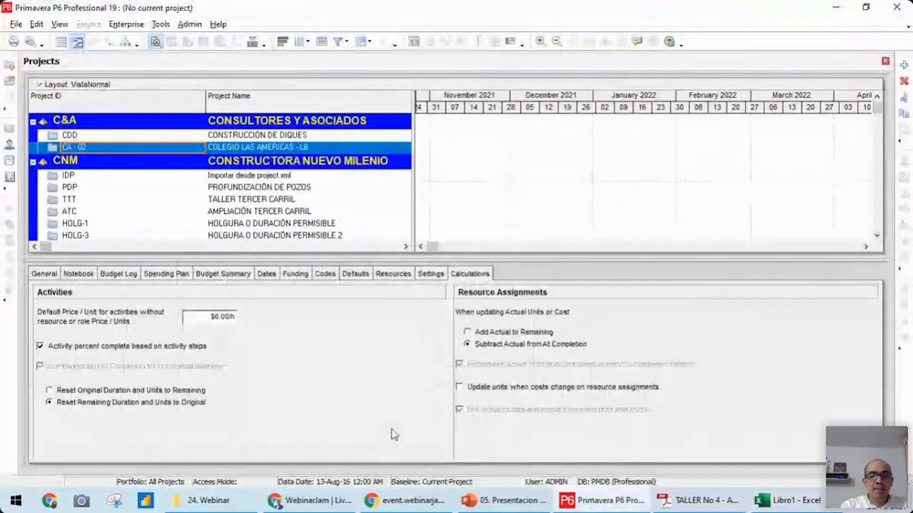
left_click(699, 501)
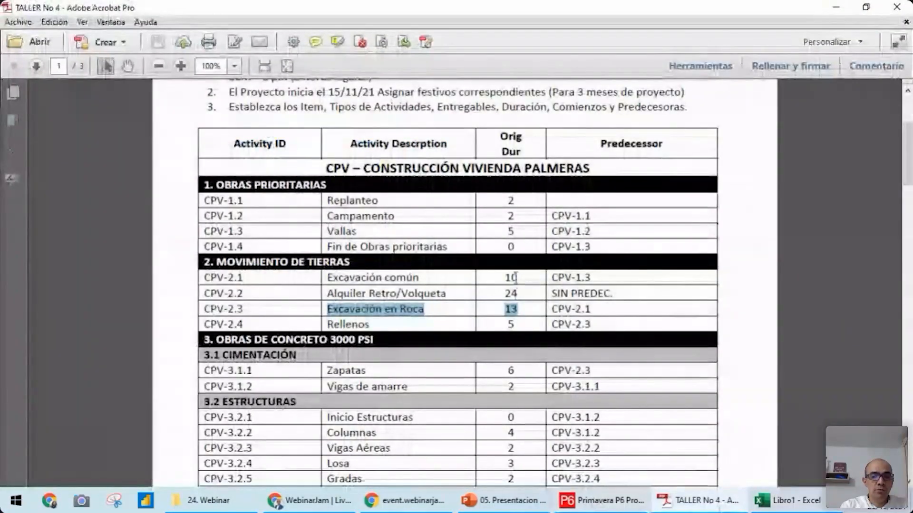
left_click_drag(505, 278, 522, 275)
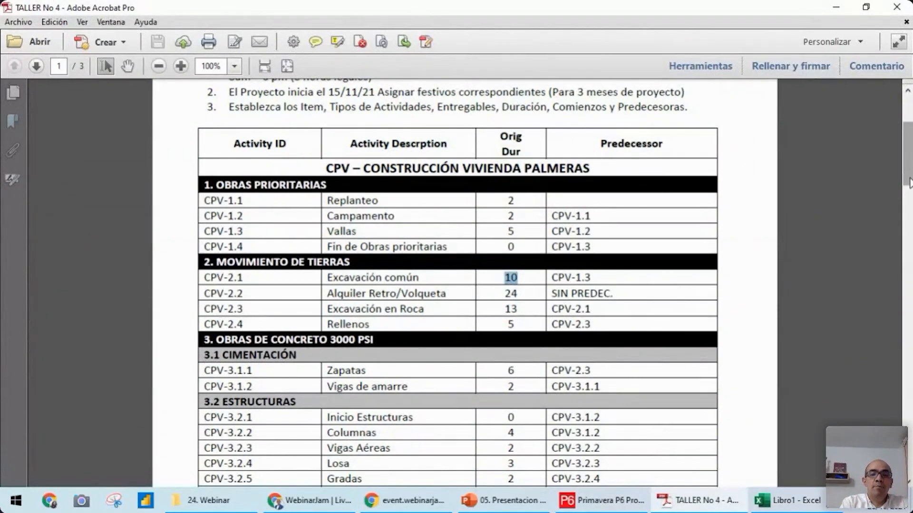
left_click_drag(908, 183, 908, 172)
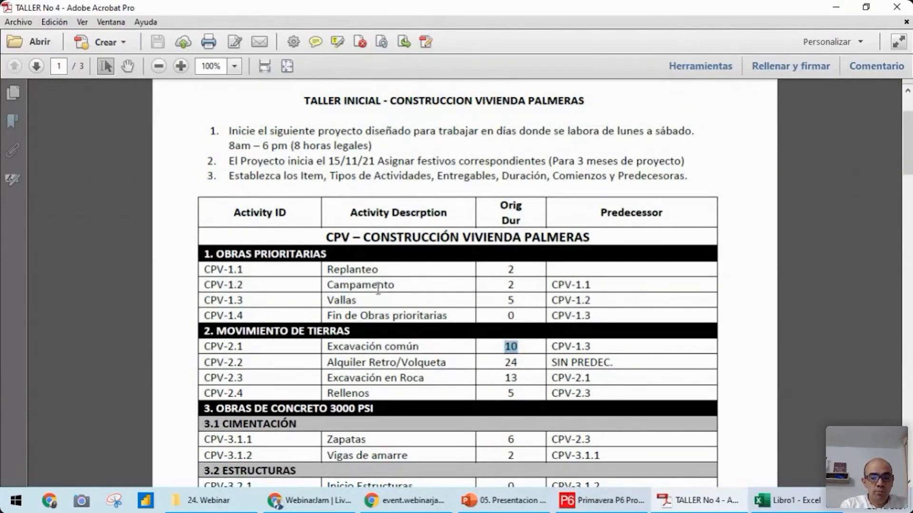
left_click_drag(216, 251, 337, 254)
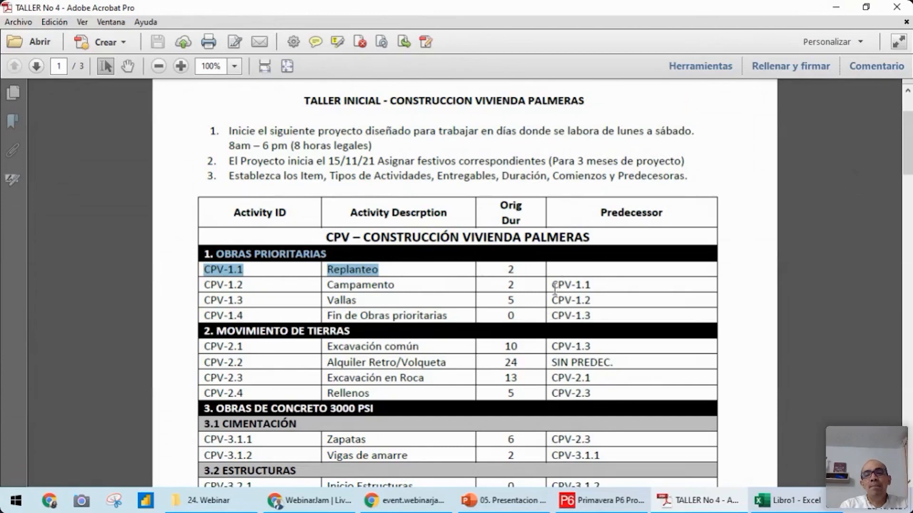
Highlight the Campamento activity's predecessor, CPV-1.1, in the workshop table
left_click_drag(551, 285, 598, 290)
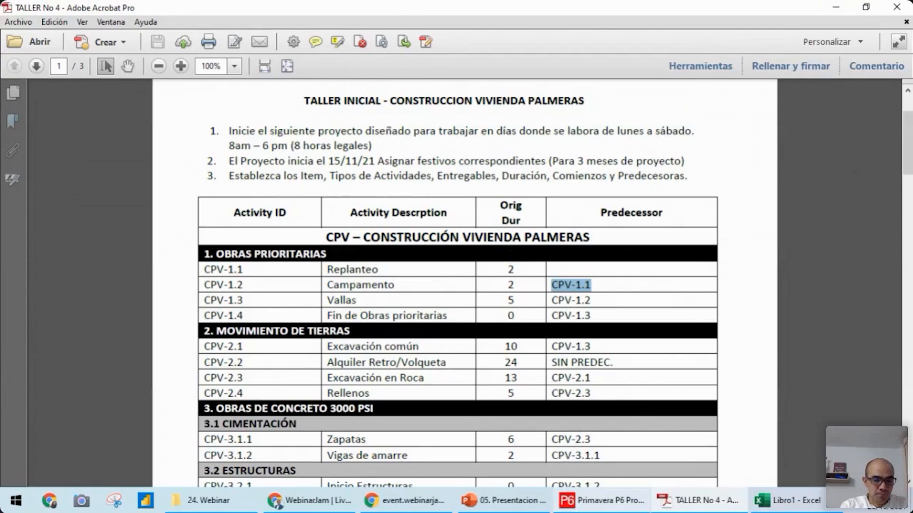
Switch to Primavera P6 and open the Enterprise Project Structure
left_click(602, 501)
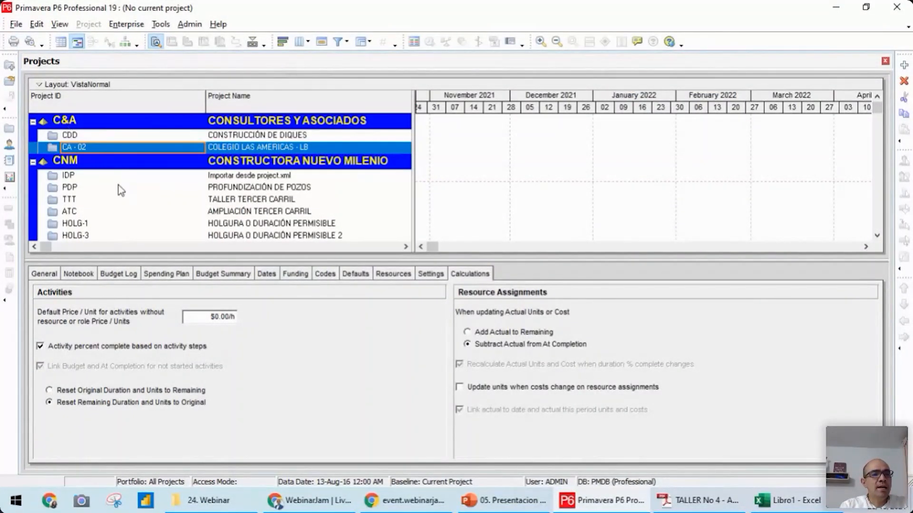
left_click(82, 124)
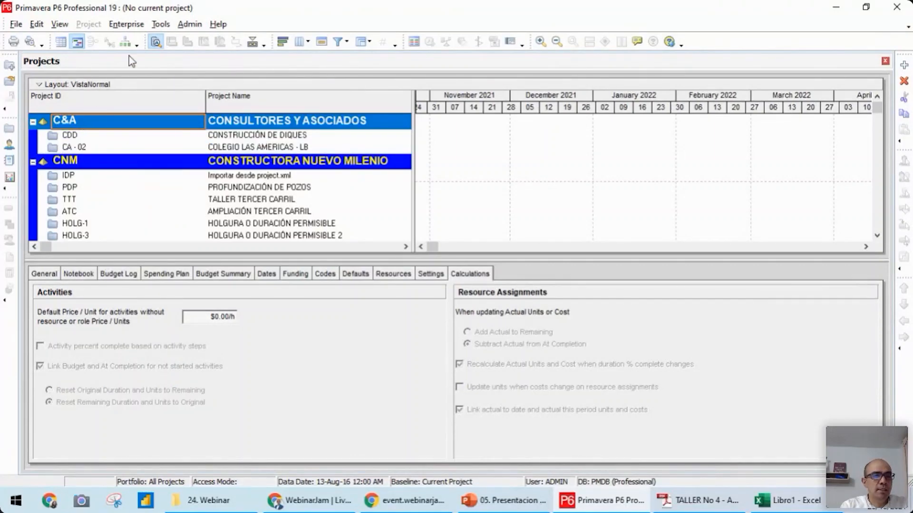
left_click(126, 25)
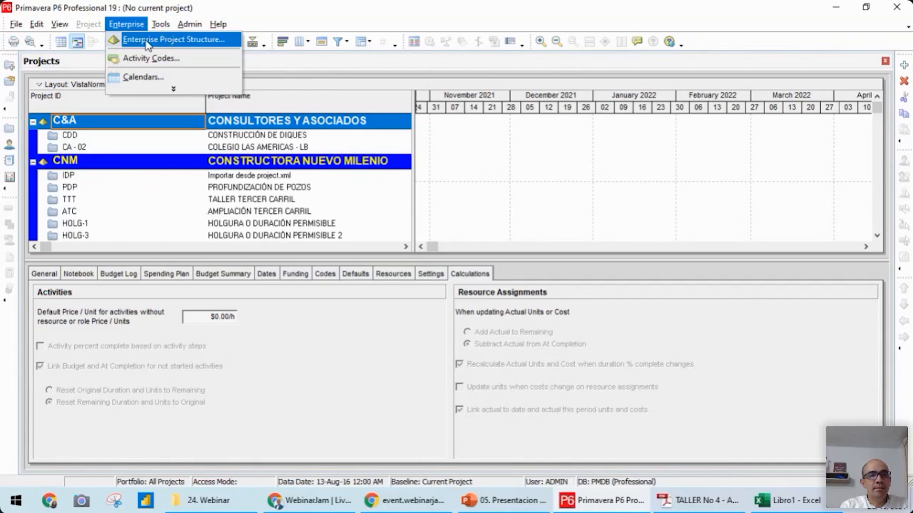
left_click(161, 44)
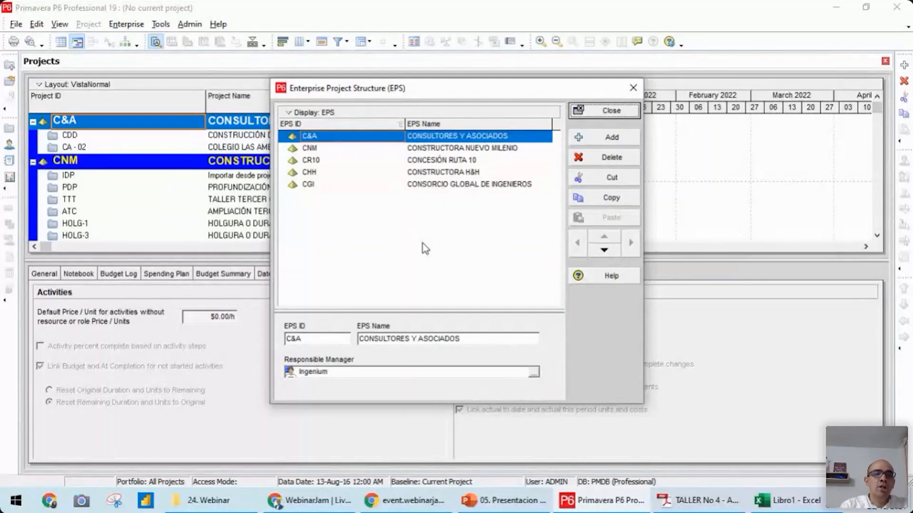
Add a new EPS element after CONSTRUCTORA NUEVO MILENIO, outdent it to the main level and move it to the head of the list
left_click(429, 152)
key("Insert")
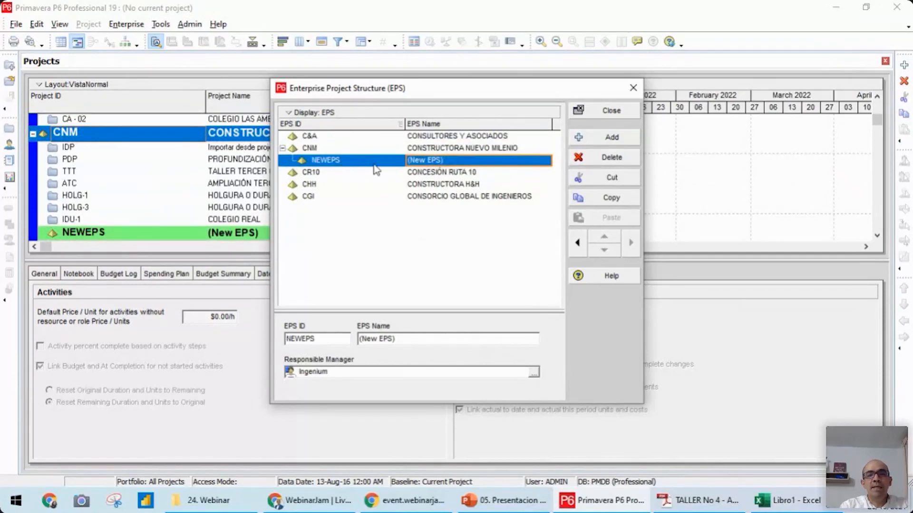
left_click(578, 243)
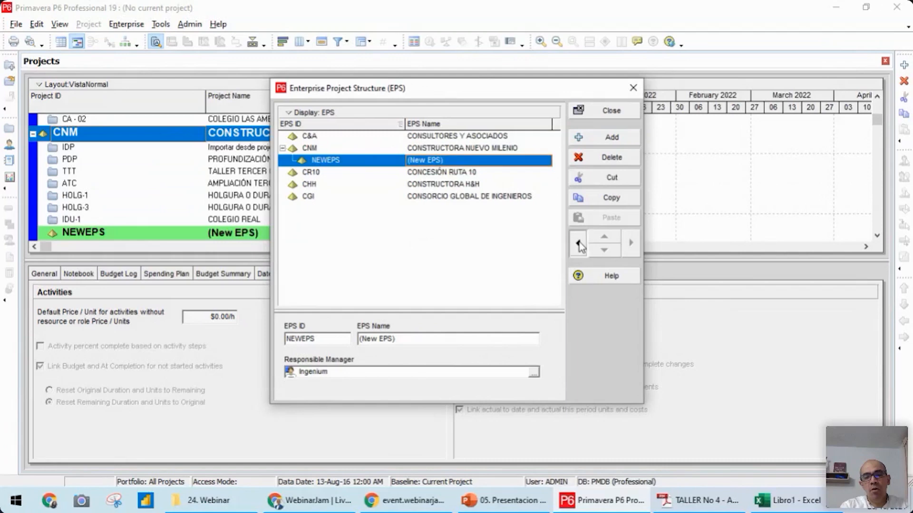
left_click(604, 236)
left_click(605, 237)
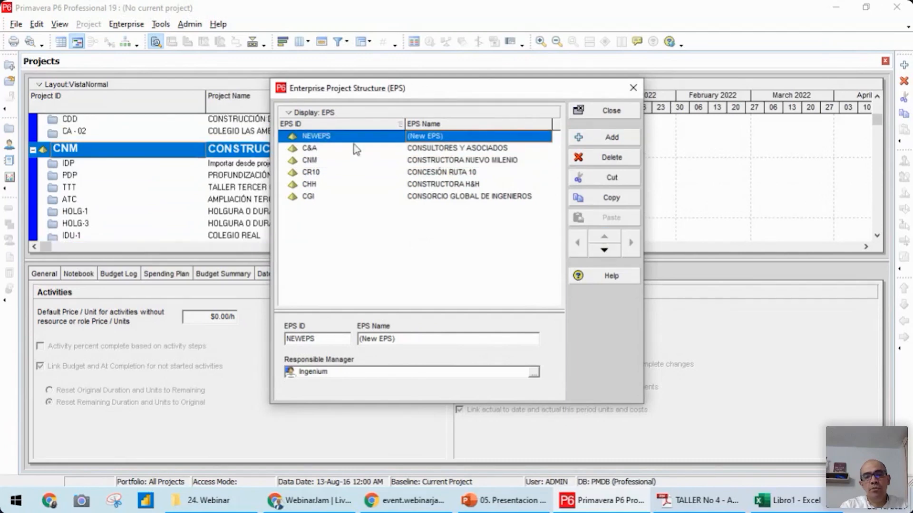
Give the new EPS element the ID CR66 and the name CONSORCIO RUTA 66, then close the structure
left_click(335, 137)
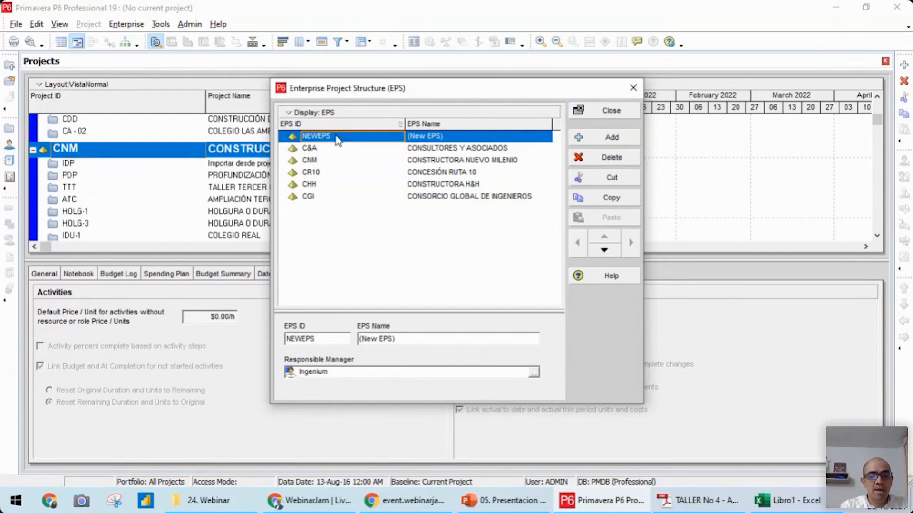
type("CO")
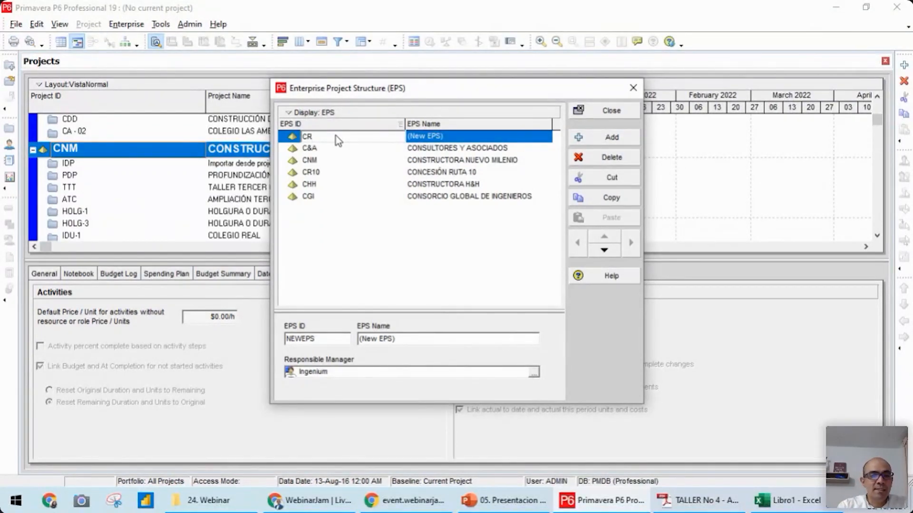
left_click(457, 138)
type("CONSORCIO RUTA")
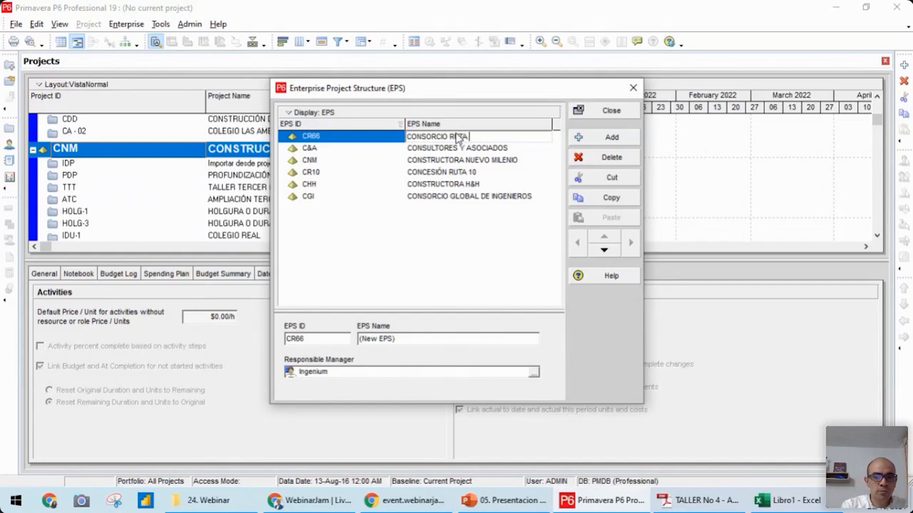
type("66")
key("Return")
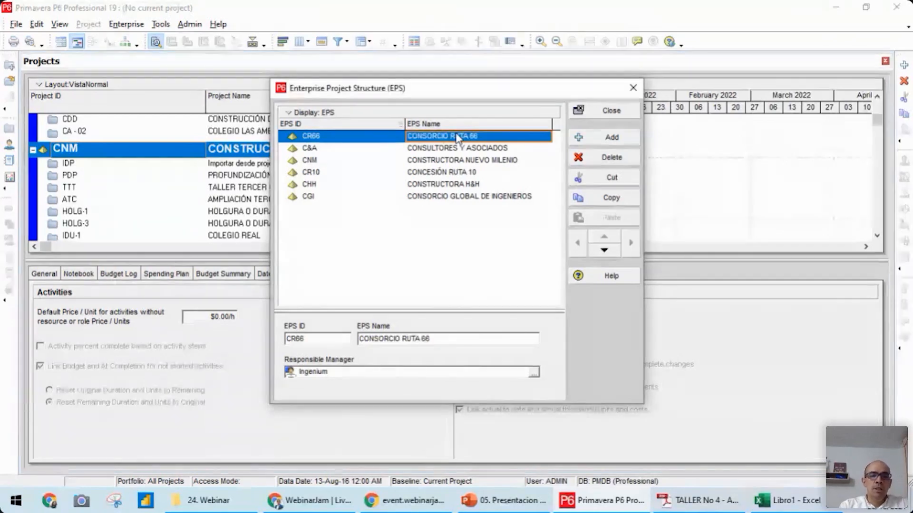
left_click(593, 114)
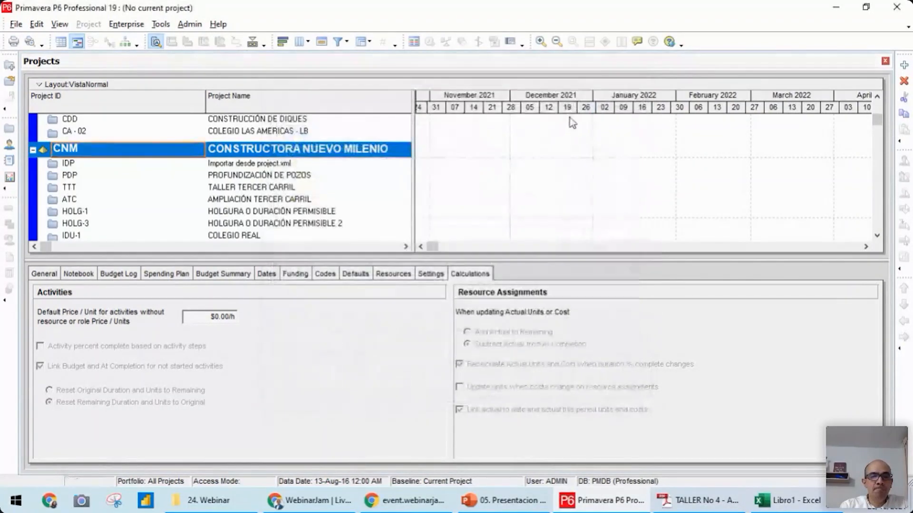
Start a new project under the CONSORCIO RUTA 66 EPS and accept that EPS in the wizard
left_click_drag(877, 125, 882, 112)
left_click(256, 125)
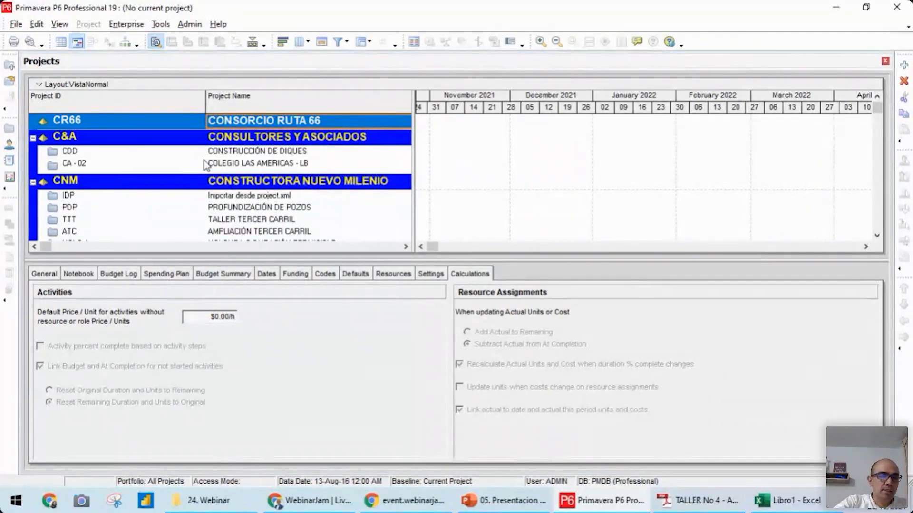
key("ctrl+n")
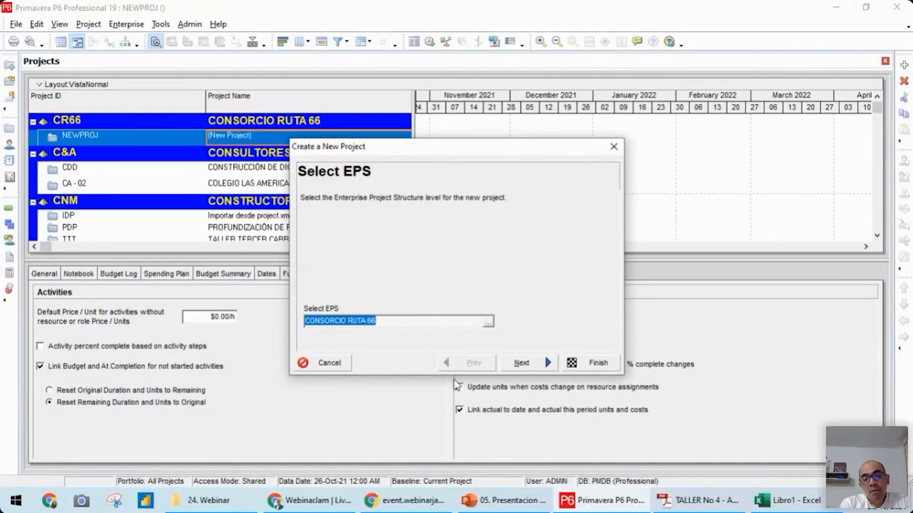
left_click(547, 364)
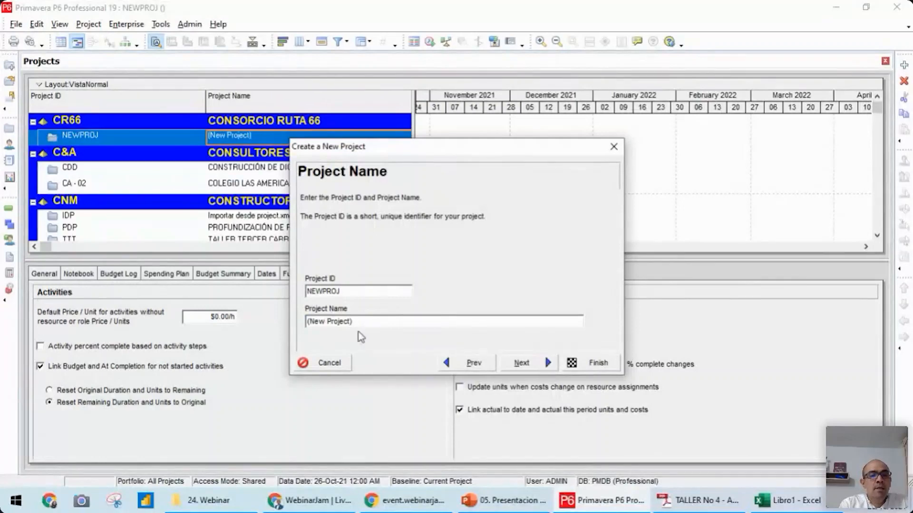
Set the new project's ID to CVP and its name to CONSTRUCCIÓN VIVIENDA PALMERAS, checking the workshop PDF for reference
left_click_drag(349, 294, 274, 294)
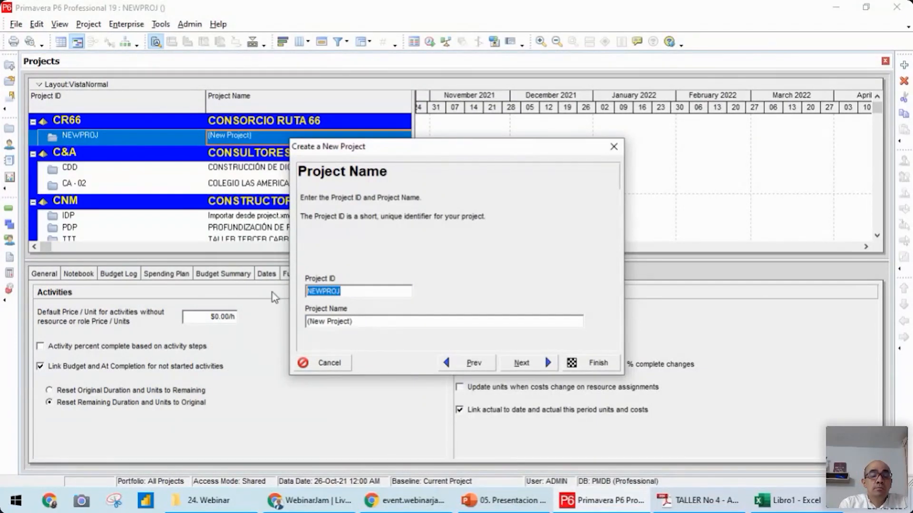
left_click(701, 504)
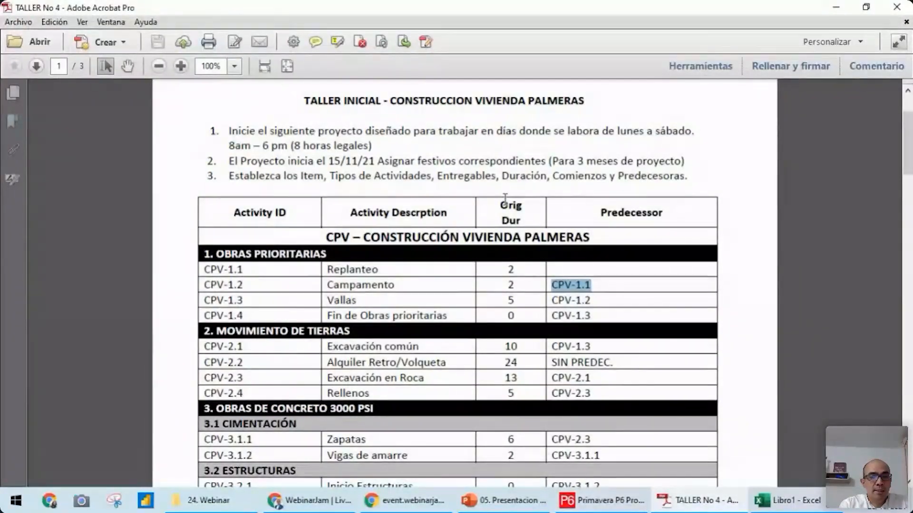
left_click(684, 506)
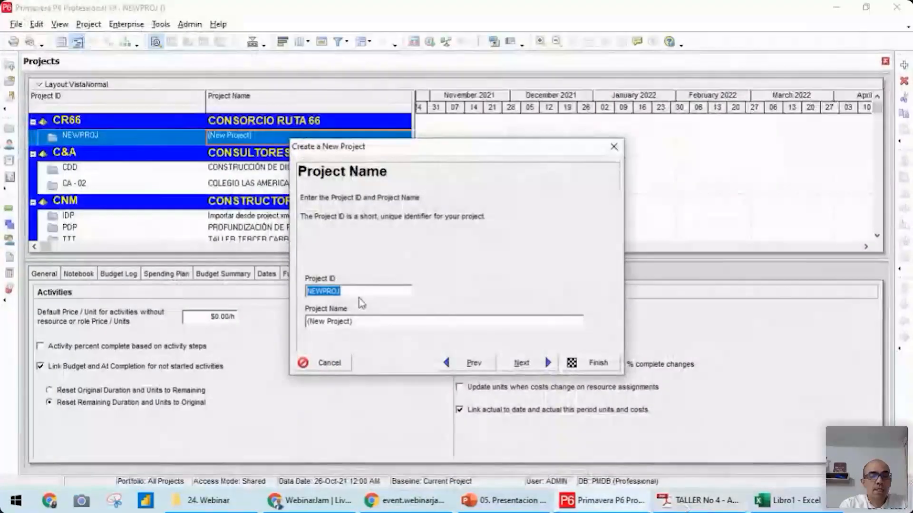
type("C")
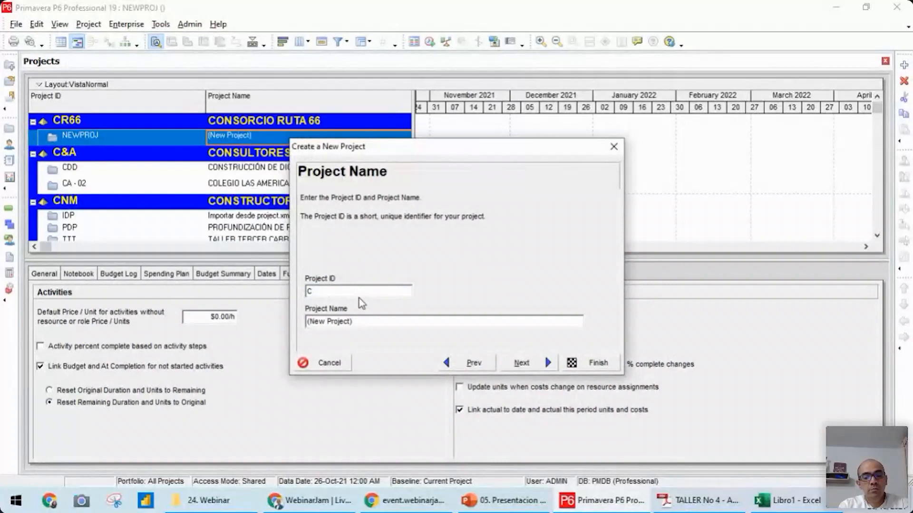
type("VP")
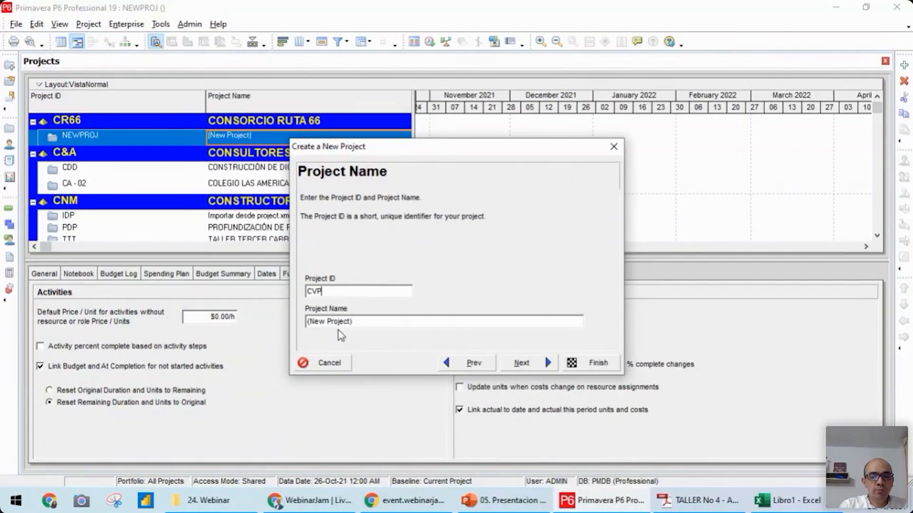
key("Tab")
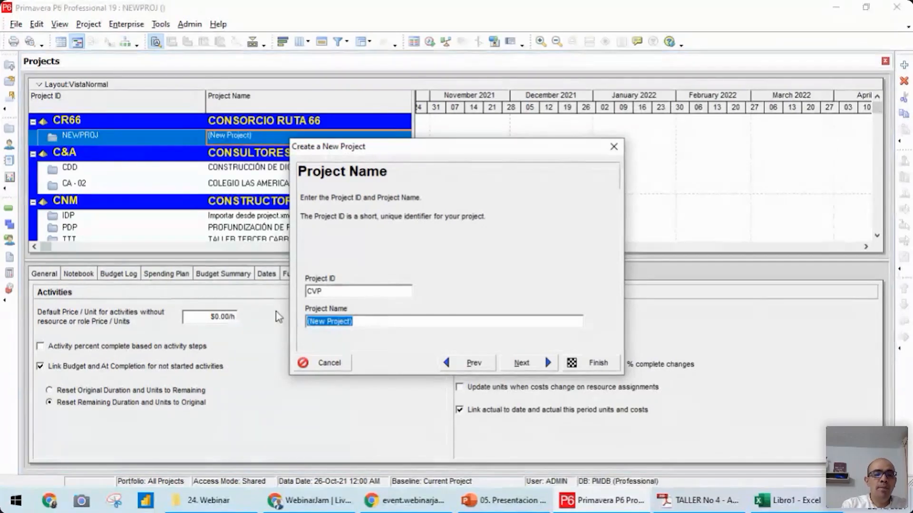
type("CONSTR")
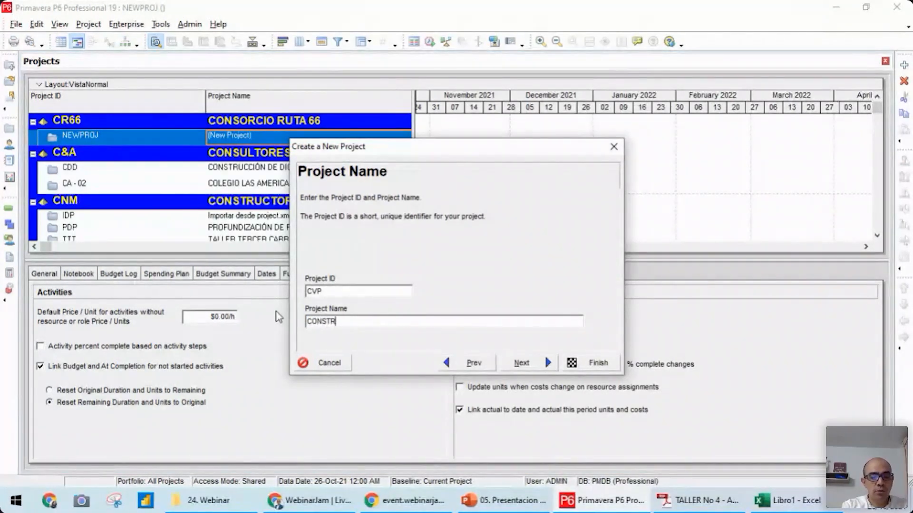
type("UCCIÓN VIVIENDA PALMERAS")
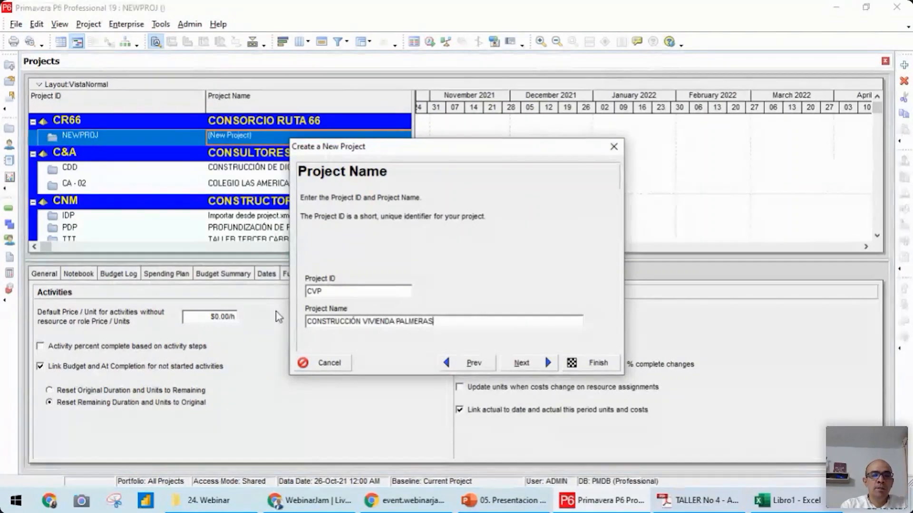
left_click(549, 364)
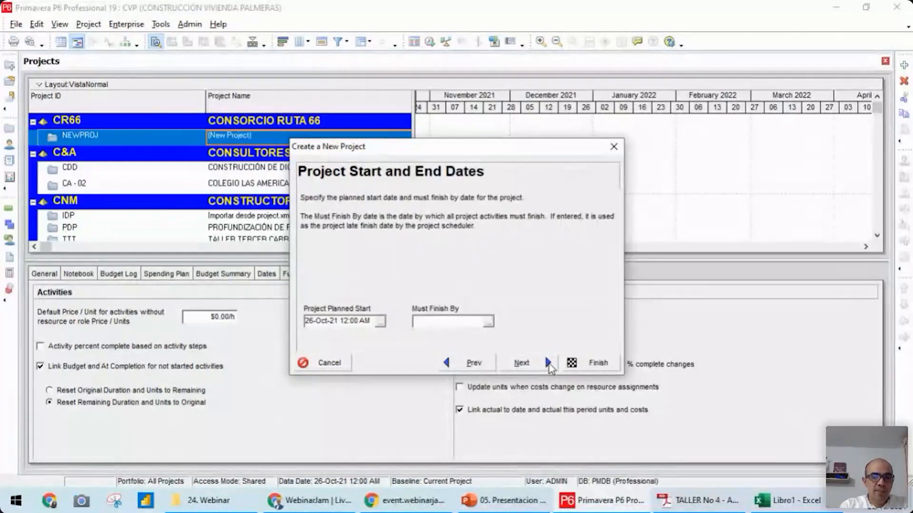
Check the start date in the workshop PDF and set the project's planned start to 15-Nov-21 07:00 AM
left_click(685, 504)
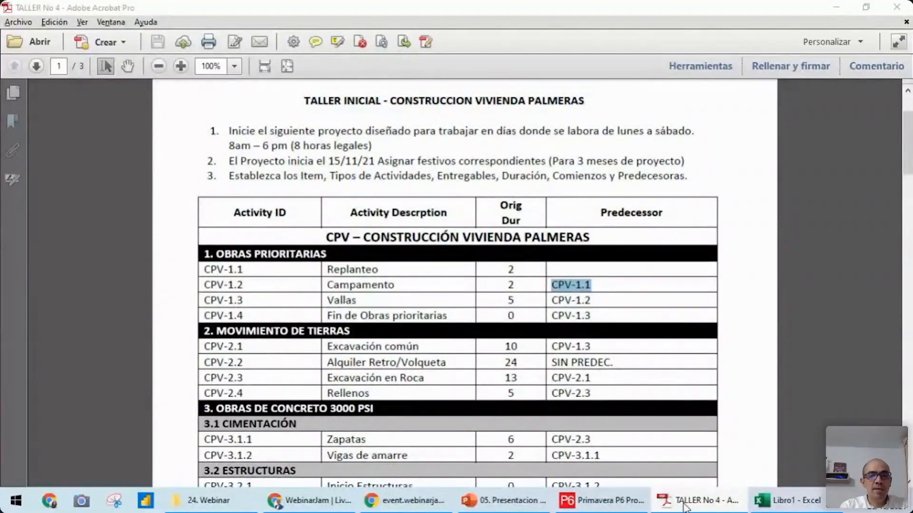
left_click(684, 504)
left_click(380, 323)
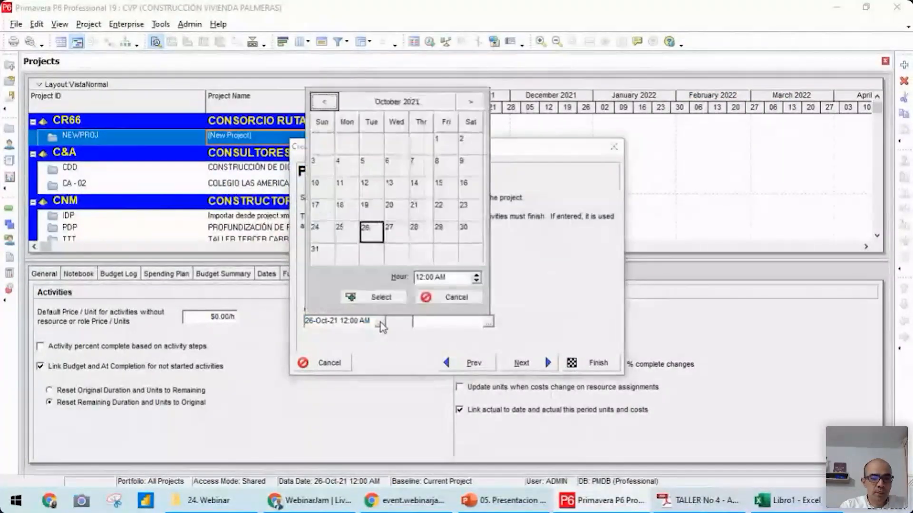
left_click(470, 102)
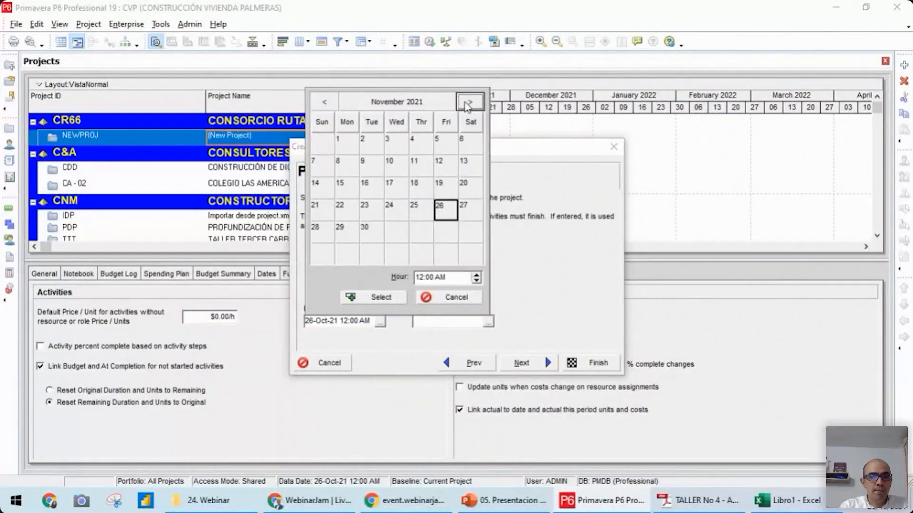
left_click(341, 189)
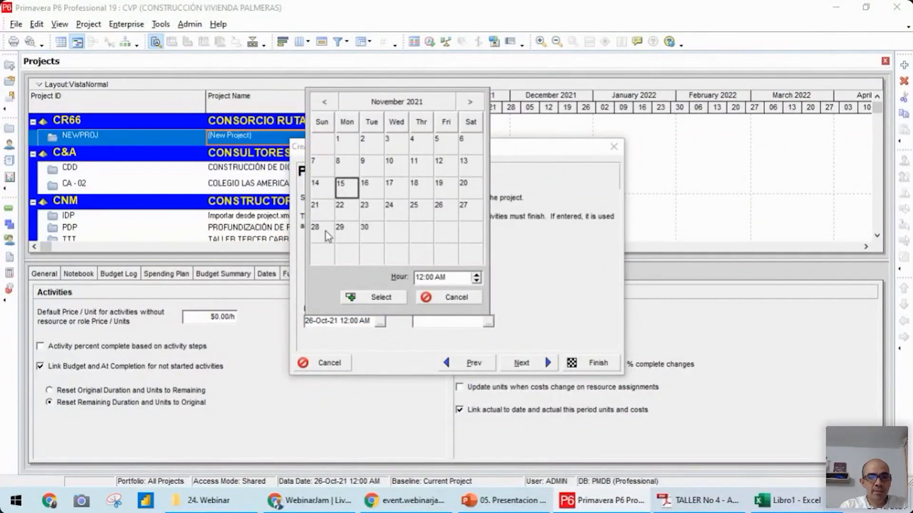
left_click(424, 278)
type("07")
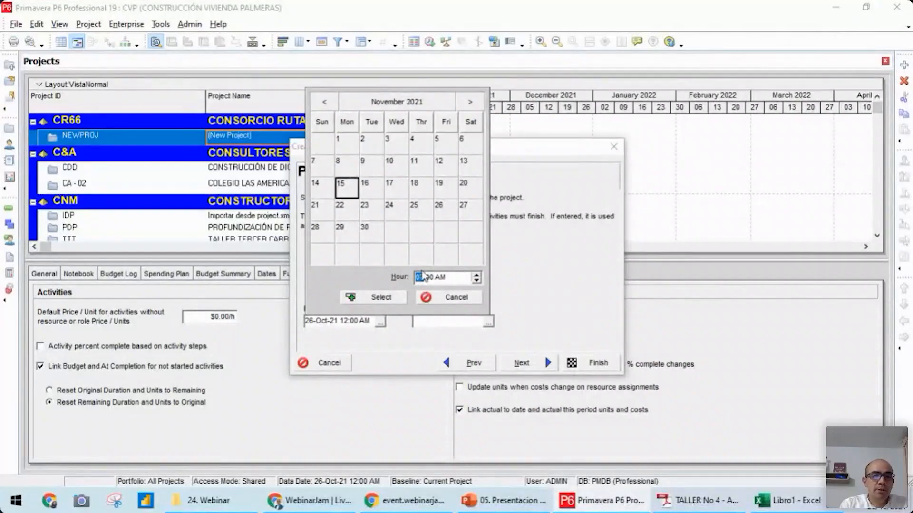
left_click(380, 298)
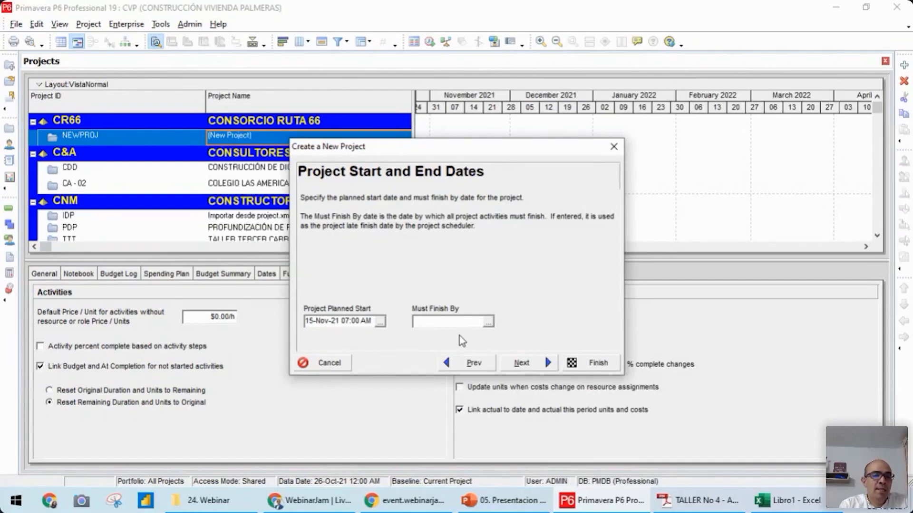
Complete the new project wizard with no must-finish date, Ingenium as responsible manager and Price / Unit as rate type
left_click_drag(425, 152, 551, 118)
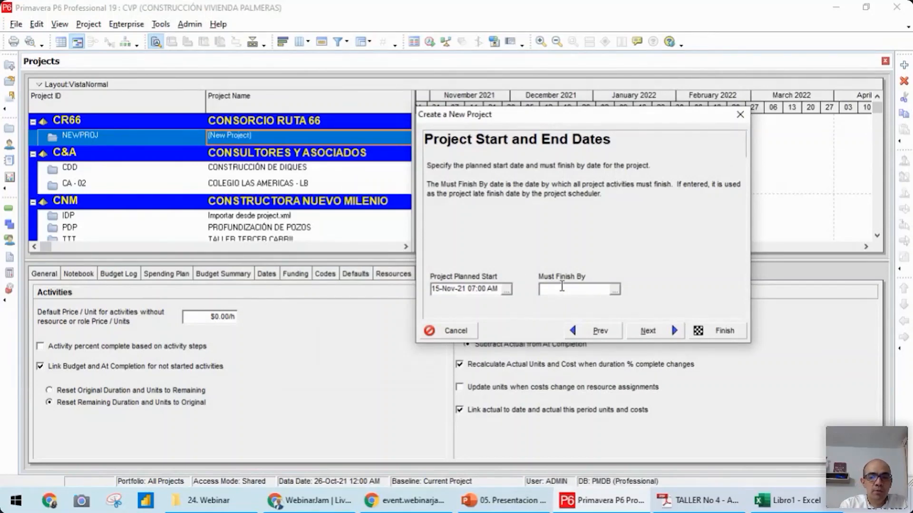
left_click(649, 331)
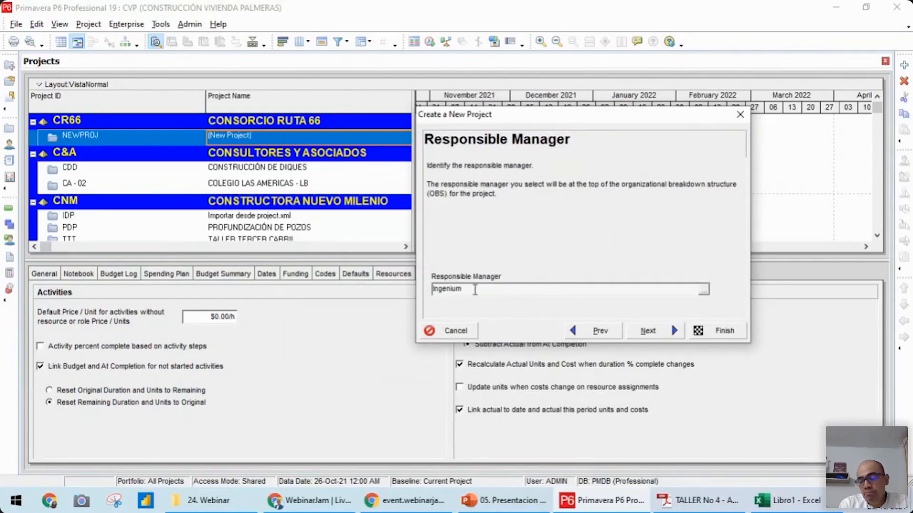
left_click(664, 332)
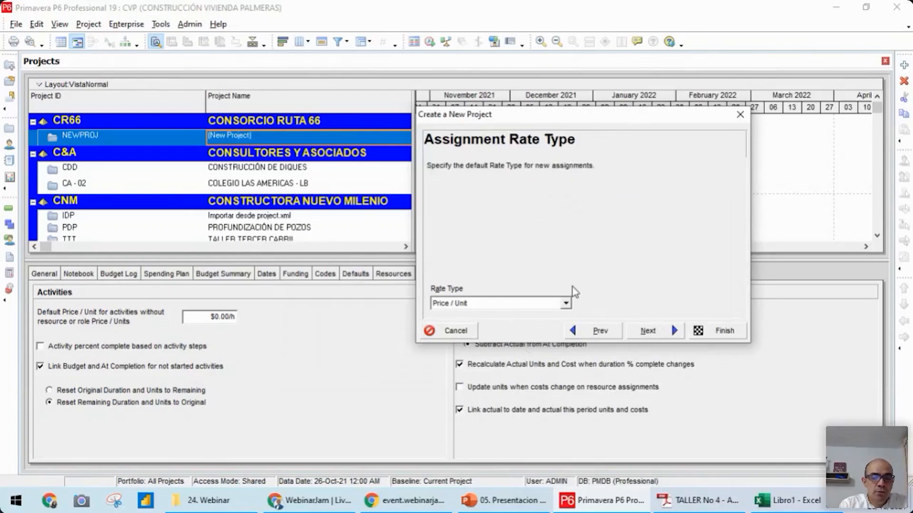
left_click(640, 330)
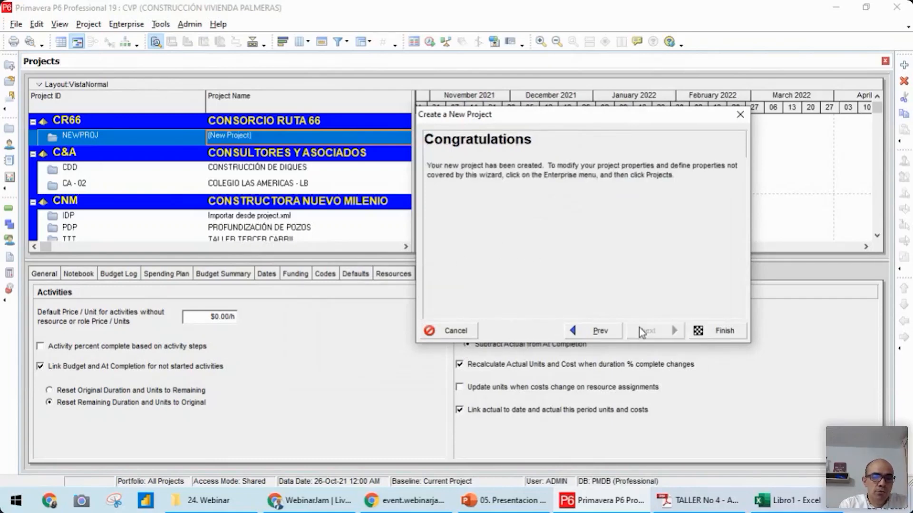
left_click(706, 328)
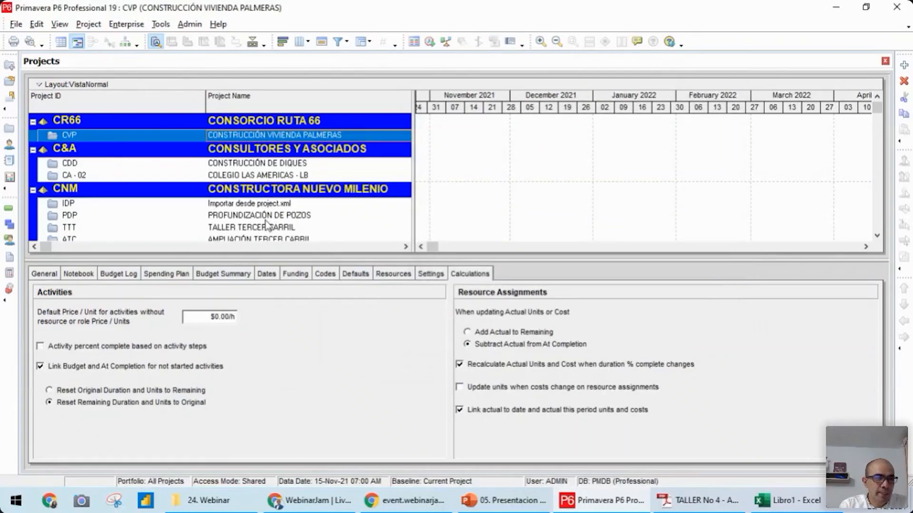
Open the CVP project and turn off the yellow progress highlighting in its Gantt chart
right_click(145, 138)
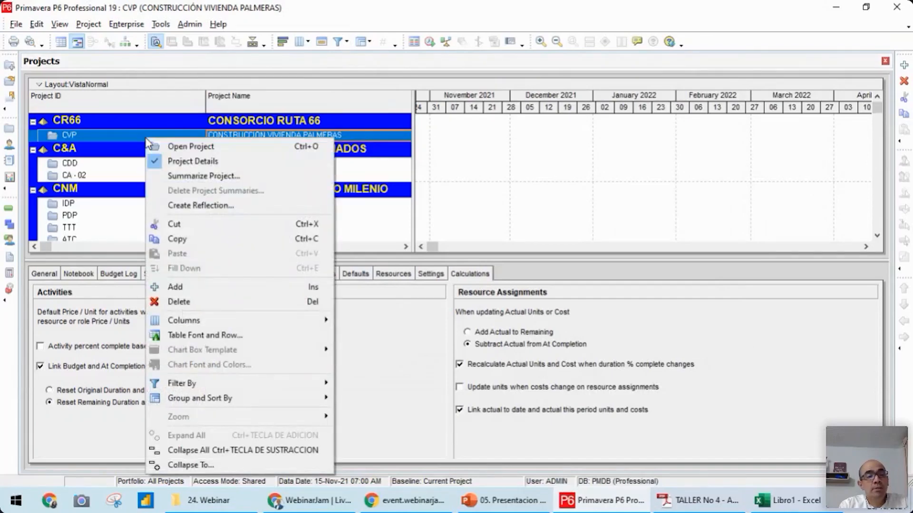
right_click(101, 135)
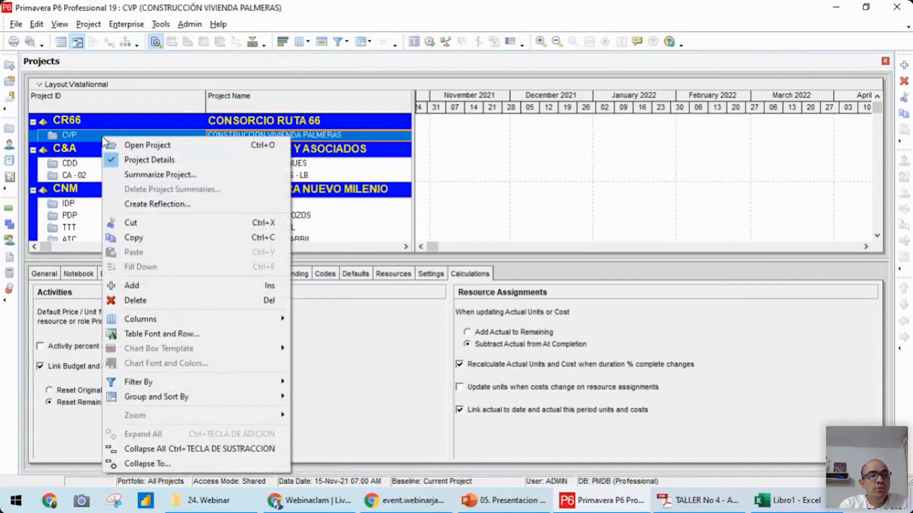
left_click(139, 145)
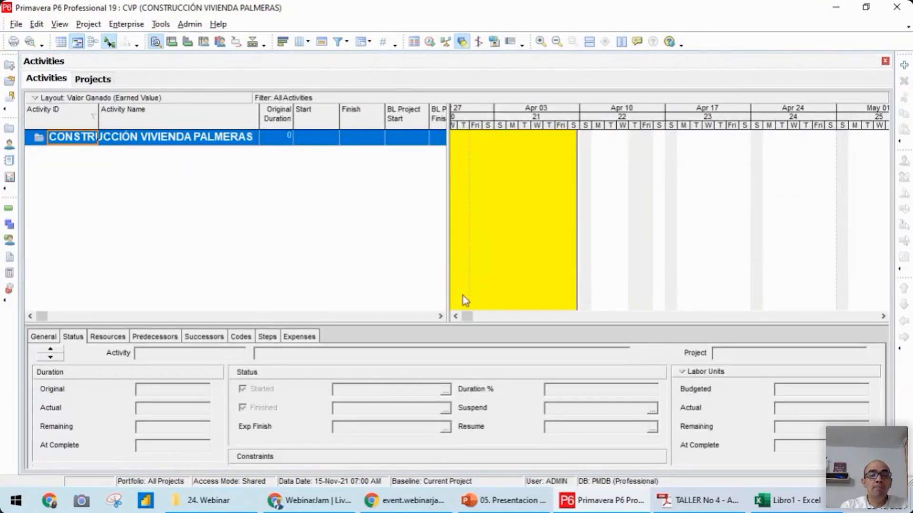
left_click(463, 42)
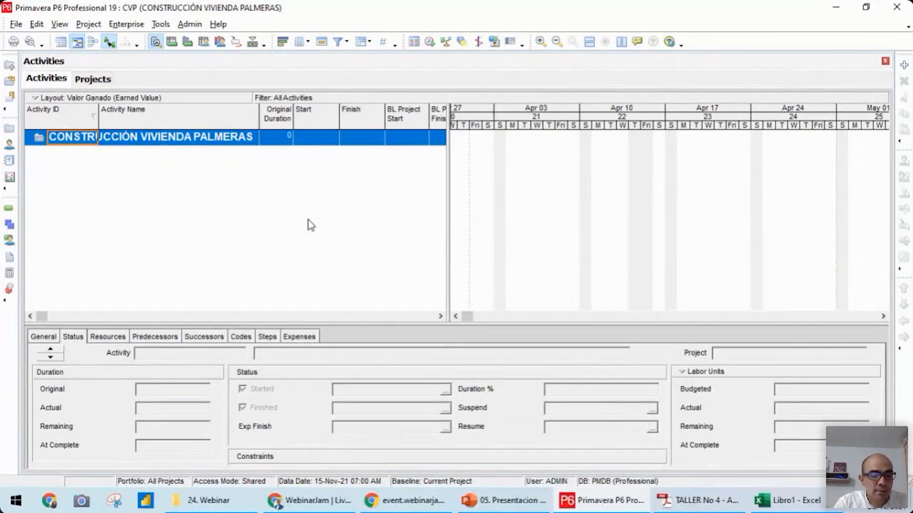
Arrange the project window and the TALLER No 4 workshop PDF side by side
key("super+Left")
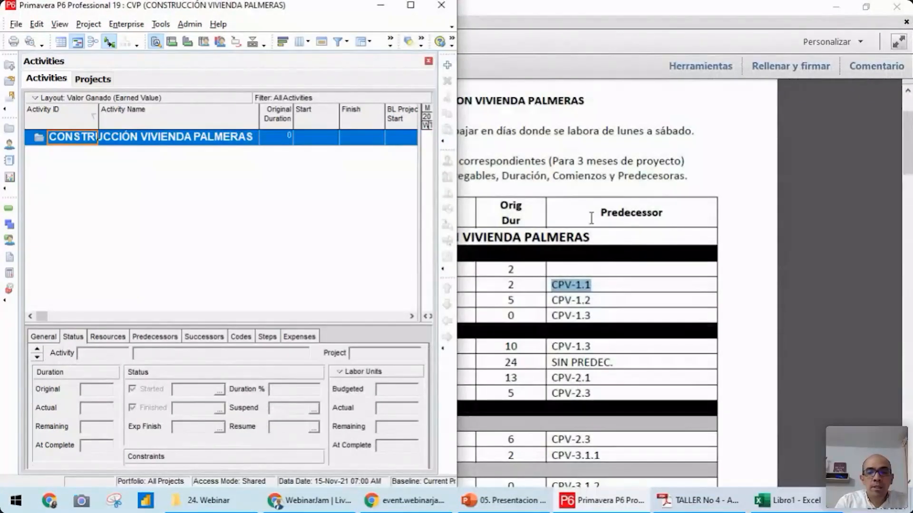
left_click(584, 212)
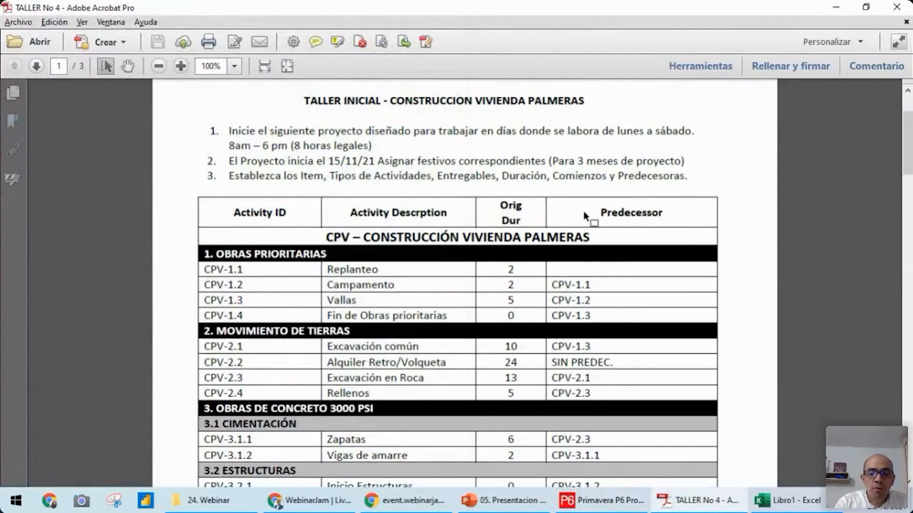
key("super+Right")
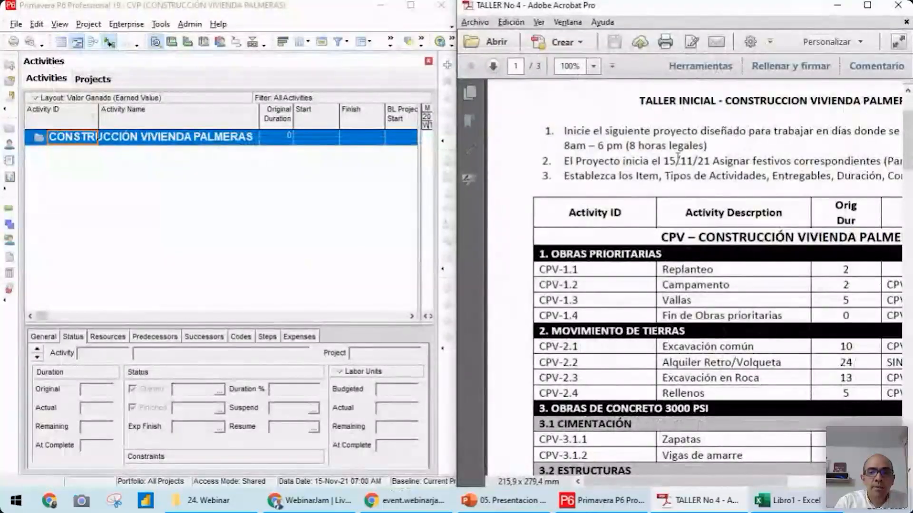
Set the workshop PDF's zoom to 80% so that the whole activity table fits its half of the screen
left_click(594, 66)
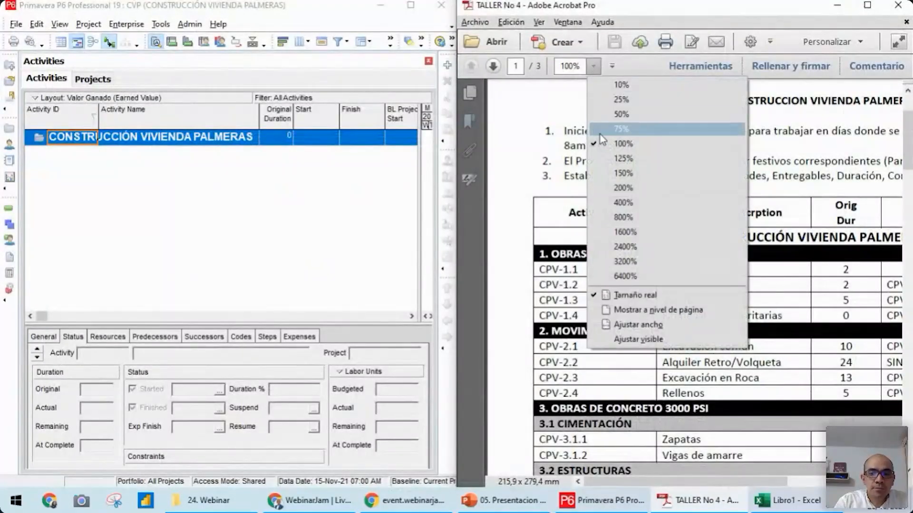
left_click(573, 66)
left_click(571, 65)
type("85")
key("Return")
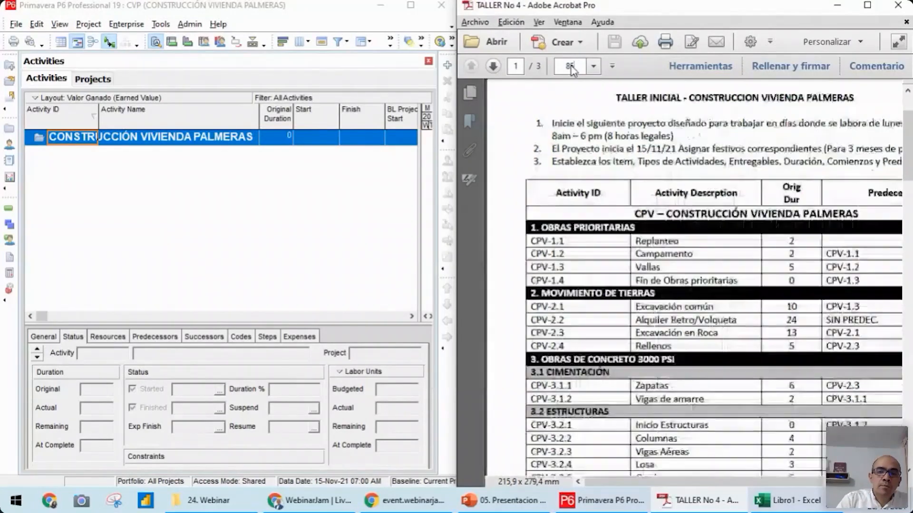
left_click_drag(755, 485, 766, 482)
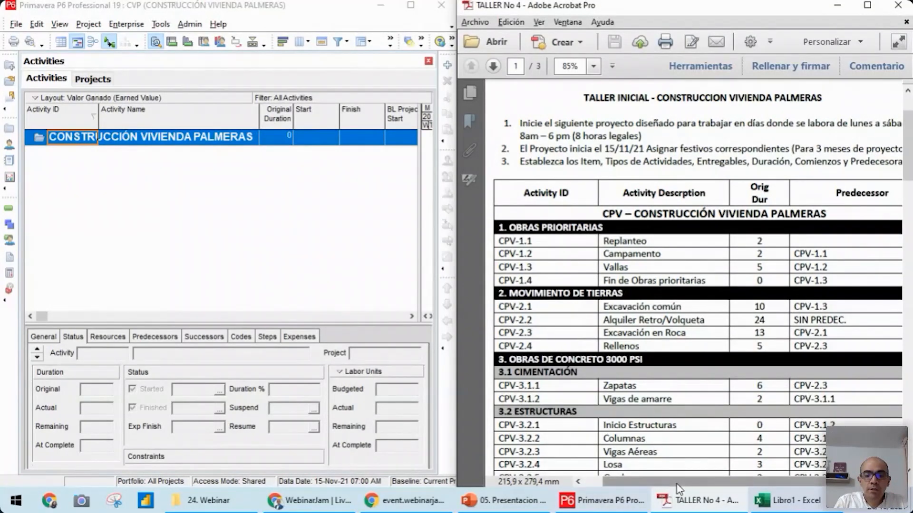
left_click_drag(676, 482, 681, 482)
left_click(577, 66)
key("Return")
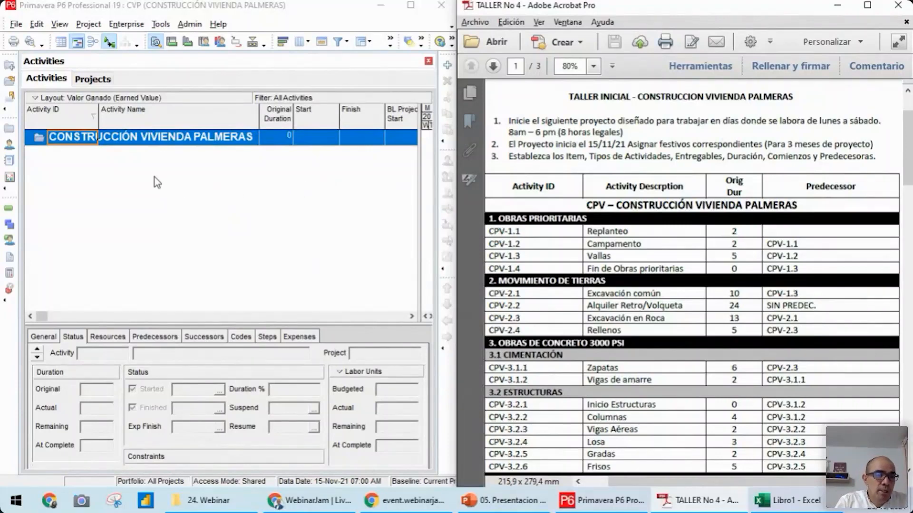
Open the list of global calendars and place its window over the workshop PDF
left_click(123, 140)
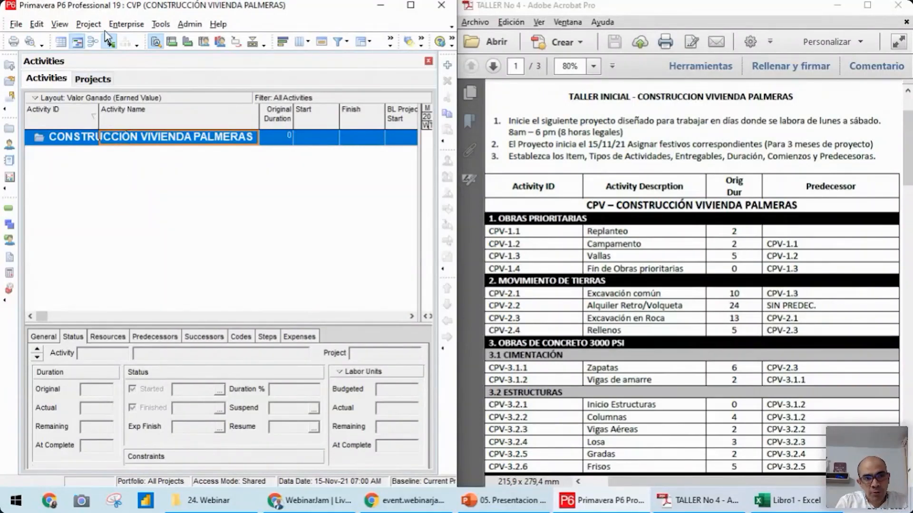
left_click(127, 26)
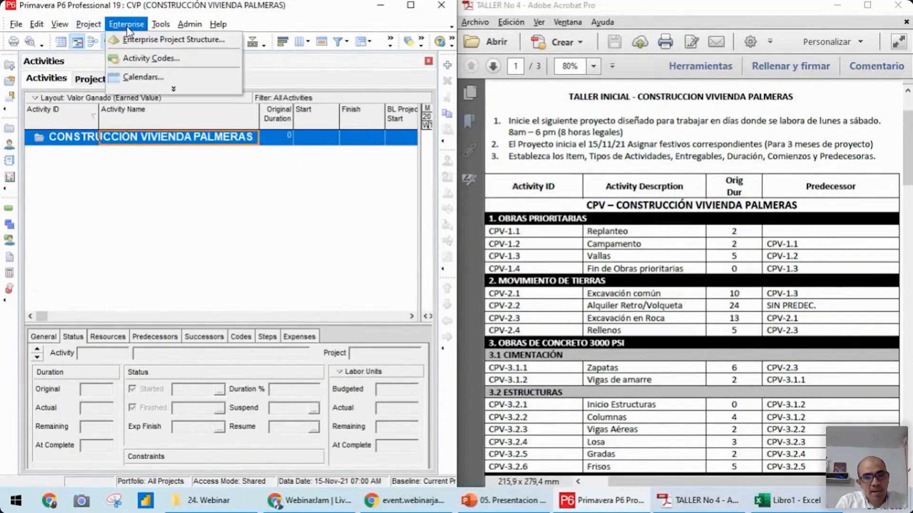
left_click(145, 79)
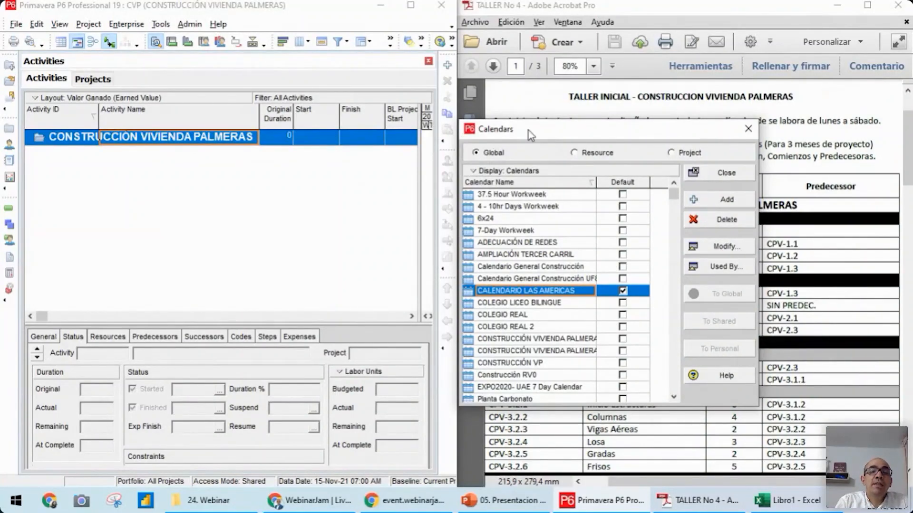
left_click_drag(528, 130, 560, 126)
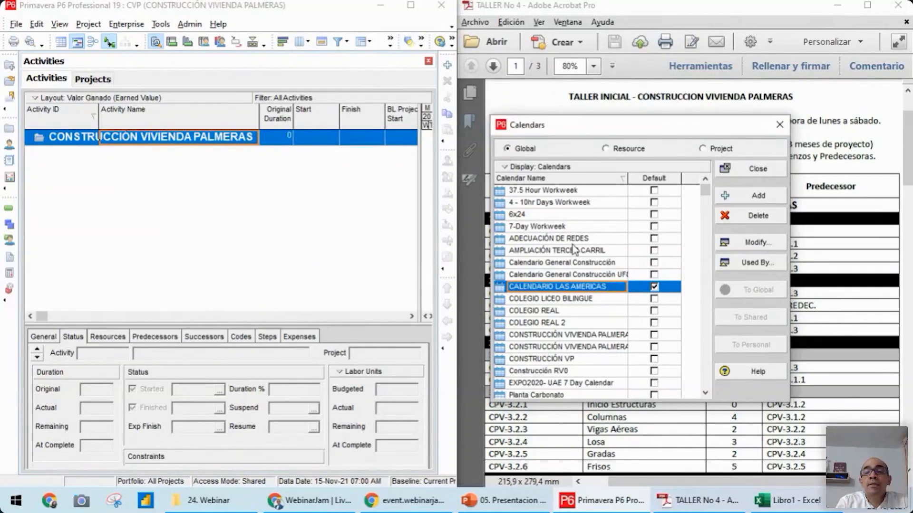
left_click(756, 196)
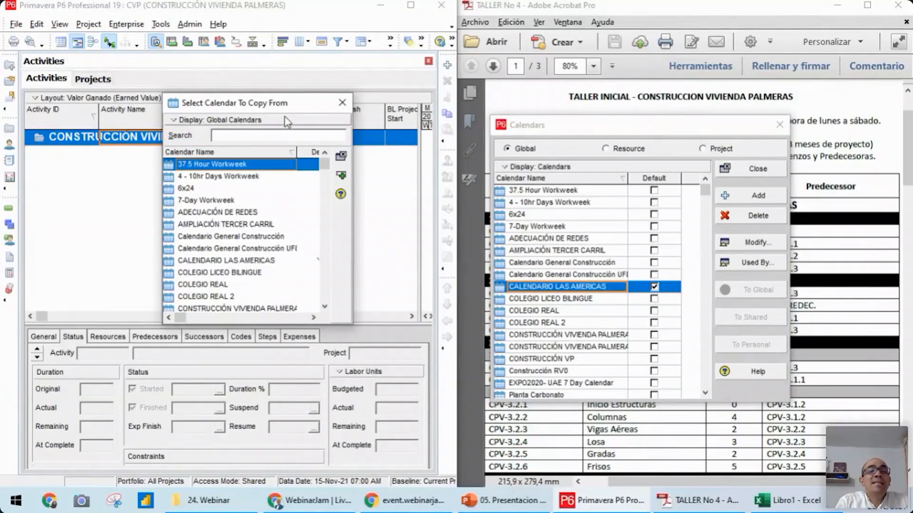
left_click_drag(257, 106, 349, 144)
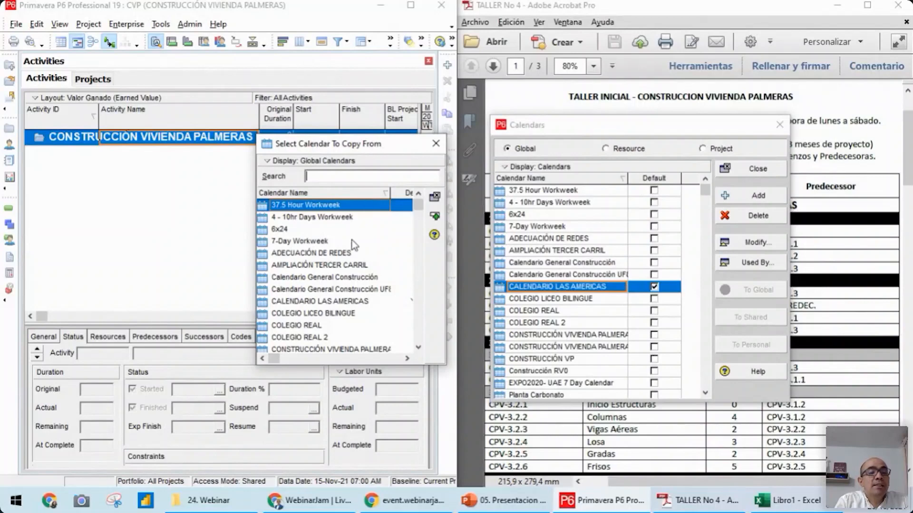
left_click(435, 143)
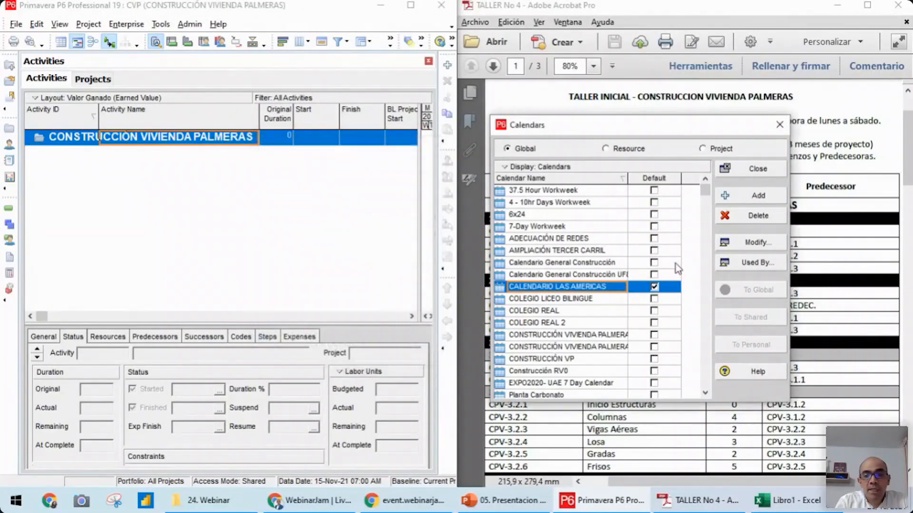
Add a new global calendar copied from 7-Day Workweek
left_click(760, 201)
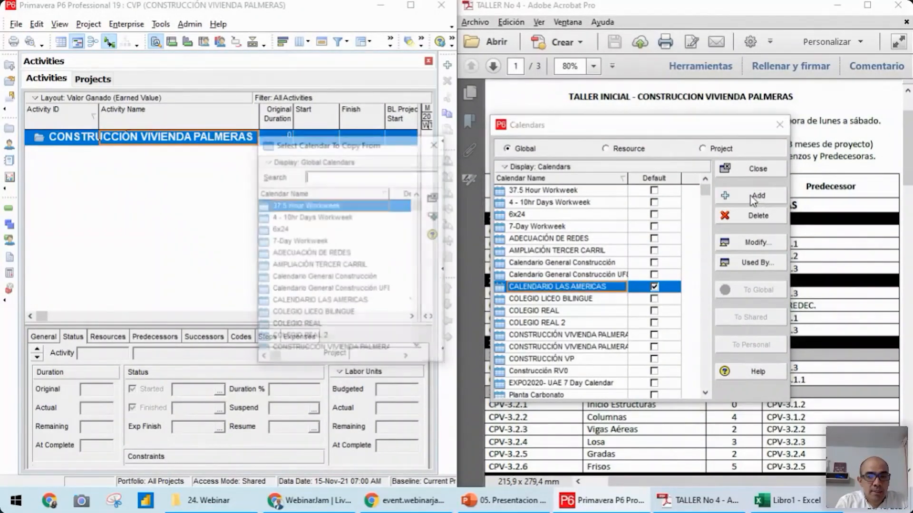
left_click(295, 243)
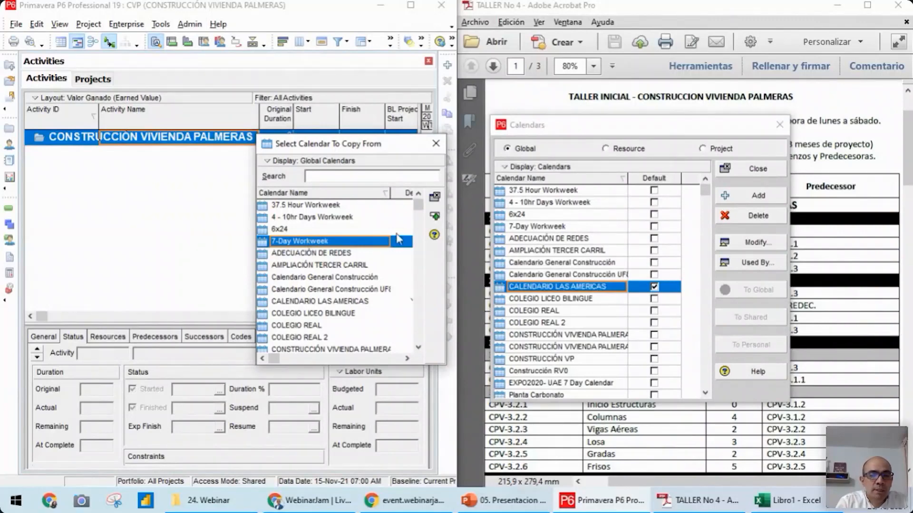
left_click(434, 218)
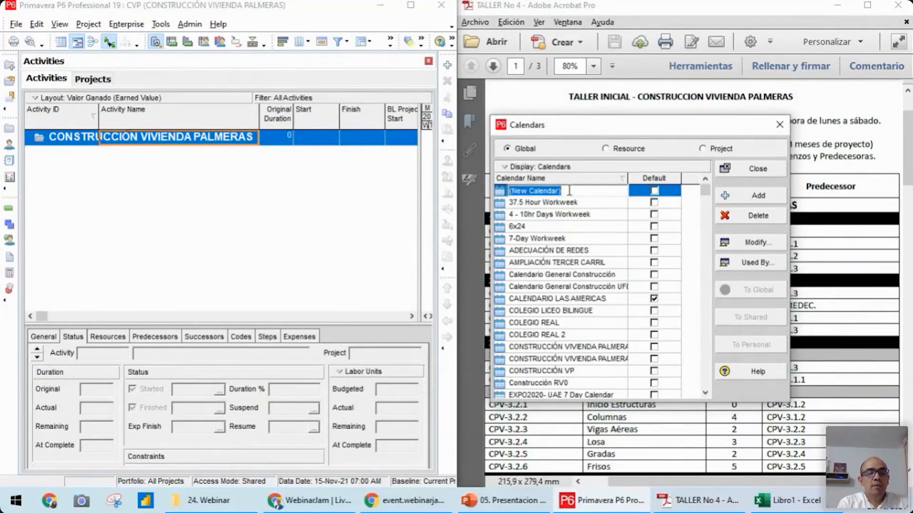
Name the new calendar CONST. VIVIENDA PALMERAS 4
type("CONS")
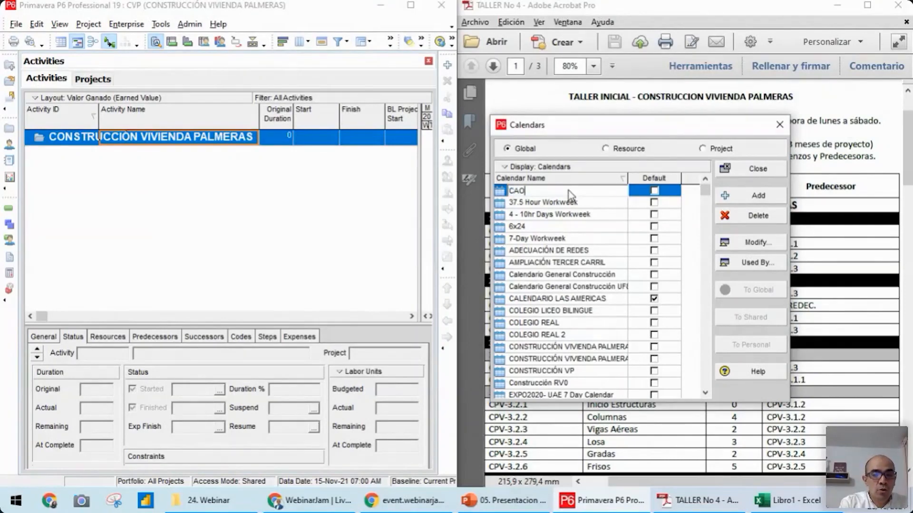
type("T. VI")
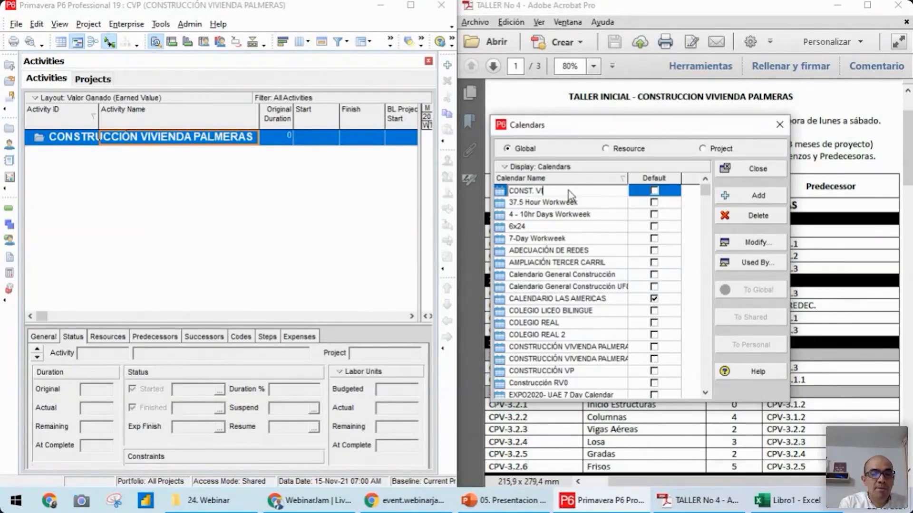
type("VIENDA PALE")
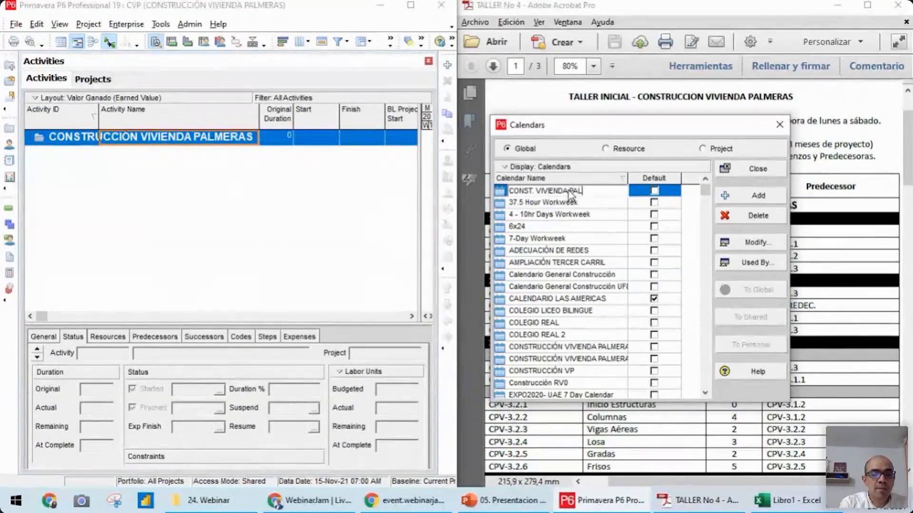
key("BackSpace")
type("METRA")
key("BackSpace")
key("BackSpace")
key("BackSpace")
type("RAS ")
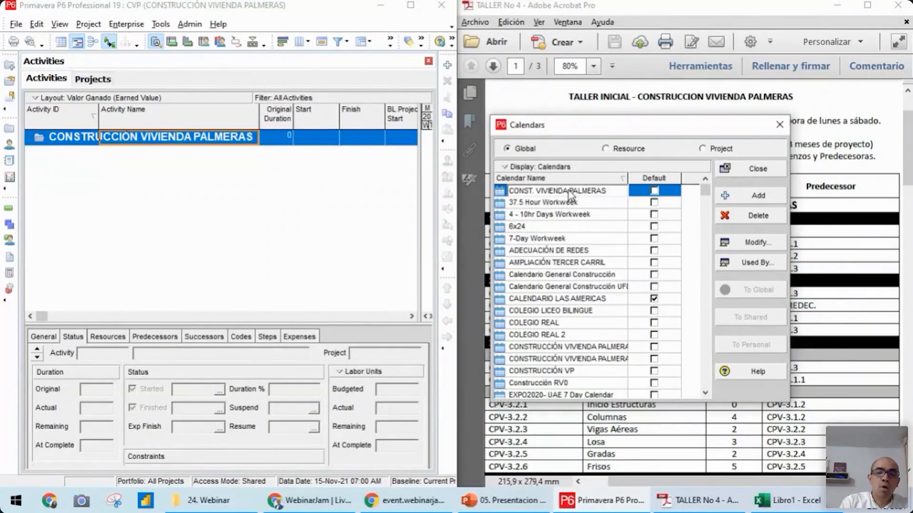
type("4")
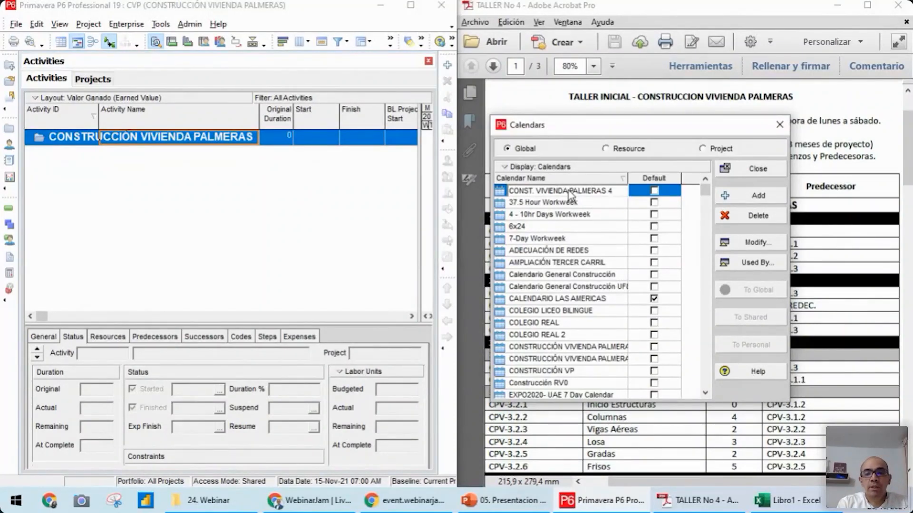
key("Return")
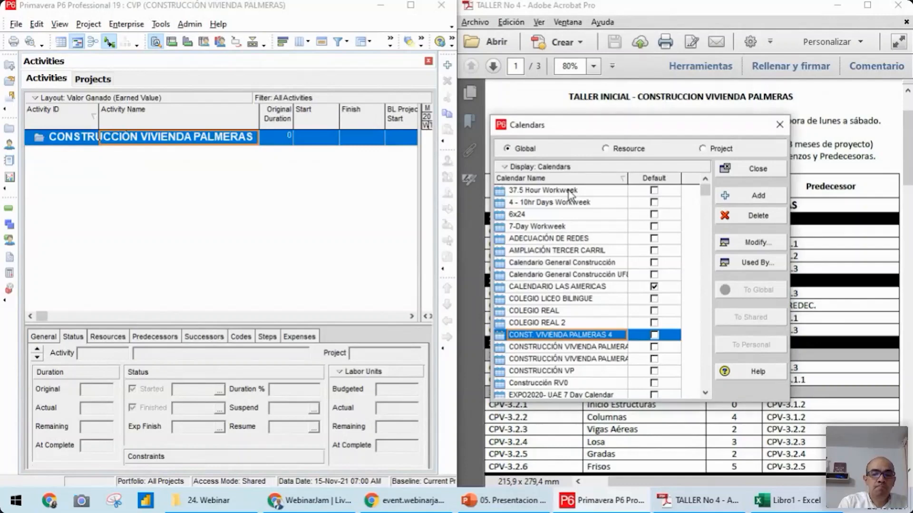
Widen the calendar name column and change the new calendar's name to CONST. VIVIENDA PALMERAS 3
left_click(612, 335)
left_click(613, 331)
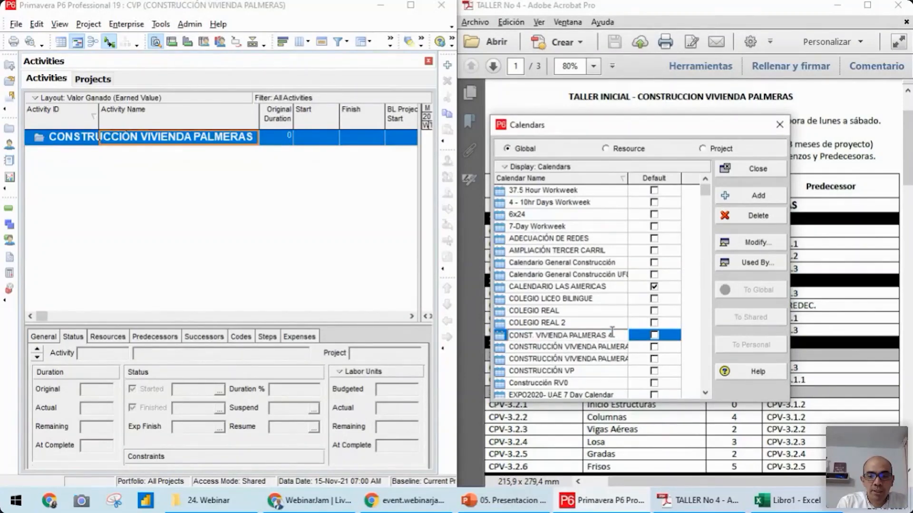
mouse_move(627, 178)
left_mouse_down()
mouse_move(660, 177)
mouse_move(645, 178)
left_mouse_up()
left_click(626, 336)
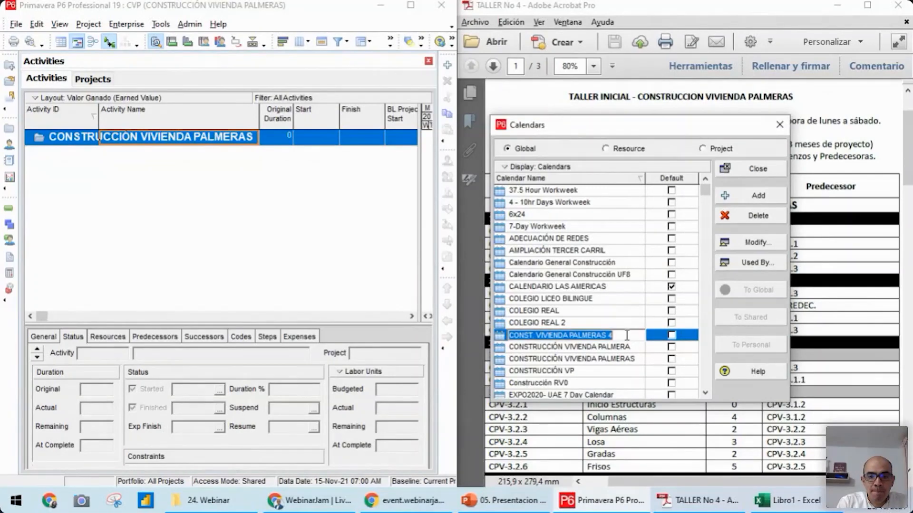
left_click(627, 335)
key("BackSpace")
type("3")
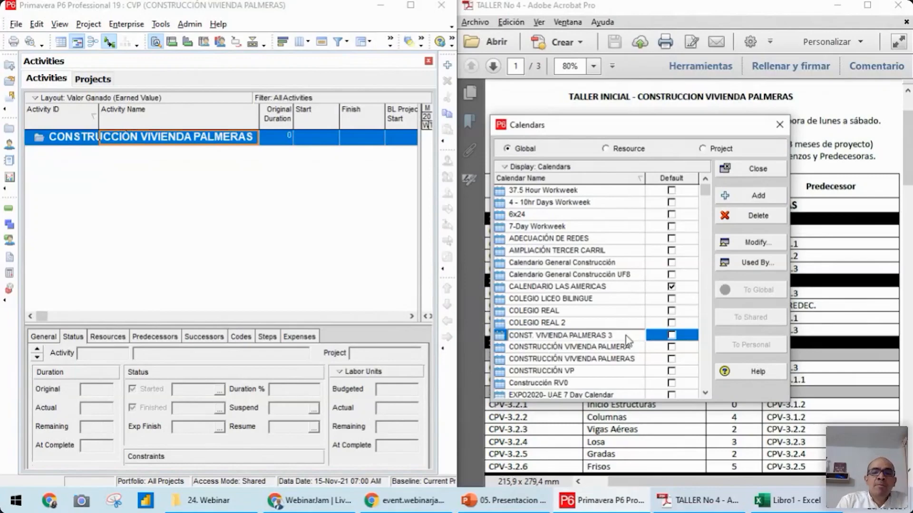
Open the CONST. VIVIENDA PALMERAS 3 calendar for modification and place its window over the workshop PDF
key("Return")
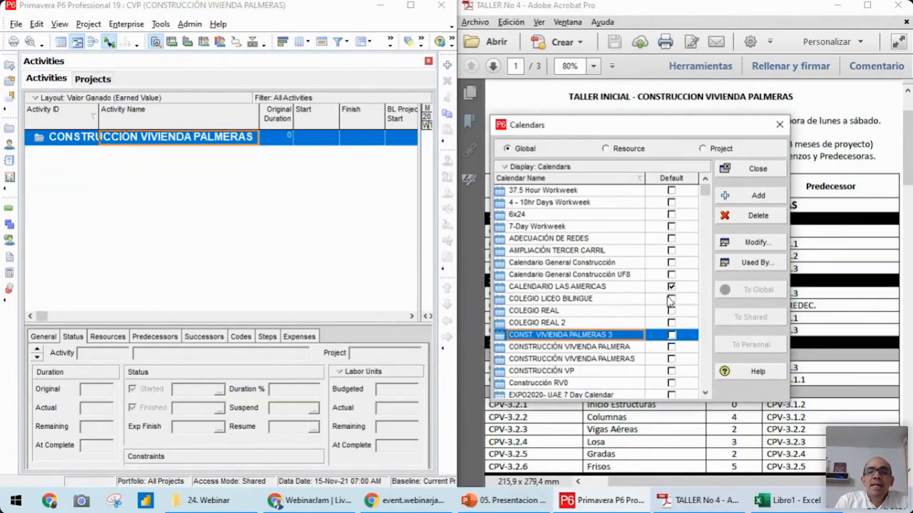
left_click(755, 243)
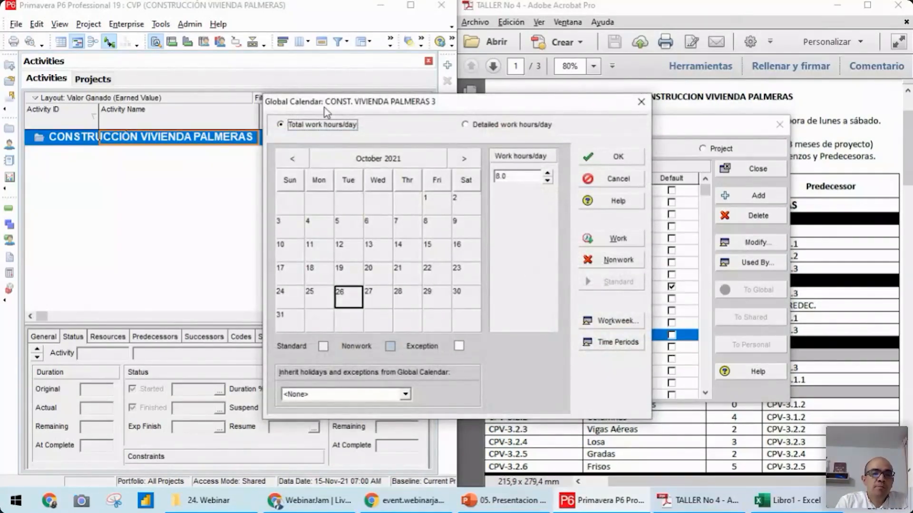
left_click_drag(375, 109, 557, 106)
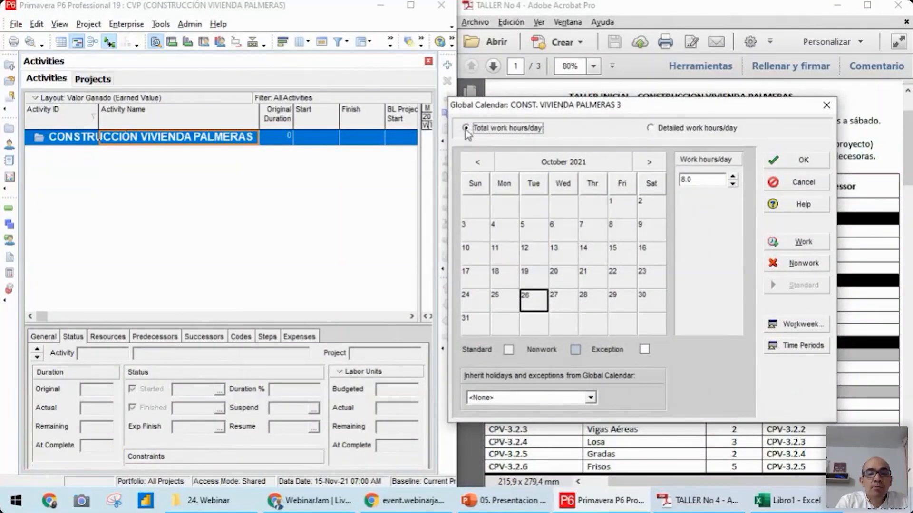
Set Sunday's standard work hours to 0 in the calendar's workweek, checking the required working days in the TALLER No 4 PDF
left_click(799, 326)
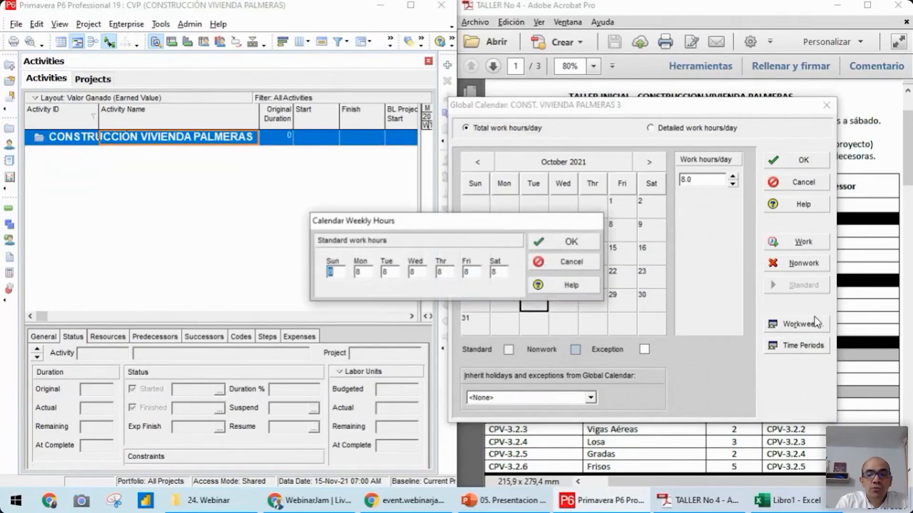
left_click_drag(375, 227, 512, 210)
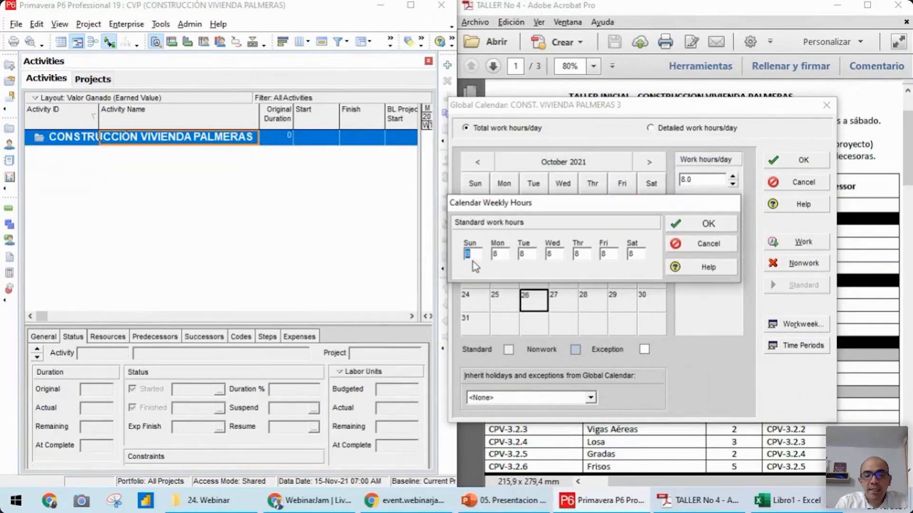
left_click(502, 254)
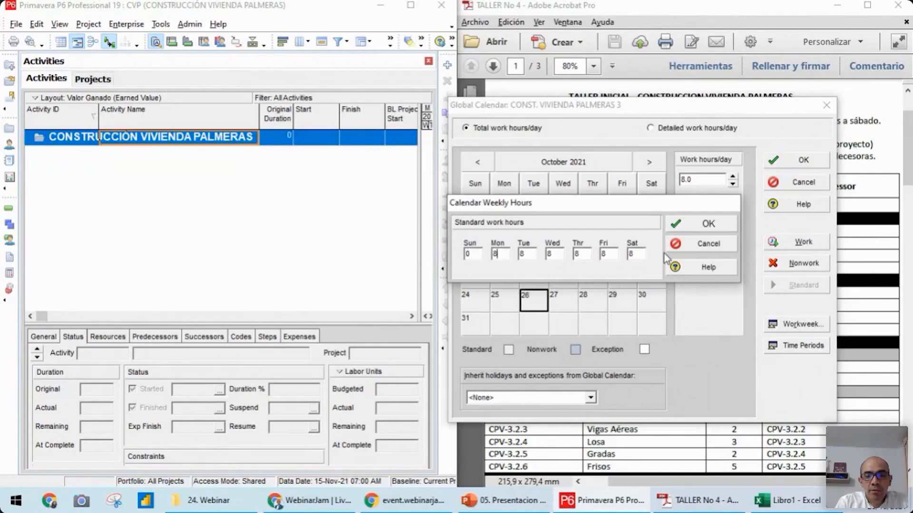
left_click(695, 510)
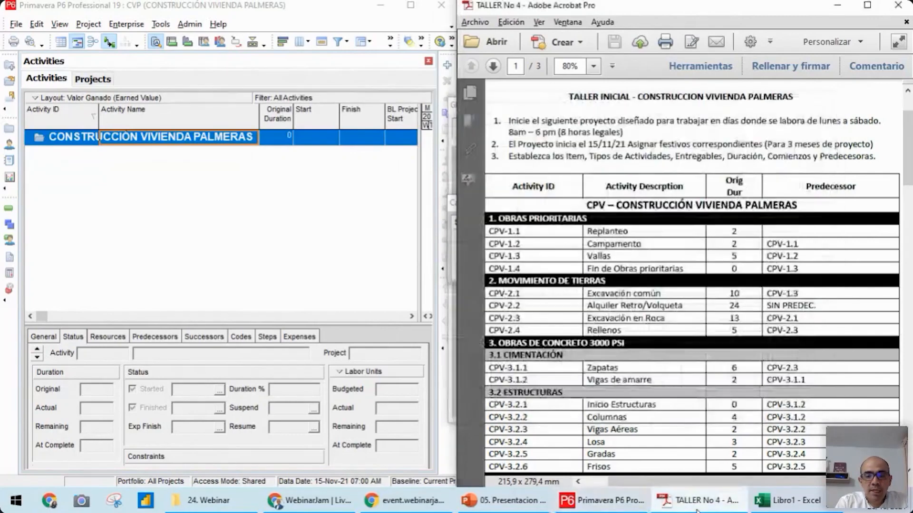
left_click(697, 510)
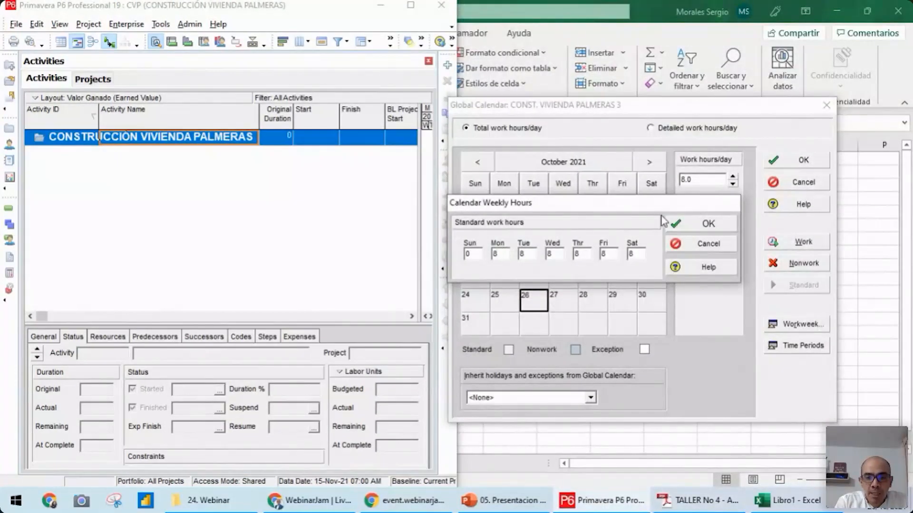
left_click(707, 223)
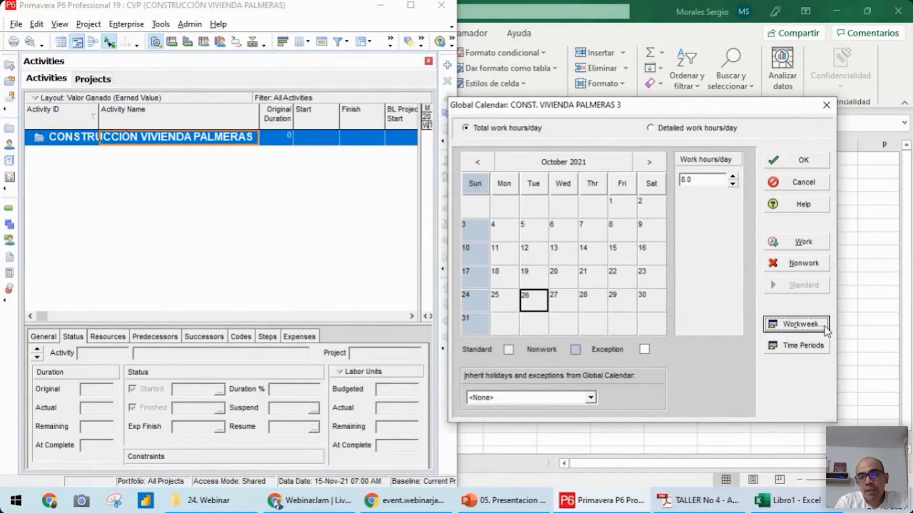
Review the weekly hours and browse the calendar's coming months, examining the work hours of 6 and 8 February 2022
left_click(798, 325)
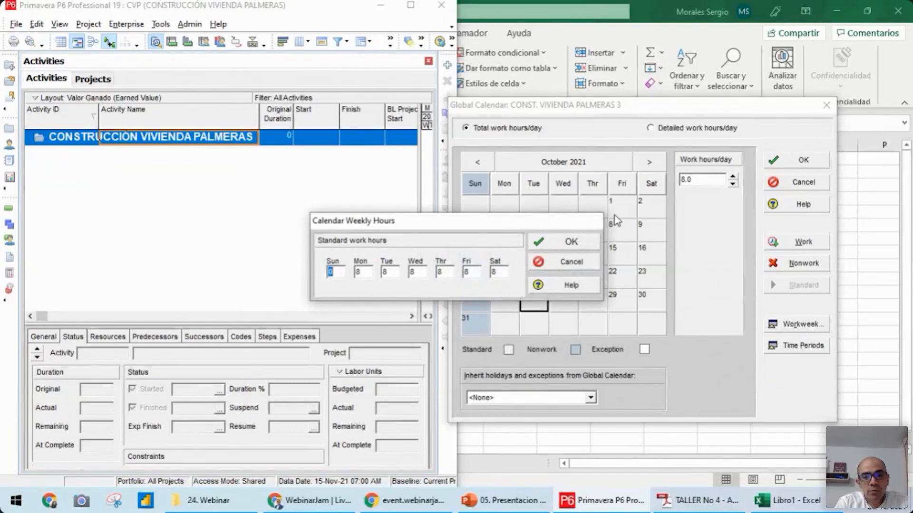
left_click(571, 243)
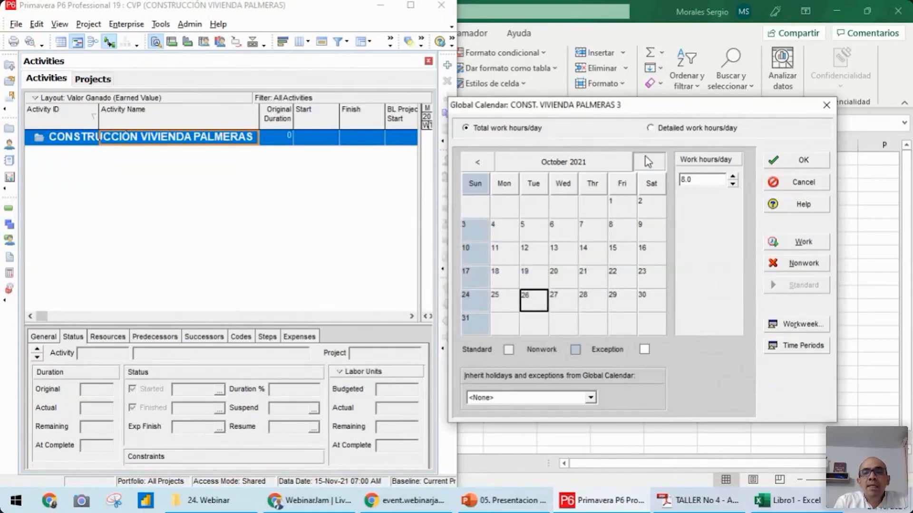
left_click(648, 162)
left_click(649, 162)
left_click(648, 162)
left_click(649, 162)
left_click(649, 163)
left_click(649, 162)
left_click(649, 162)
left_click(648, 162)
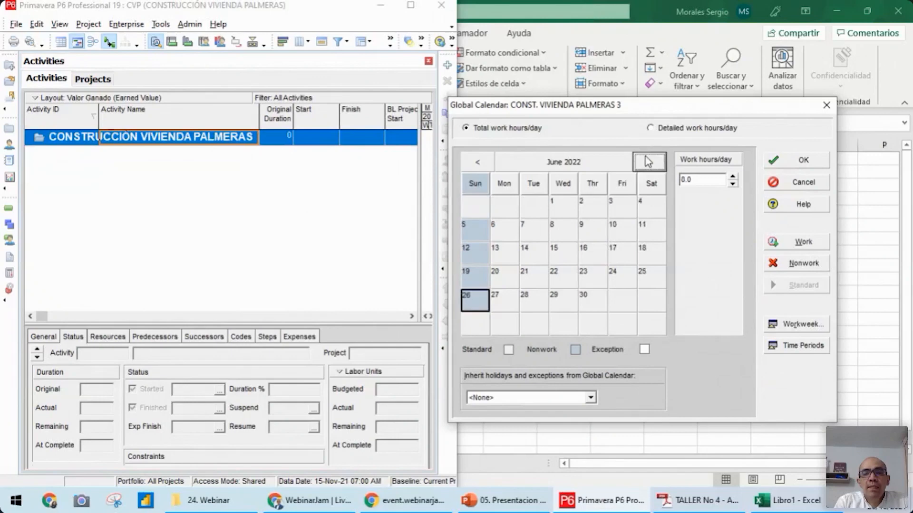
left_click(480, 161)
left_click(480, 161)
left_click(480, 162)
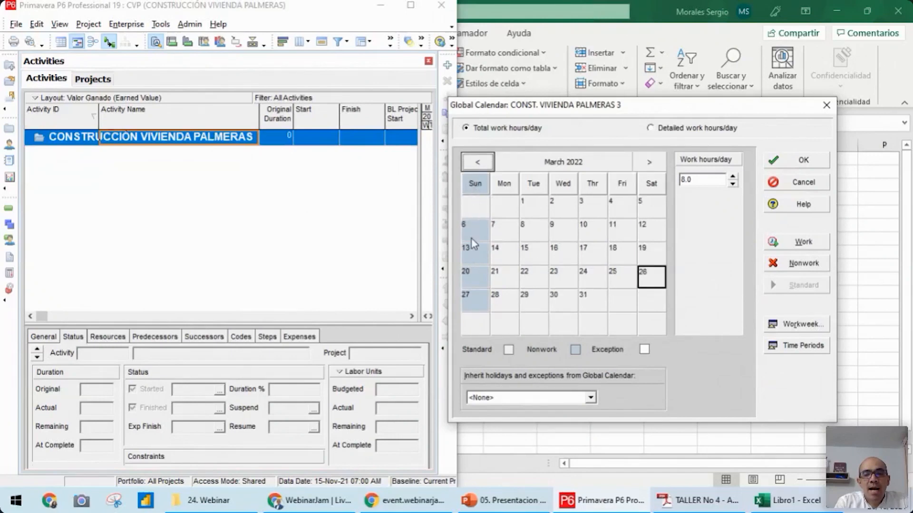
left_click(478, 163)
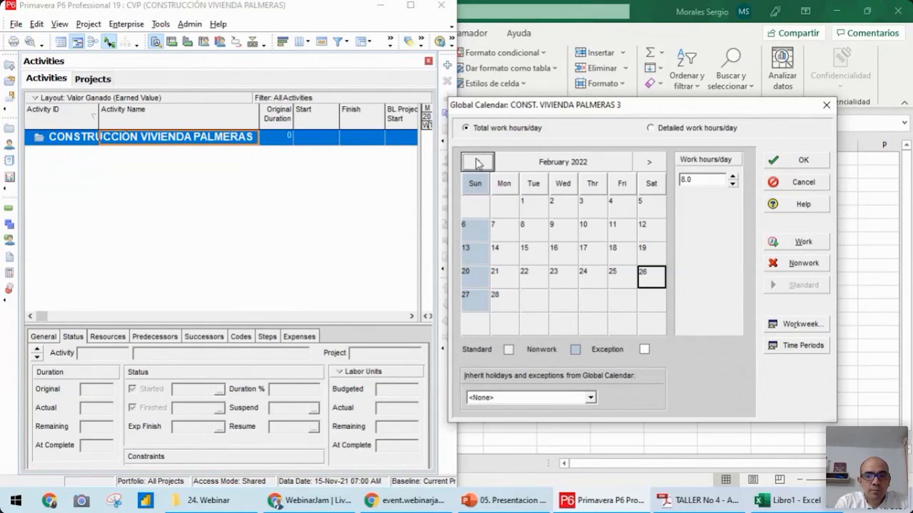
left_click(478, 229)
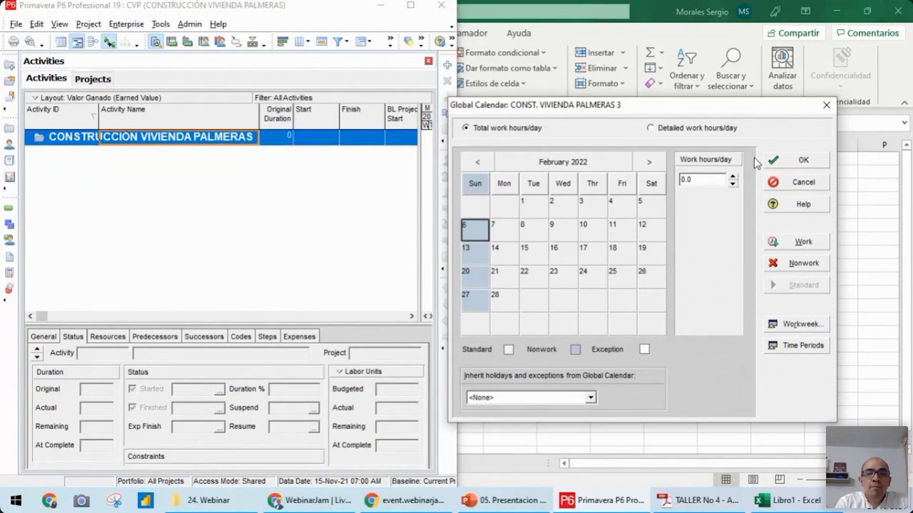
left_click(533, 230)
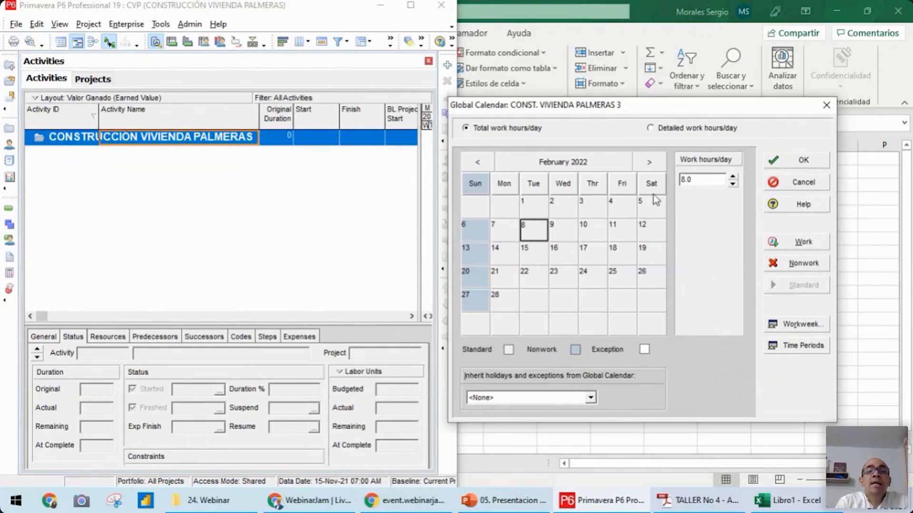
Compare the total and detailed work hours of 8 February 2022 and close the calendar
left_click(465, 129)
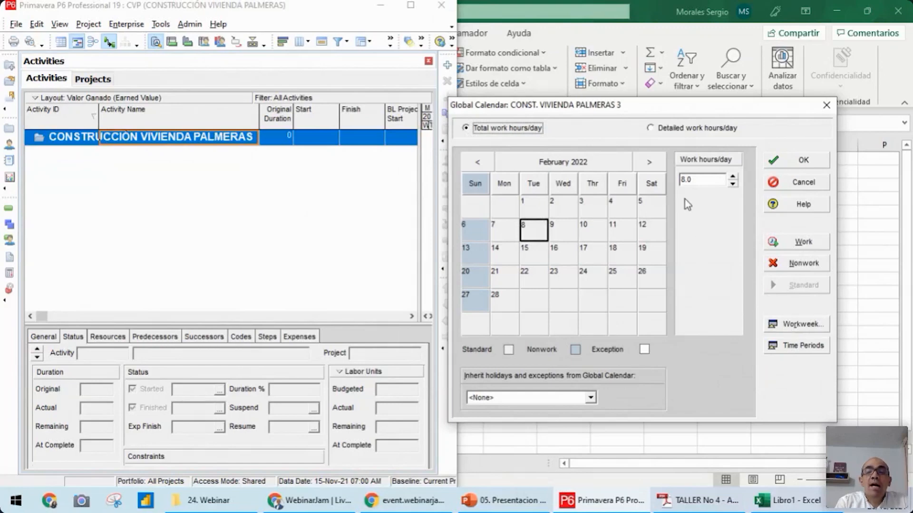
left_click(652, 128)
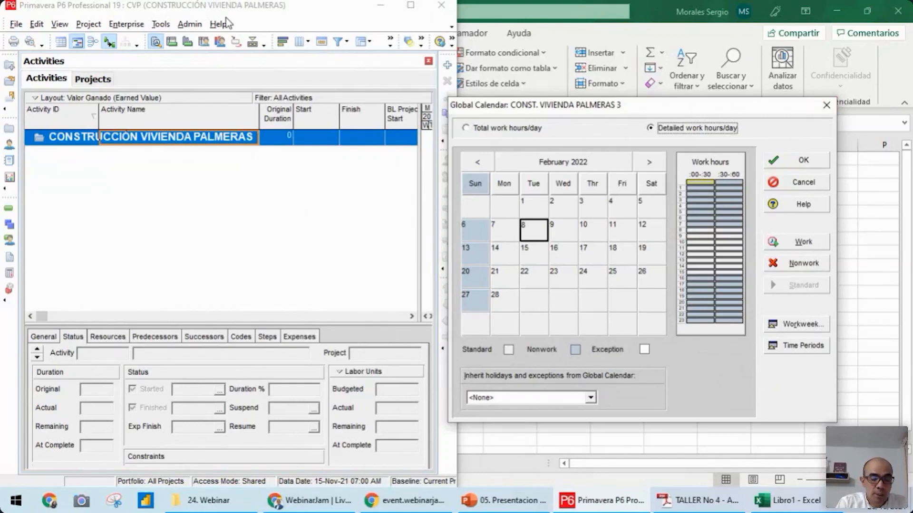
left_click(822, 108)
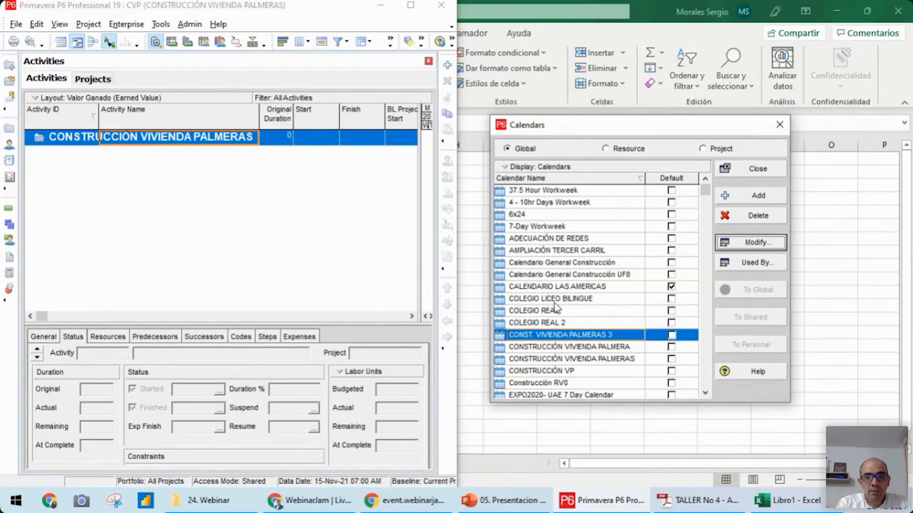
Reopen the CONST. VIVIENDA PALMERAS 3 calendar, switch it to detailed work hours per day and open its workweek
left_click(770, 245)
left_click(371, 224)
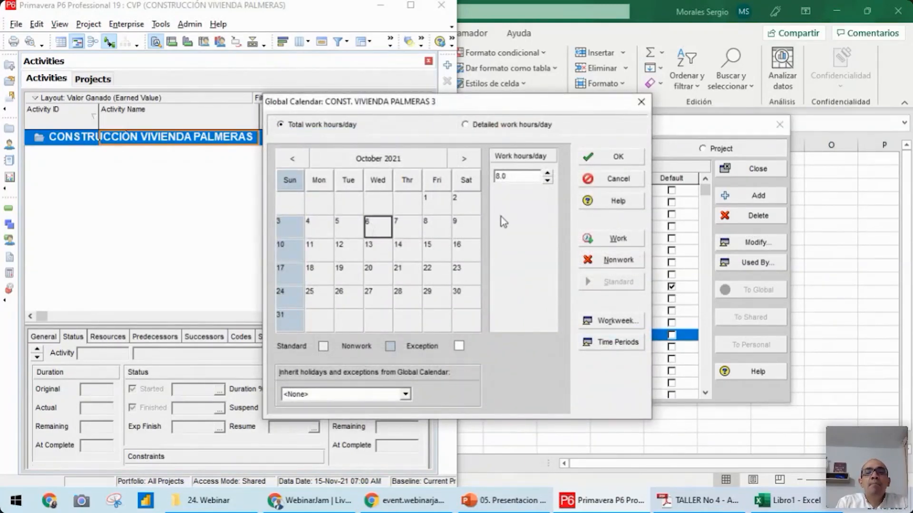
left_click(465, 125)
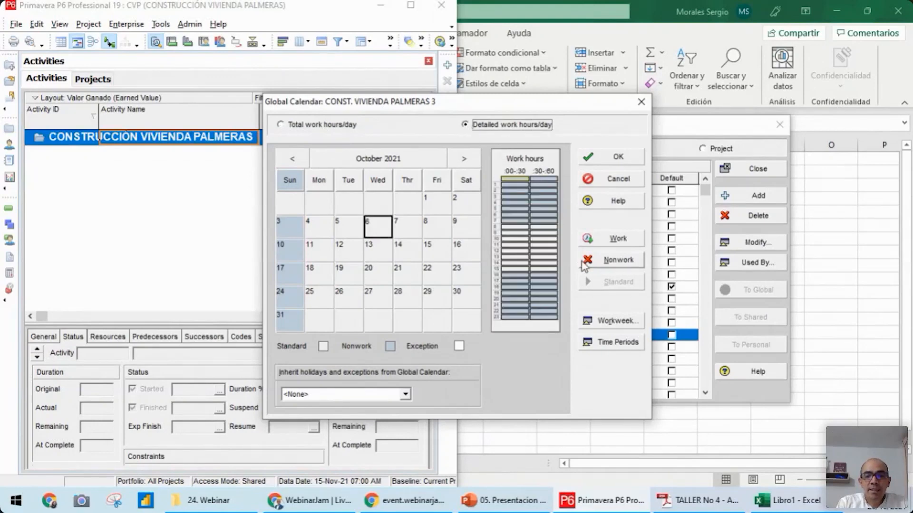
left_click(615, 324)
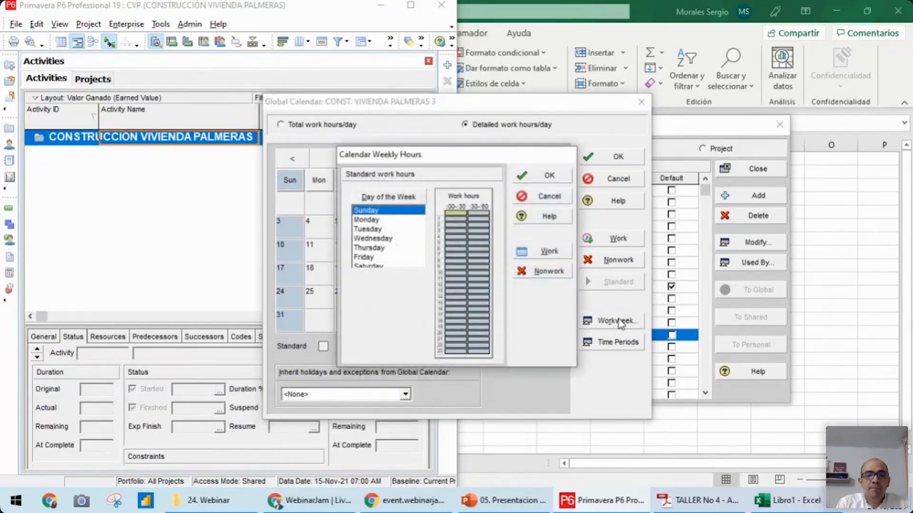
Check the daily schedule in the TALLER No 4 PDF and mark 12:00 to 14:00 as nonwork for Monday to Saturday
left_click(371, 222)
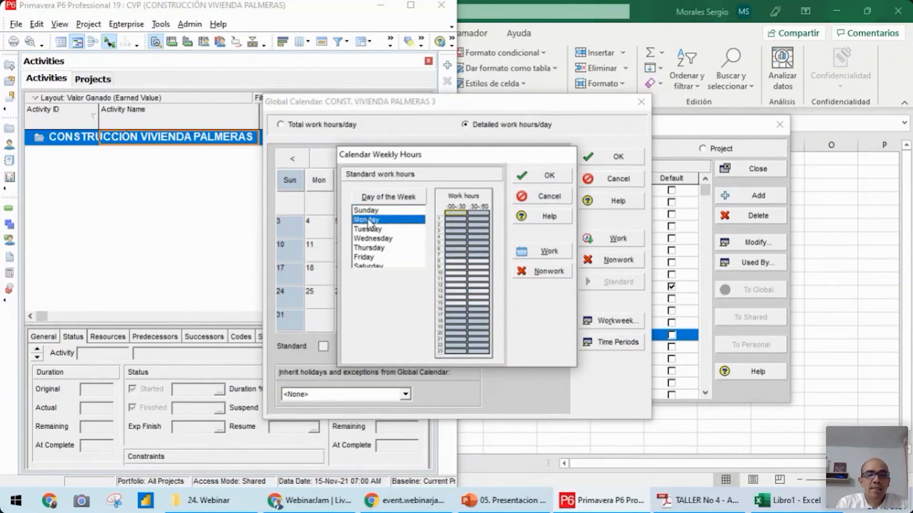
key("shift+Down")
key("shift+Down")
key("shift+Down")
key("shift+Down")
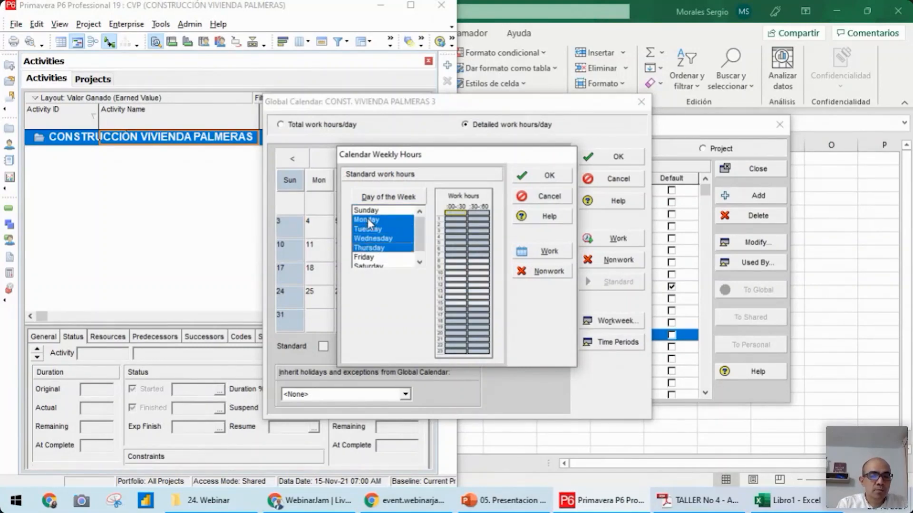
key("shift+Down")
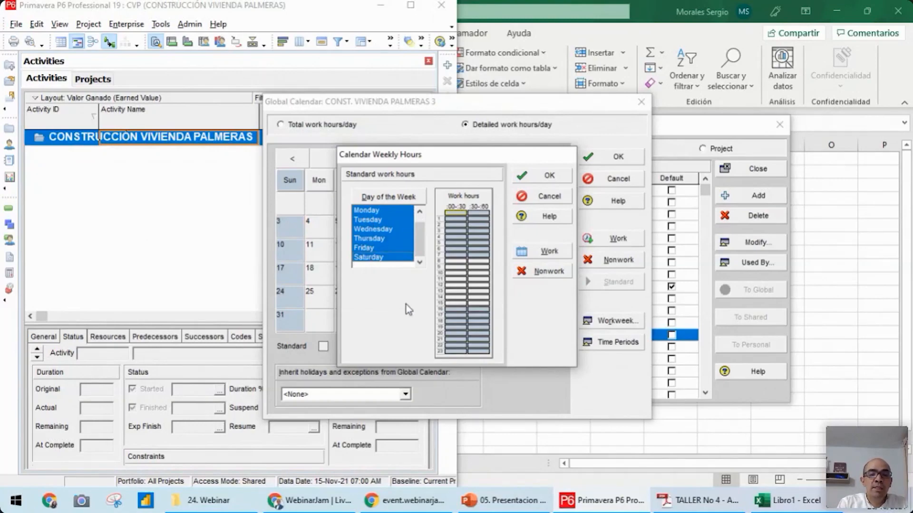
left_click(713, 504)
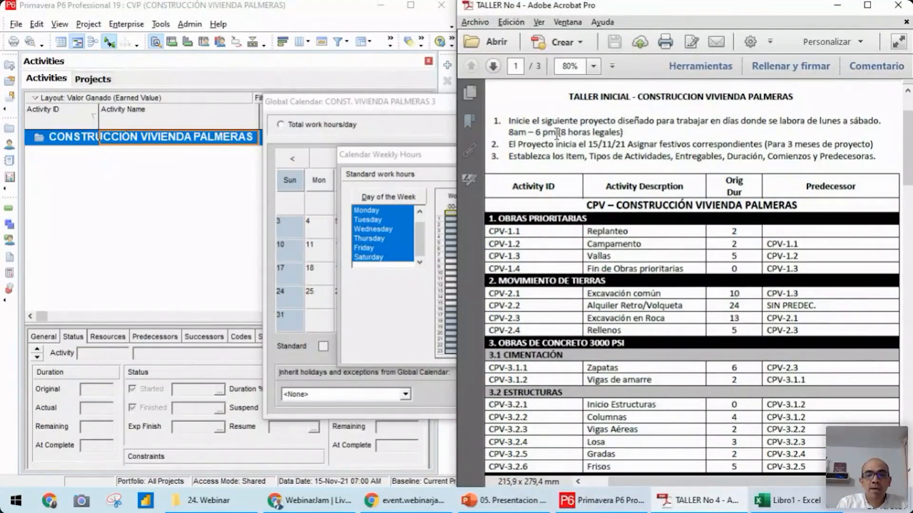
left_click(831, 4)
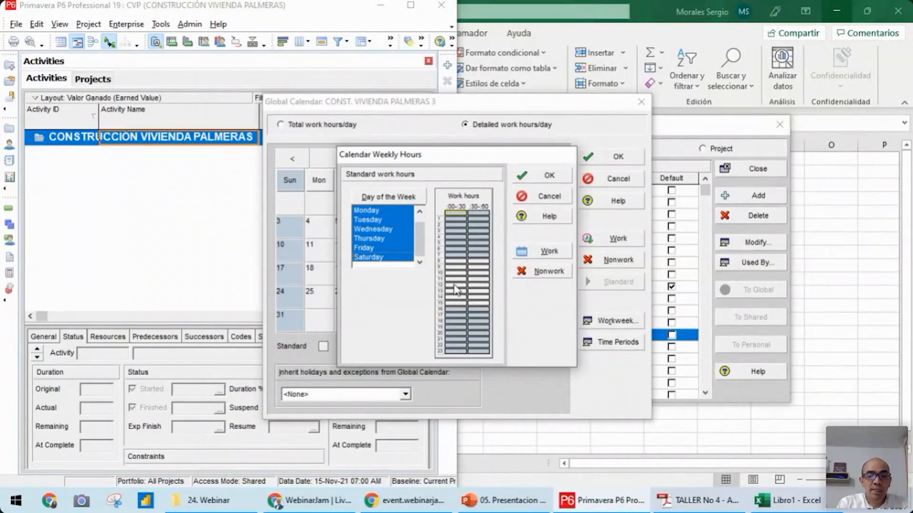
left_click_drag(454, 285, 480, 297)
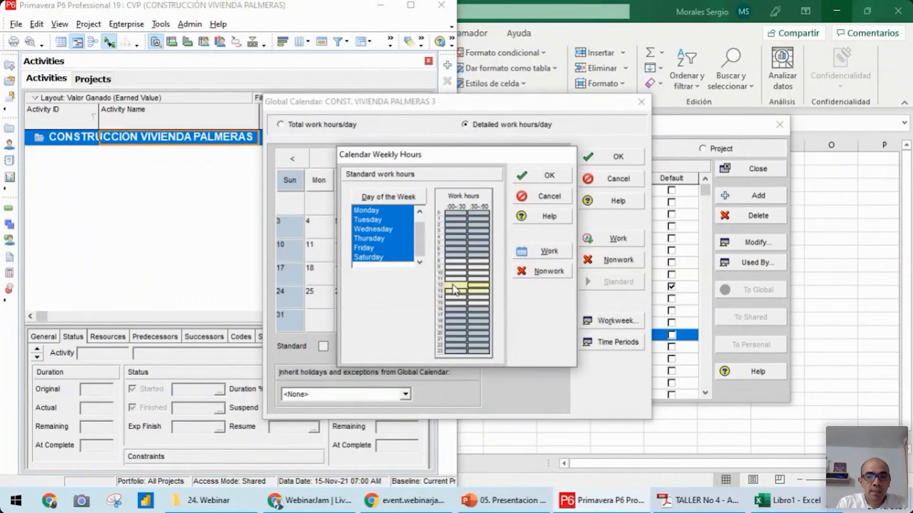
left_click_drag(452, 284, 483, 299)
left_click(540, 271)
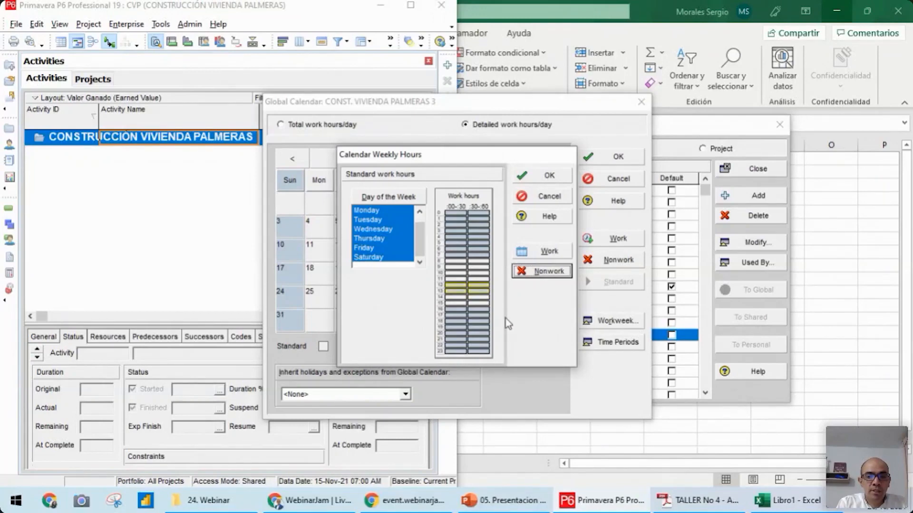
Mark 16:00 to 18:00 as working time for Monday to Saturday and review the day's working blocks
left_click_drag(452, 309, 475, 315)
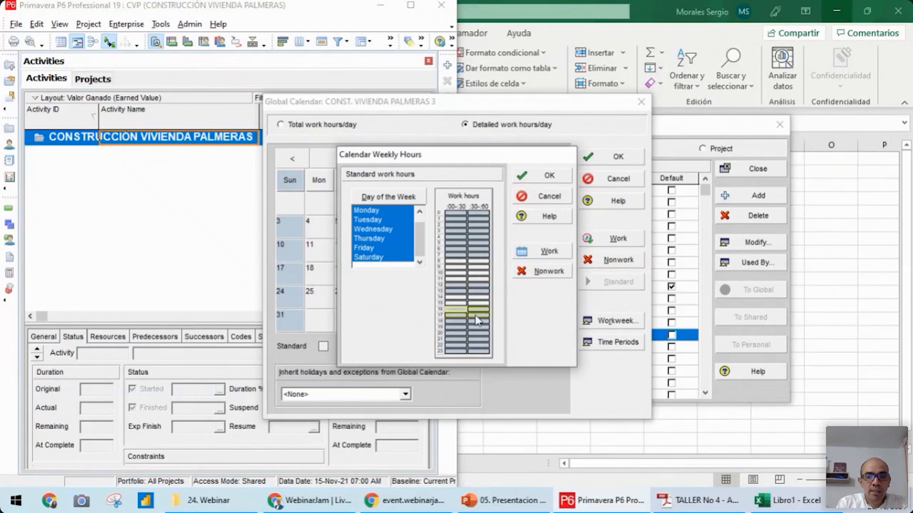
left_click(546, 252)
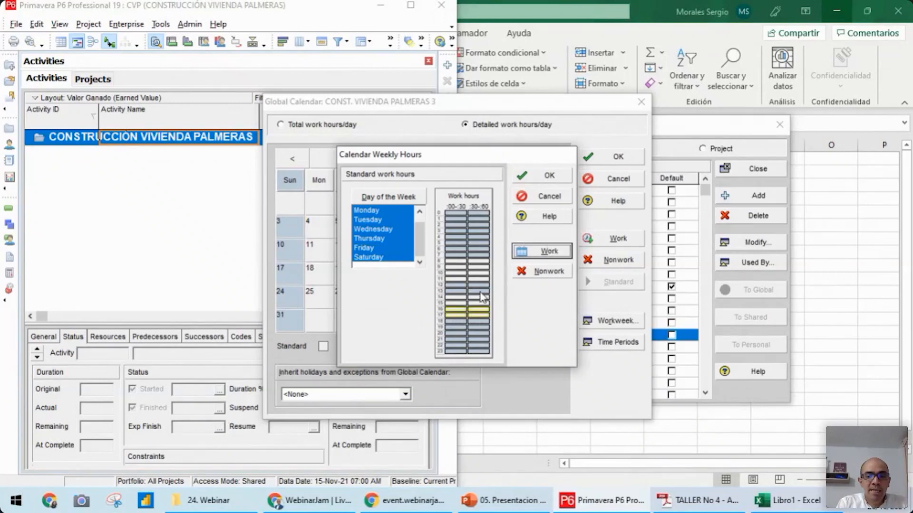
left_click_drag(452, 265, 457, 318)
left_click_drag(478, 261, 481, 285)
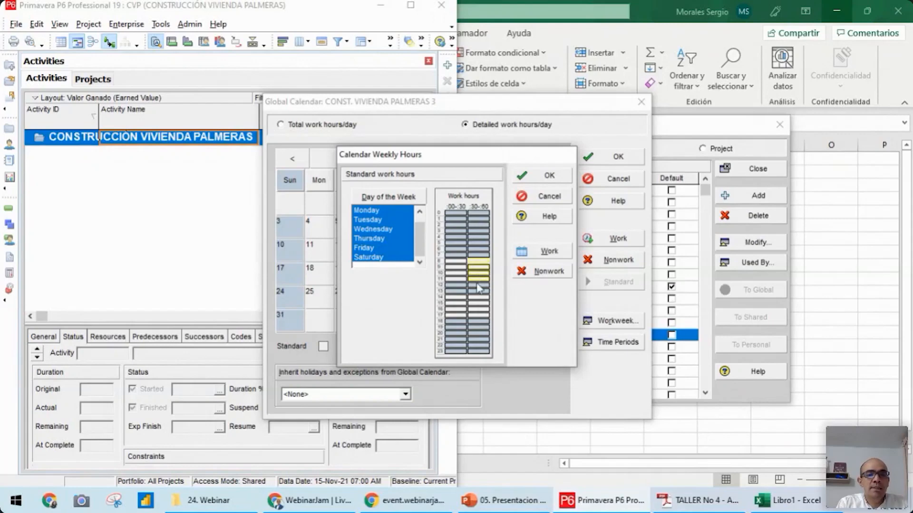
Try the 7:30 to 8:00 half hour as working time for Monday to Saturday and set it back to nonwork
left_click(479, 256)
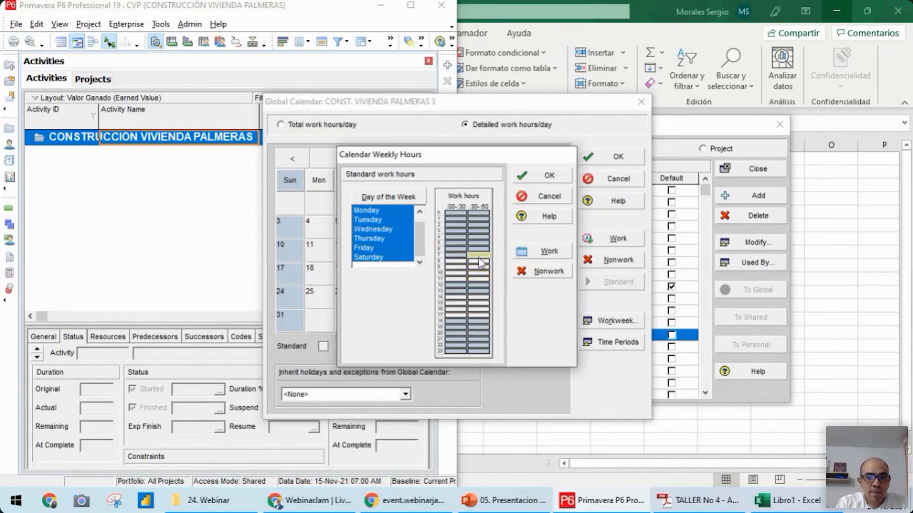
left_click(546, 255)
left_click(479, 267)
left_click(477, 256)
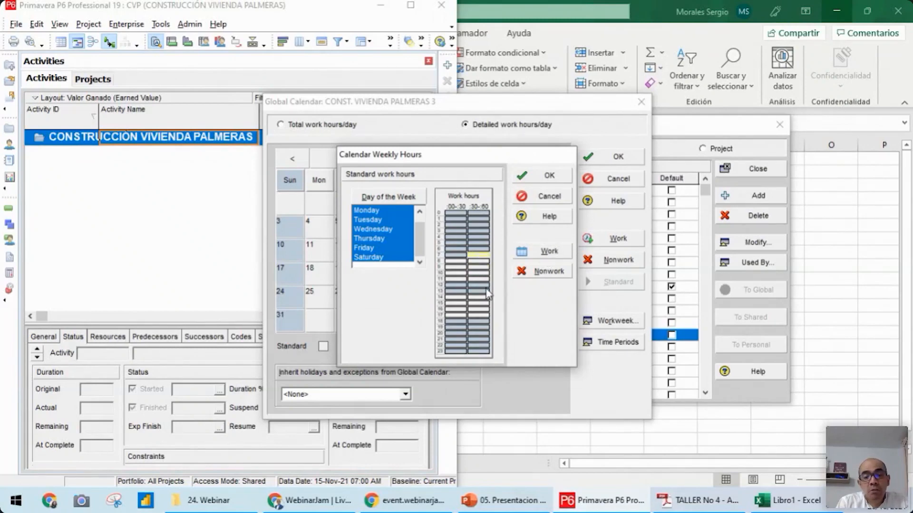
left_click(547, 272)
left_click(538, 275)
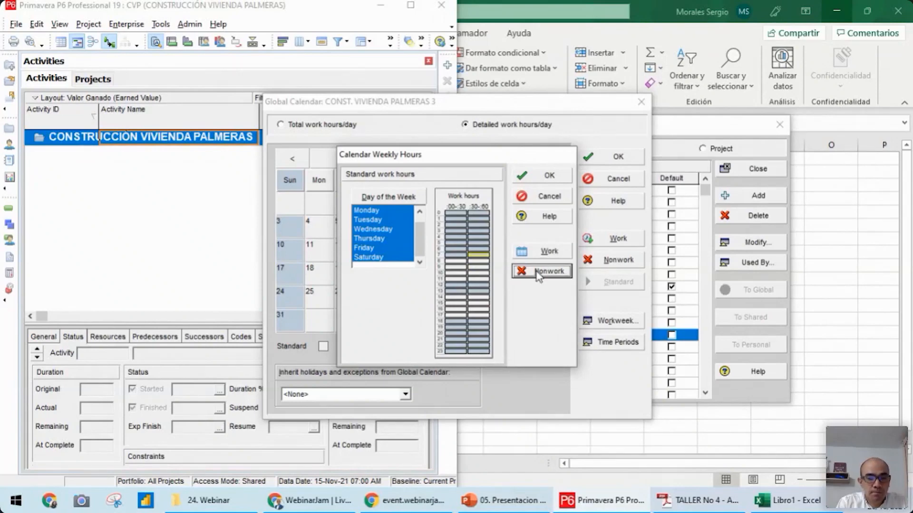
Accept the weekly work hours and check the daily work hours on several weekdays of October 2021
left_click(542, 179)
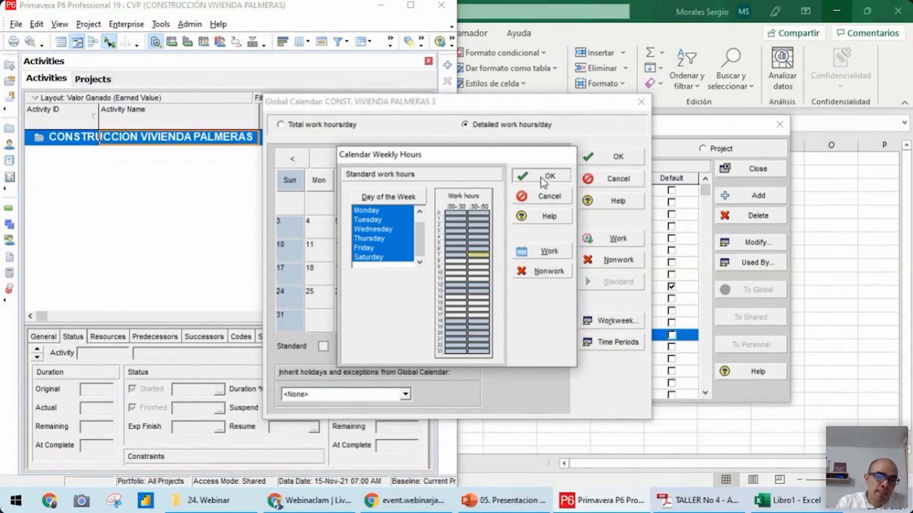
left_click(399, 248)
left_click(327, 249)
left_click(437, 274)
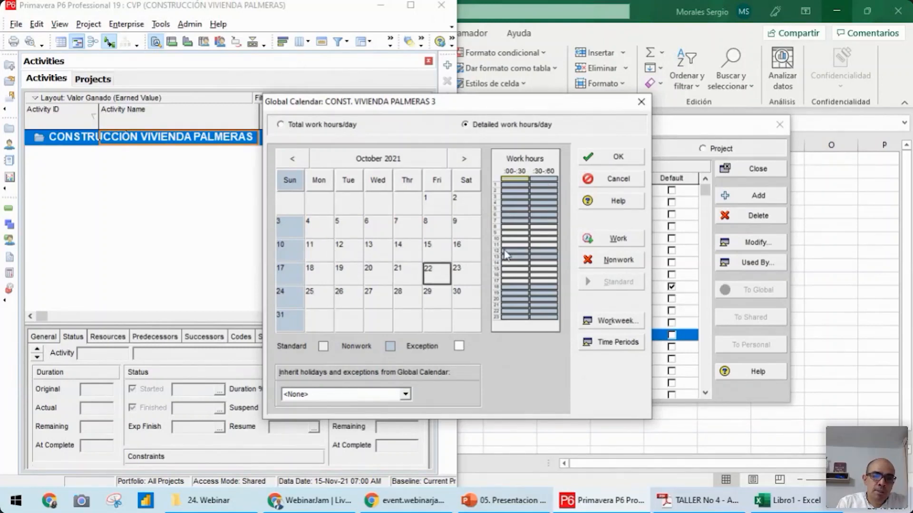
left_click(453, 208)
left_click(436, 207)
left_click(402, 247)
left_click(330, 275)
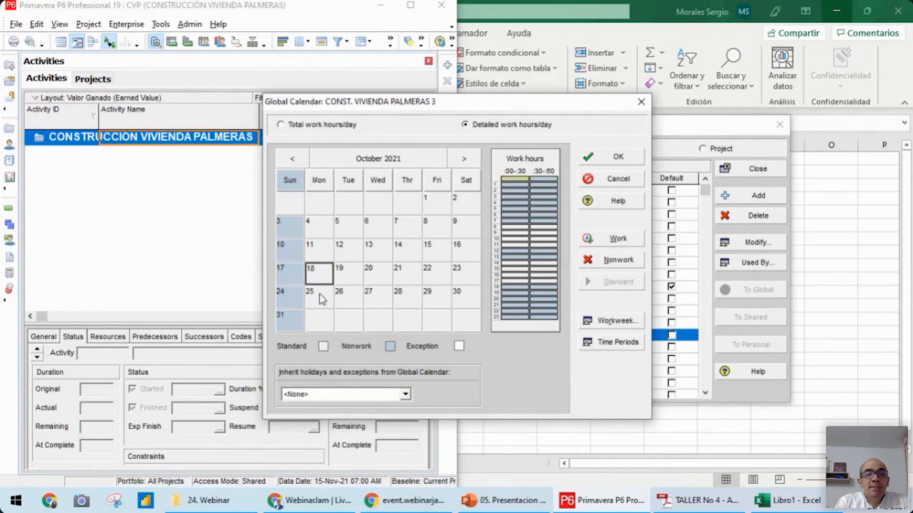
Mark Monday 22 November 2021 as a nonwork day in the calendar
left_click(464, 159)
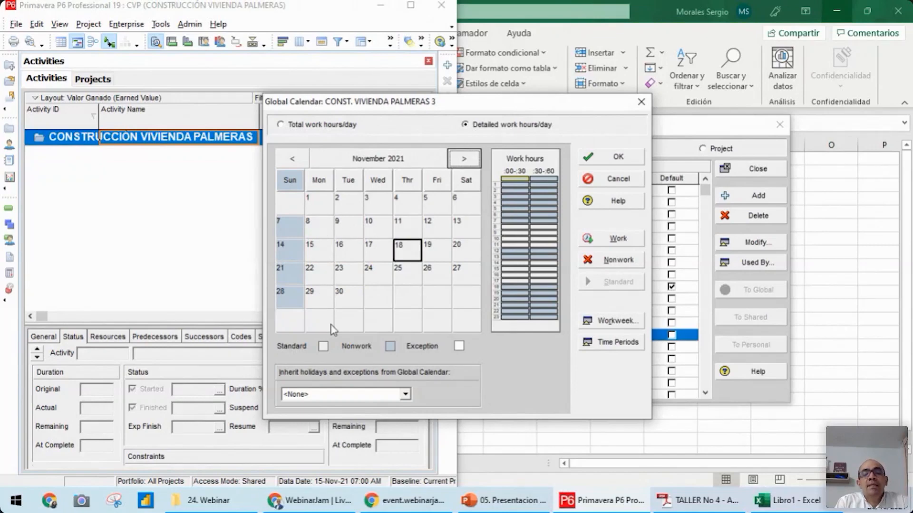
left_click(318, 273)
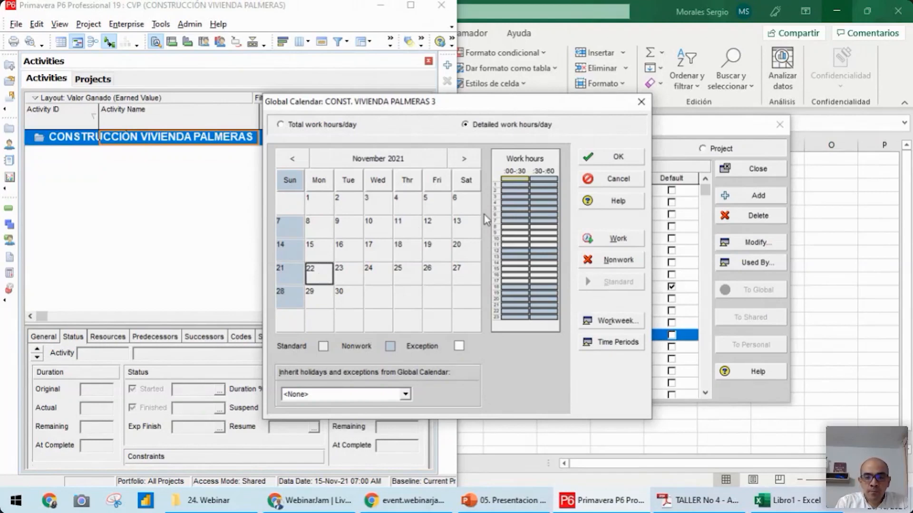
left_click(612, 261)
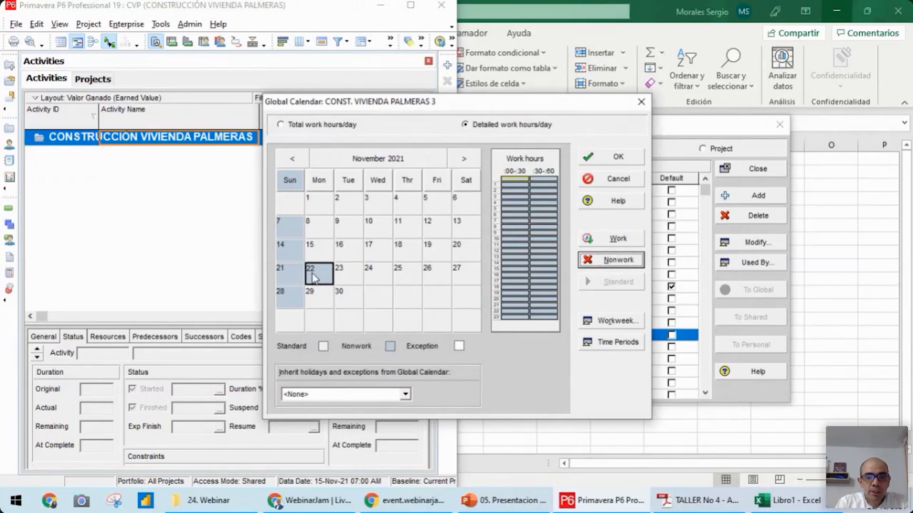
Try 23 to 27 November 2021 as nonwork days and set them back to standard
left_click(343, 272)
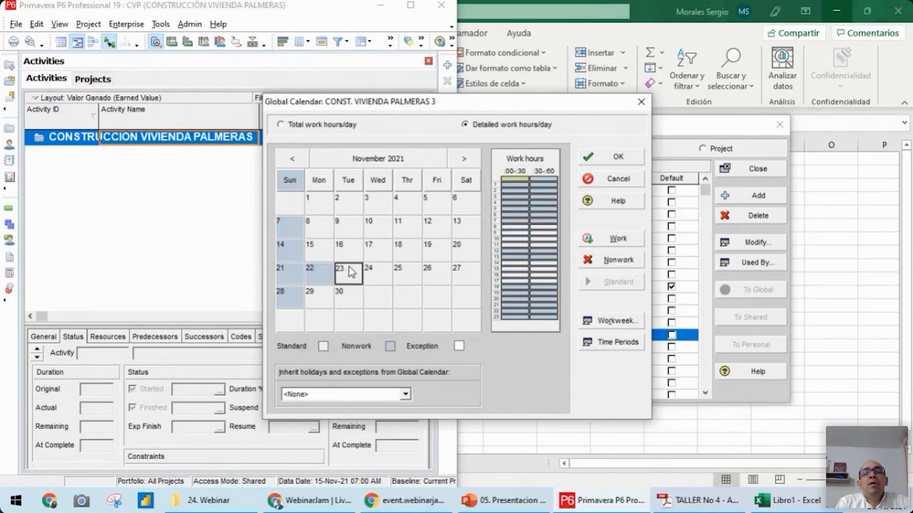
left_click(469, 271, "shift")
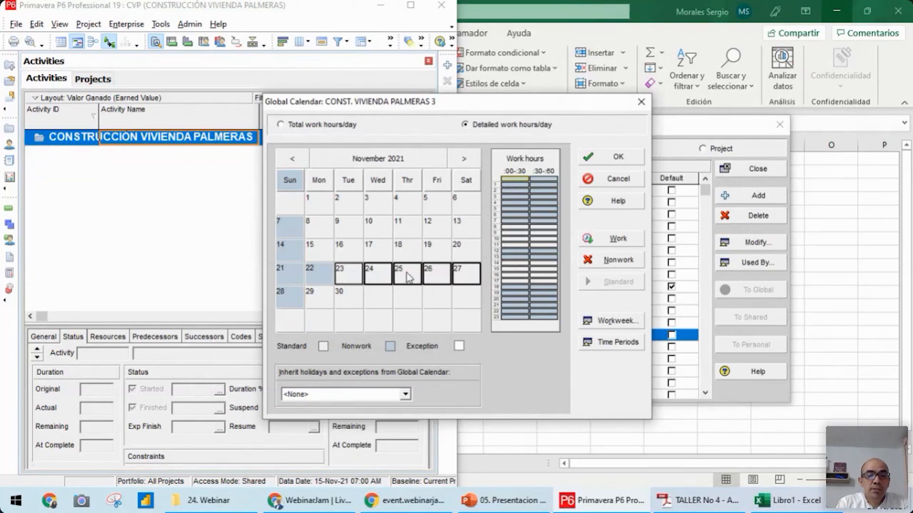
left_click(602, 263)
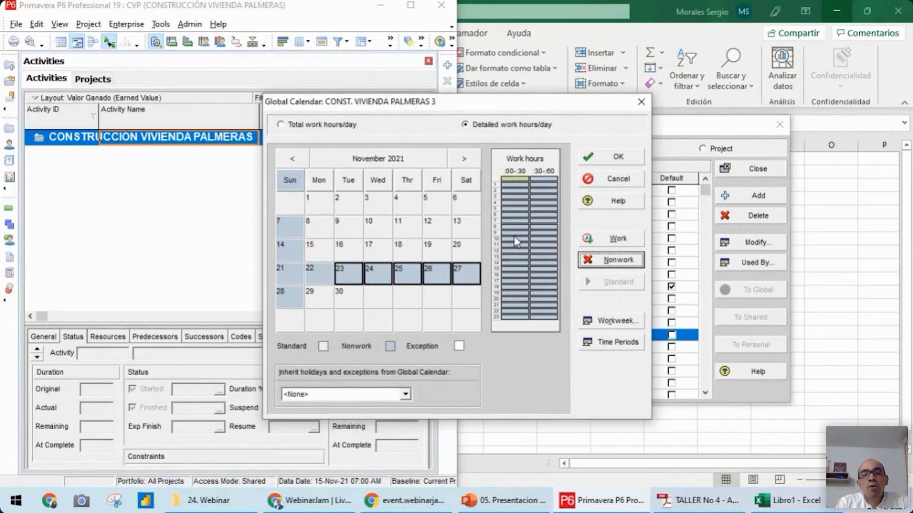
left_click(345, 280)
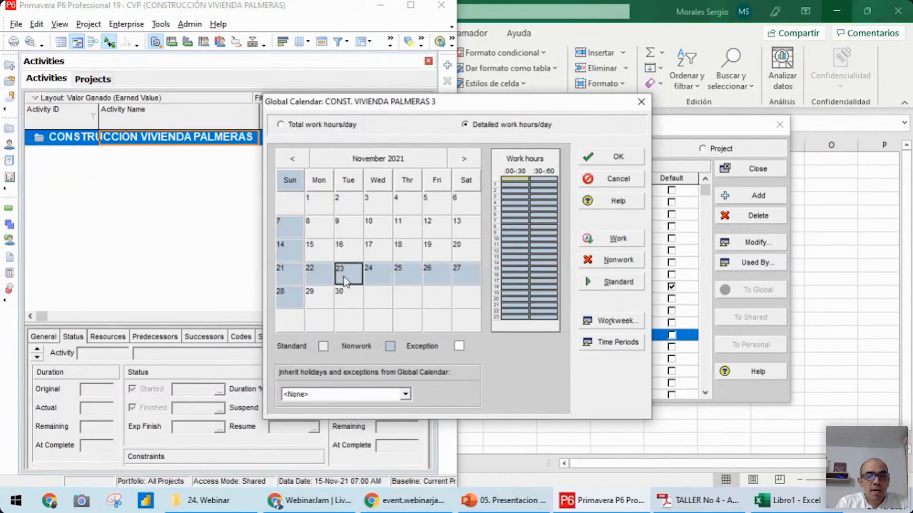
left_click(467, 269, "shift")
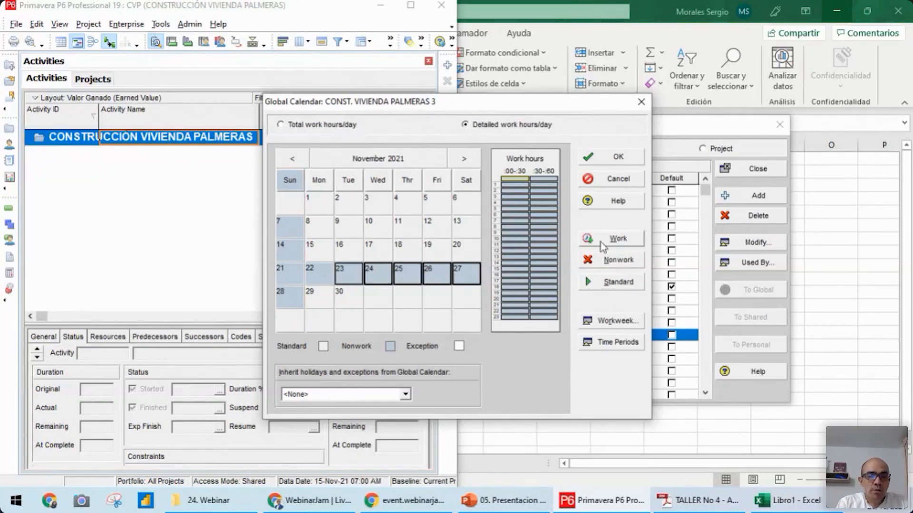
left_click(608, 285)
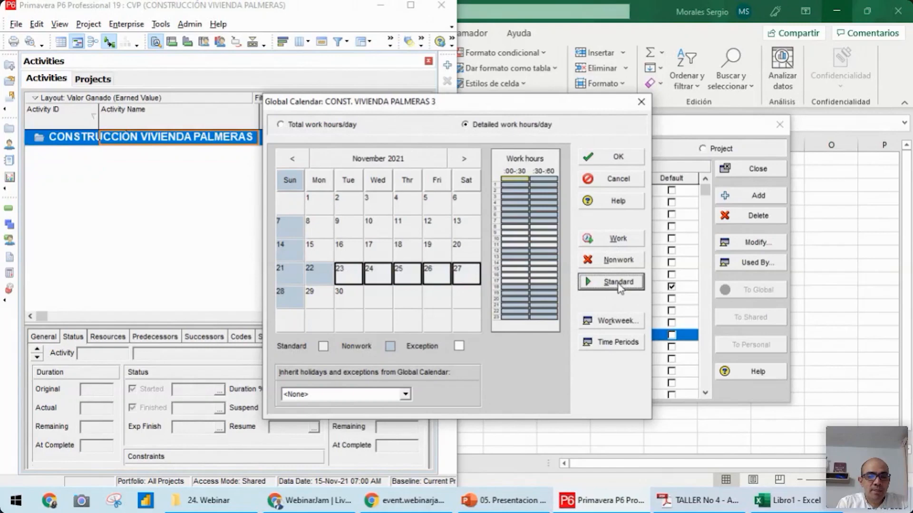
left_click(408, 250)
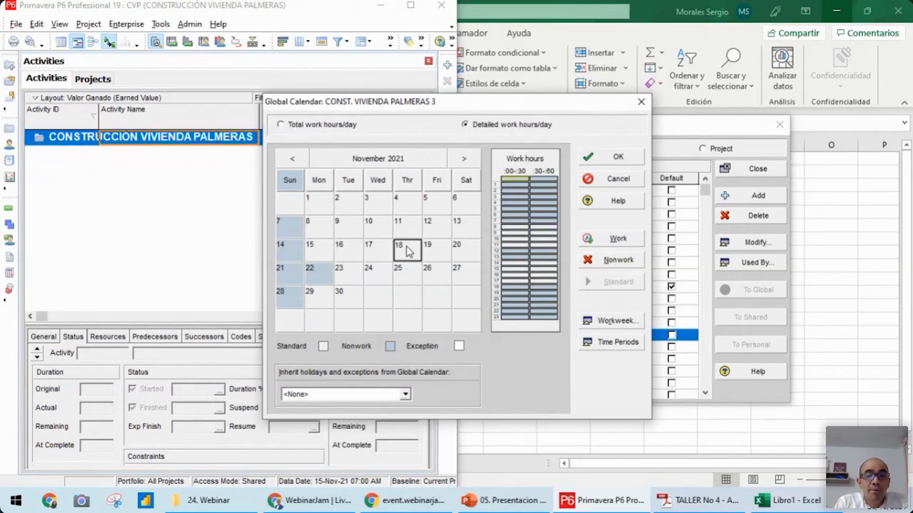
Try Wednesday 10 November 2021 as a work exception, compare its hours with 18 November and set it back to standard
left_click(370, 229)
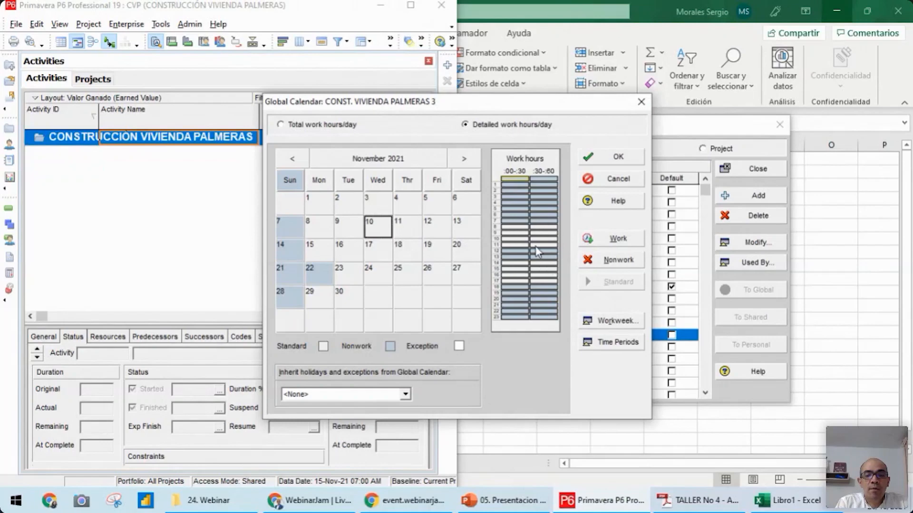
left_click(608, 242)
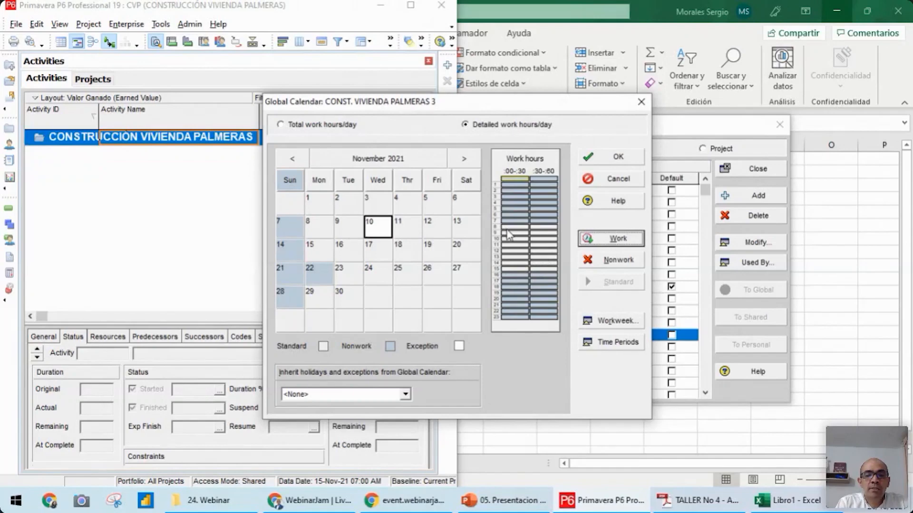
left_click(417, 248)
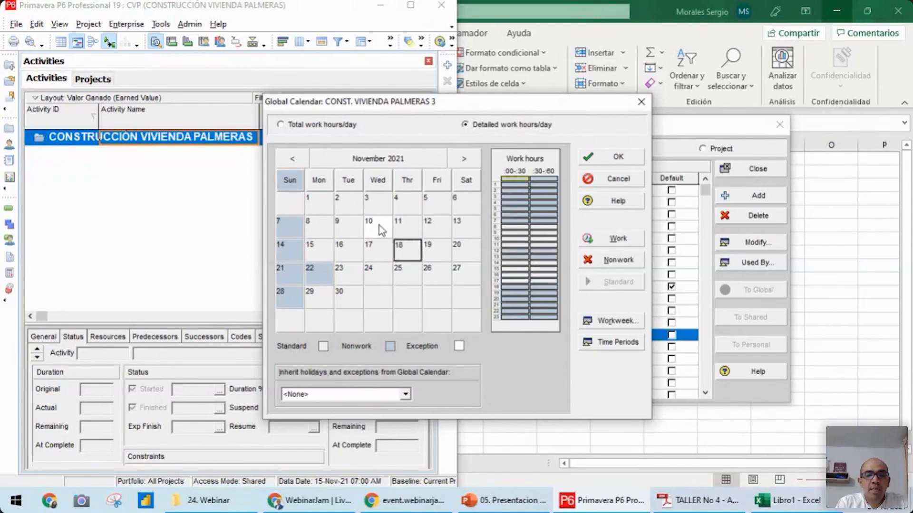
left_click(389, 232)
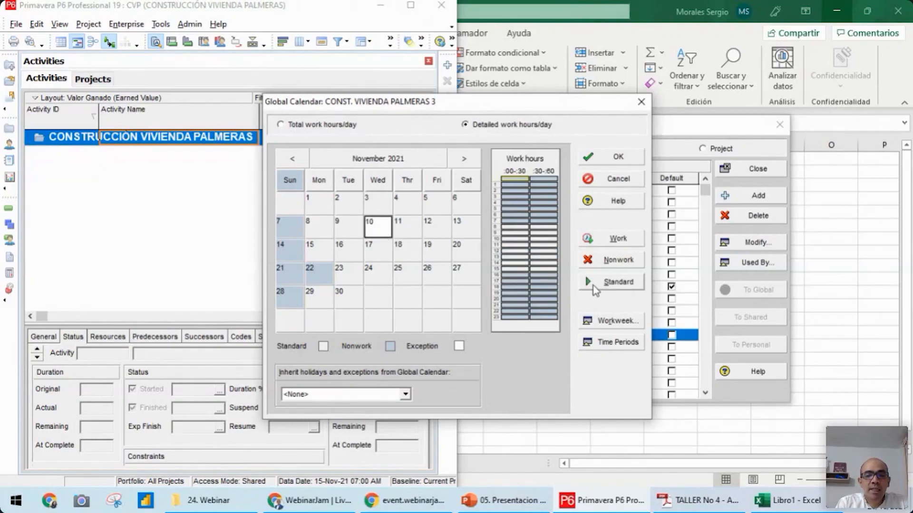
left_click(618, 286)
left_click(398, 259)
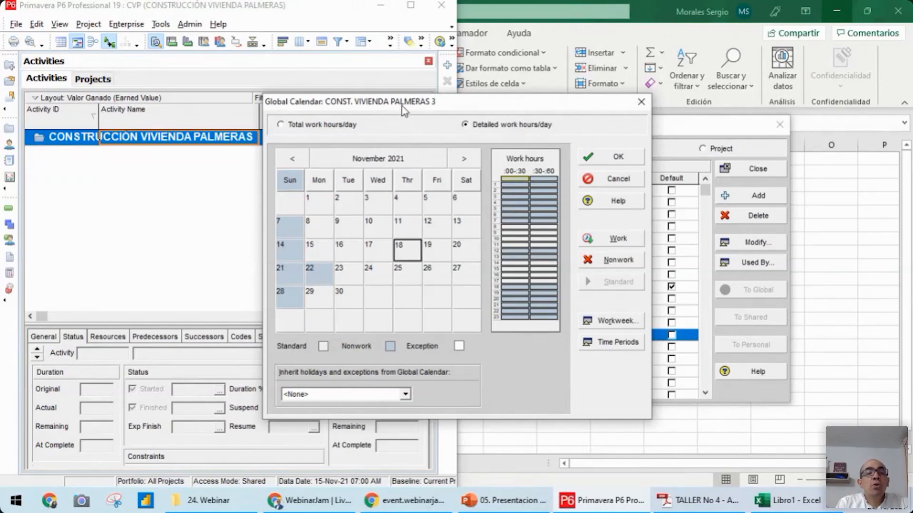
left_click(459, 162)
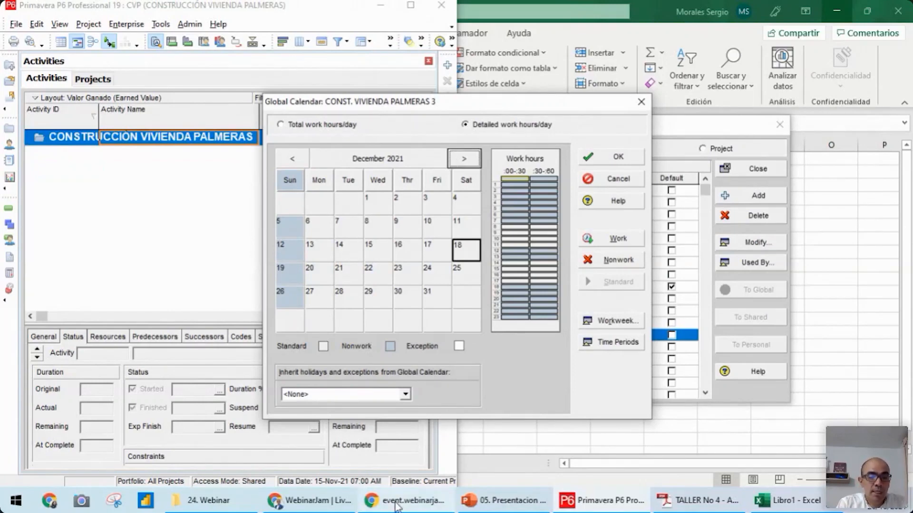
mouse_move(397, 506)
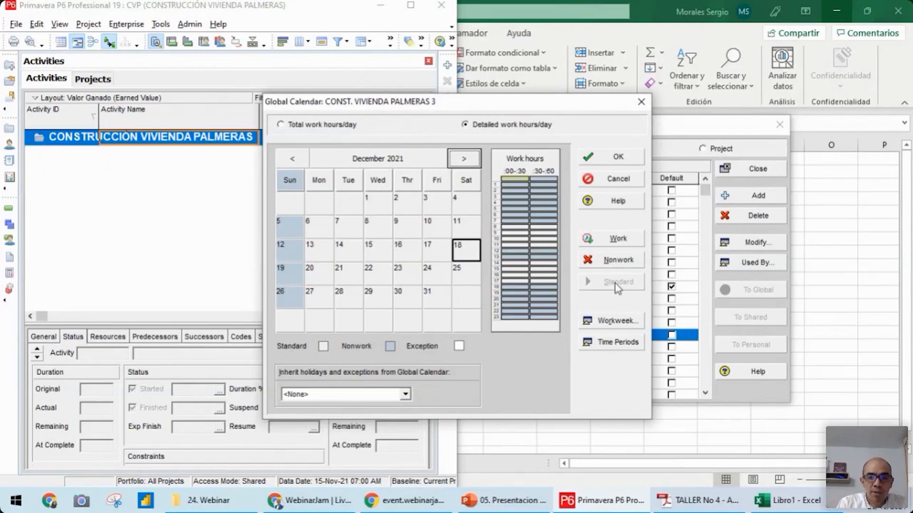
left_click(377, 233)
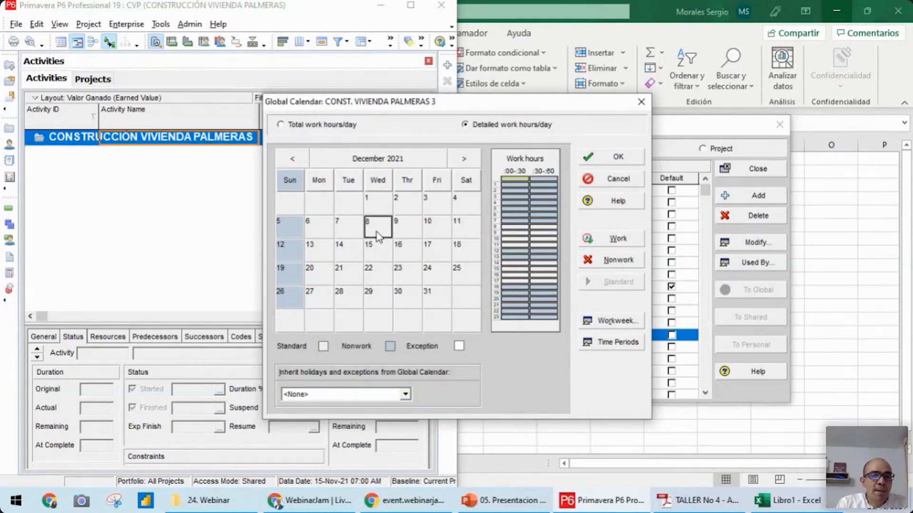
Open the calendar's hours per time period and set the hours per week to 48
left_click(610, 347)
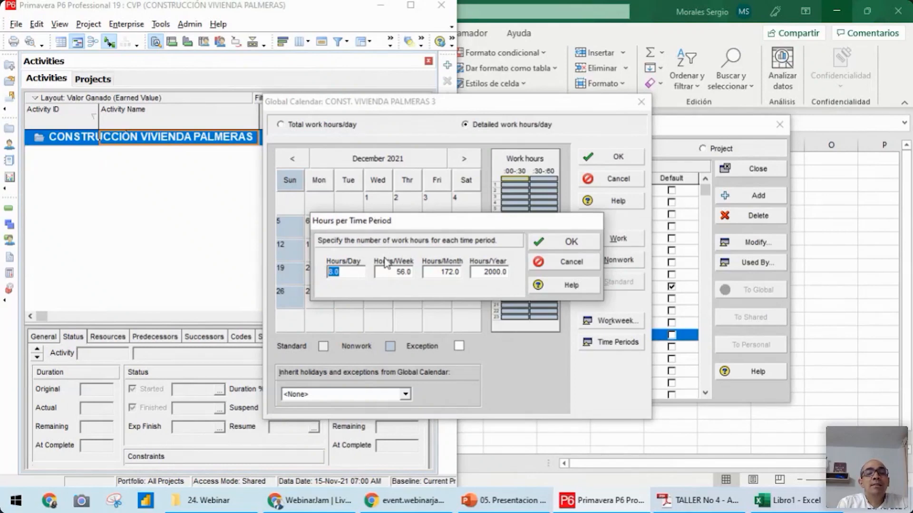
left_click(391, 271)
double_click(392, 271)
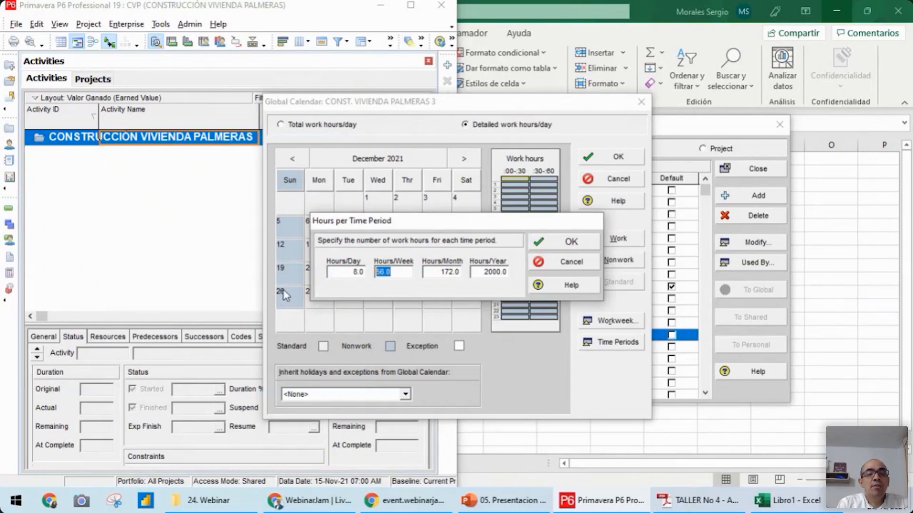
type("48")
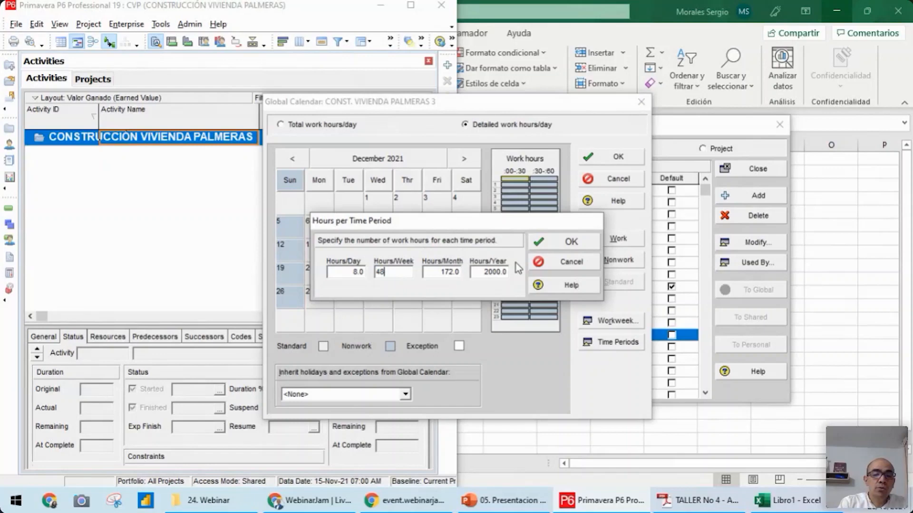
Go to the hours per month value and open the Windows Calculator beside the calendar dialog
left_click(443, 272)
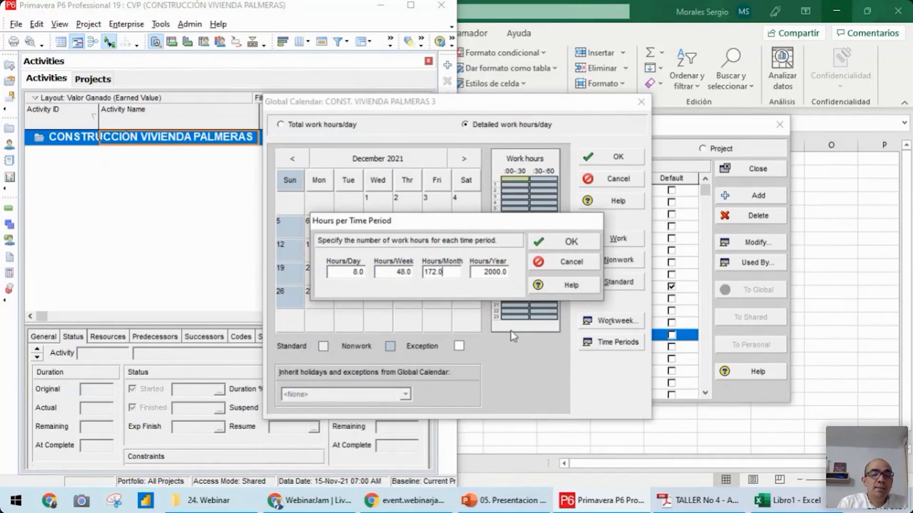
left_click(11, 506)
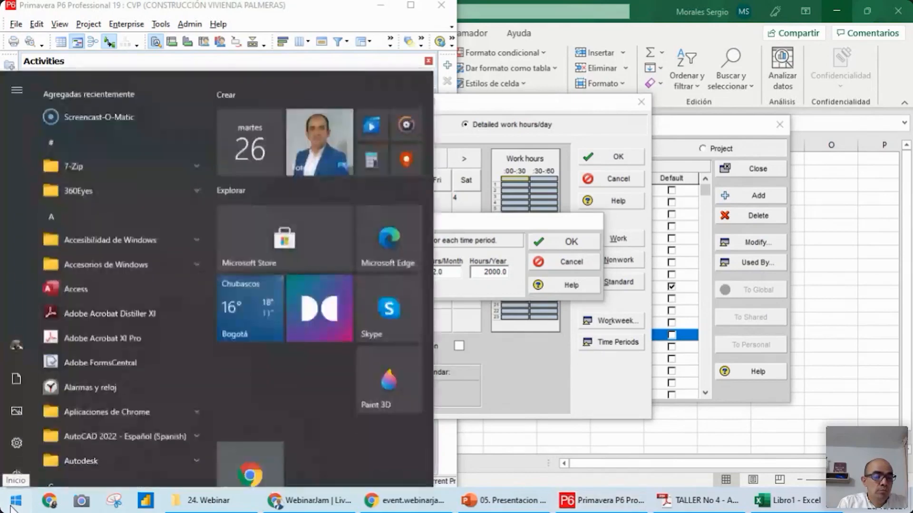
type("cAL")
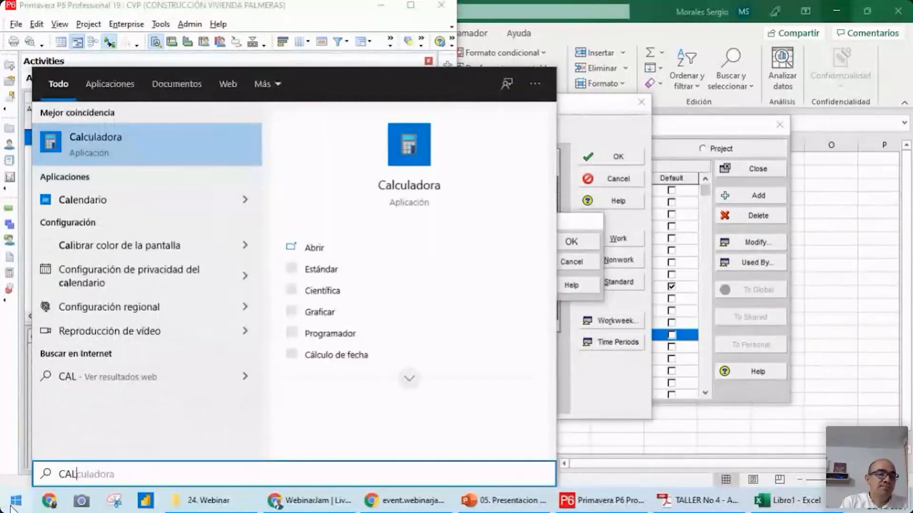
key("Return")
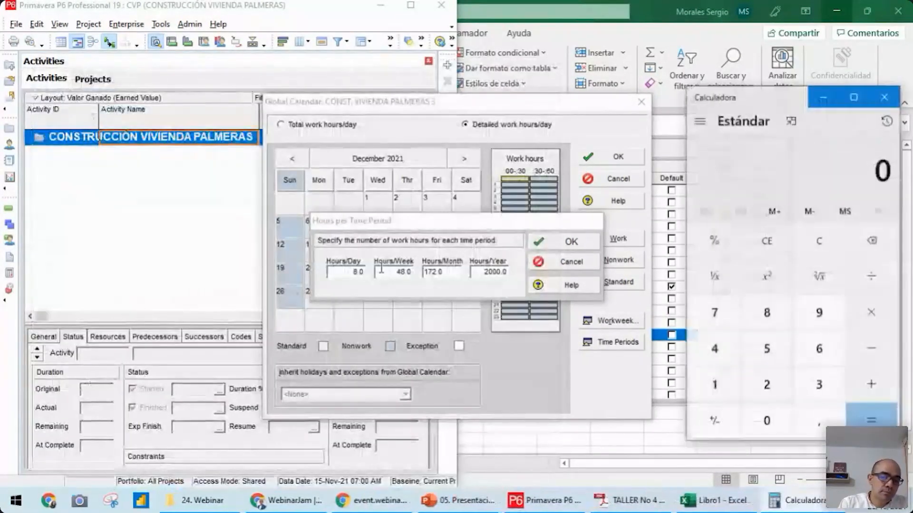
left_click_drag(765, 100, 723, 102)
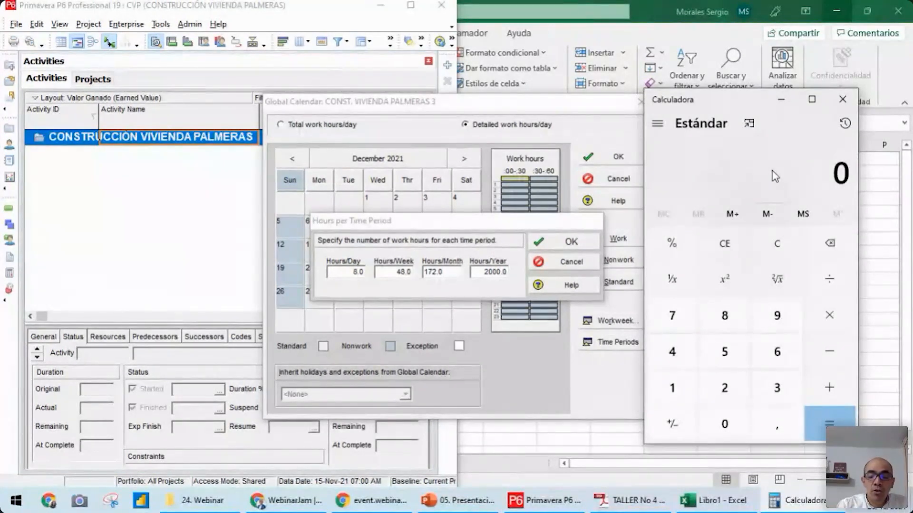
Calculate 30 − 4 working days times 8 hours in the Calculator and set the hours per month to 208
type("30")
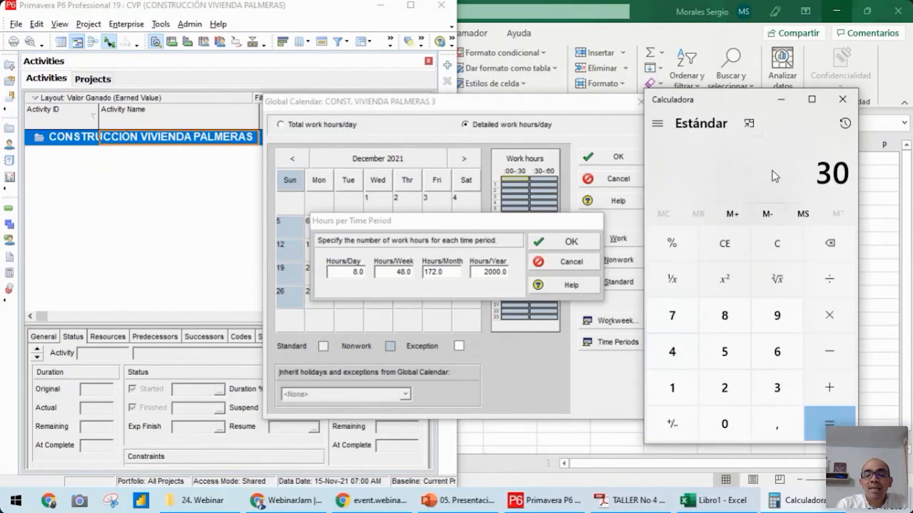
key("minus")
key("4")
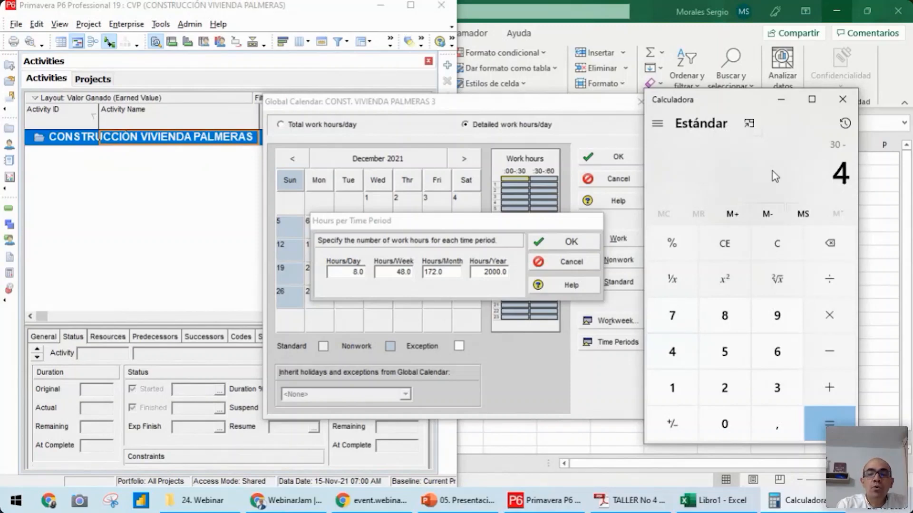
key("Return")
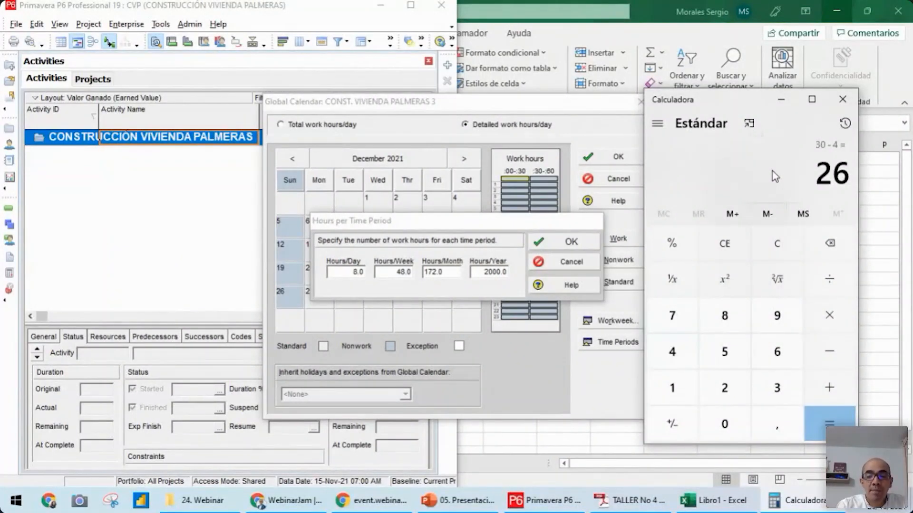
key("asterisk")
key("8")
key("Return")
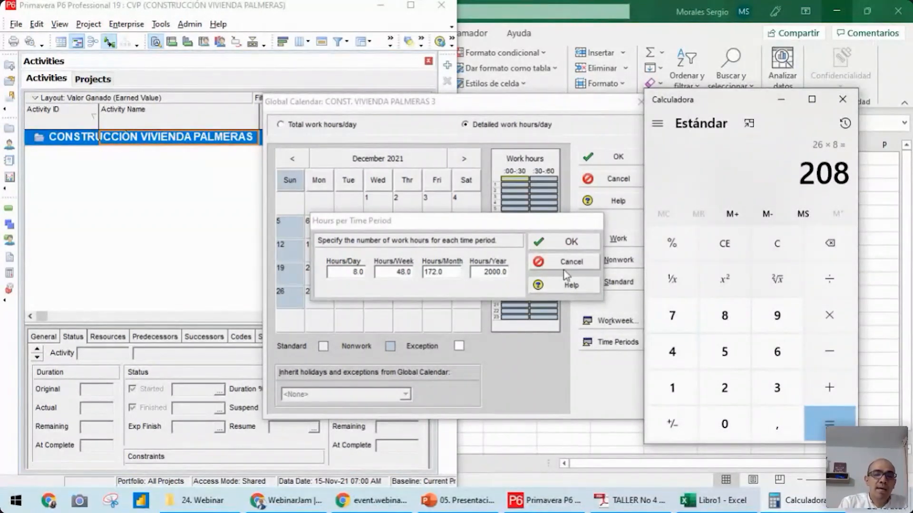
left_click(458, 277)
type("208")
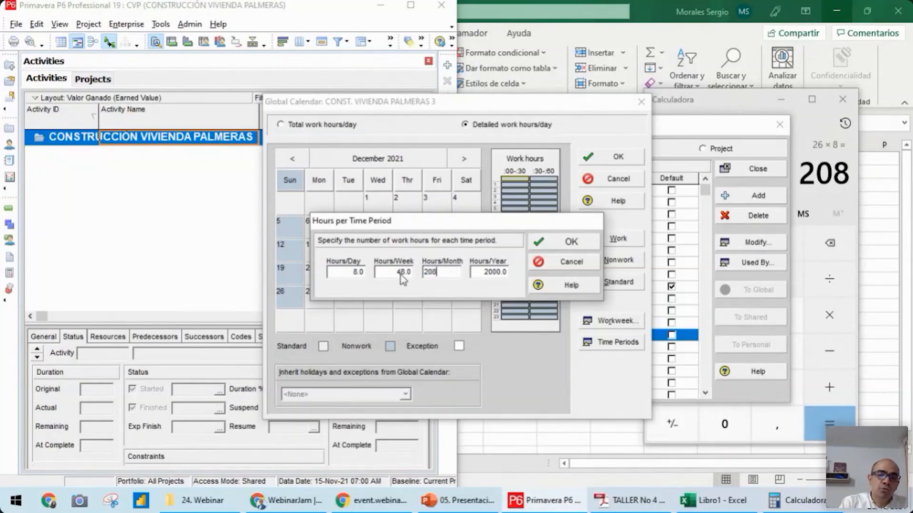
Switch back to the Calculator and multiply the 208 monthly hours by 12 for the yearly work hours
left_click(725, 99)
key("asterisk")
key("1")
key("2")
key("Return")
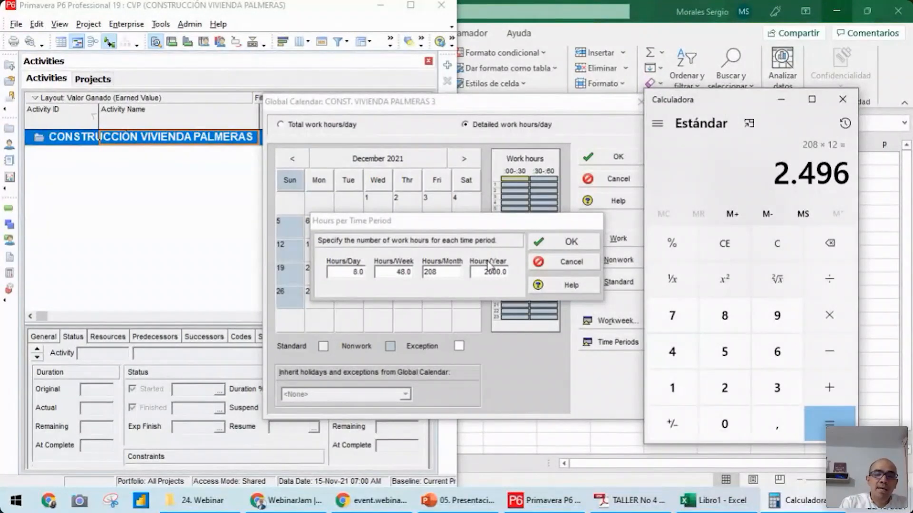
Set the calendar's hours per year to 2496 and accept the hours per time period
left_click_drag(503, 272, 399, 281)
type("2496")
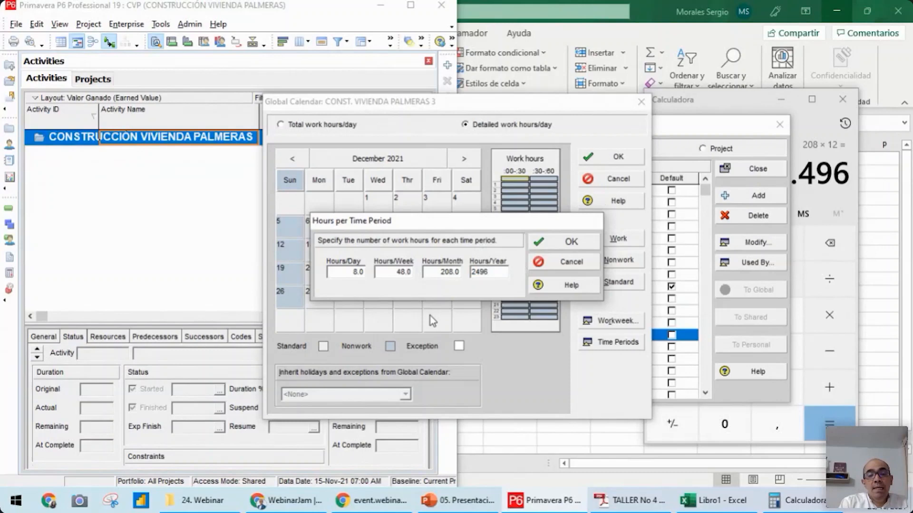
left_click(564, 244)
Check the work hours on several December 2021 days and the hours per time period, and save the calendar
left_click(442, 252)
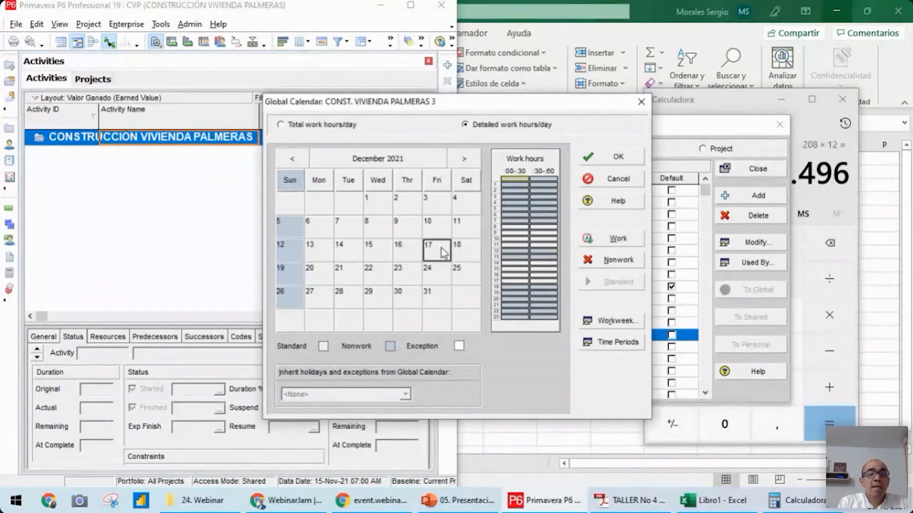
left_click(354, 256)
left_click(348, 271)
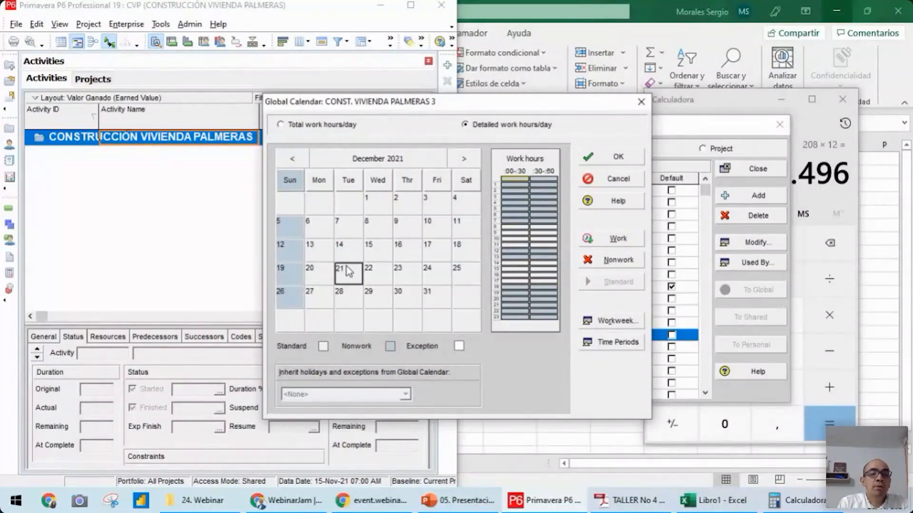
left_click(407, 257)
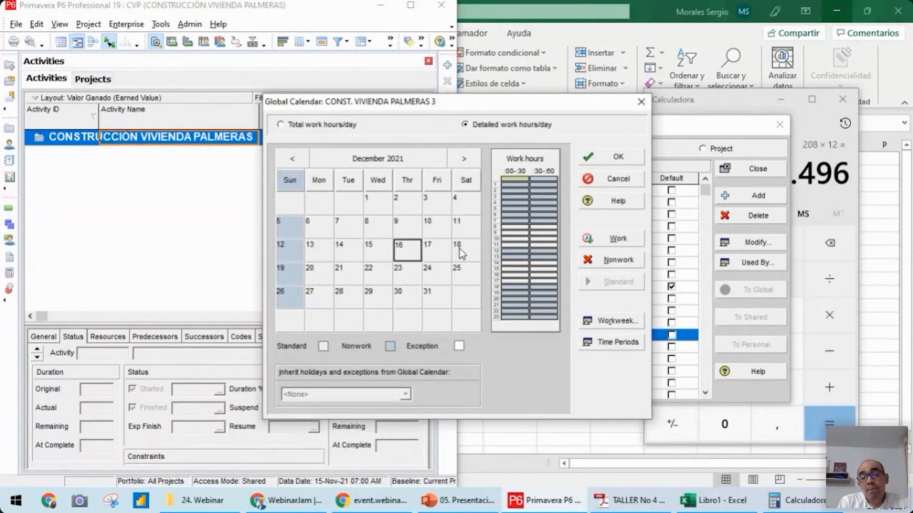
left_click(632, 348)
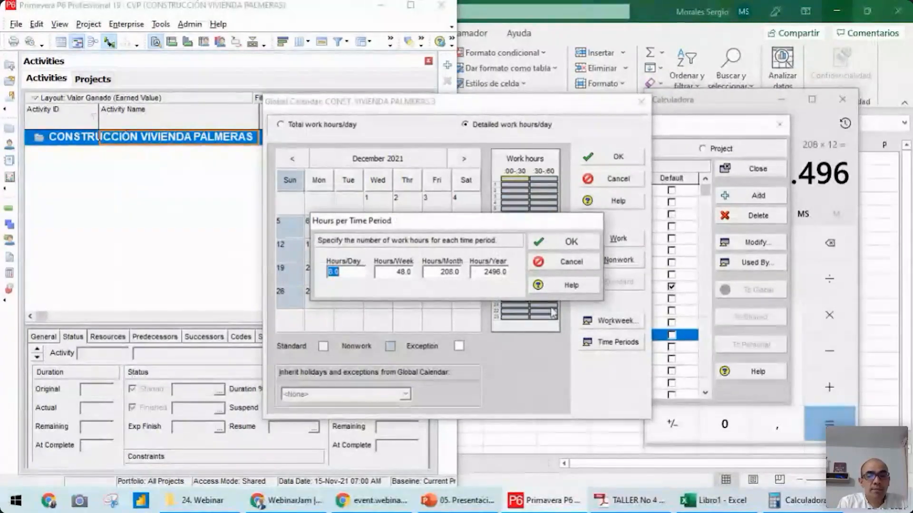
left_click(571, 242)
left_click(606, 159)
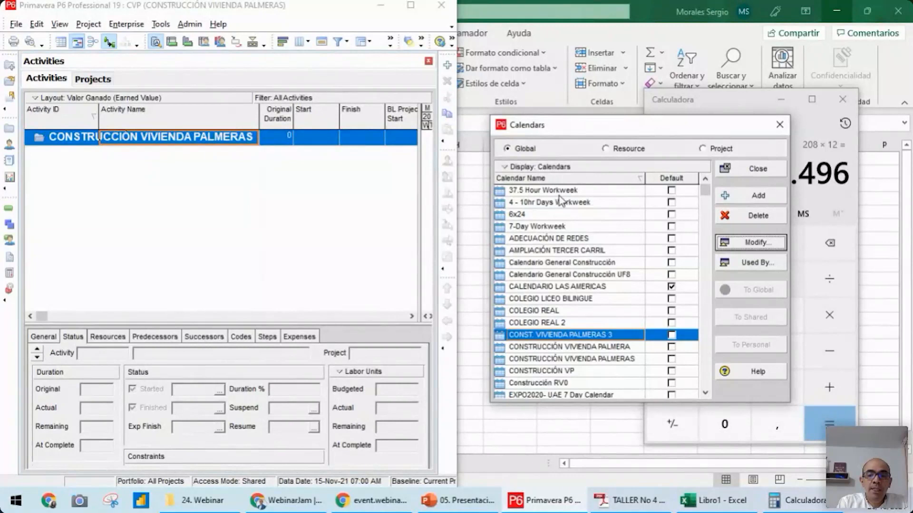
Make CONST. VIVIENDA PALMERAS 3 the default global calendar and close the calendar list
left_click(672, 337)
left_click(671, 335)
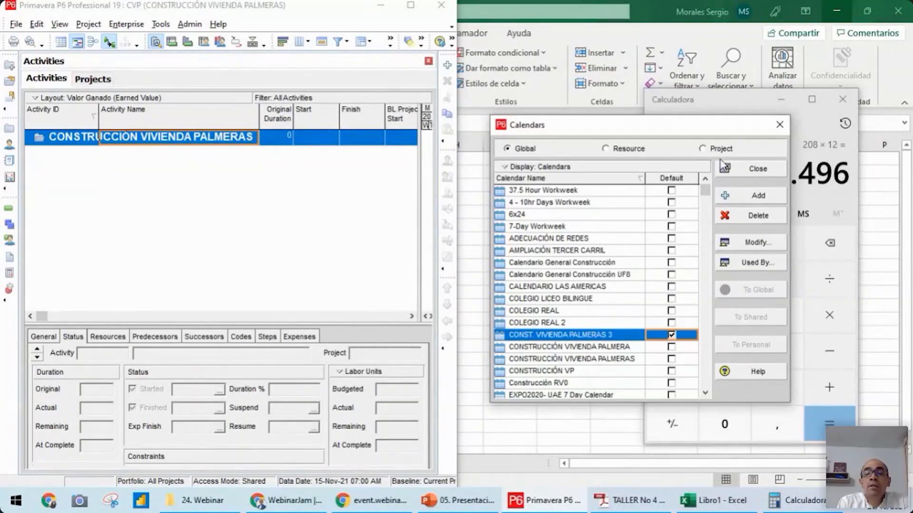
left_click(753, 170)
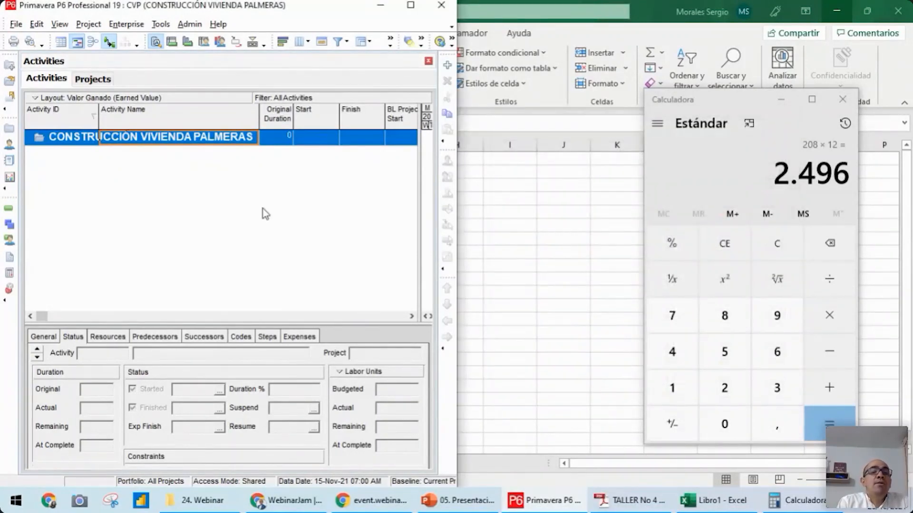
Put the Calculator away, consult the TALLER No 4 workshop PDF and return to Primavera P6 with its window maximized
left_click(780, 101)
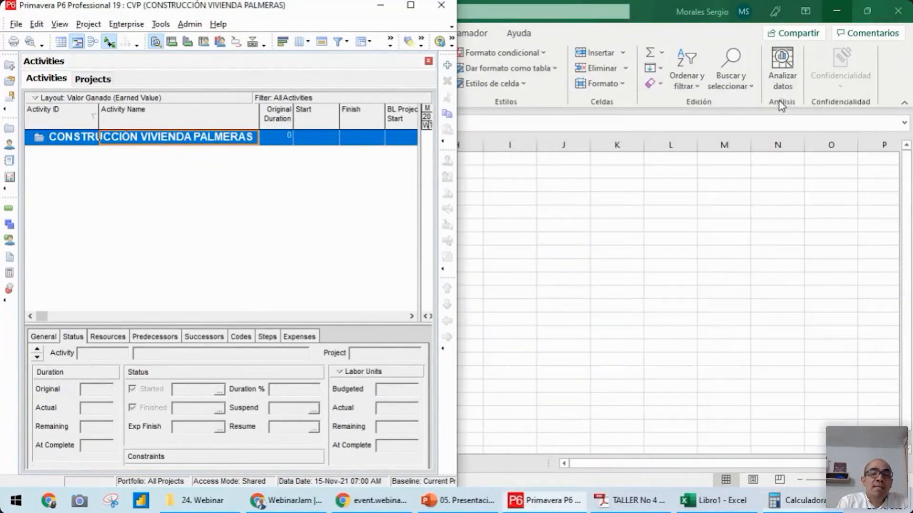
left_click(632, 508)
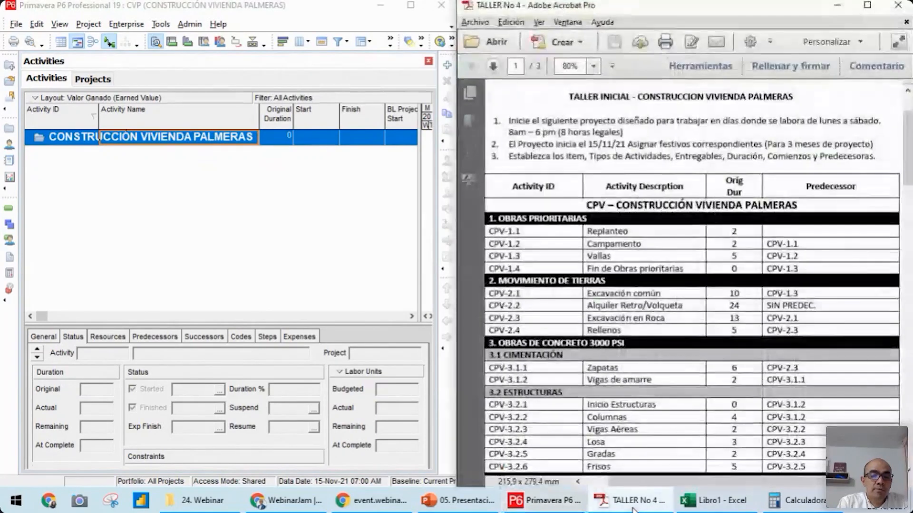
left_click(121, 169)
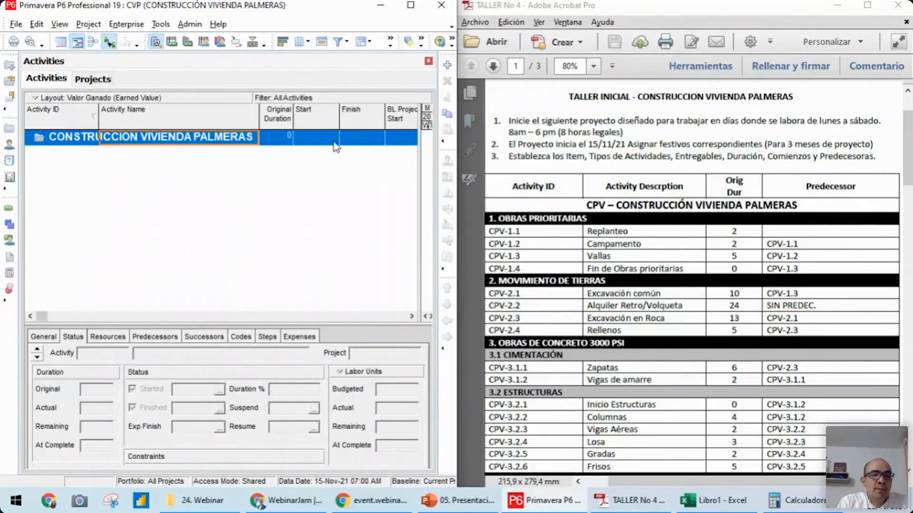
left_click(411, 5)
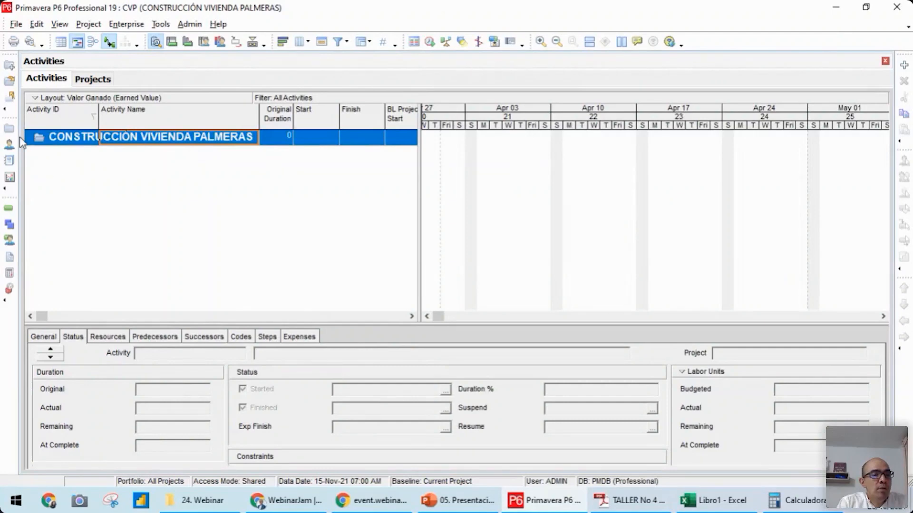
Set the CVP project's default calendar for new activities to CONST. VIVIENDA PALMERAS 3
left_click(9, 130)
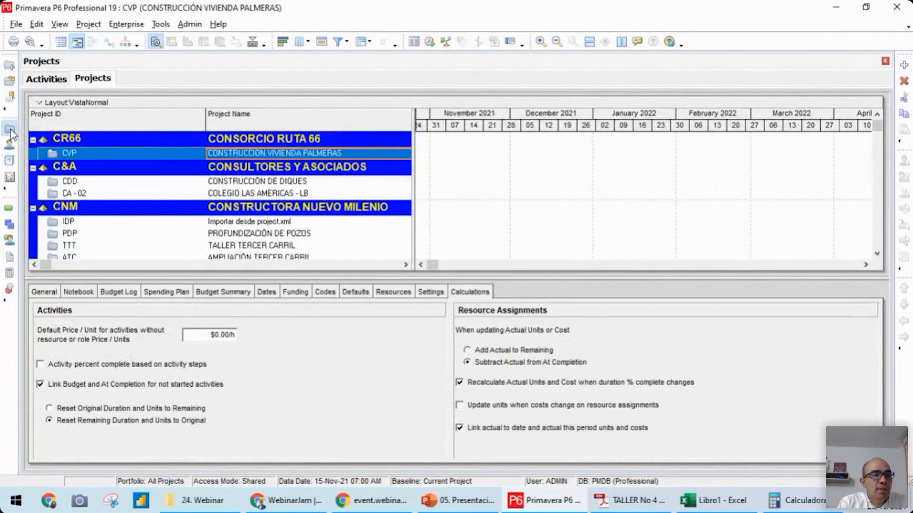
left_click(144, 150)
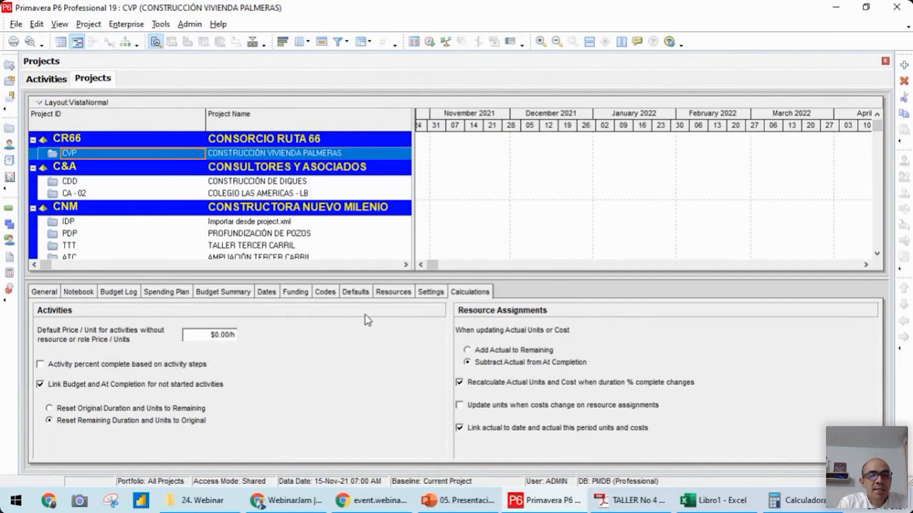
left_click(354, 293)
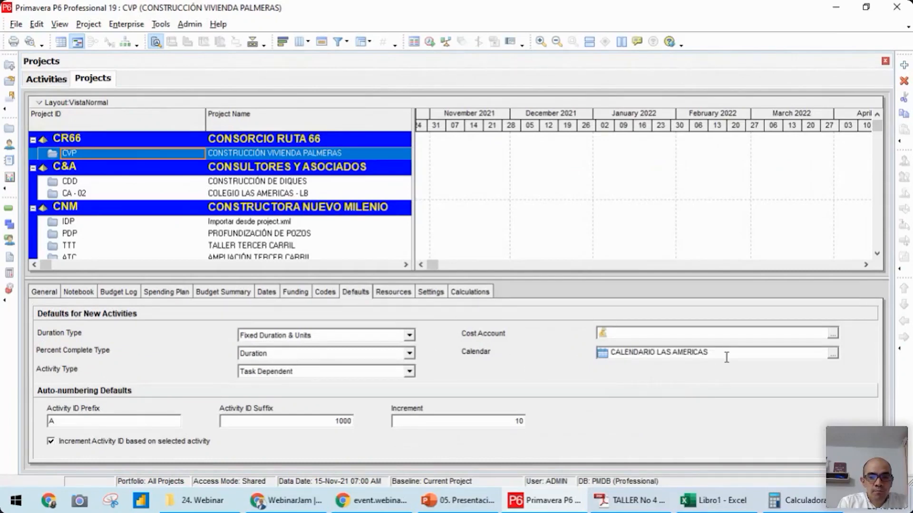
left_click(832, 355)
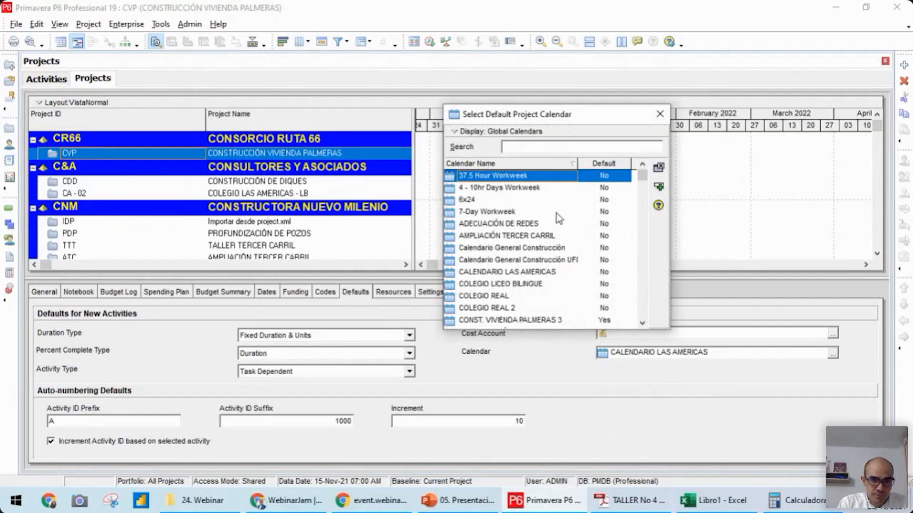
left_click(642, 323)
left_click(642, 324)
left_click(642, 323)
left_click(642, 324)
left_click(642, 323)
left_click(642, 324)
left_click(642, 323)
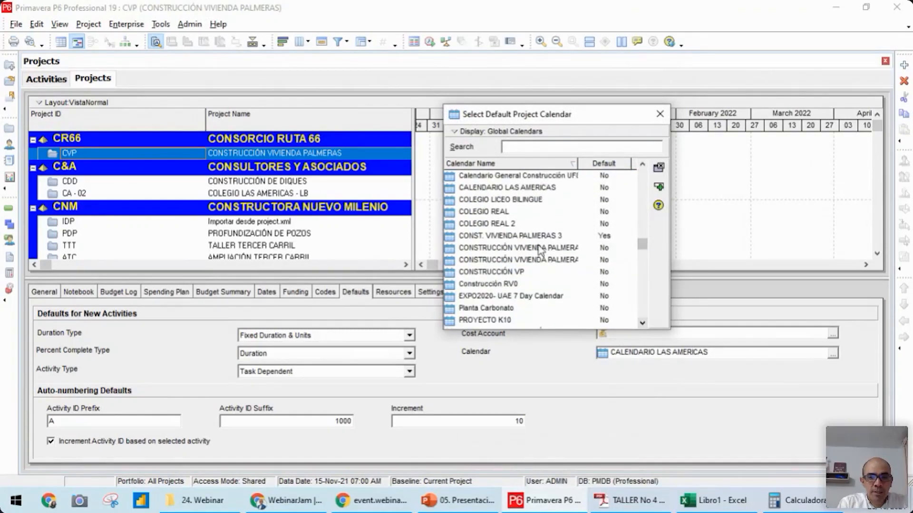
double_click(502, 236)
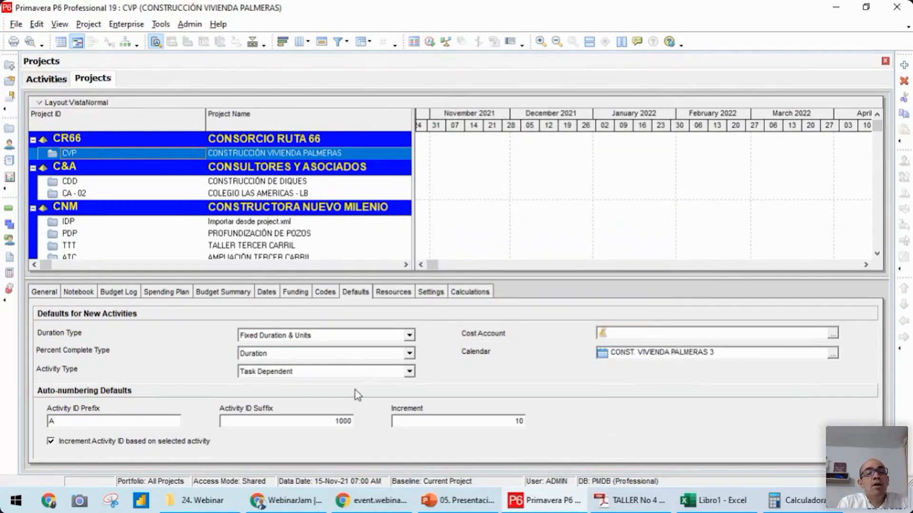
Set the project's default duration type for new activities to Fixed Duration and Units/Time
left_click(409, 337)
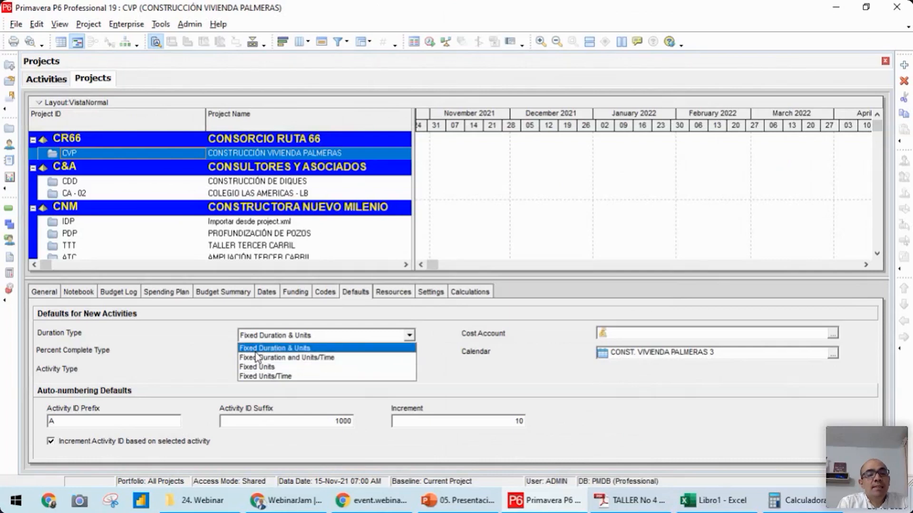
left_click(291, 361)
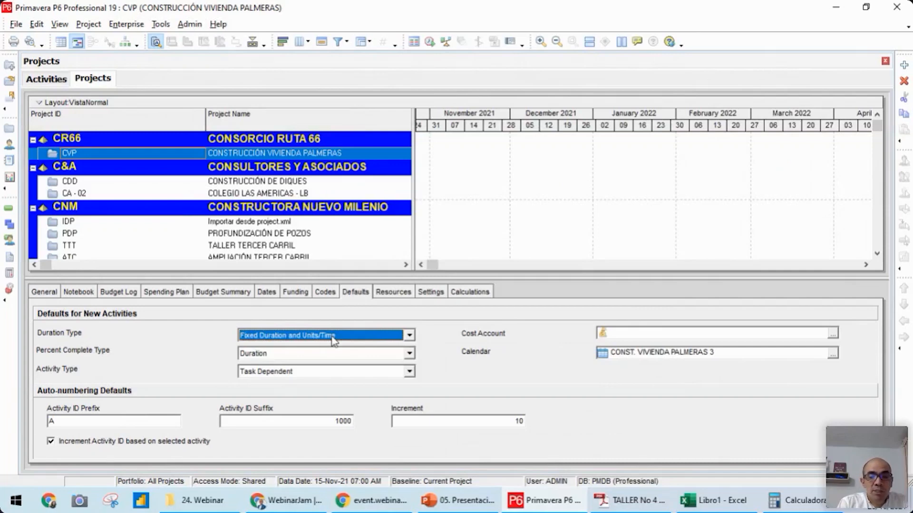
left_click(272, 338)
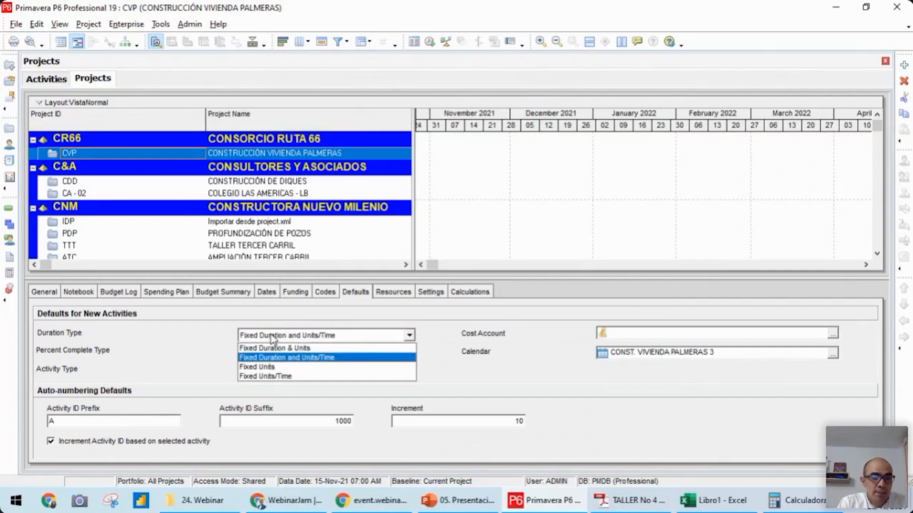
left_click(292, 358)
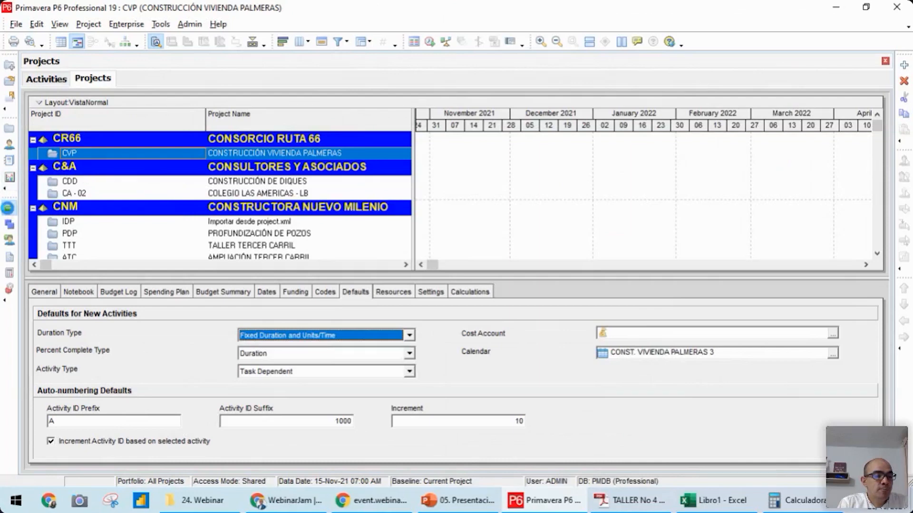
Return to the activities and examine the chapter headings of TALLER No 4 beside them, from OBRAS PRIORITARIAS to 3.1 CIMENTACIÓN
left_click(8, 207)
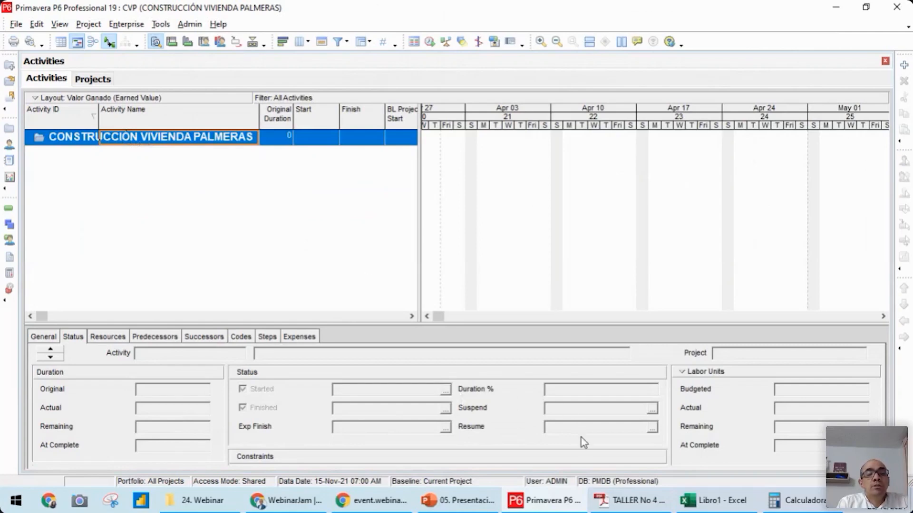
left_click(633, 504)
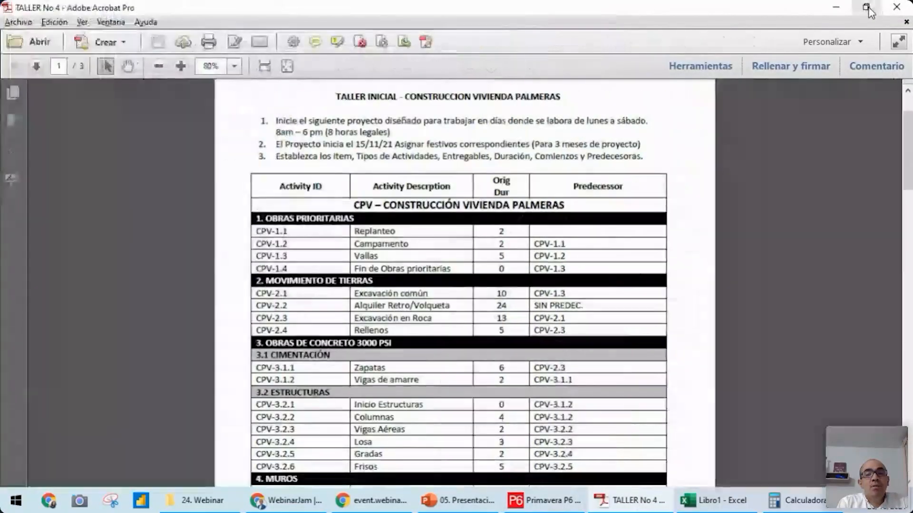
left_click(867, 6)
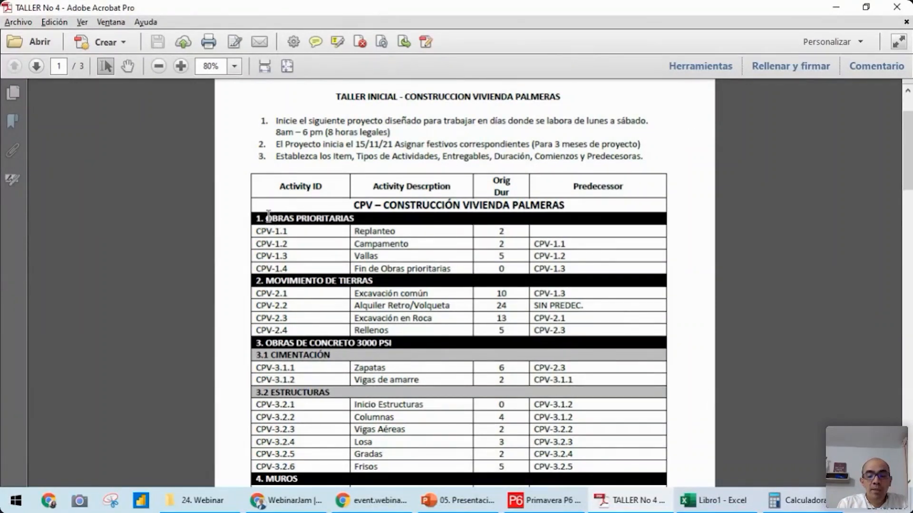
key("super+Right")
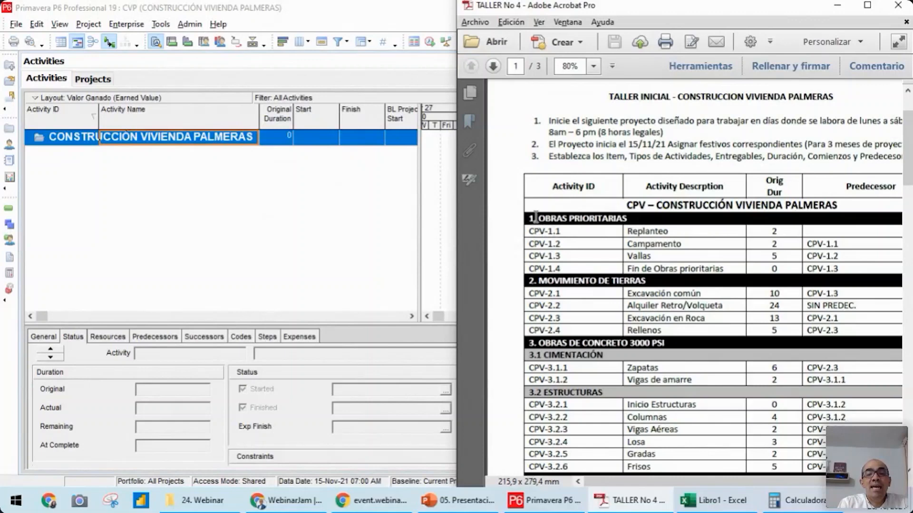
left_click_drag(536, 218, 633, 219)
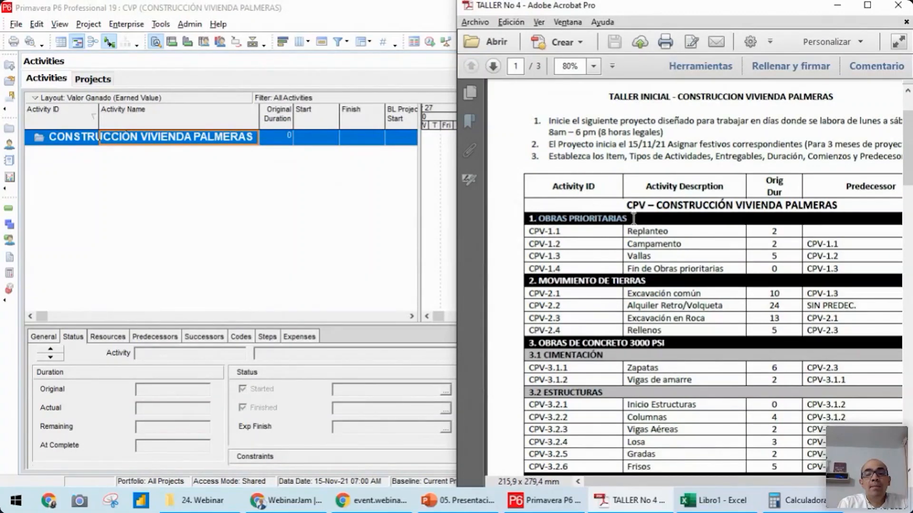
left_click_drag(543, 278, 647, 282)
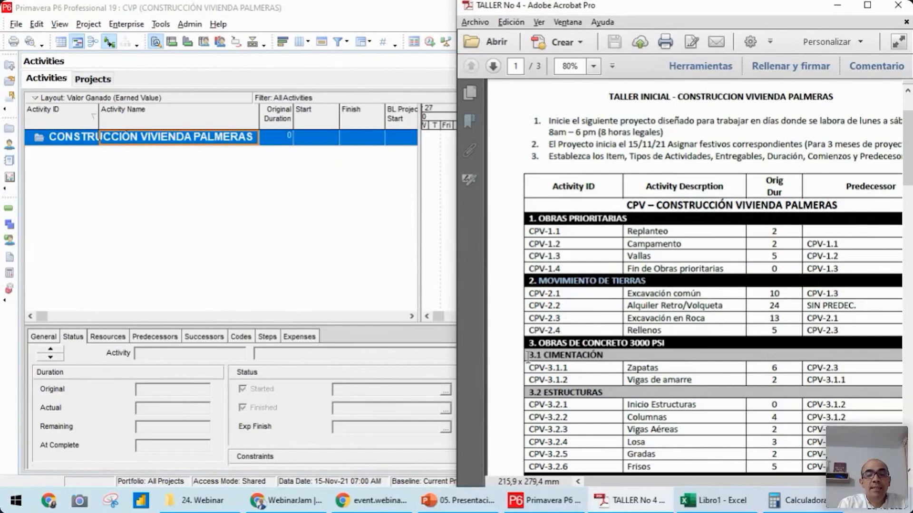
left_click_drag(528, 355, 575, 357)
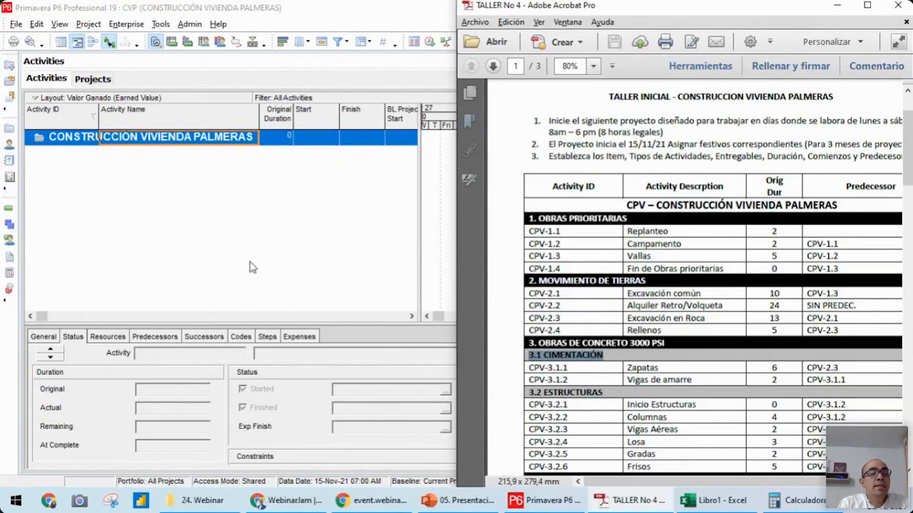
Add a new WBS element with code 1 under the CVP project and bring up the TALLER No 4 PDF beside it
left_click(13, 229)
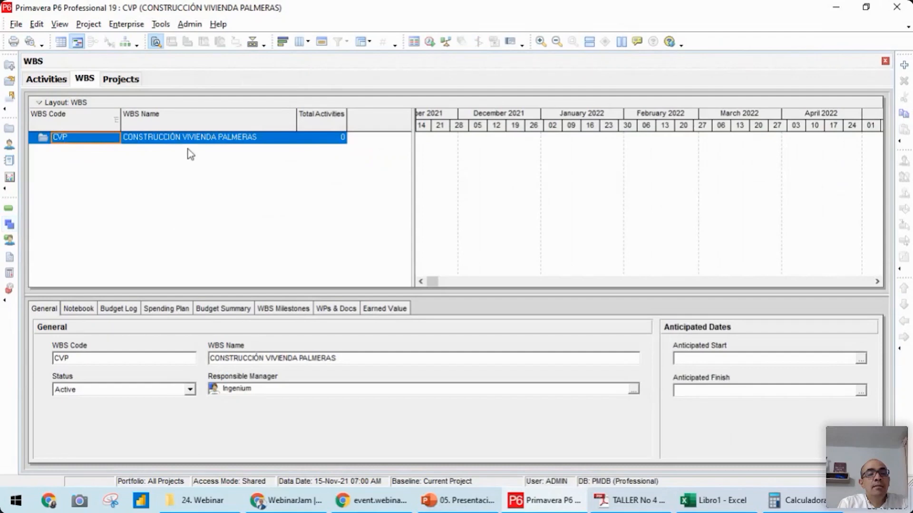
left_click(180, 138)
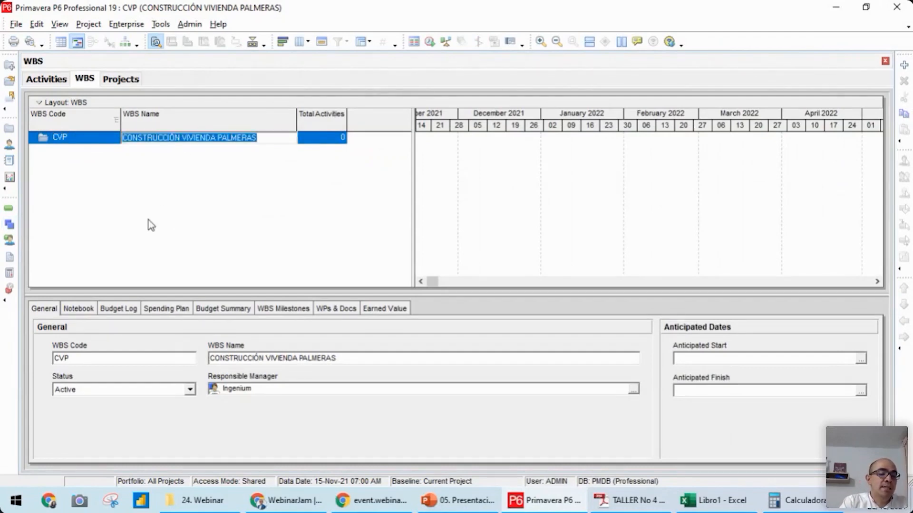
key("Insert")
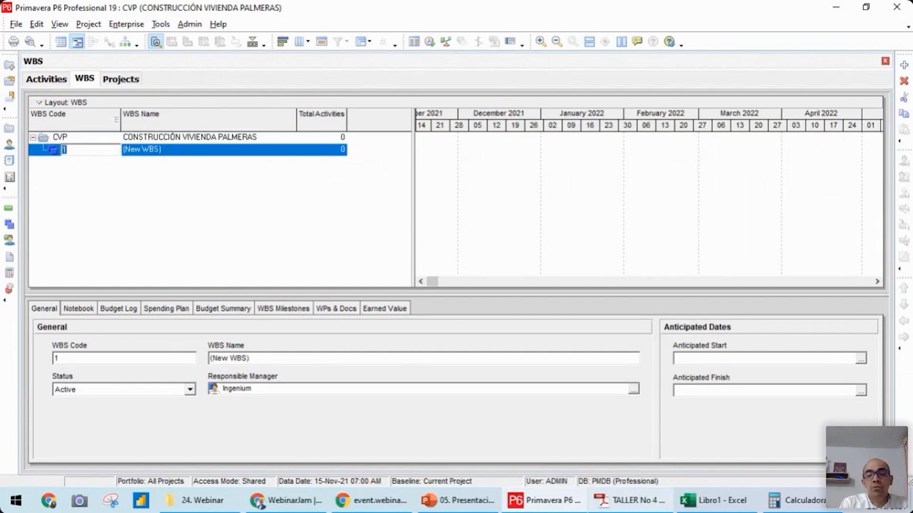
mouse_move(627, 500)
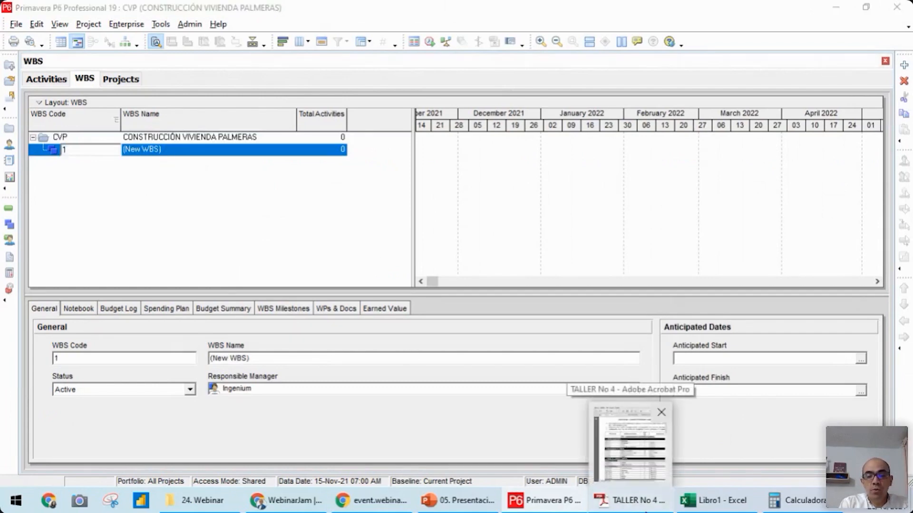
left_click(647, 438)
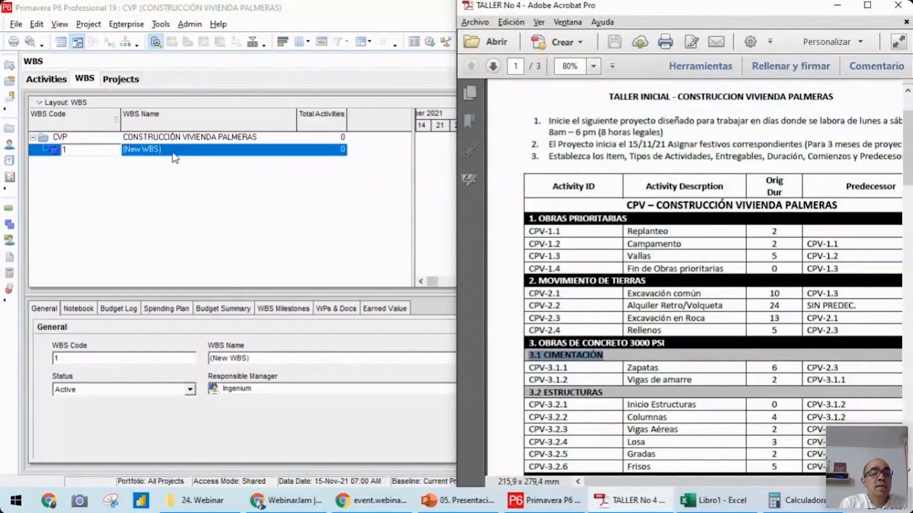
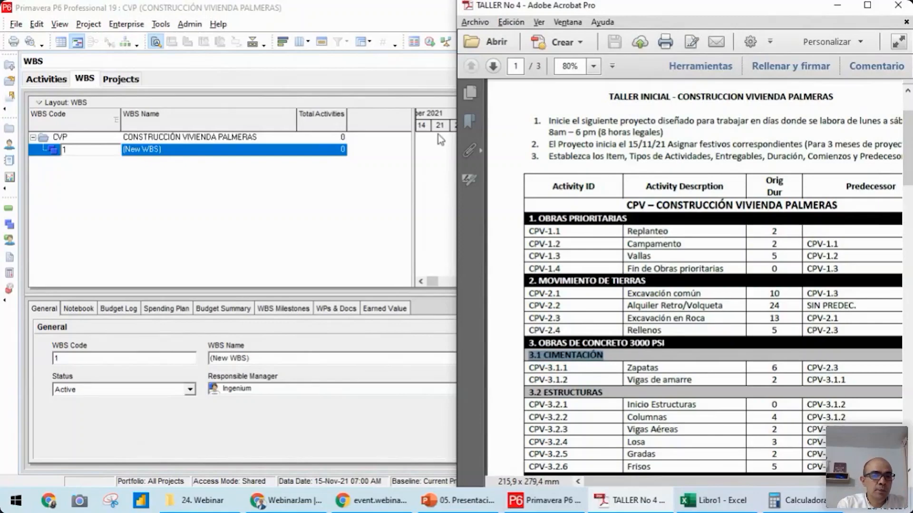
Place the WBS view beside the TALLER No 4 PDF and name WBS element CVP.1 OBRAS PRIORITARIAS
left_click(181, 151)
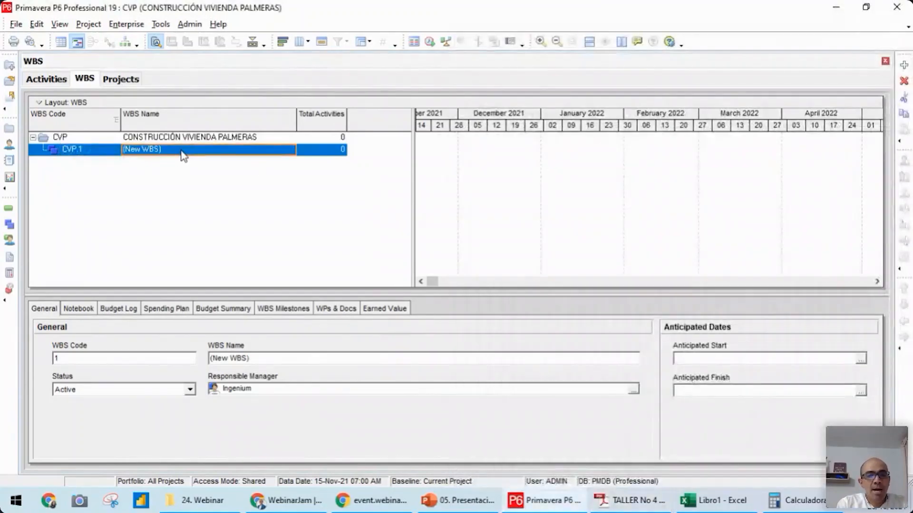
key("super+Left")
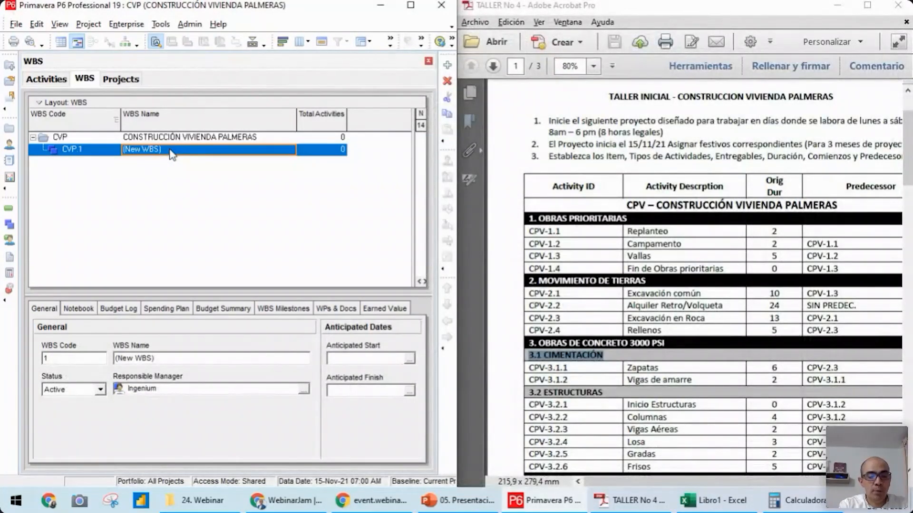
type("OBRAS PRIORITARIA")
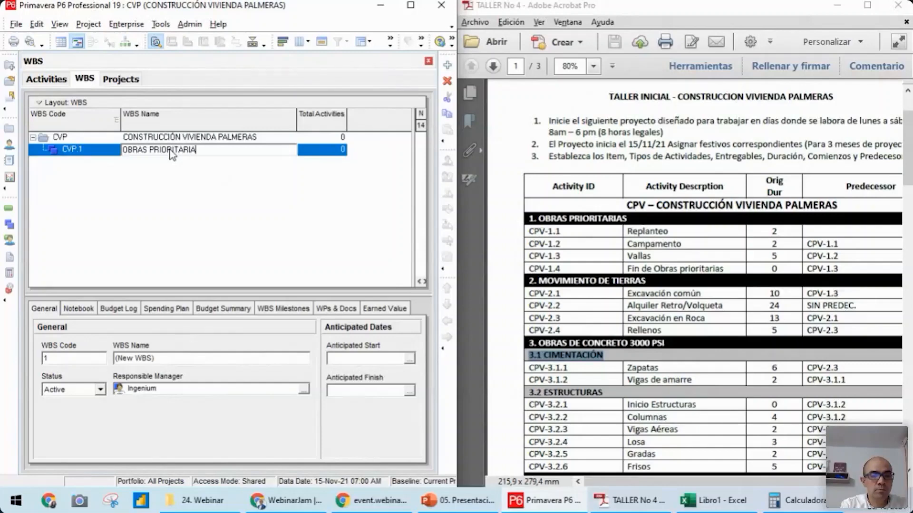
type("S")
key("Return")
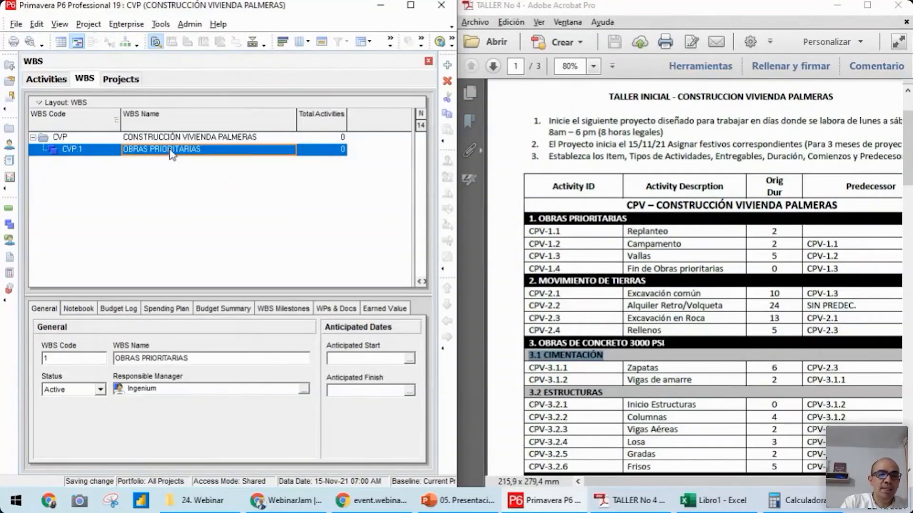
Add a WBS element at the same level as OBRAS PRIORITARIAS, with code 2 and the name MOVIMIENTO DE TIERRAS
key("Insert")
left_click(179, 164)
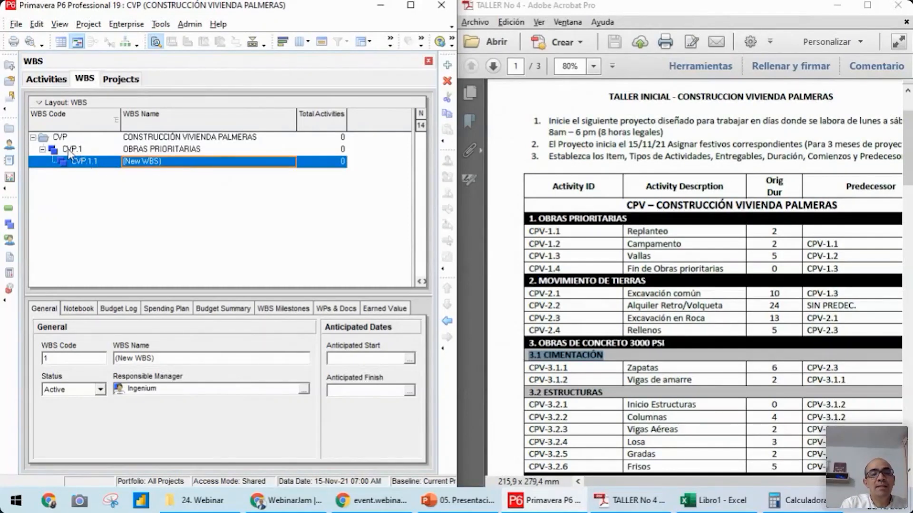
left_click(447, 322)
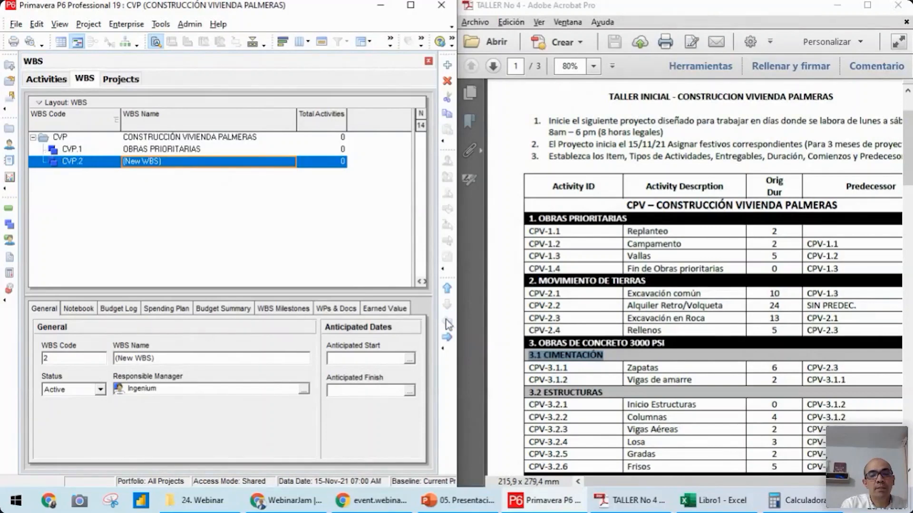
left_click(177, 162)
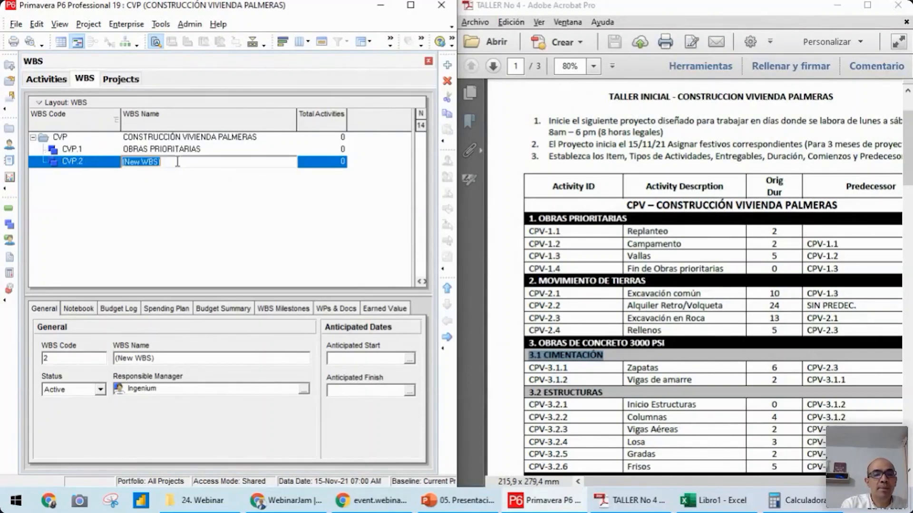
type("MOVIMIE")
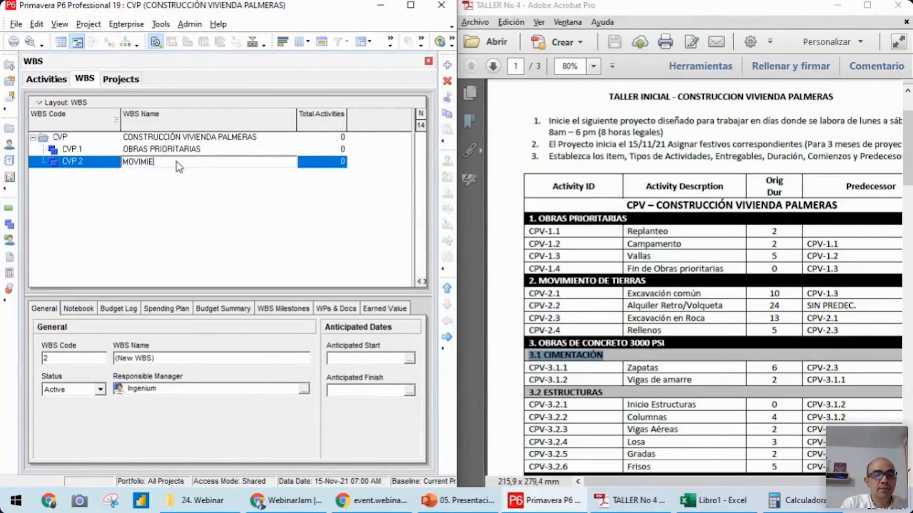
type("NTO DE TIERRAS")
key("Return")
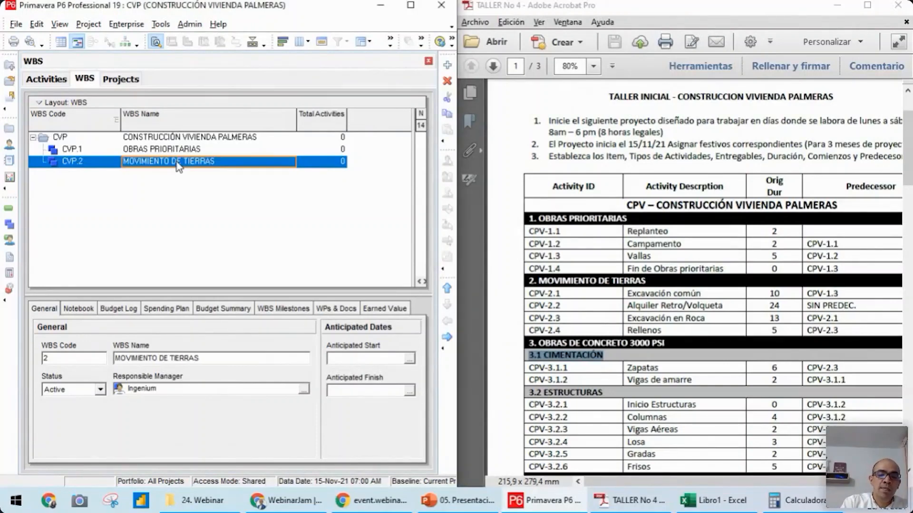
Add a third first-level WBS element, CVP.3, named OBRAS DE CONCRETO 3000 PSI
key("Insert")
key("Return")
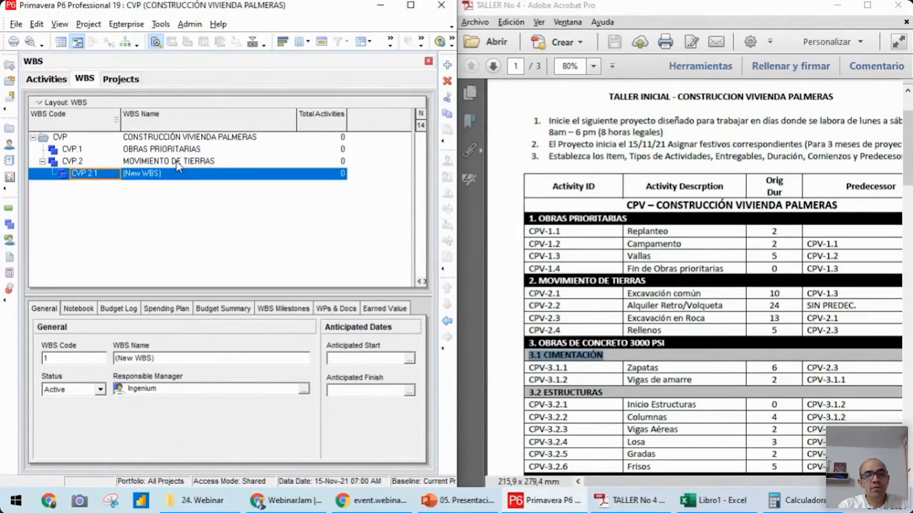
key("ctrl+Left")
key("Tab")
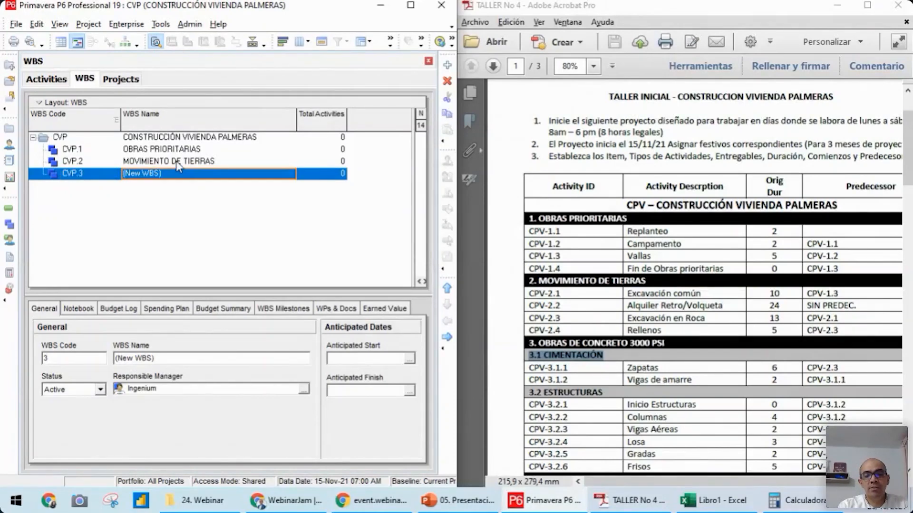
type("OBRAS")
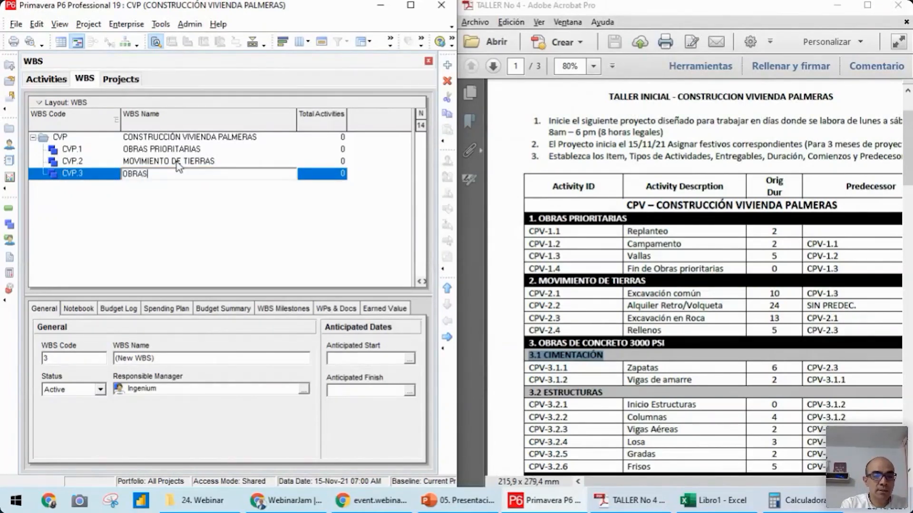
type(" EN")
key("BackSpace")
key("BackSpace")
type("DE CONCRETO 3000 PSI")
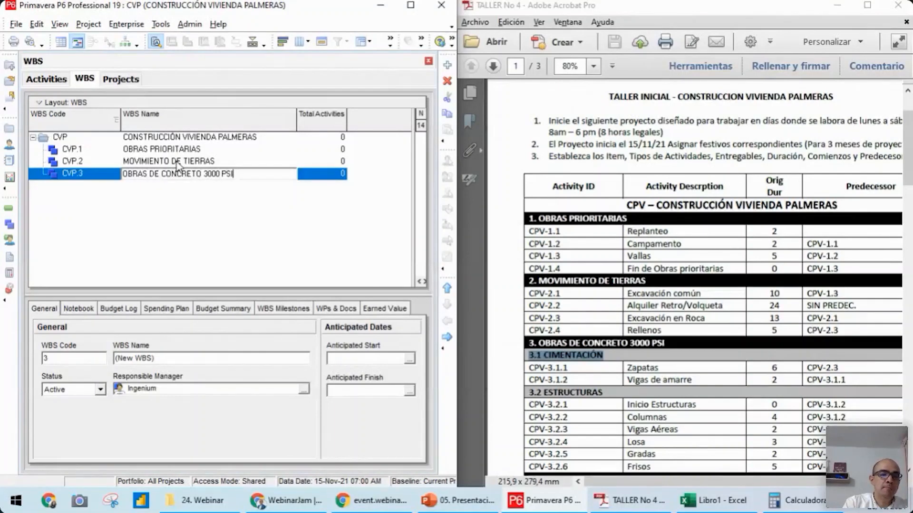
key("Return")
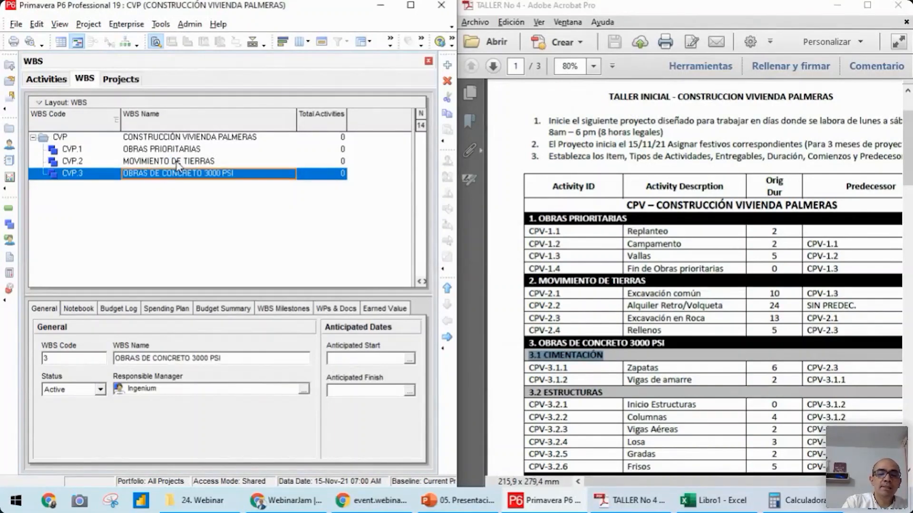
Add a child WBS element with code 1 named CIMENTACIÓN under OBRAS DE CONCRETO 3000 PSI
key("Insert")
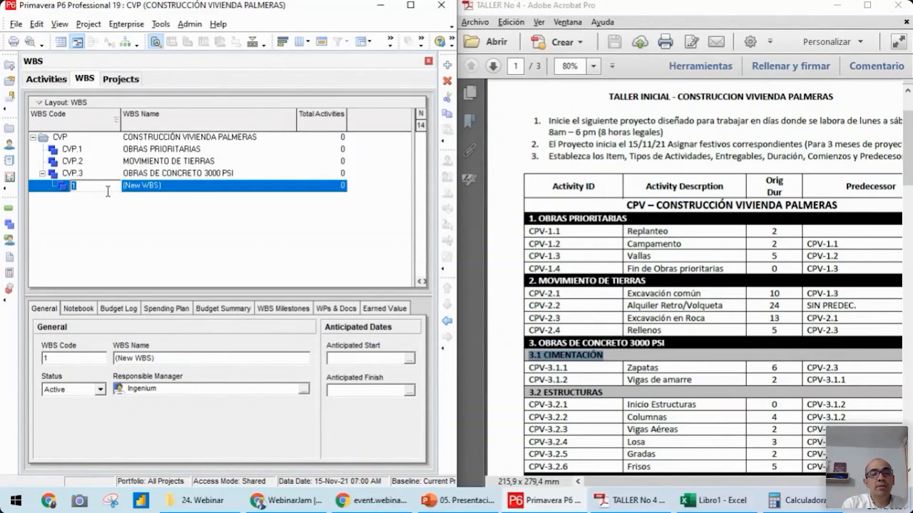
left_click(167, 189)
type("C")
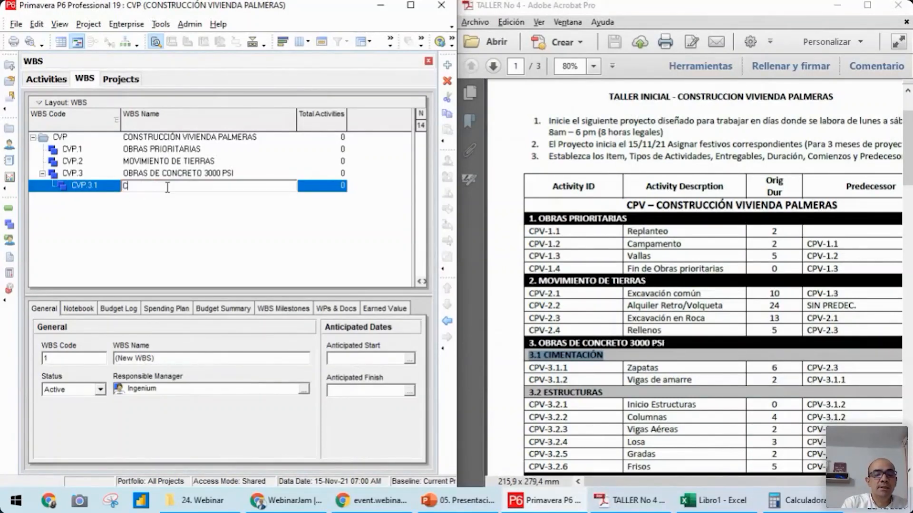
type("IMENTACIÓN")
key("Return")
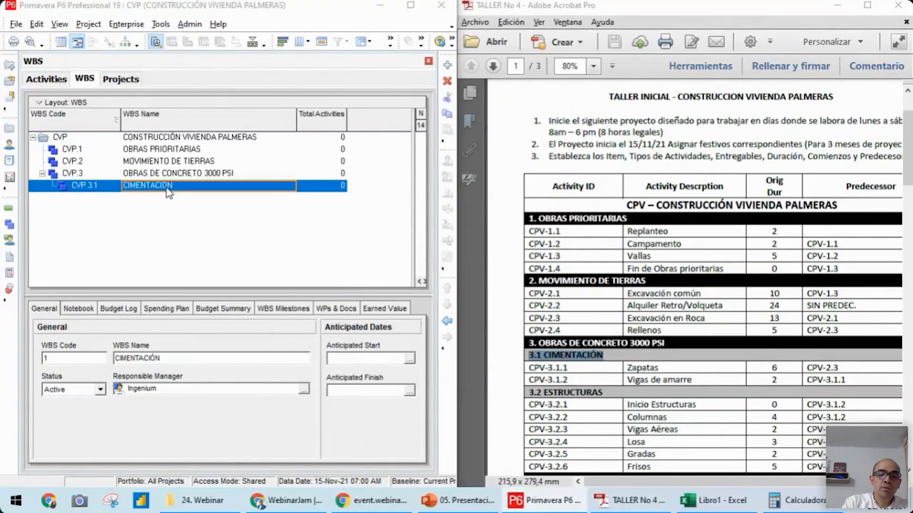
Add WBS element CVP.3.2 named ESTRUCTURAS at the same level as CIMENTACIÓN
key("Insert")
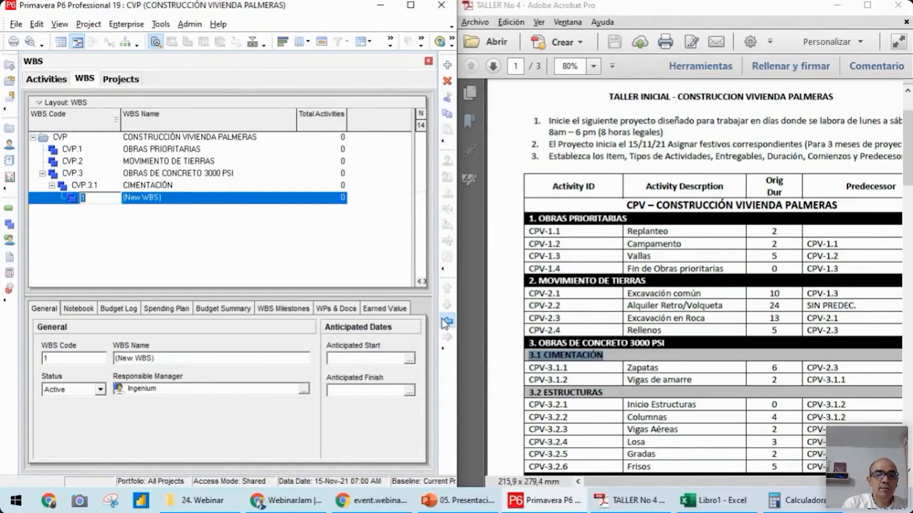
left_click(446, 321)
left_click(172, 199)
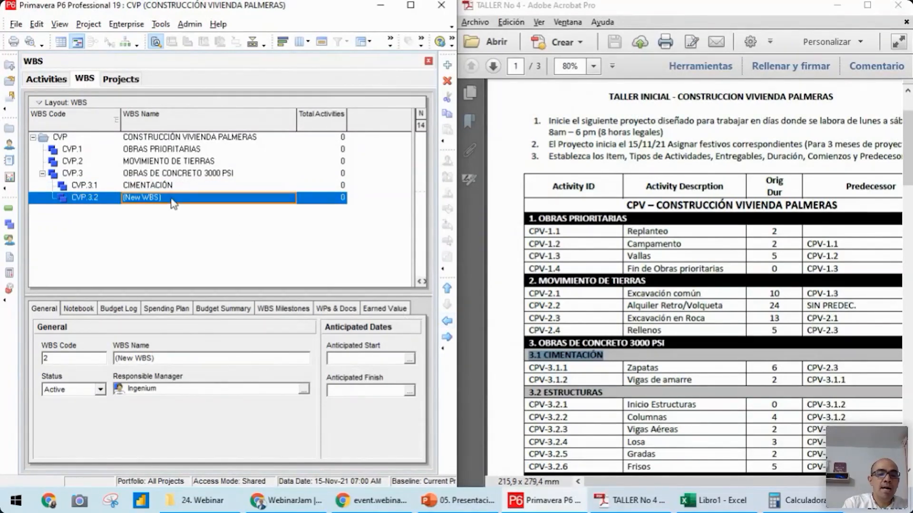
type("ESTRUCUTA")
key("BackSpace")
key("BackSpace")
type("TURAS")
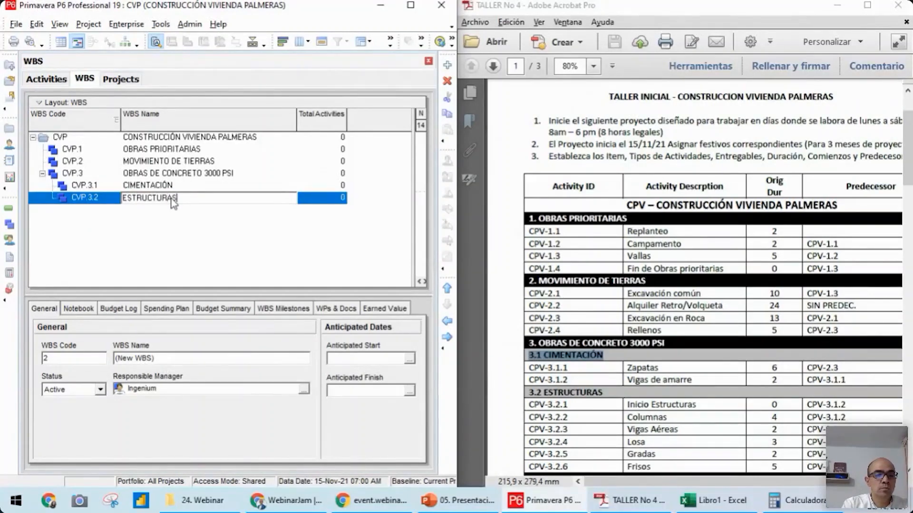
key("Return")
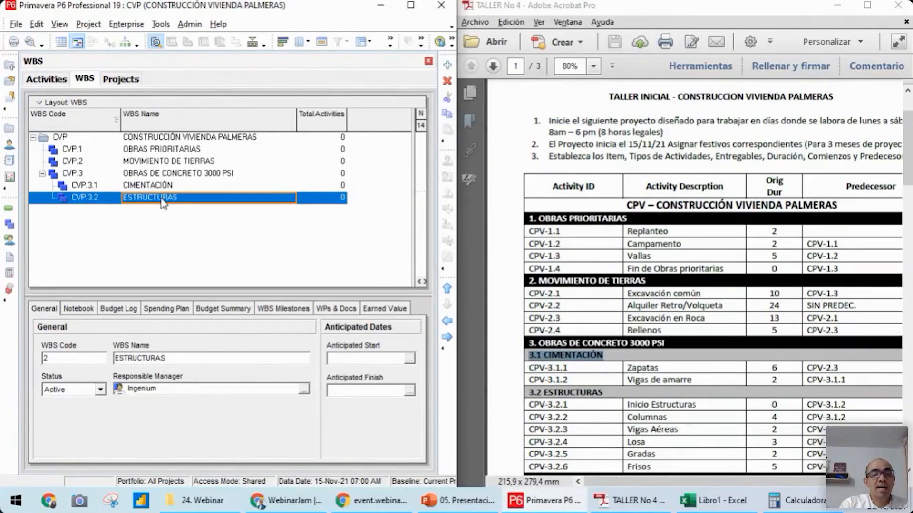
Add a fourth first-level WBS element, CVP.4, named MUROS as in the workshop PDF
key("Insert")
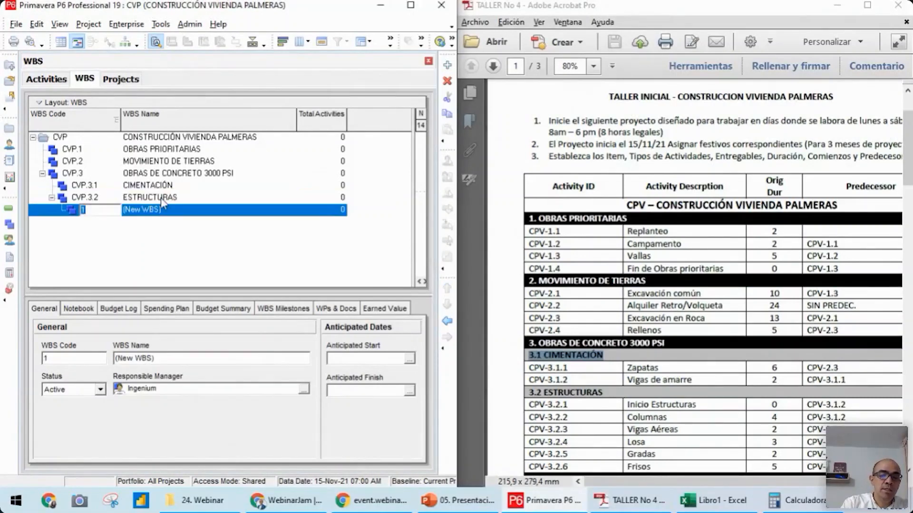
key("Return")
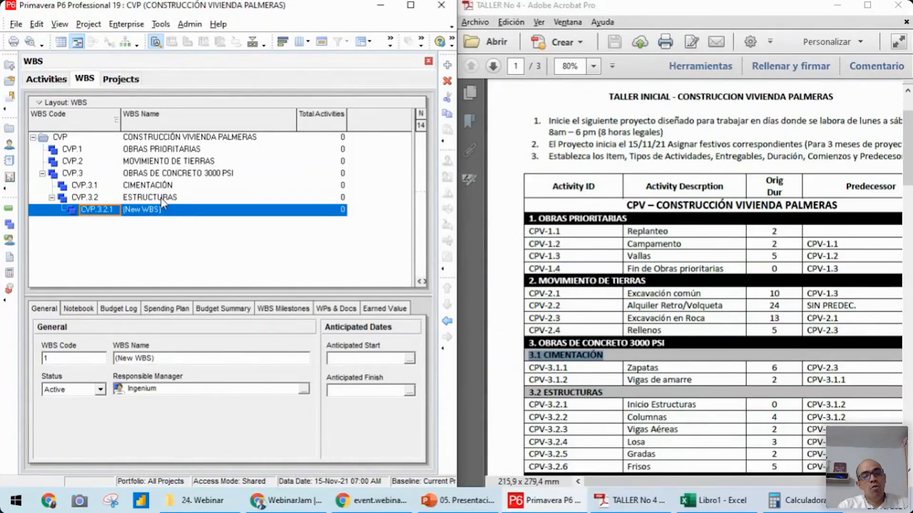
key("ctrl+Left")
key("ctrl+Left")
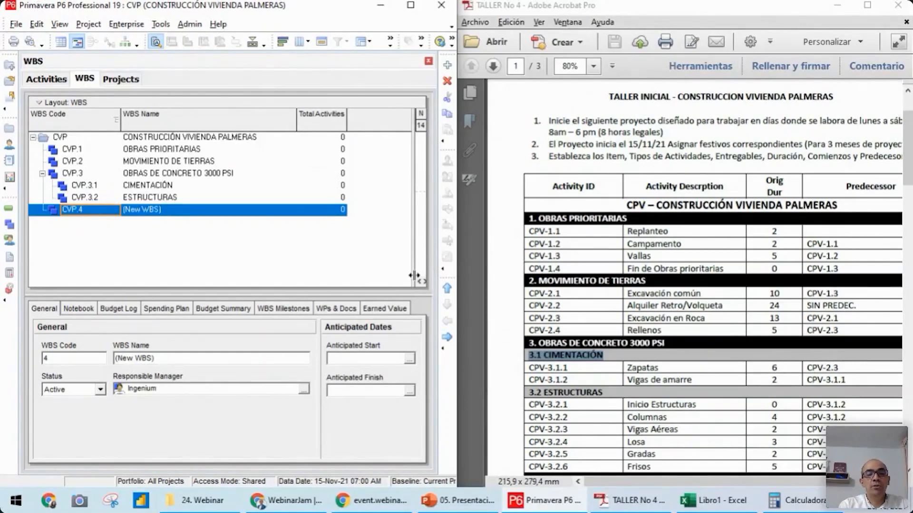
left_click_drag(907, 172, 908, 211)
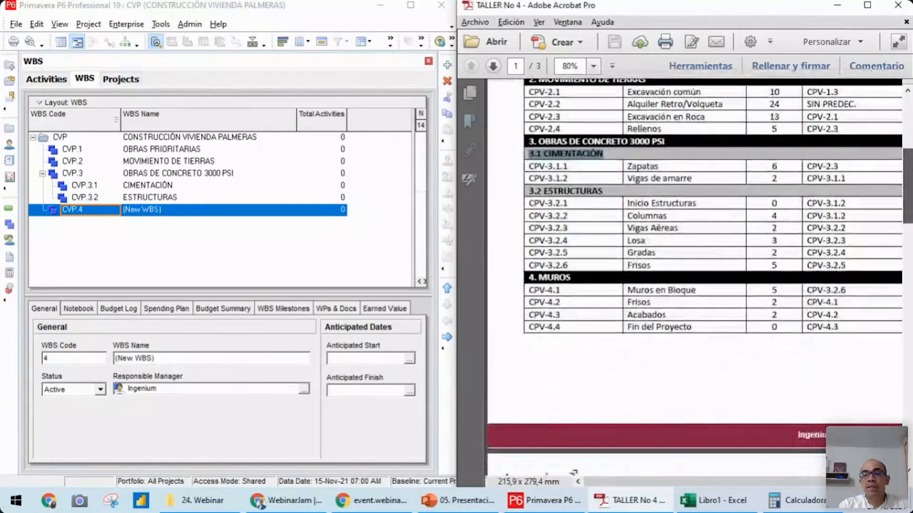
left_click(170, 212)
type("MUROS")
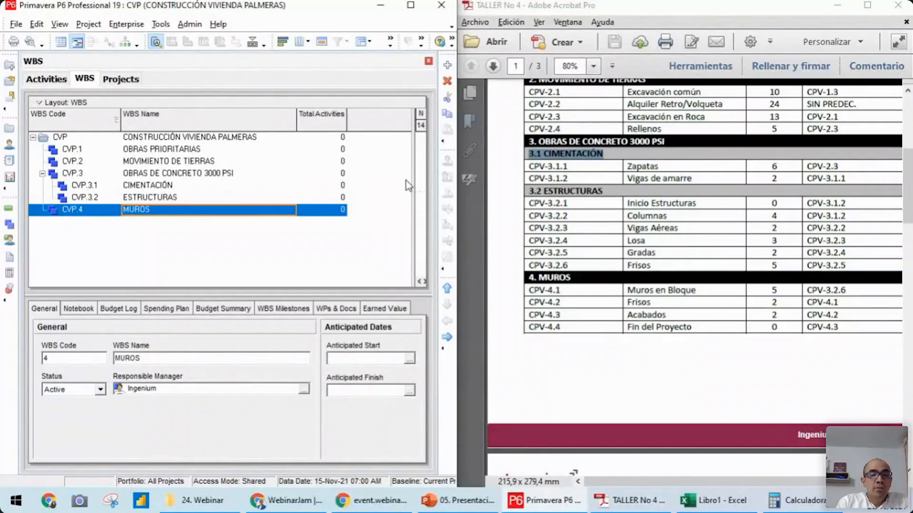
Review the WBS elements one by one, from OBRAS PRIORITARIAS down to MUROS
left_click(327, 188)
key("Up")
key("Up")
key("Up")
key("Up")
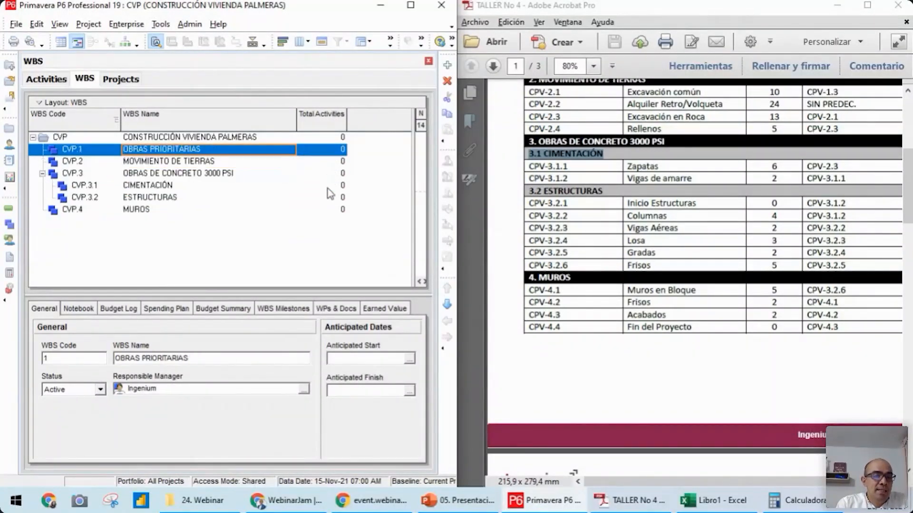
key("Down")
key("Down")
key("Down")
key("Down")
key("Down")
key("Down")
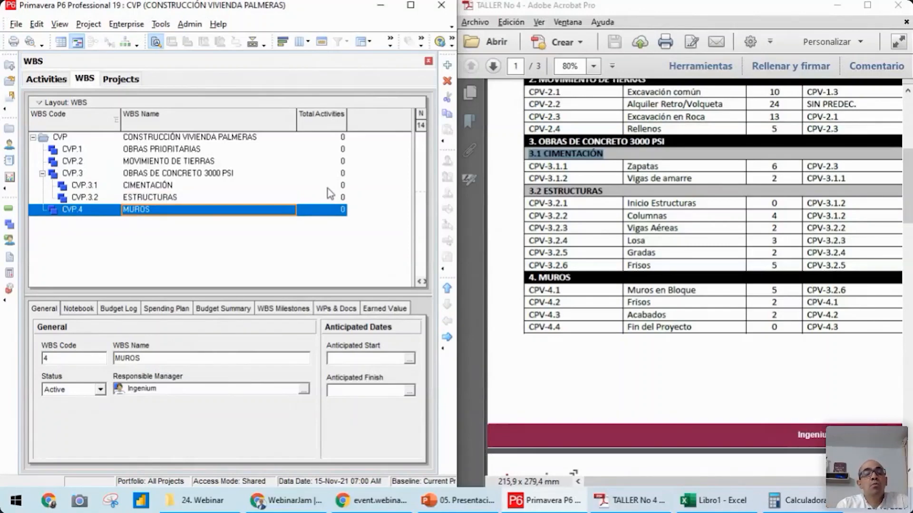
Return to the project's activities, refresh the data to update the WBS hierarchy, and select the OBRAS PRIORITARIAS band
left_click_drag(909, 190, 909, 166)
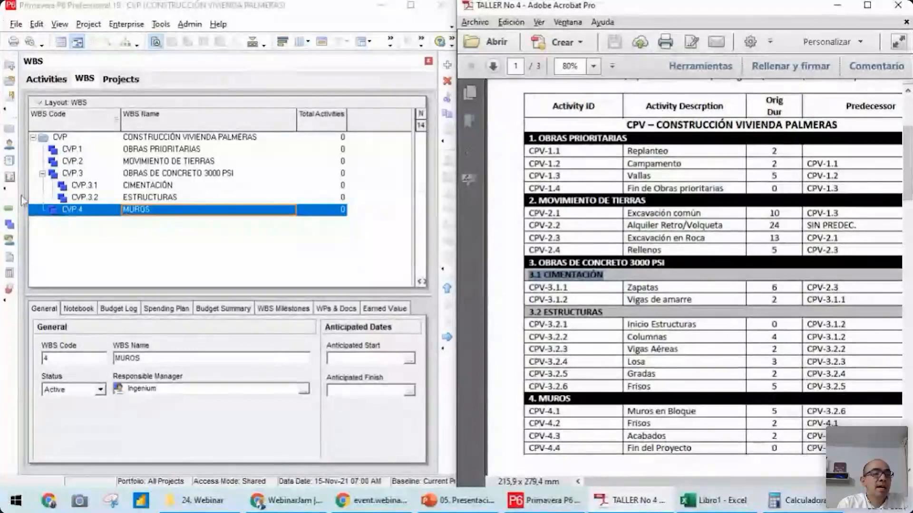
left_click(8, 208)
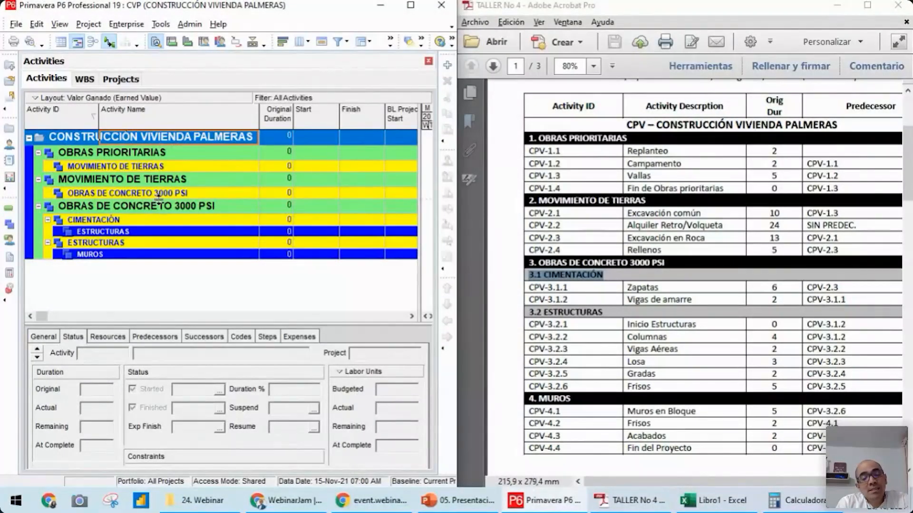
left_click(118, 166)
left_click(84, 183)
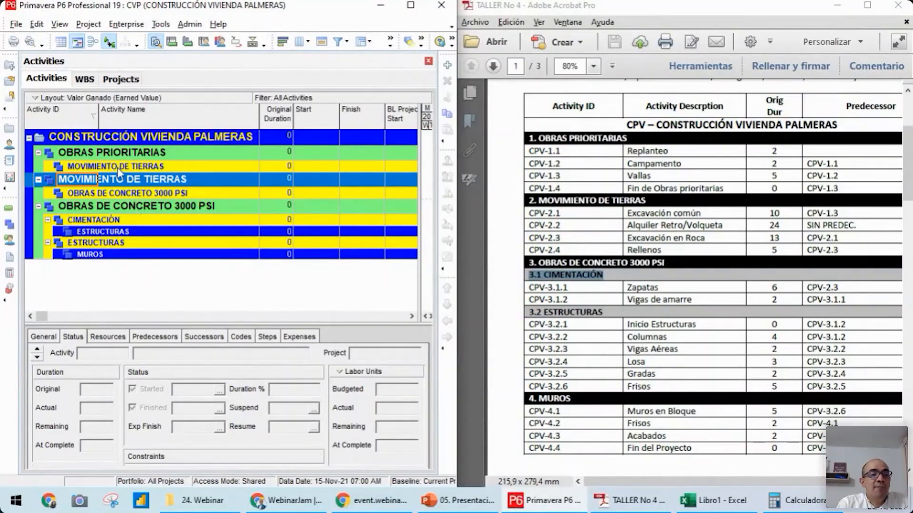
left_click(19, 25)
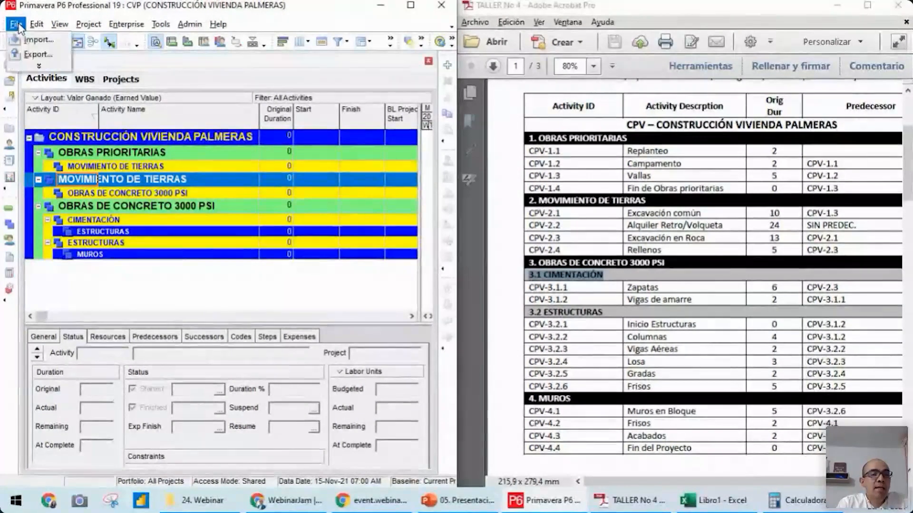
left_click(38, 70)
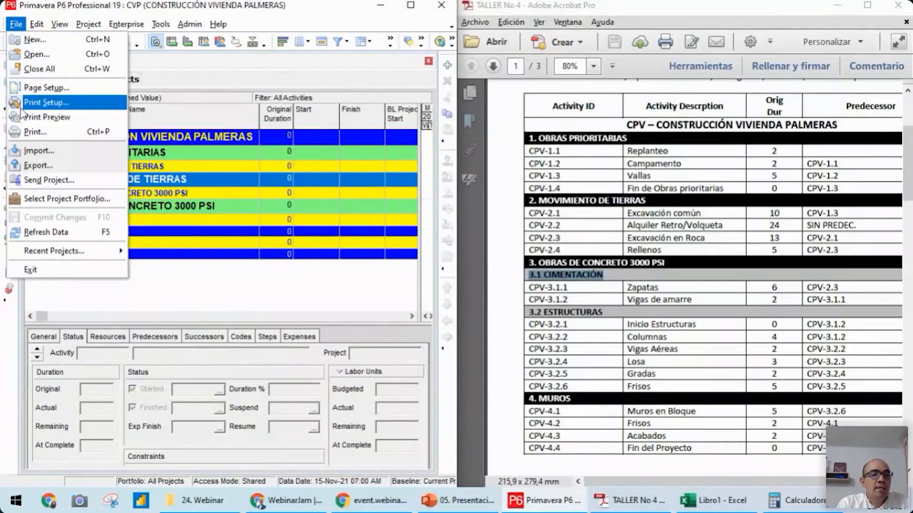
left_click(62, 235)
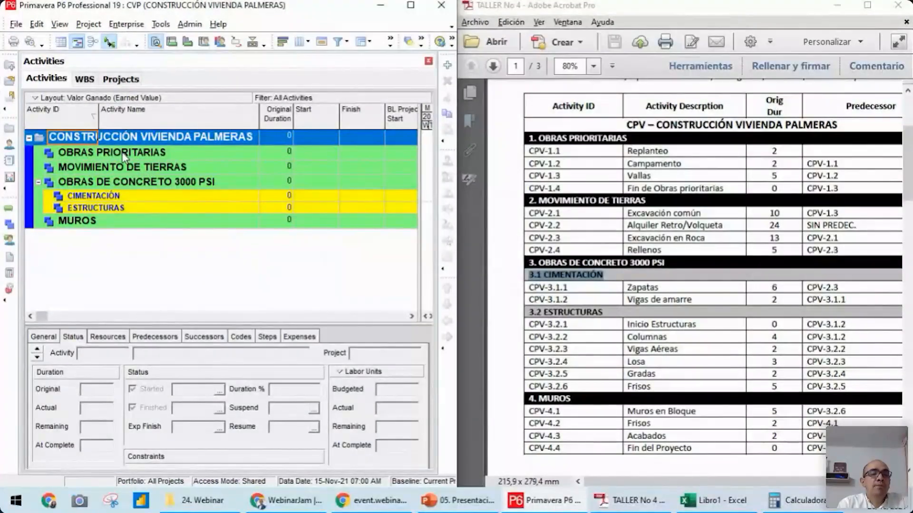
left_click(123, 155)
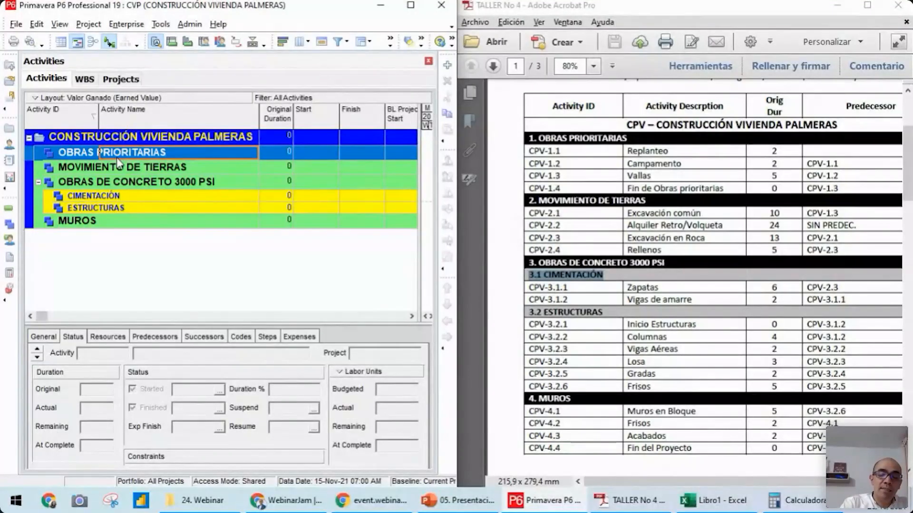
Add a first activity named Replanteo under the OBRAS PRIORITARIAS WBS band
key("Insert")
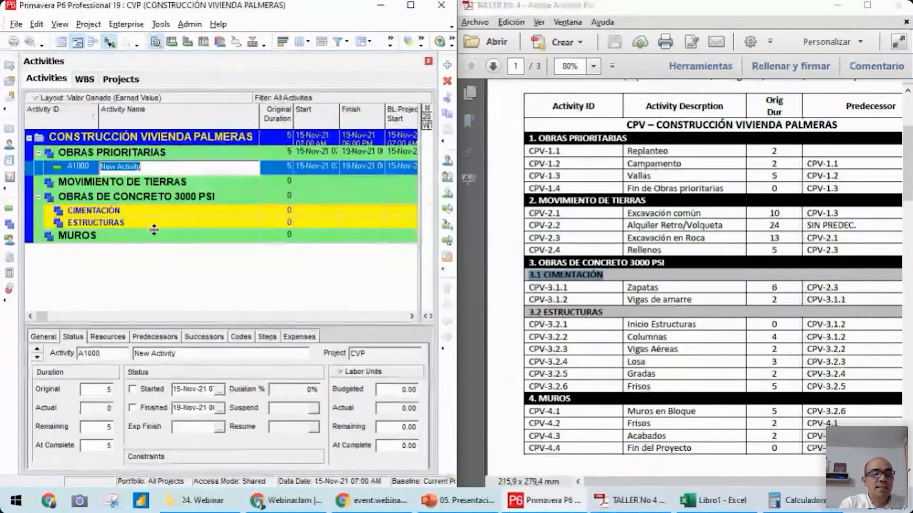
type("R")
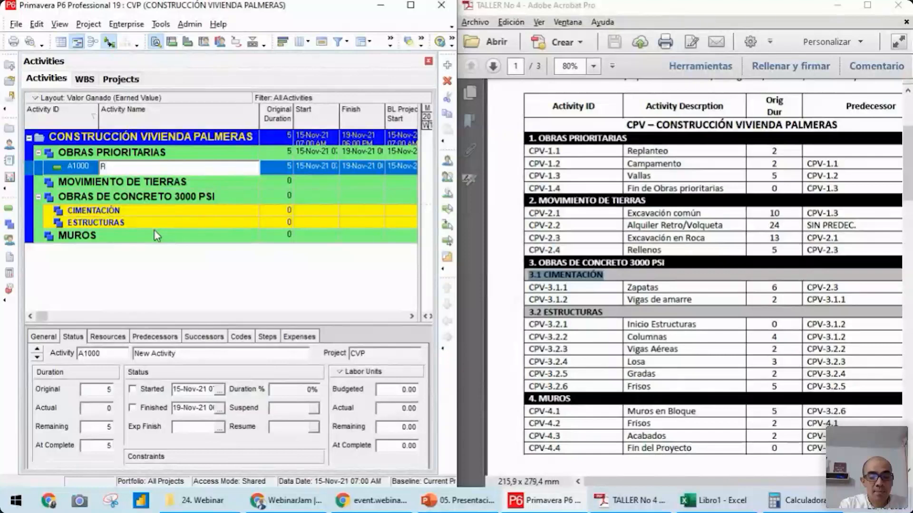
type("eplanteo")
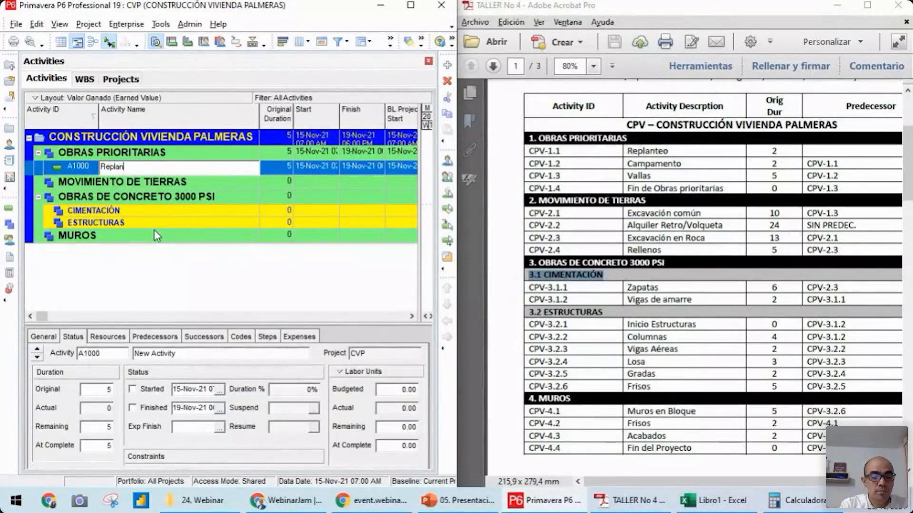
key("Return")
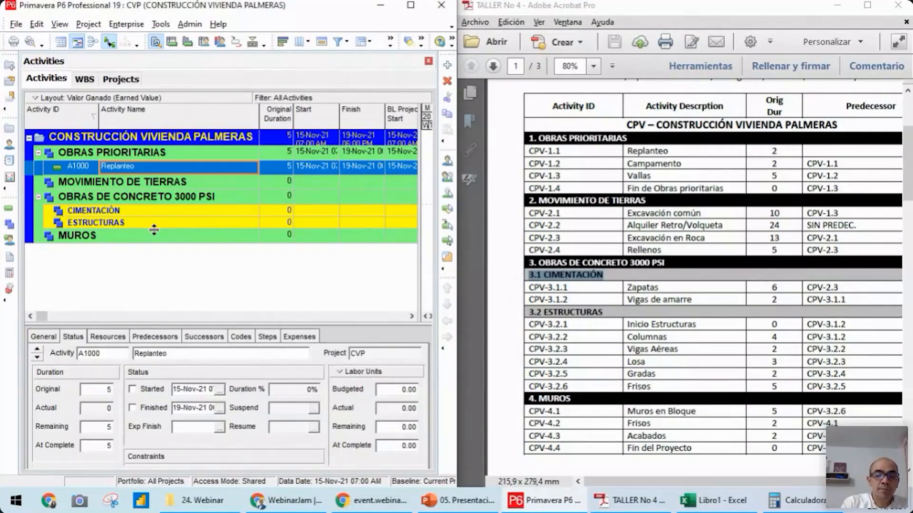
Add an activity named Campamento below Replanteo in OBRAS PRIORITARIAS
key("Insert")
type("Cam")
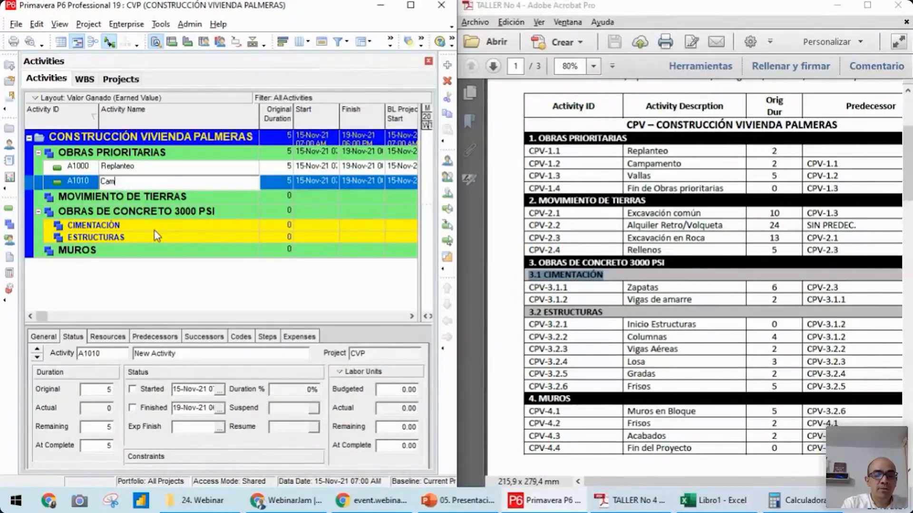
type("pamento")
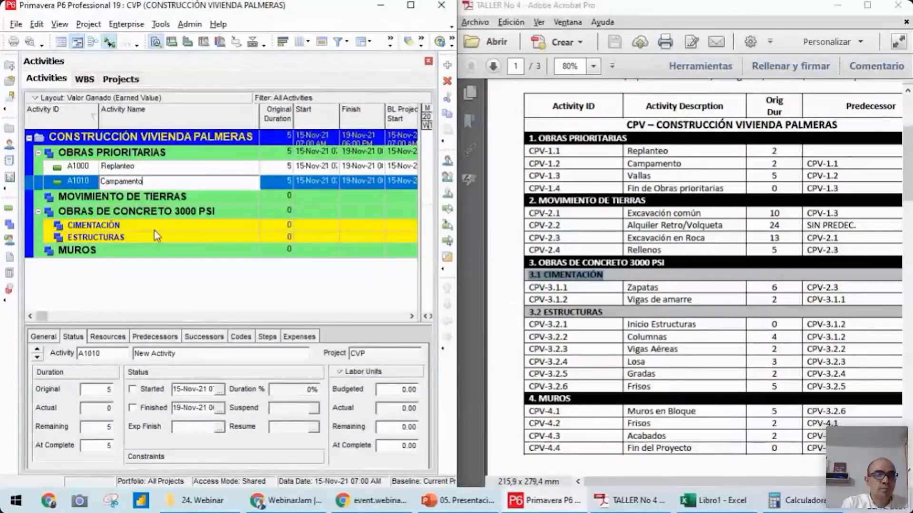
key("Return")
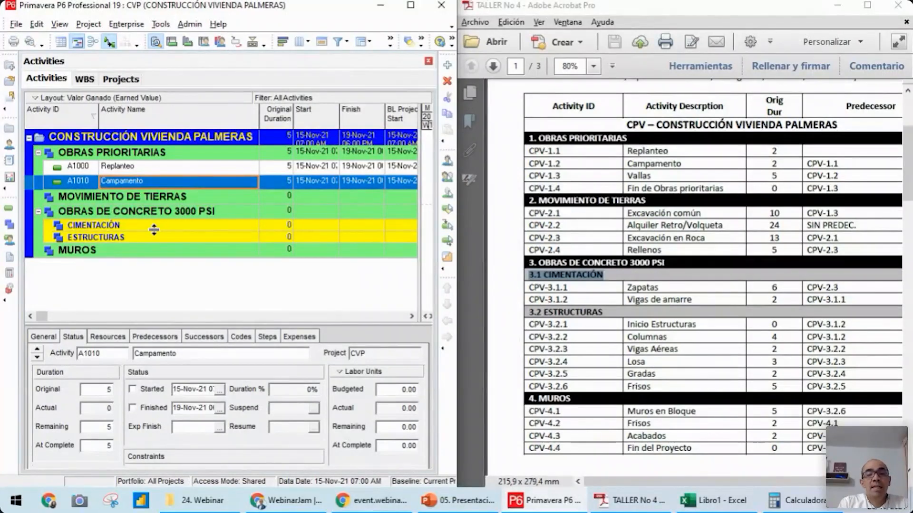
Add an activity named Vallas below Campamento in OBRAS PRIORITARIAS
key("Insert")
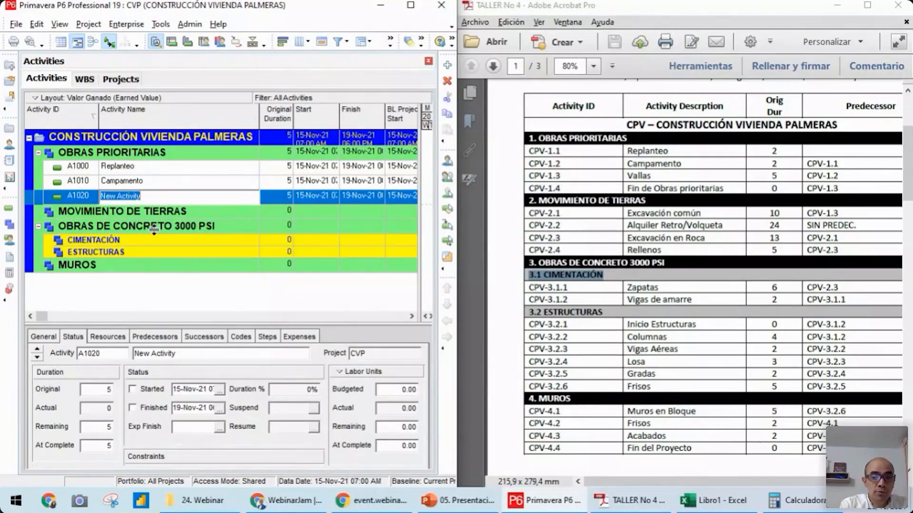
type("Valla")
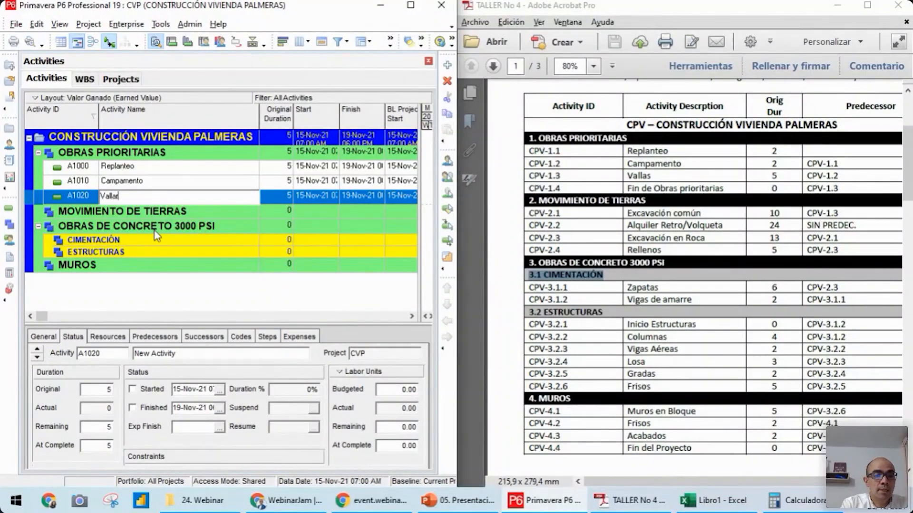
type("s")
key("Return")
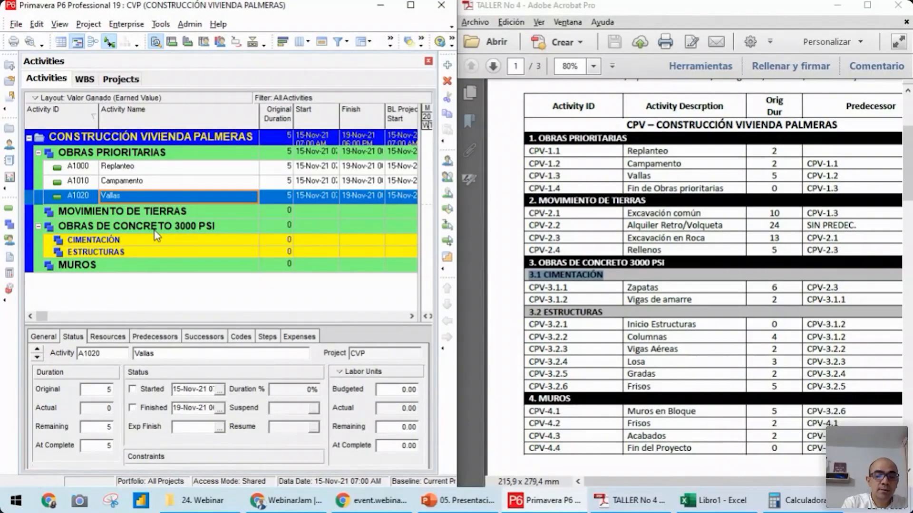
Add a closing activity named Fin de obras prioritarias below Vallas in OBRAS PRIORITARIAS
key("Insert")
type("F")
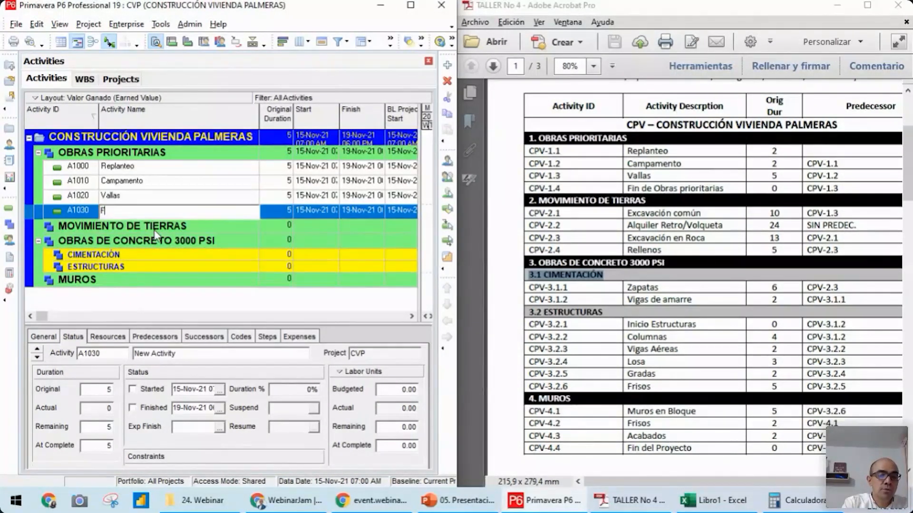
type("in de obras prop")
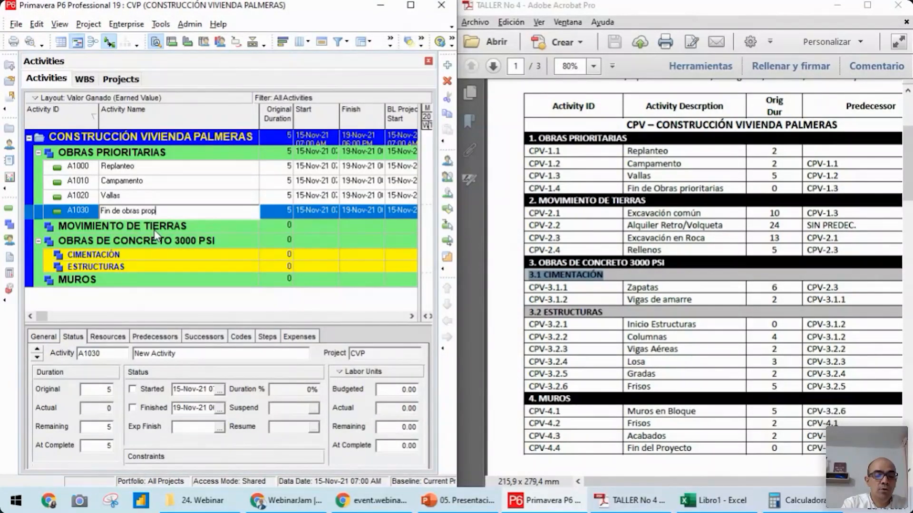
key("BackSpace")
key("BackSpace")
type("ioritarias")
key("Return")
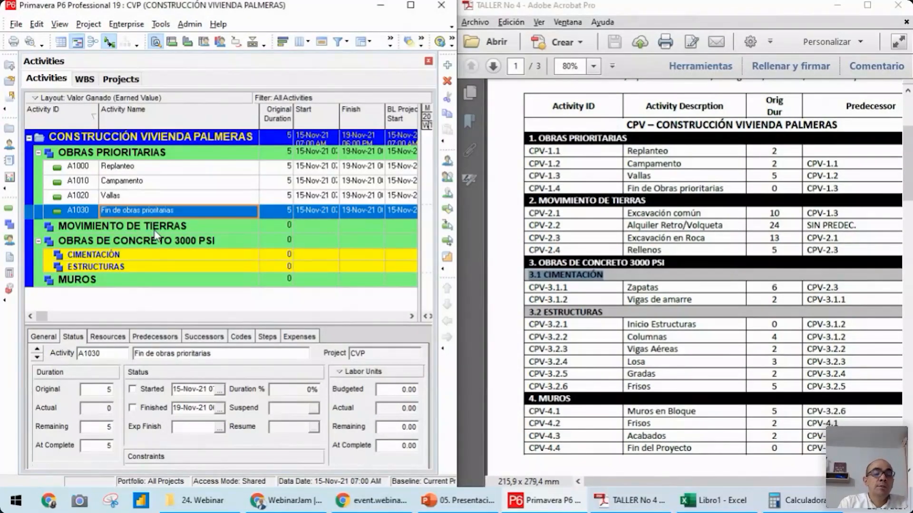
Set the original durations from the workshop PDF: 2 for Replanteo, 2 for Campamento and 0 for Fin de obras prioritarias
left_click(286, 175)
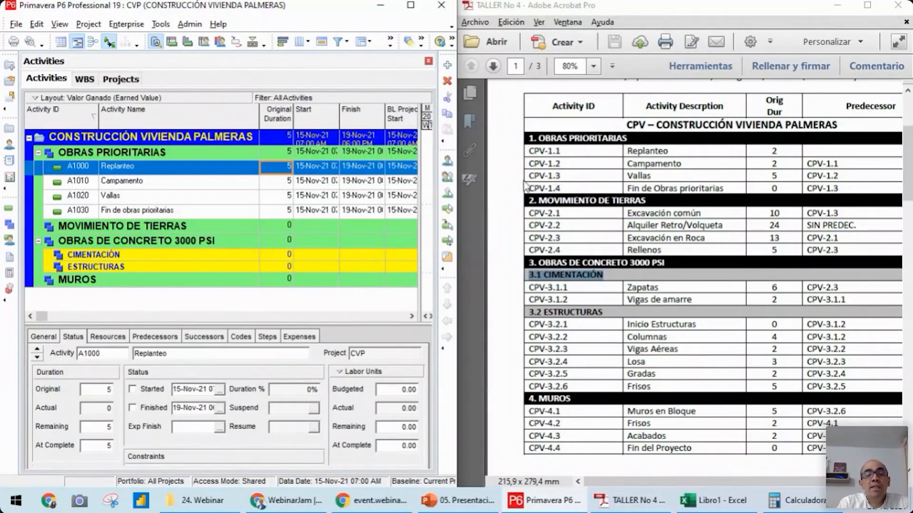
left_click(715, 500)
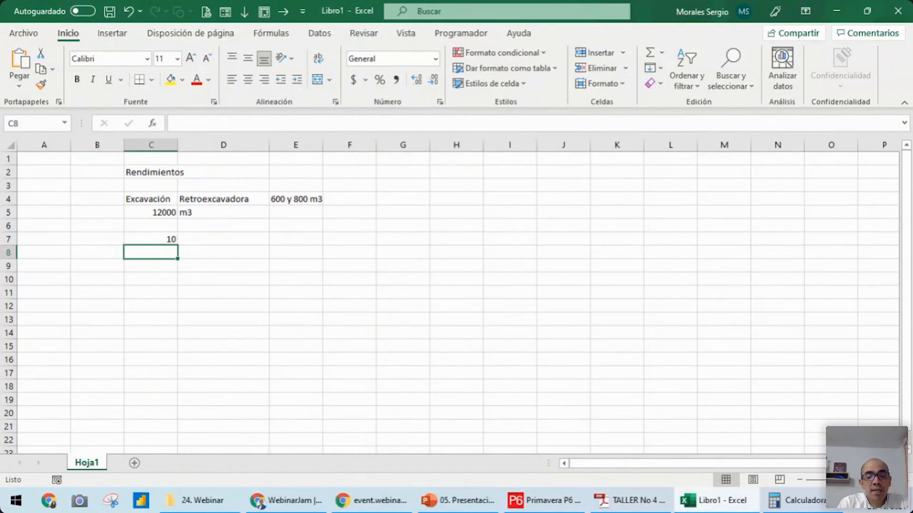
left_click(717, 511)
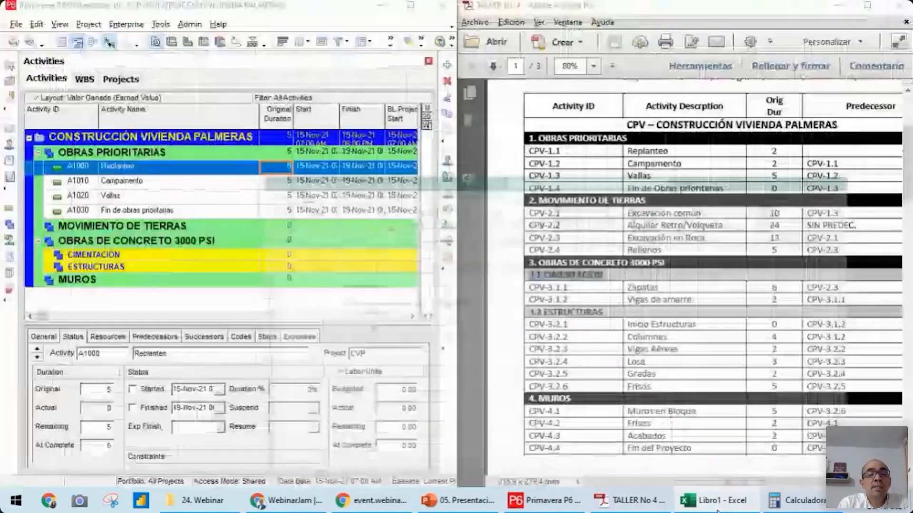
type("2")
left_click(276, 182)
type("2")
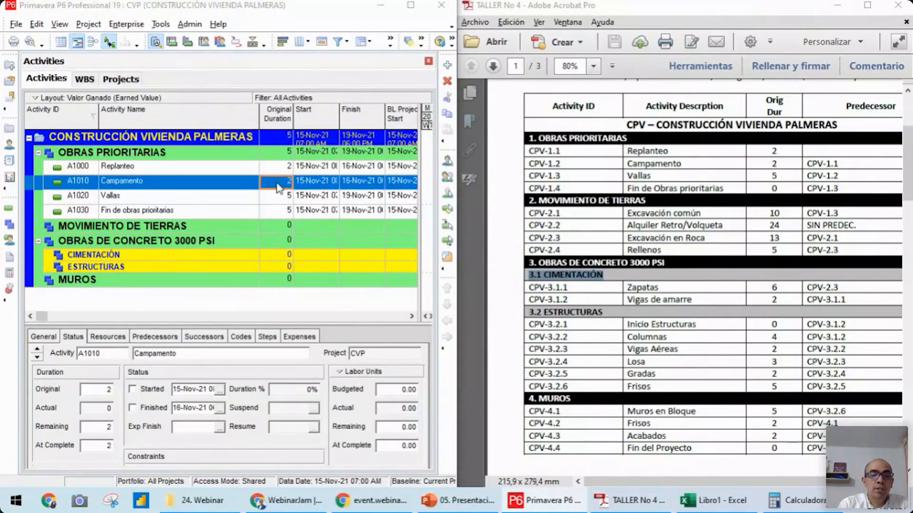
key("Return")
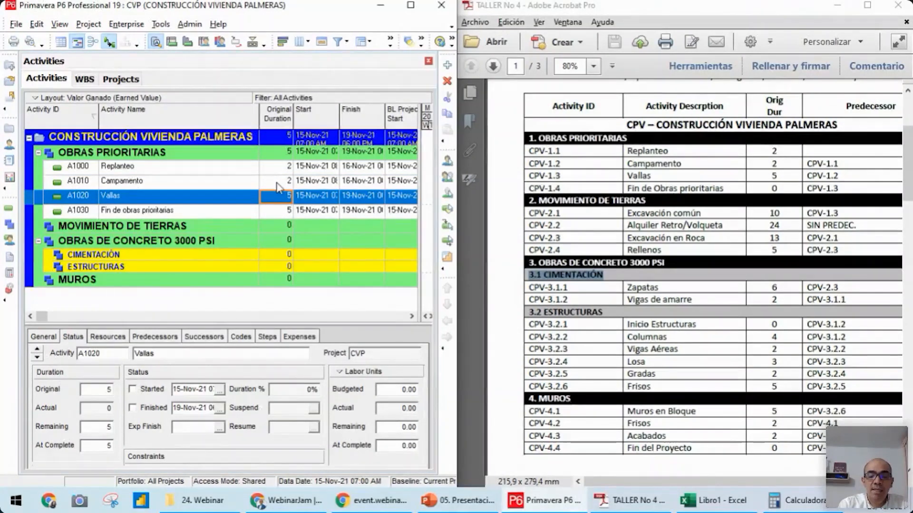
key("Return")
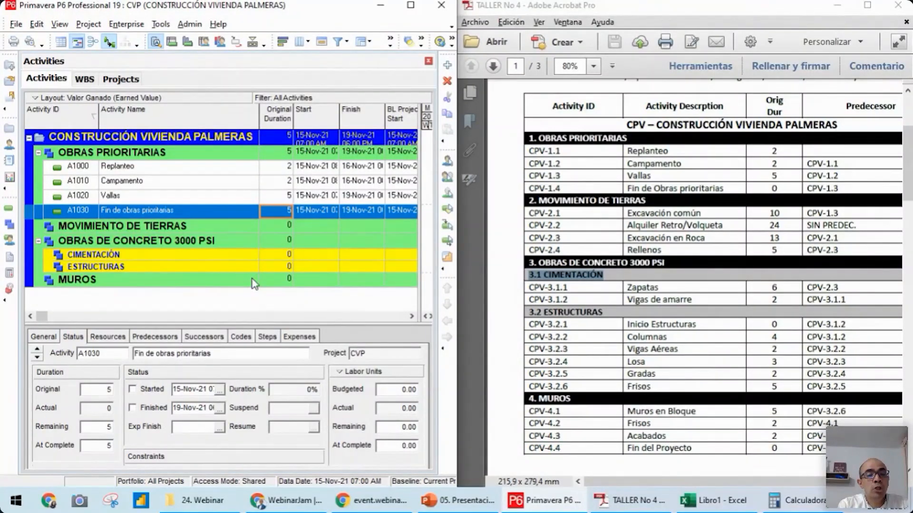
type("0")
key("Return")
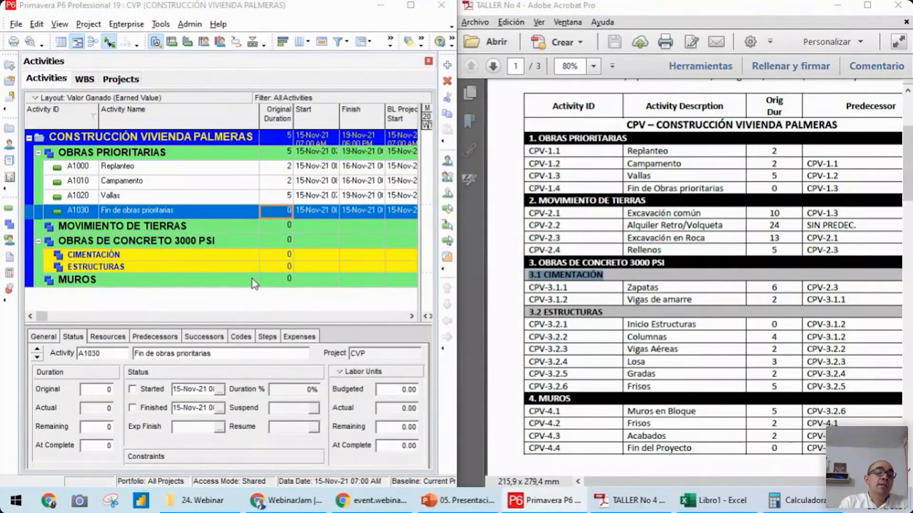
Change the activity type of Fin de obras prioritarias to Finish Milestone, with the program window maximized
left_click(194, 214)
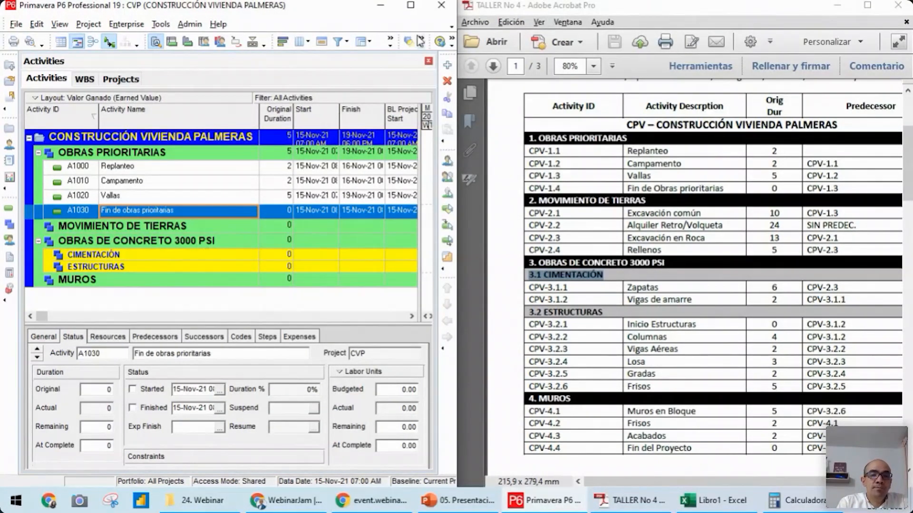
left_click(410, 5)
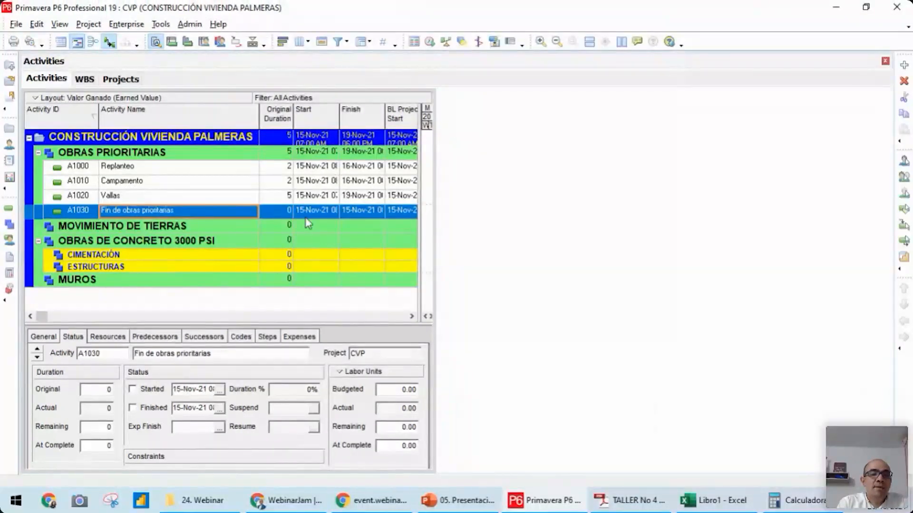
left_click_drag(438, 317, 436, 316)
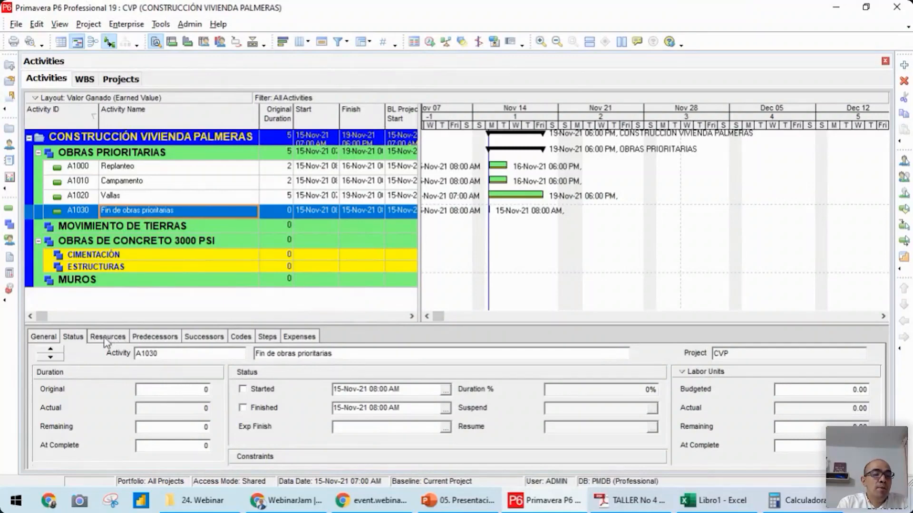
left_click(44, 338)
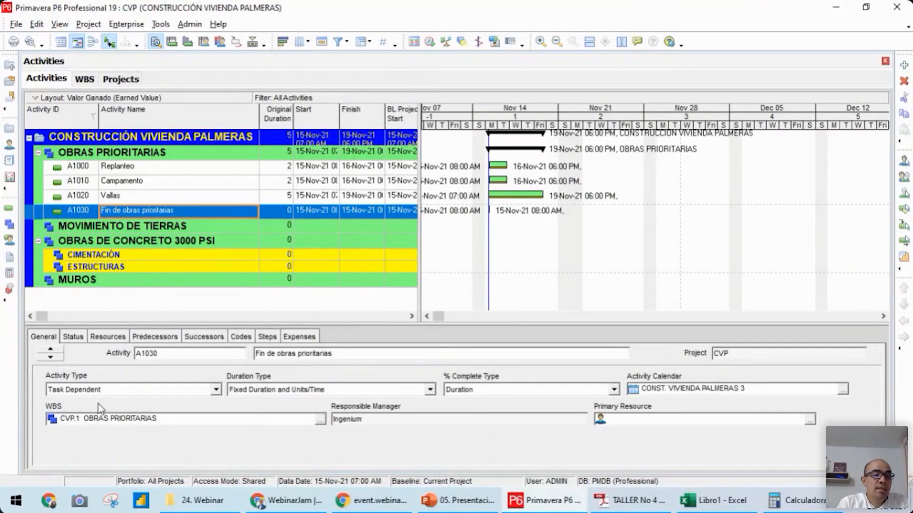
left_click(135, 394)
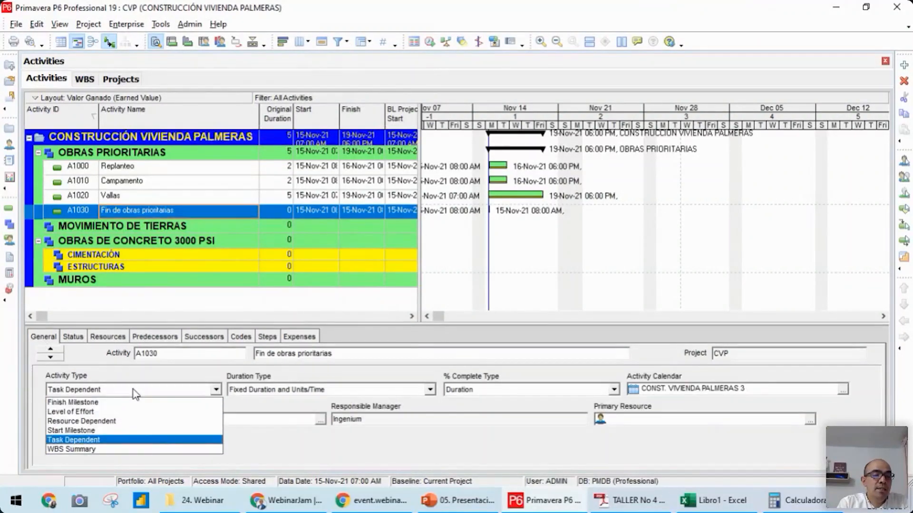
left_click(83, 404)
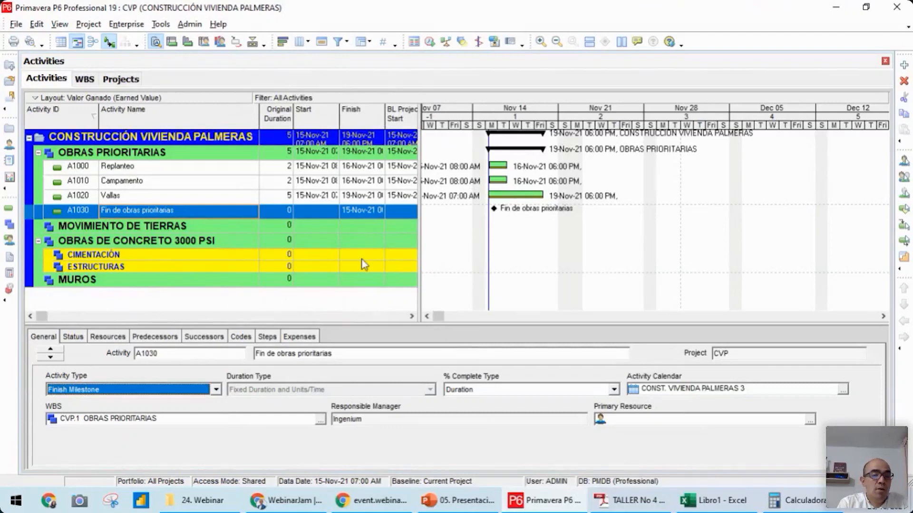
Place the schedule beside the workshop PDF again and add an activity named Excavación común under MOVIMIENTO DE TIERRAS
left_click(177, 231)
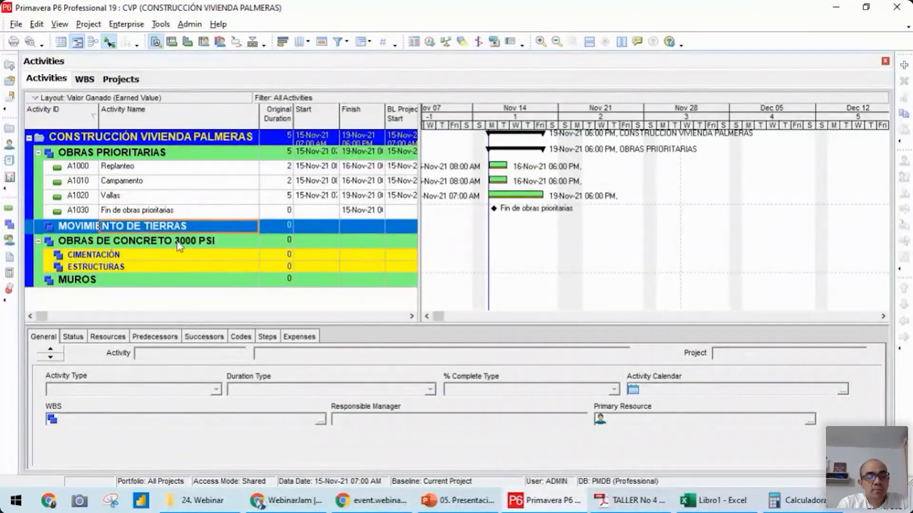
key("super+Left")
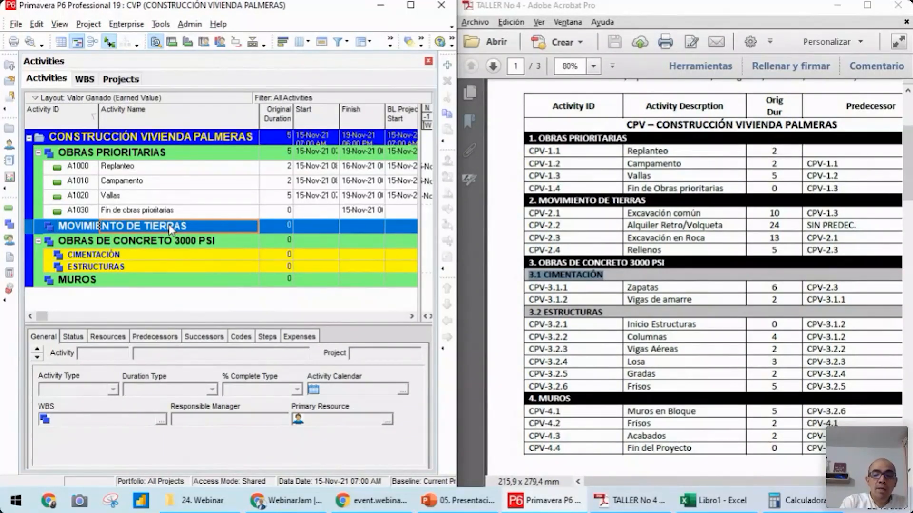
key("Insert")
type("E")
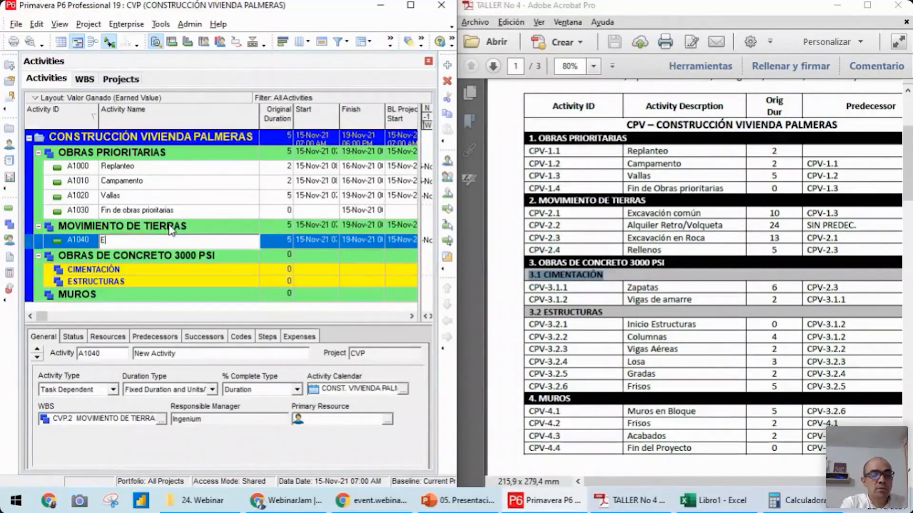
type("xva")
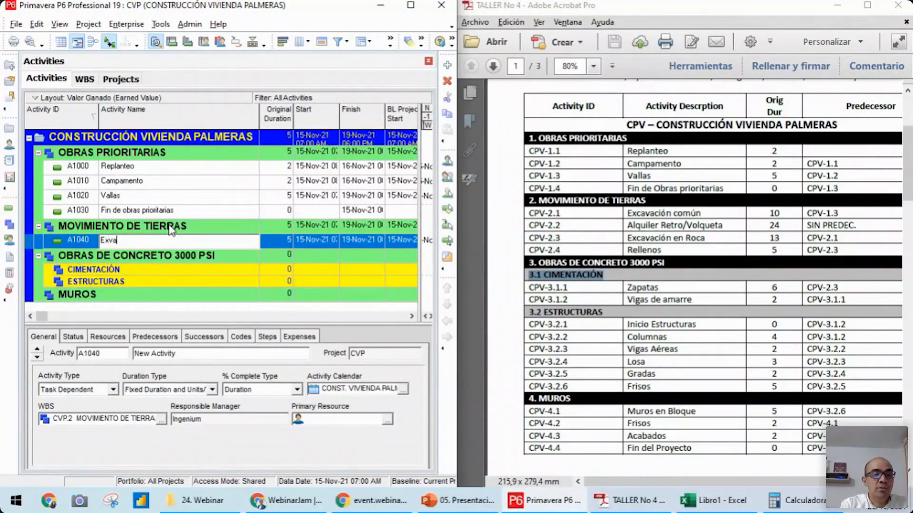
key("BackSpace")
key("BackSpace")
type("cavaci")
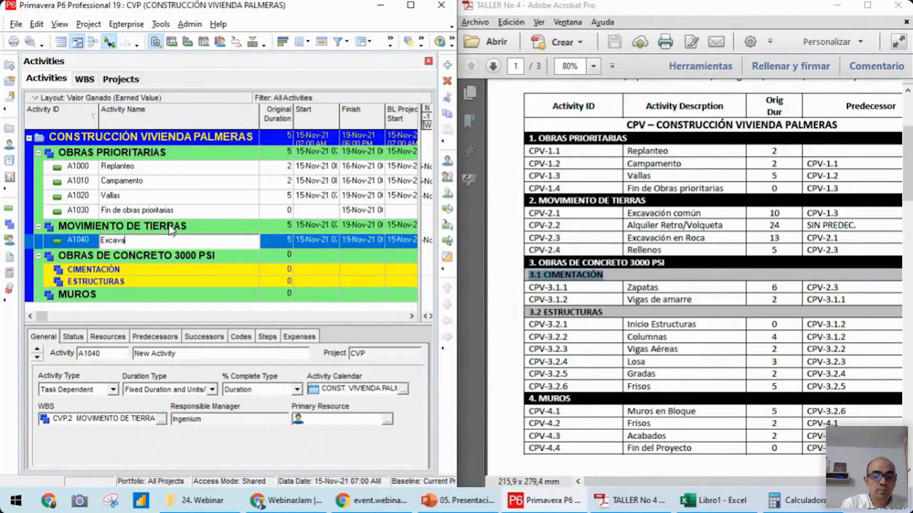
type("ón común")
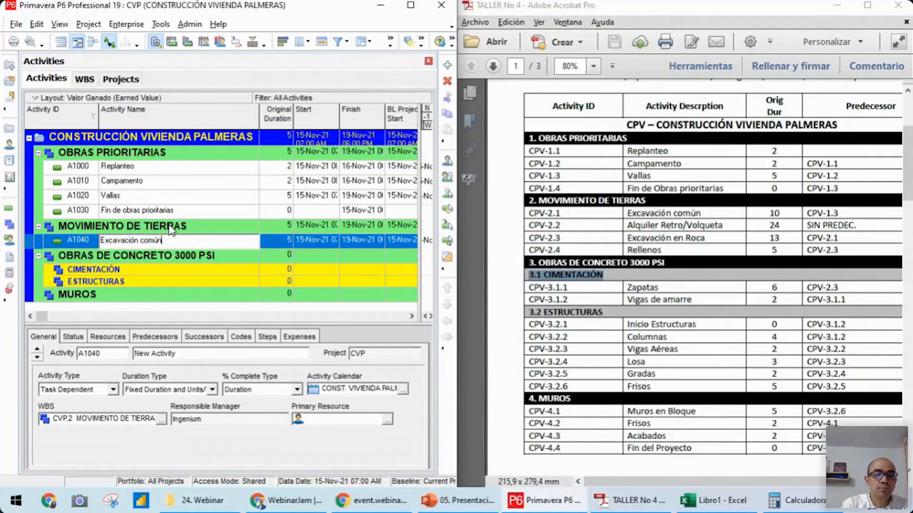
key("Return")
Add an activity named Alquiler retrovolqueta below Excavación común under MOVIMIENTO DE TIERRAS
key("Insert")
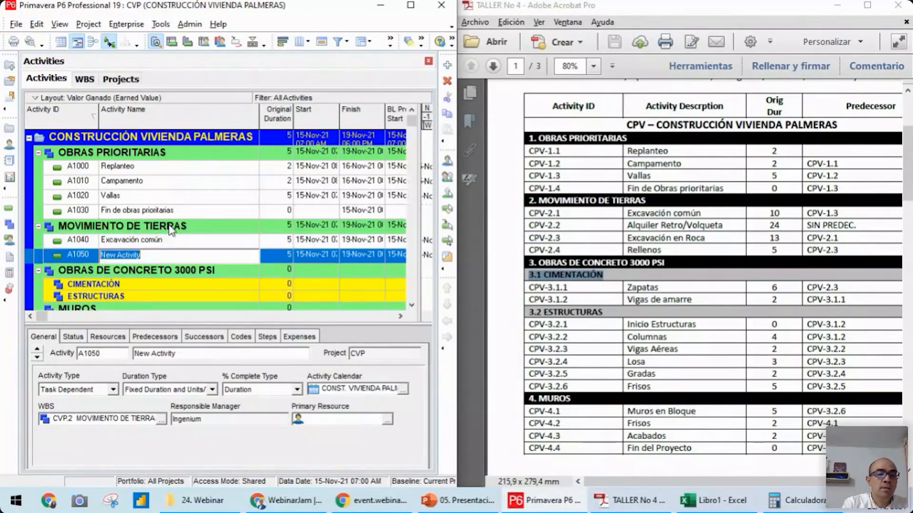
type("Alqui")
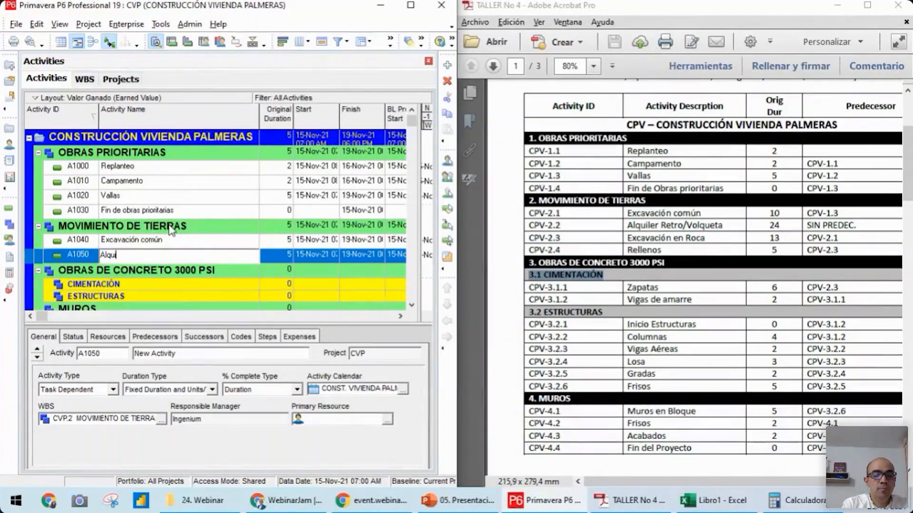
type("ler ret")
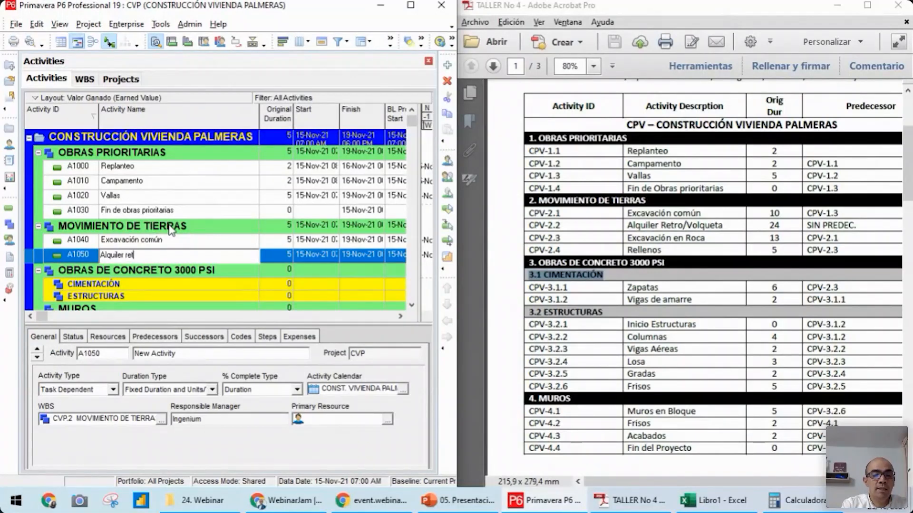
type("rovolqueta")
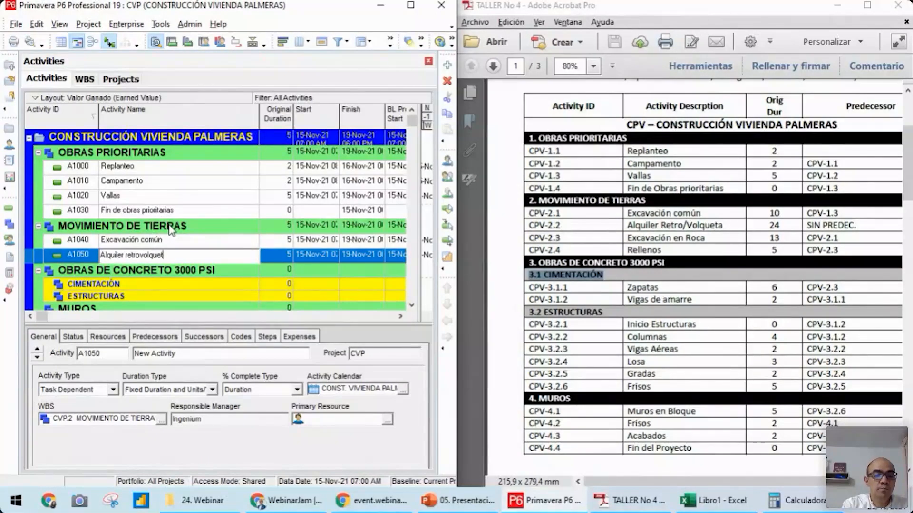
key("Return")
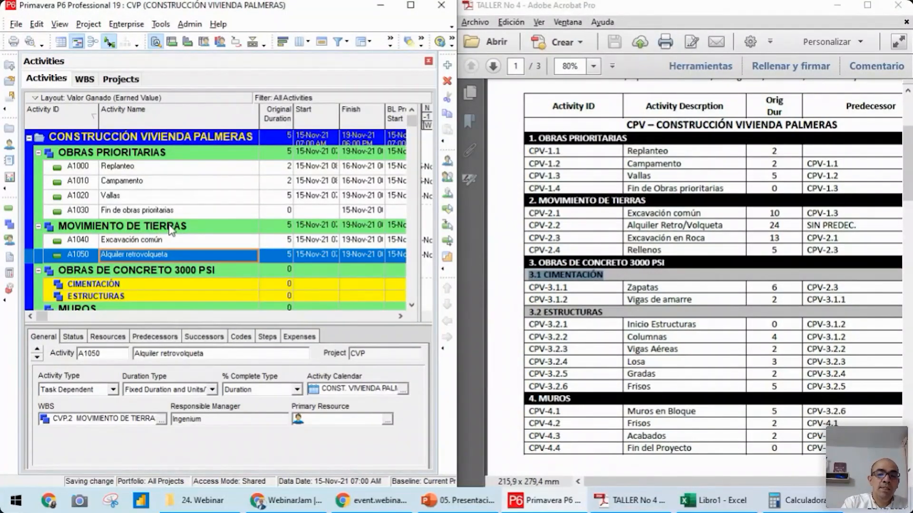
Add an activity named Excavación en Roca below Alquiler retrovolqueta in MOVIMIENTO DE TIERRAS
key("Insert")
type("E")
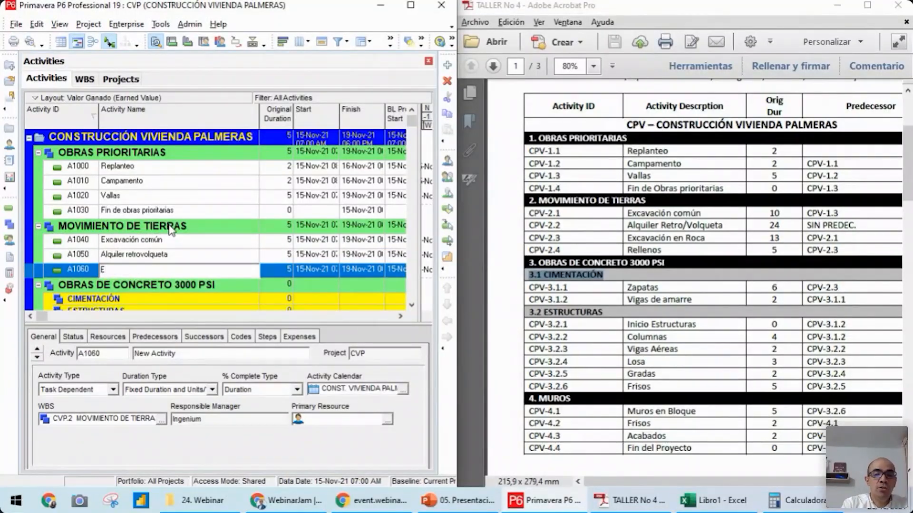
type("xca")
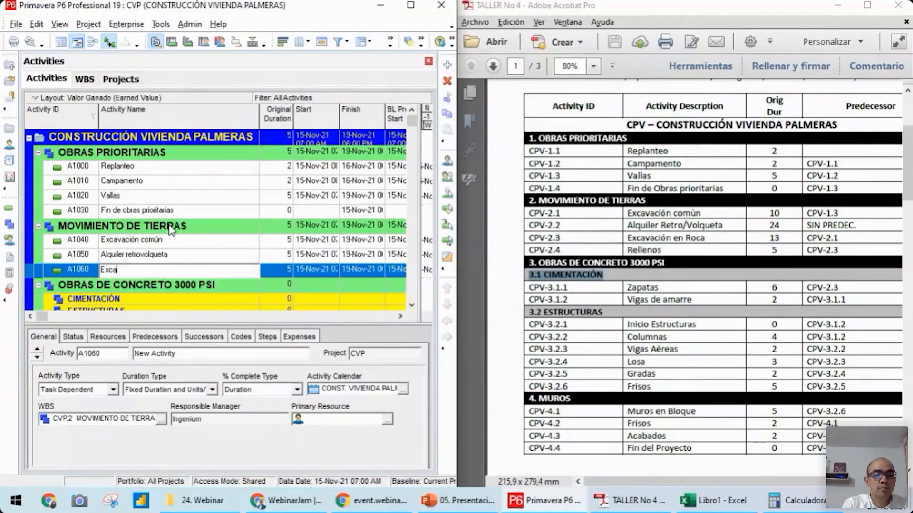
type("vación en Roca")
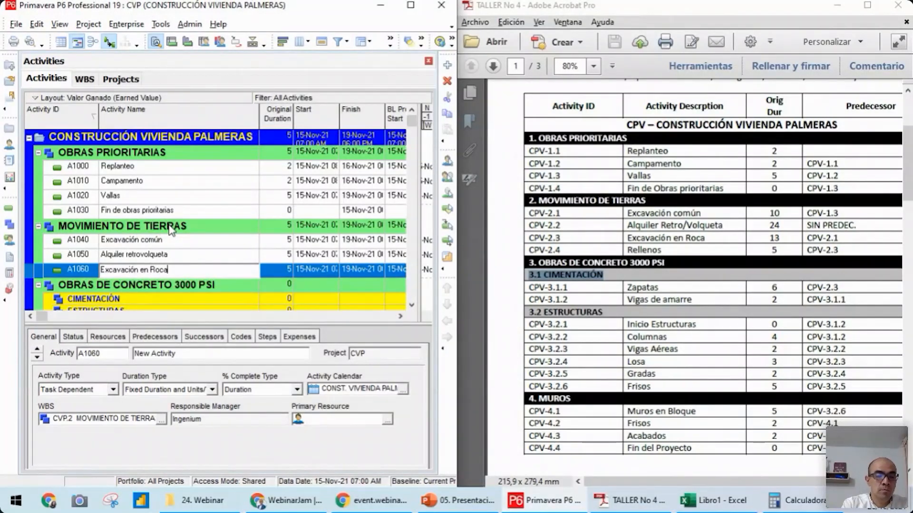
key("Return")
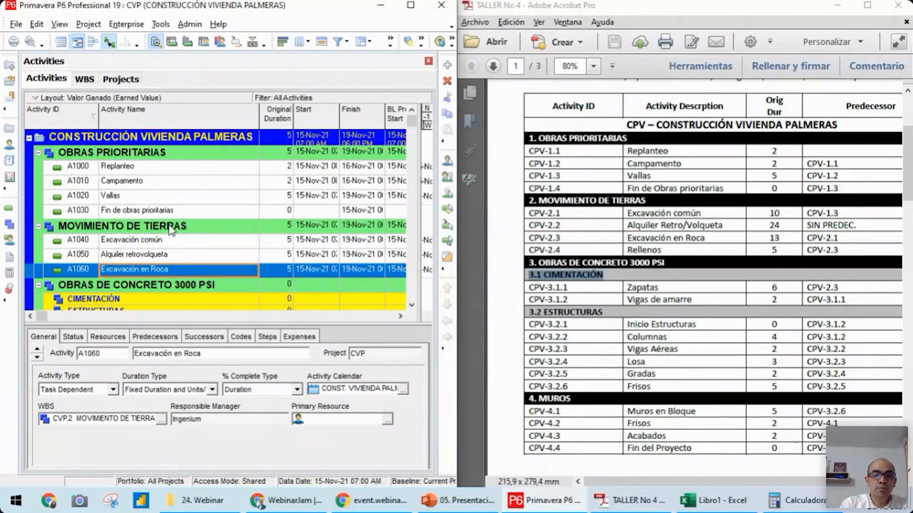
Add a closing activity named Rellenos to MOVIMIENTO DE TIERRAS, below Excavación en Roca
key("Insert")
type("Rellenos")
key("Return")
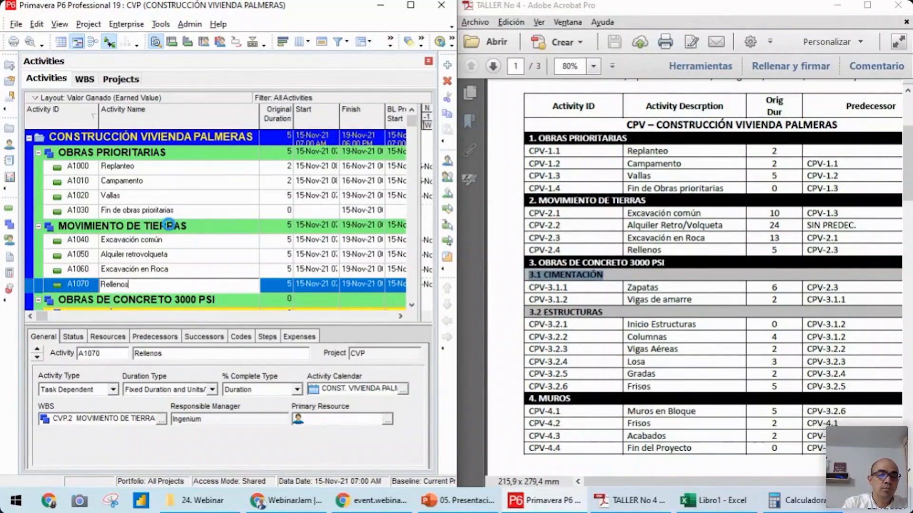
Set the original durations from the workshop PDF: 10 for Excavación común, 24 for Alquiler retrovolqueta and 13 for Excavación en Roca
left_click(275, 246)
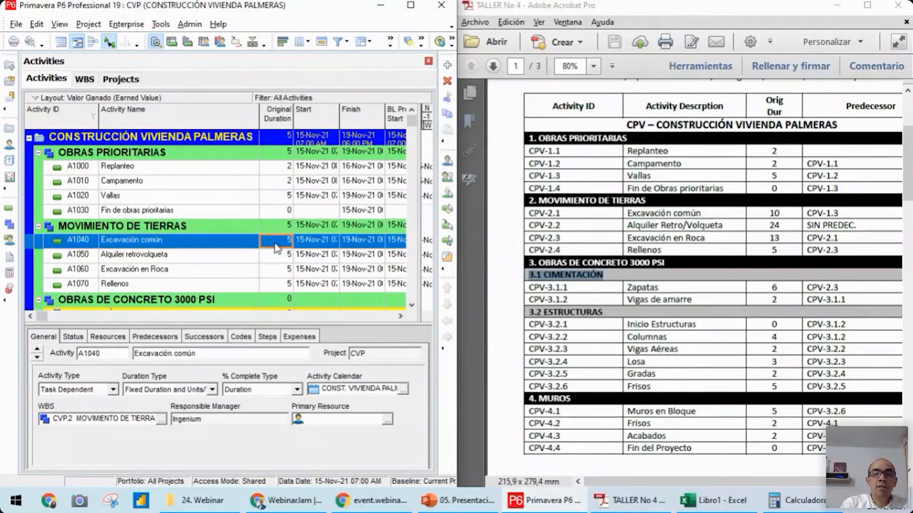
type("10")
key("Return")
key("Down")
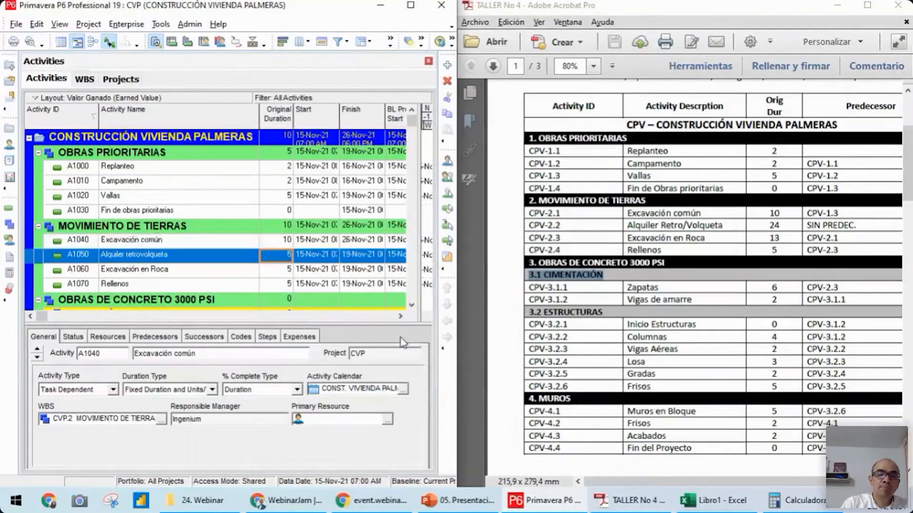
type("24")
key("Return")
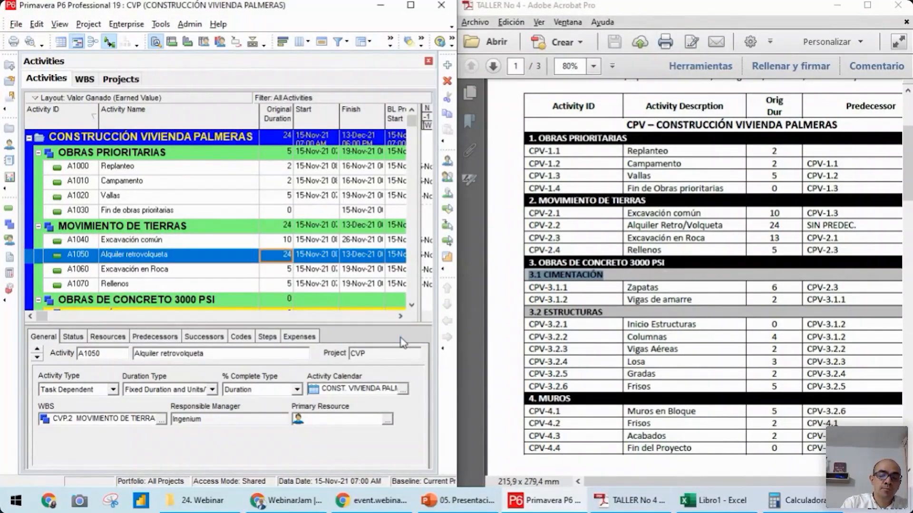
key("Down")
type("13")
key("Return")
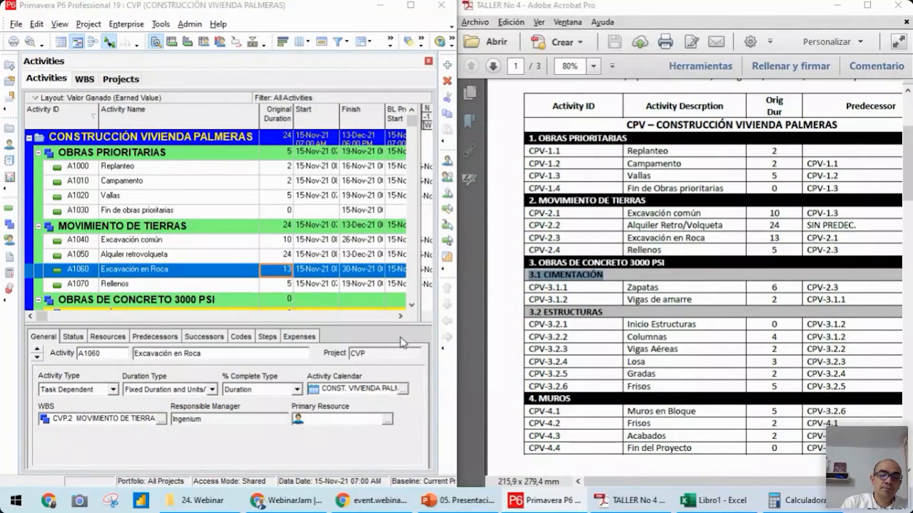
key("Down")
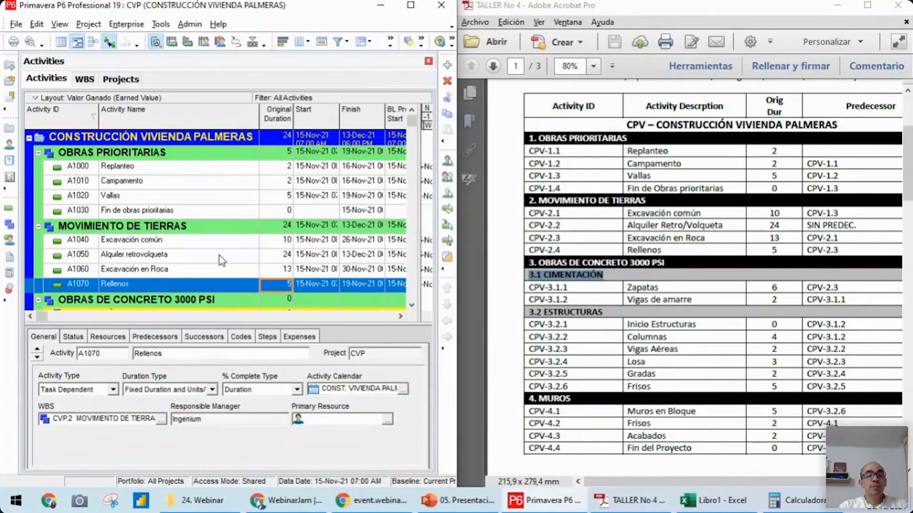
Maximize the schedule window and turn off the display of the Primary Baseline bar in the Gantt chart
left_click(184, 169)
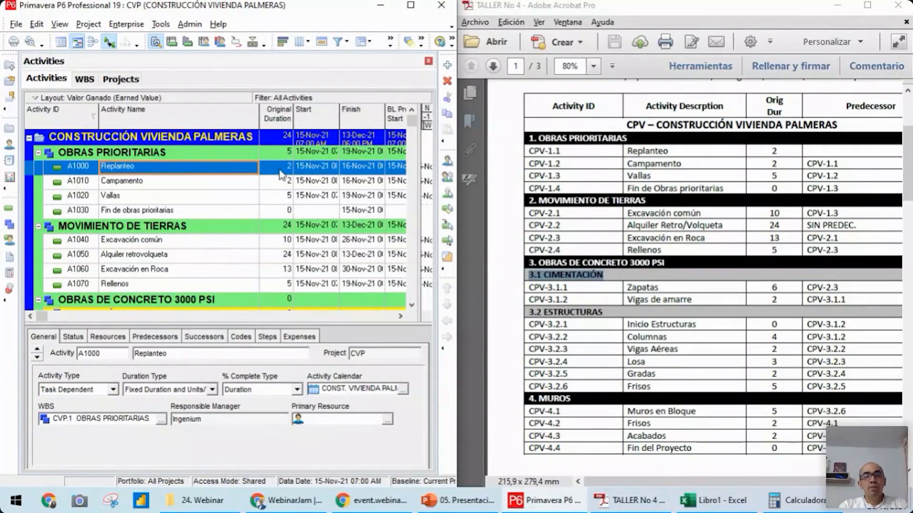
left_click(409, 5)
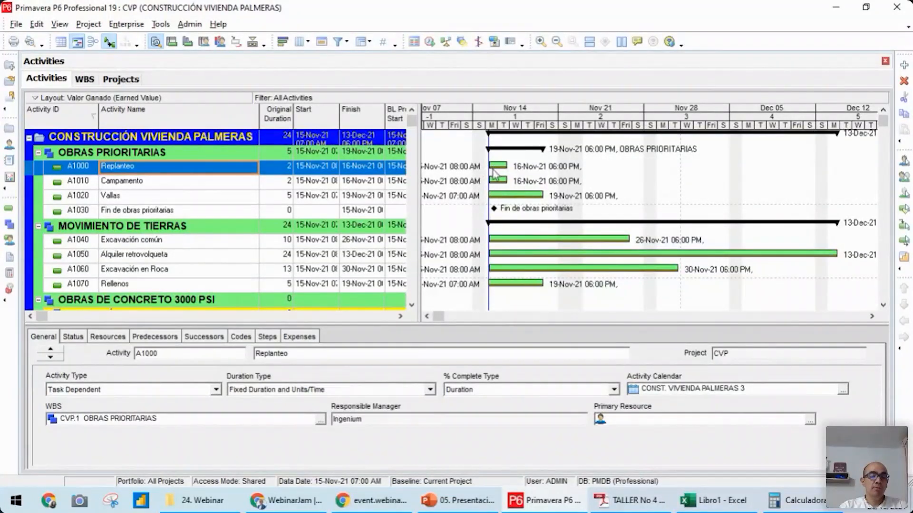
left_click(142, 184)
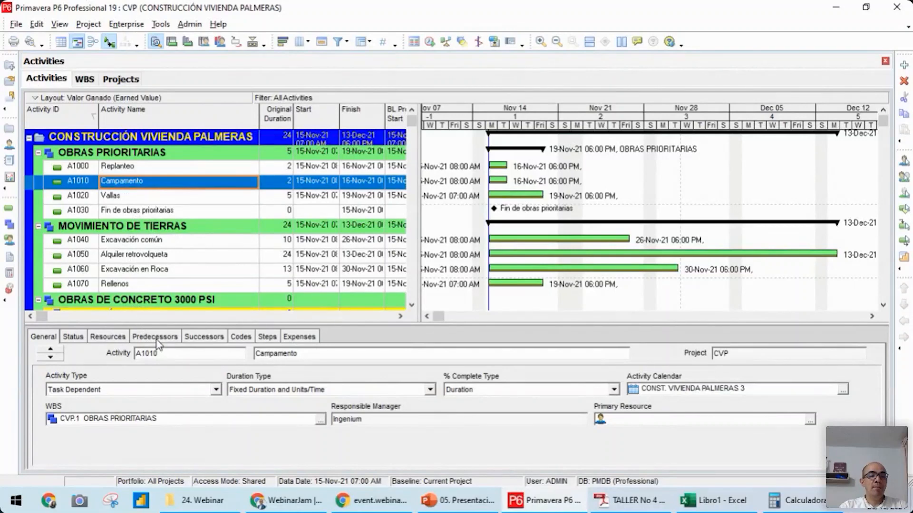
right_click(684, 170)
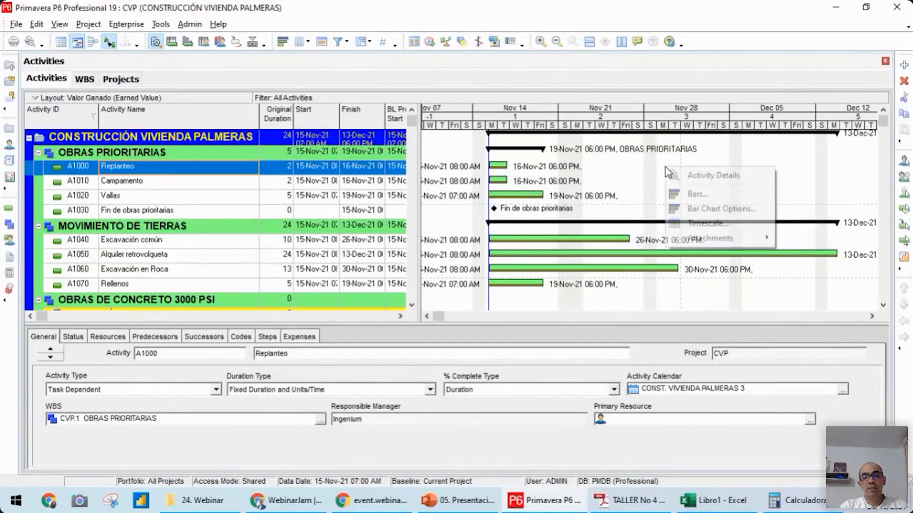
left_click(702, 197)
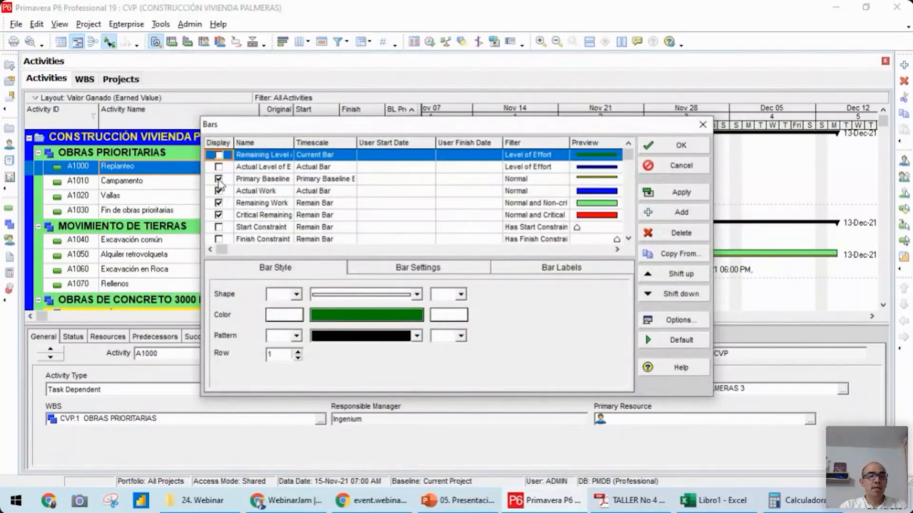
left_click(219, 179)
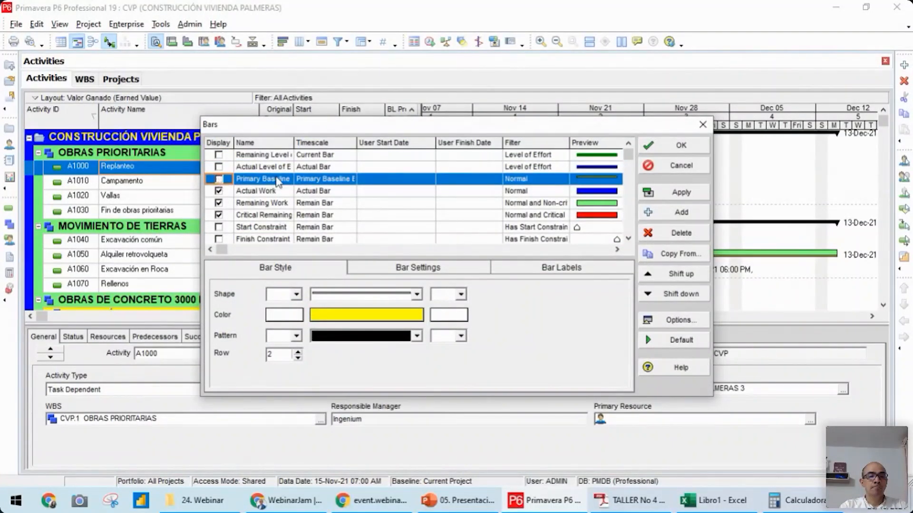
left_click(683, 146)
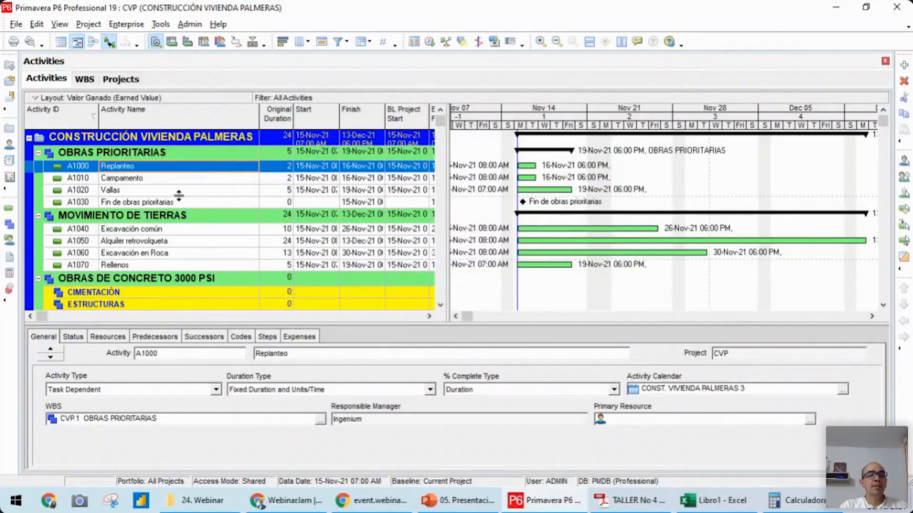
Assign Replanteo as the predecessor of Campamento
left_click(152, 179)
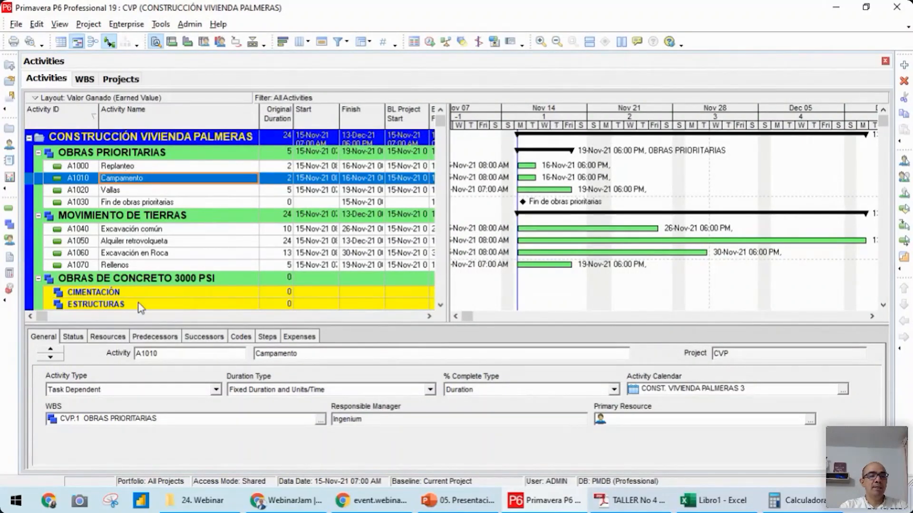
left_click(157, 337)
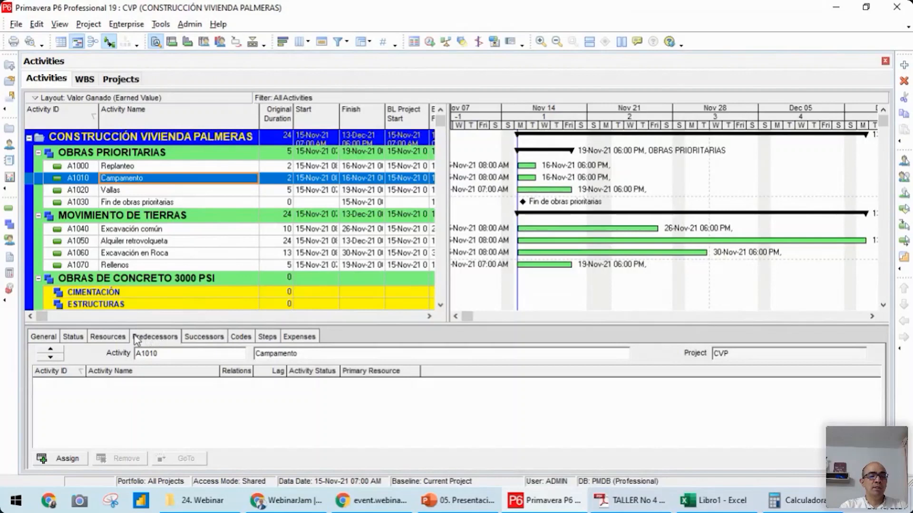
left_click(64, 459)
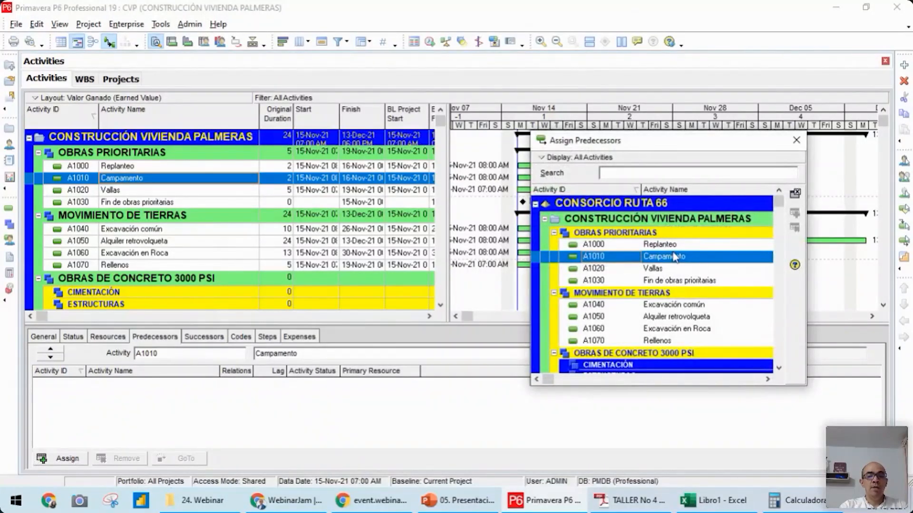
double_click(659, 246)
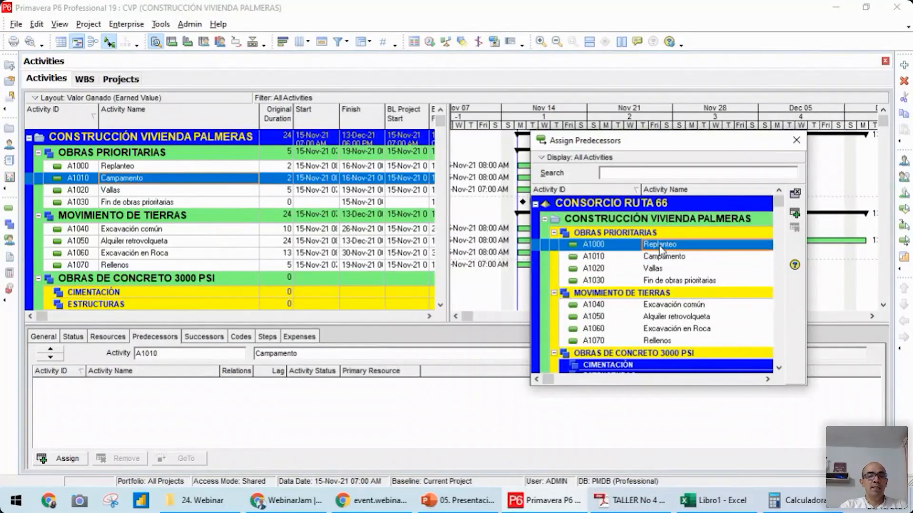
left_click(794, 144)
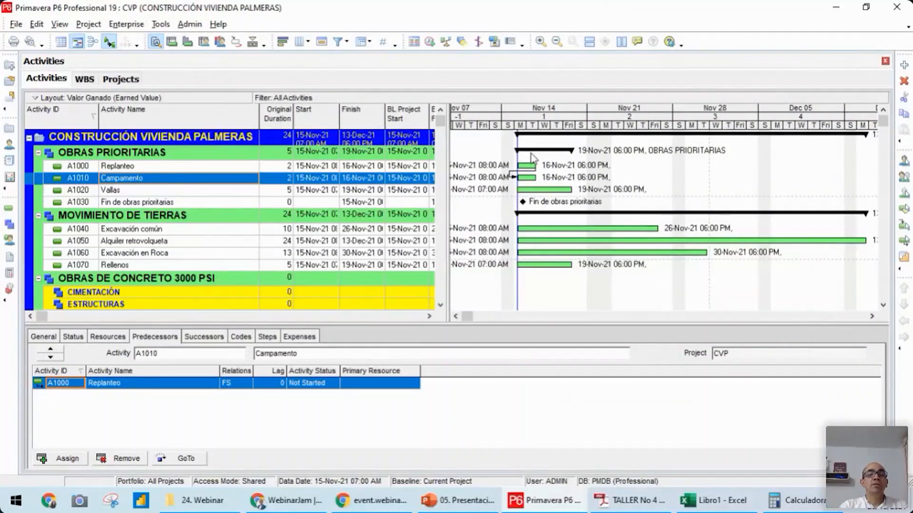
Enable automatic scheduling when a change affects dates in the schedule options, and schedule the project with data date 15-Nov-21 07:00 AM
left_click(430, 42)
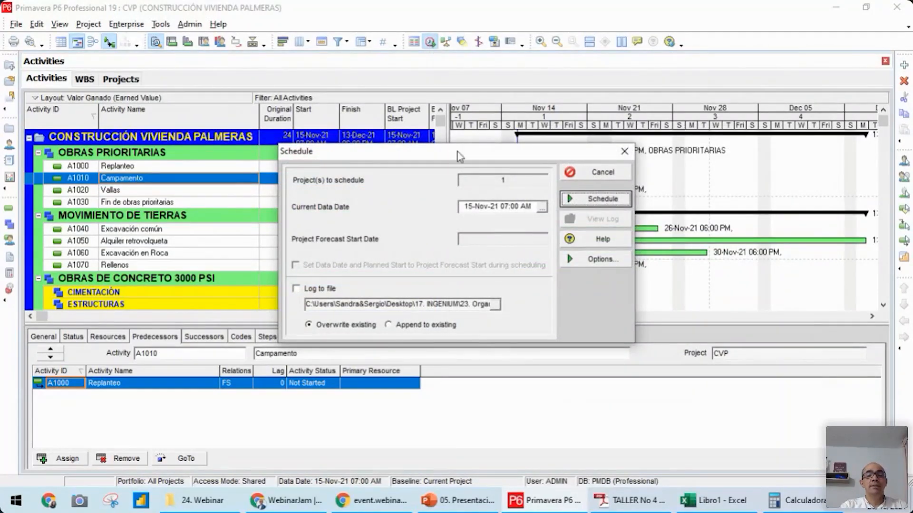
left_click(606, 261)
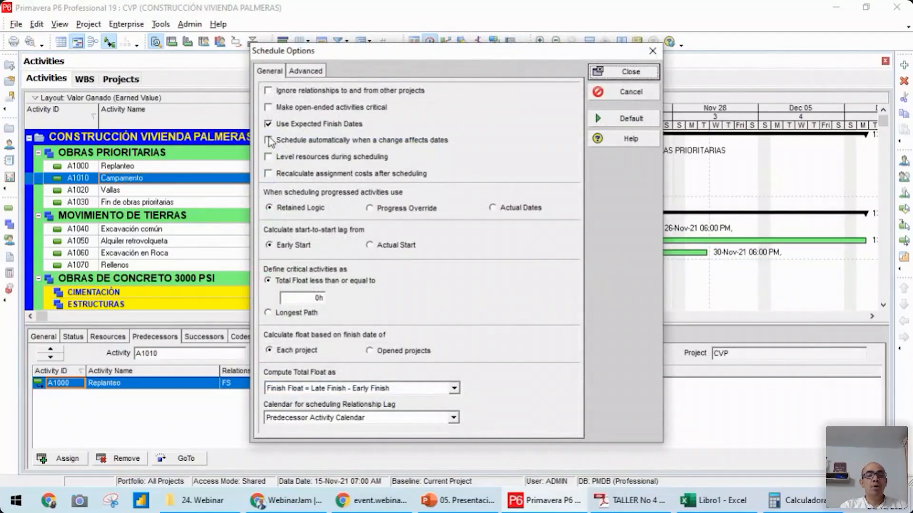
left_click(269, 140)
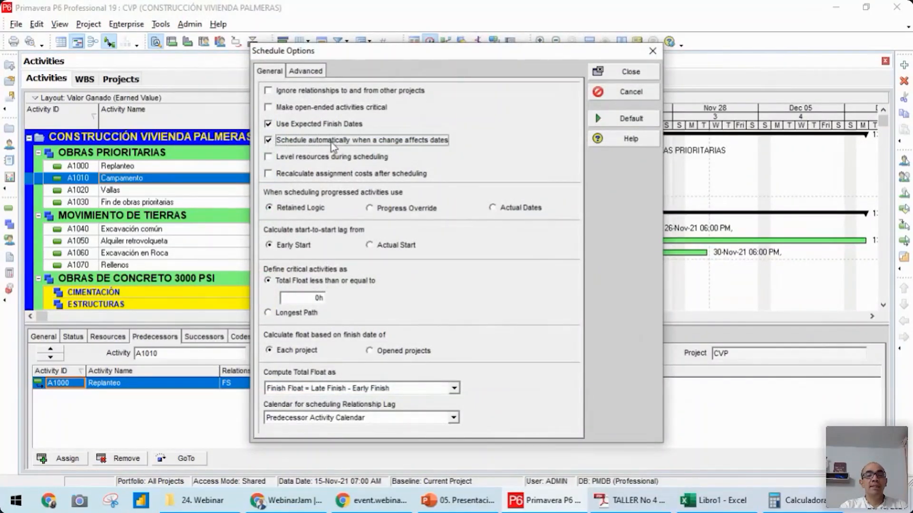
left_click(608, 71)
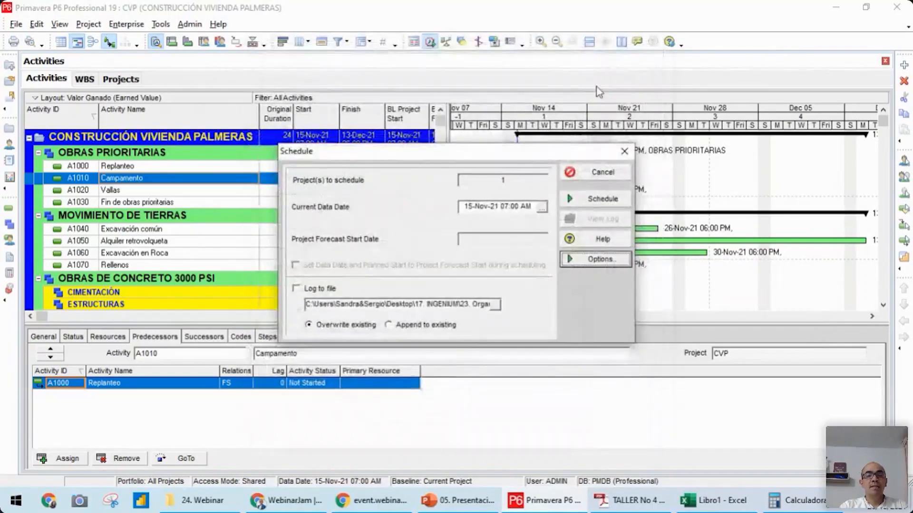
left_click(600, 199)
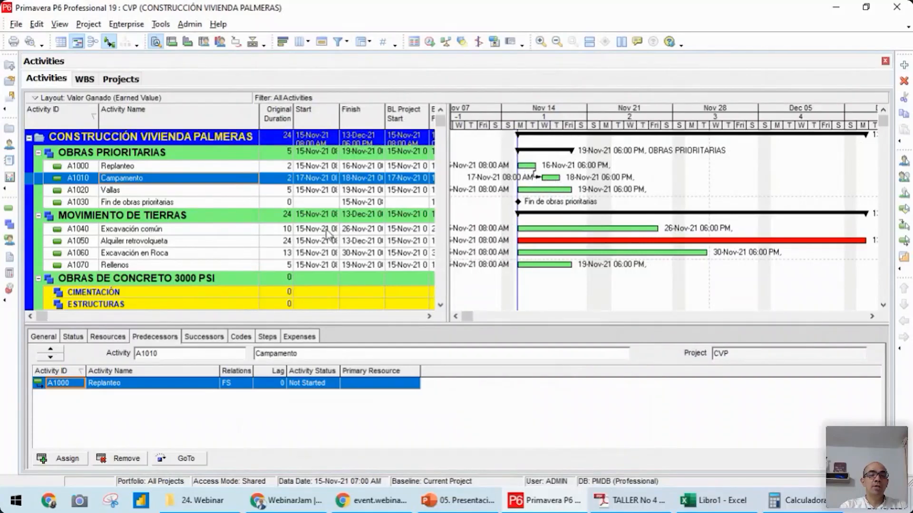
Assign Campamento as the predecessor of Vallas
left_click(155, 192)
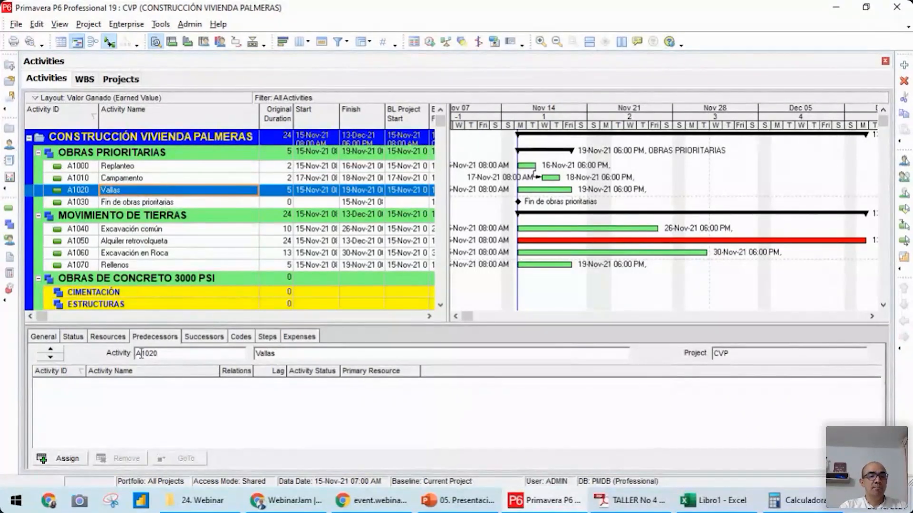
left_click(67, 459)
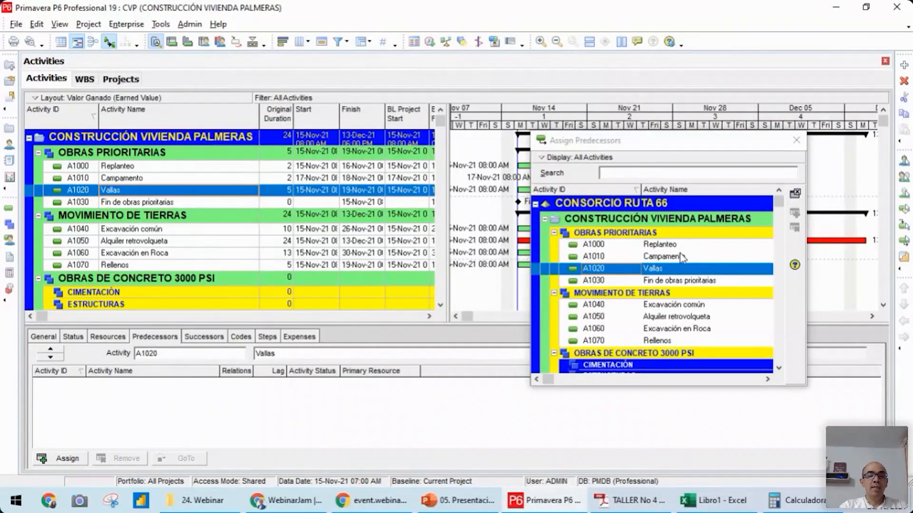
double_click(676, 257)
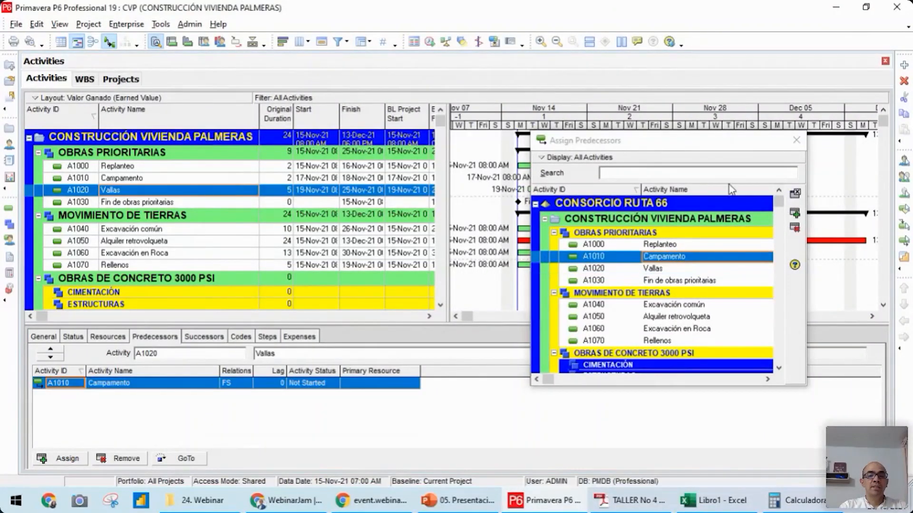
Close the Assign Predecessors dialog and bring the full project timespan of the Gantt chart into view
left_click_drag(712, 140, 770, 224)
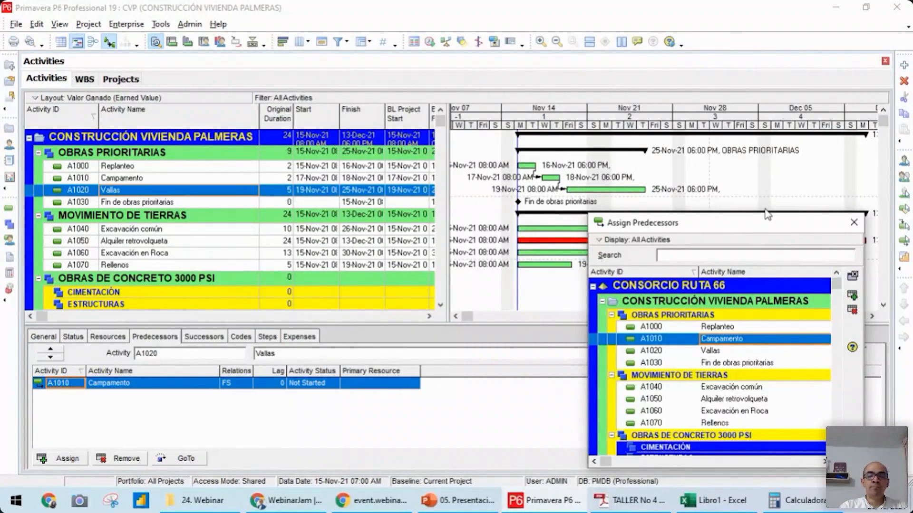
left_click(853, 222)
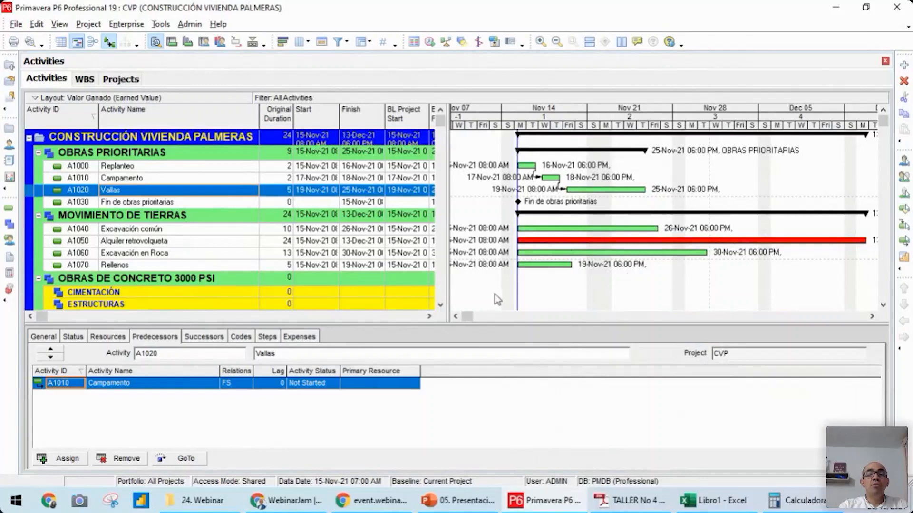
mouse_move(468, 317)
left_mouse_down()
mouse_move(692, 315)
mouse_move(485, 315)
left_mouse_up()
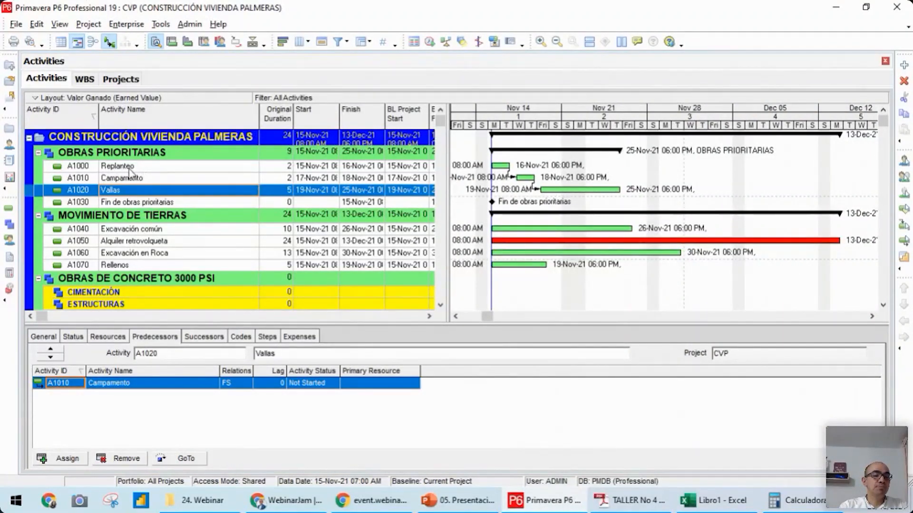
left_click(204, 511)
left_click(204, 511)
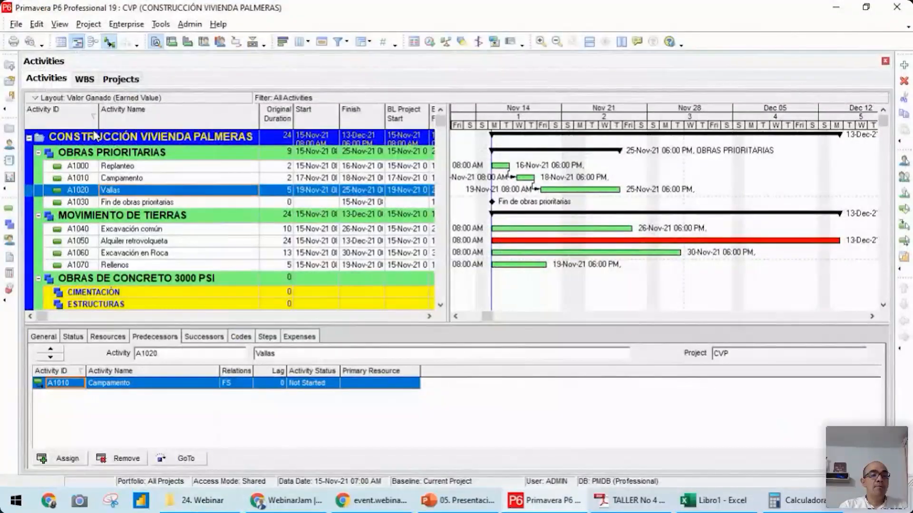
Open the CVP project from the project list and select its Replanteo activity
left_click(16, 27)
left_click(17, 27)
left_click(9, 131)
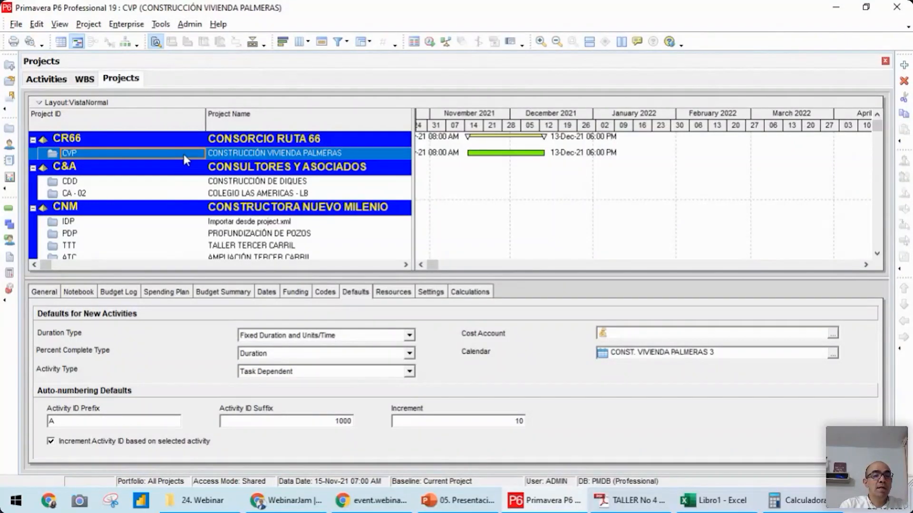
right_click(184, 153)
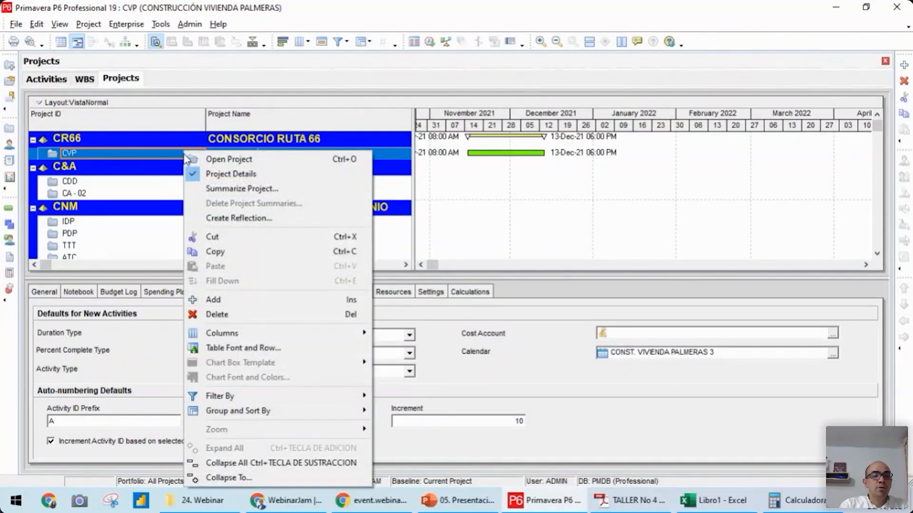
left_click(224, 159)
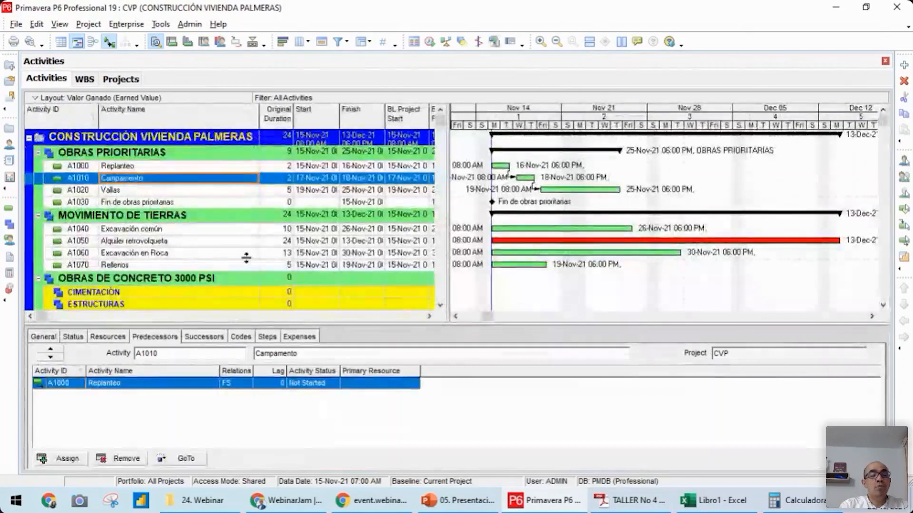
left_click(188, 191)
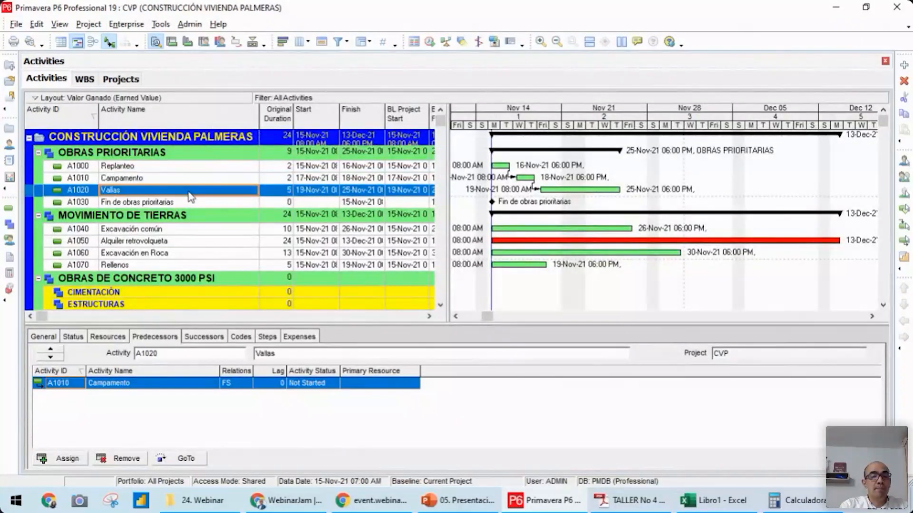
left_click(164, 169)
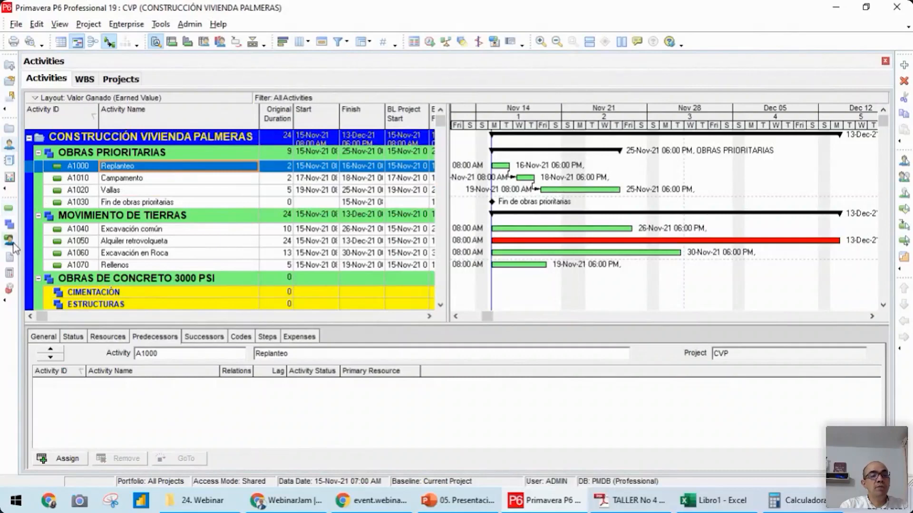
Add a new resource in the resource list and place it at the top level, above Recurso
left_click(9, 145)
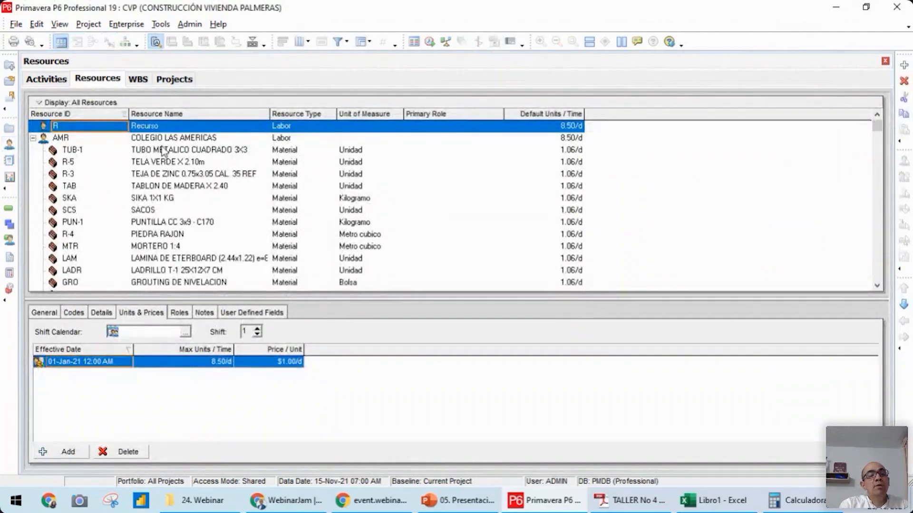
left_click(183, 130)
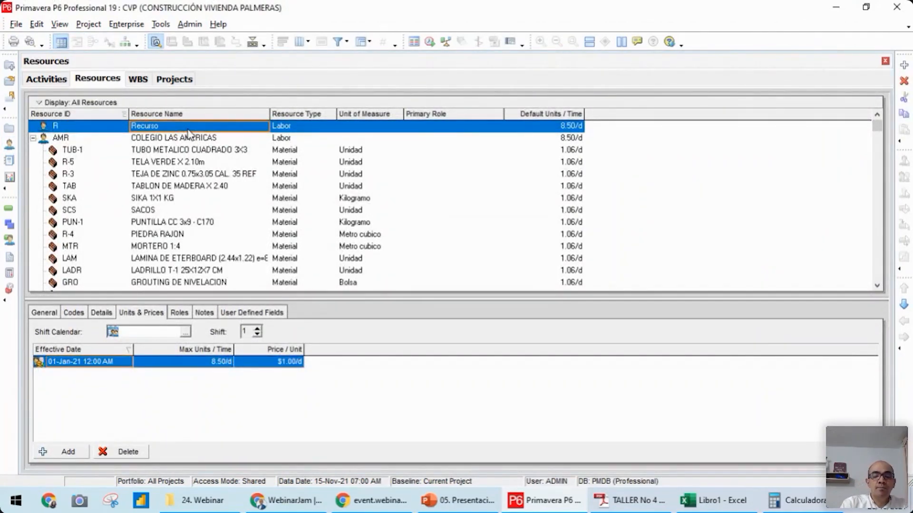
key("Insert")
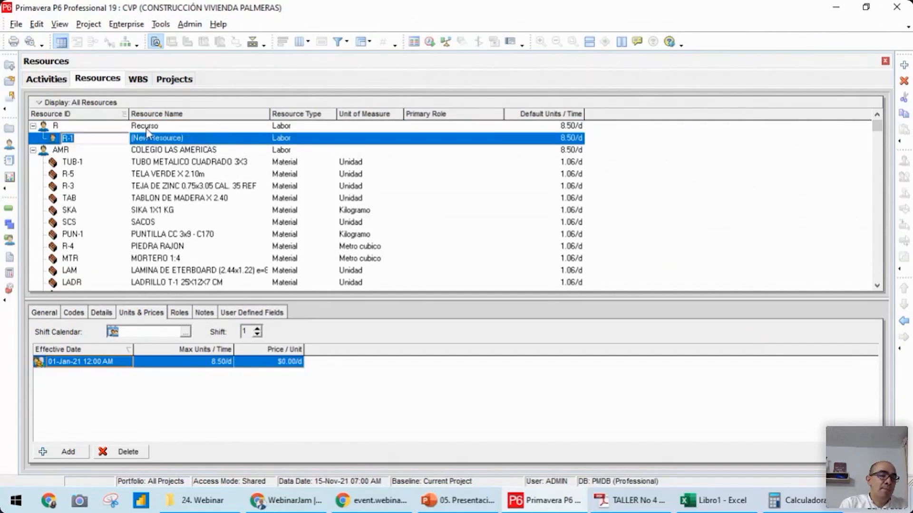
left_click(903, 321)
left_click(903, 288)
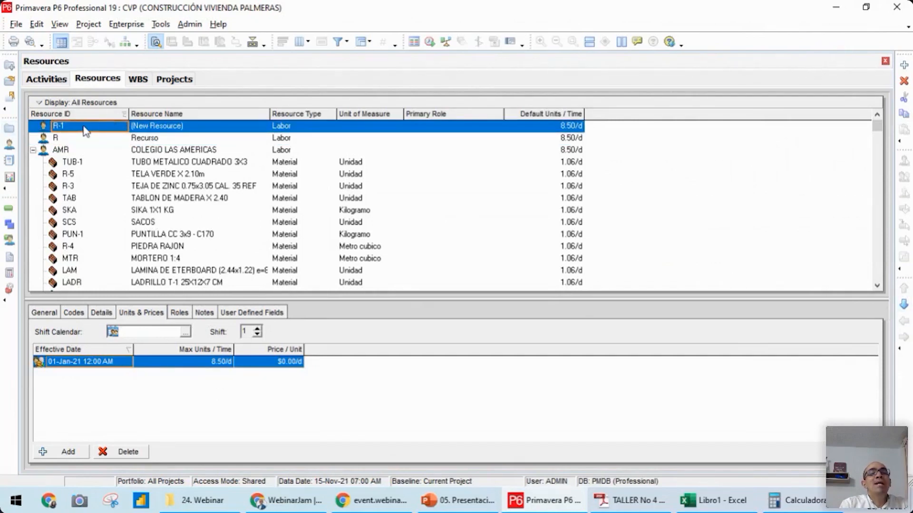
Give the new top-level resource the ID CVP and the name CONSTRUCCIÓN VIVIENDA PALMERAS
left_click(184, 128)
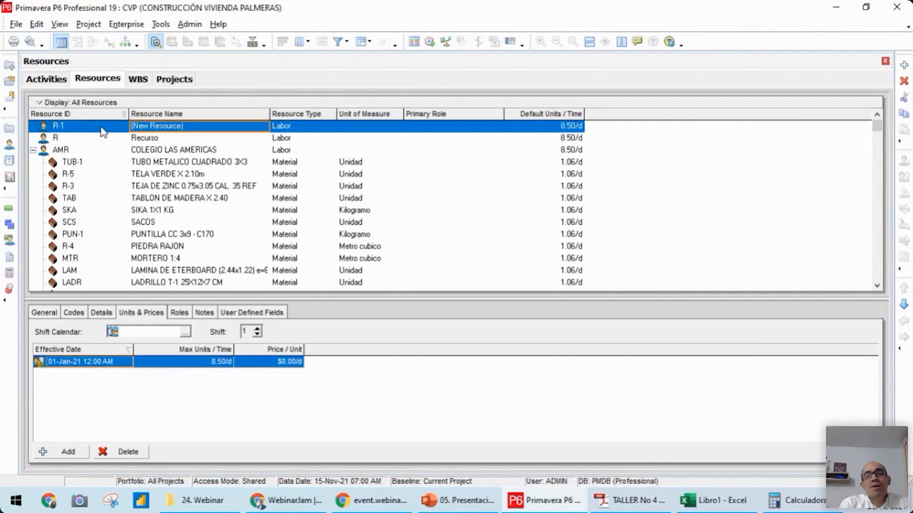
left_click(102, 130)
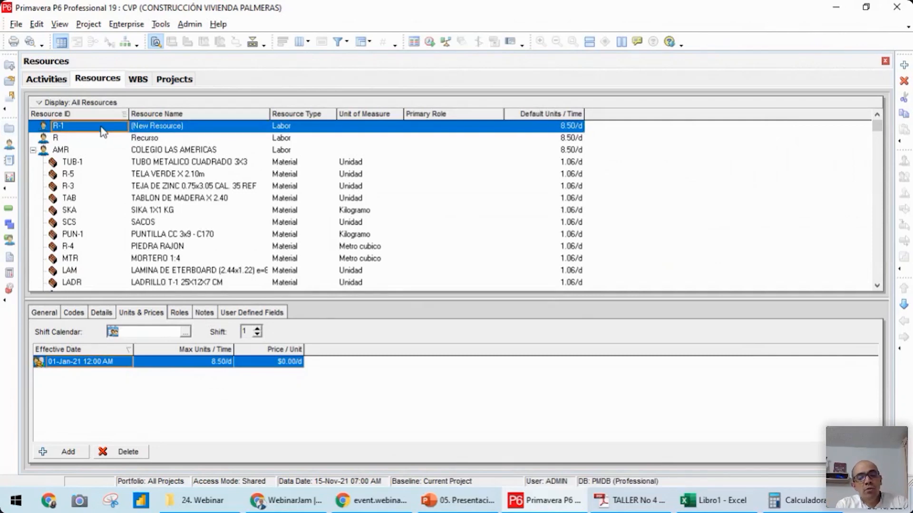
type("CVP")
key("Return")
left_click(166, 130)
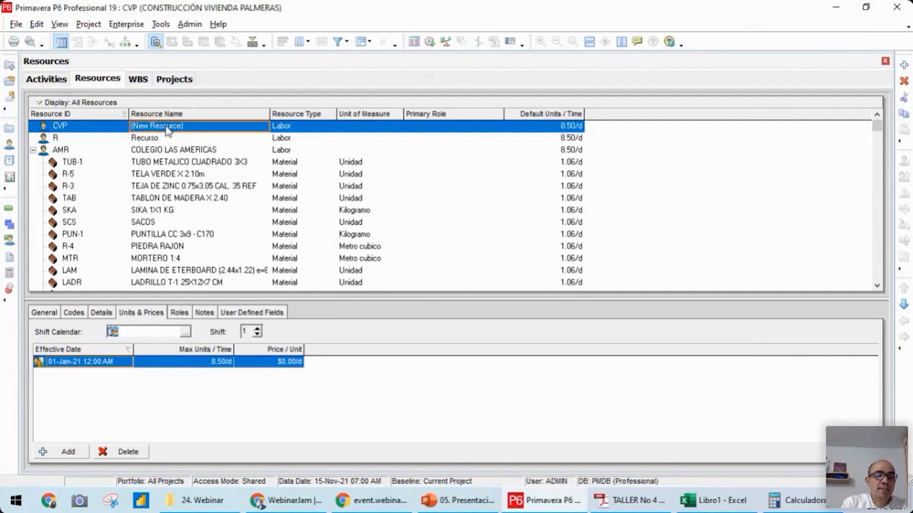
type("CONSTRUCCIÓN VIV")
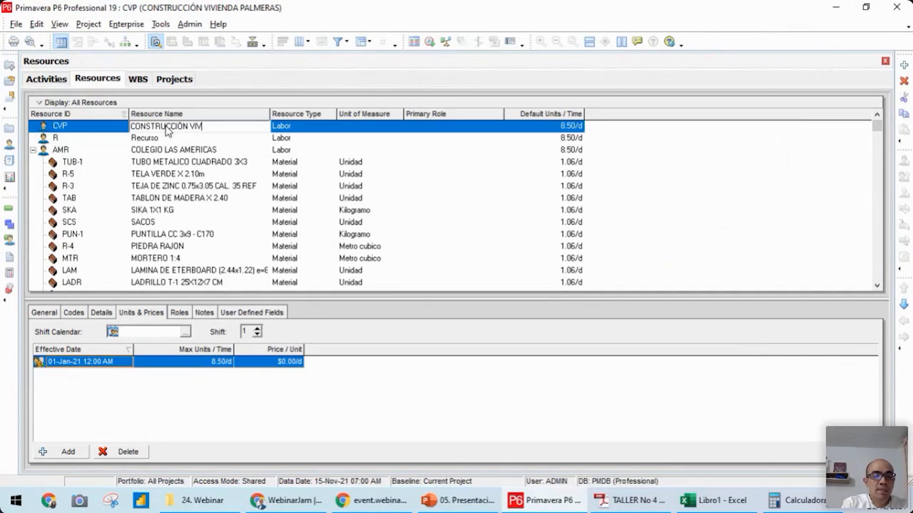
type("IENDA PALMERAS")
key("Return")
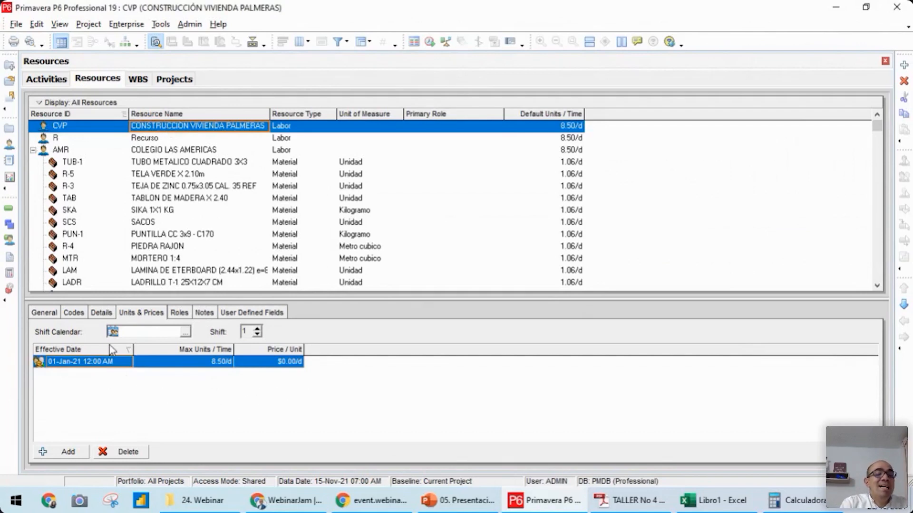
Assign the global calendar CONST. VIVIENDA PALMERAS 3 to the CVP resource
left_click(102, 313)
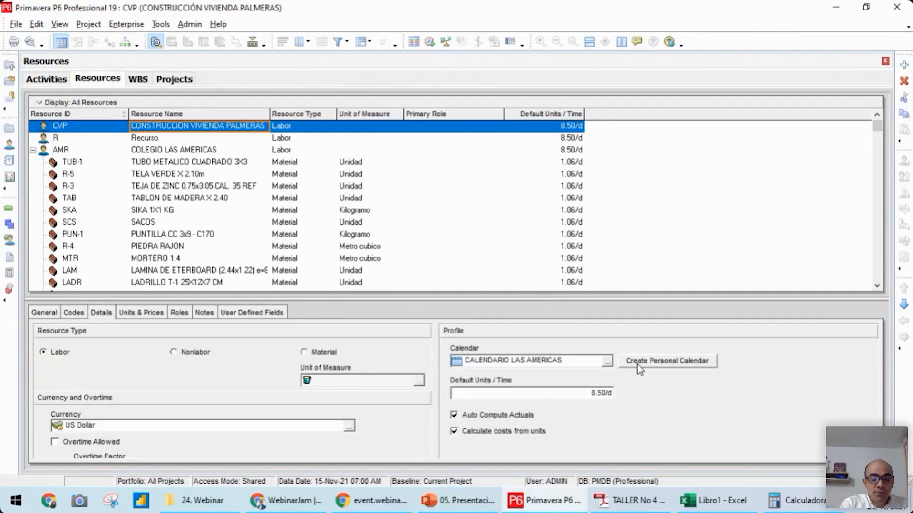
left_click(608, 363)
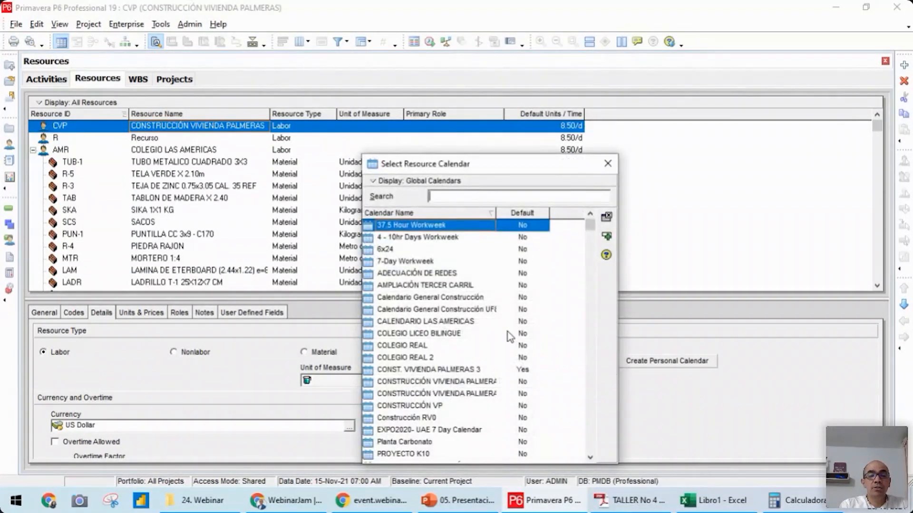
left_click_drag(591, 232, 591, 261)
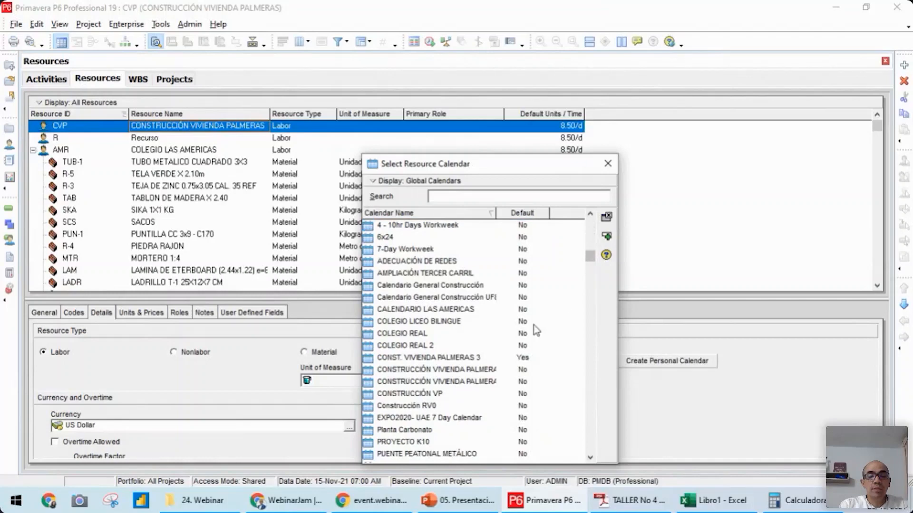
double_click(449, 362)
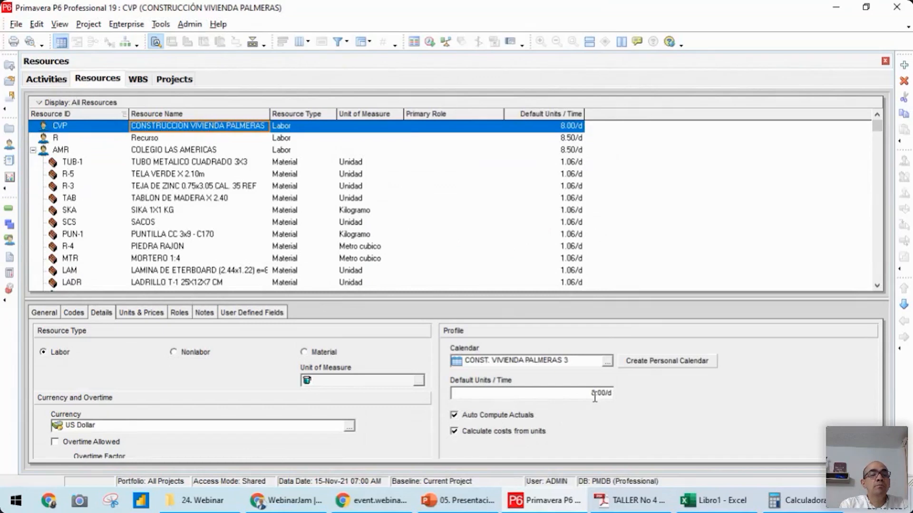
Add a labor resource named Obrero under CONSTRUCCIÓN VIVIENDA PALMERAS
left_click(142, 141)
left_click(206, 127)
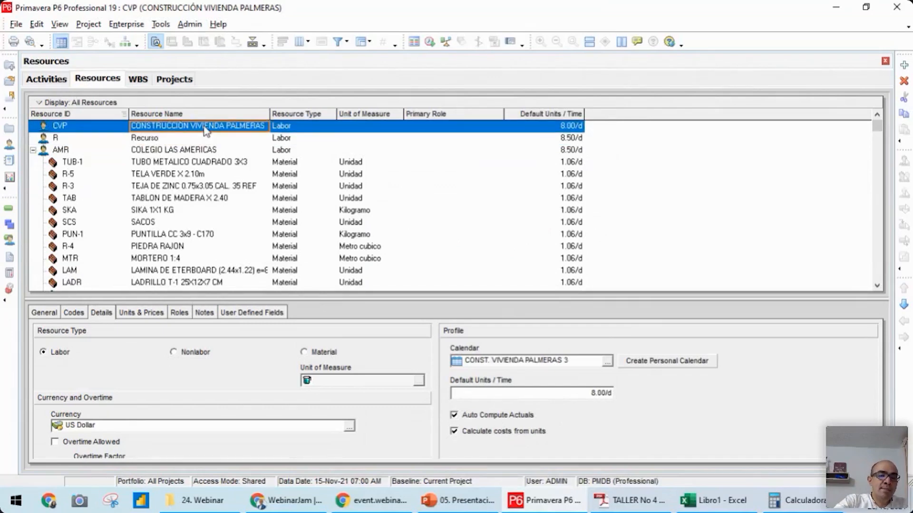
key("Insert")
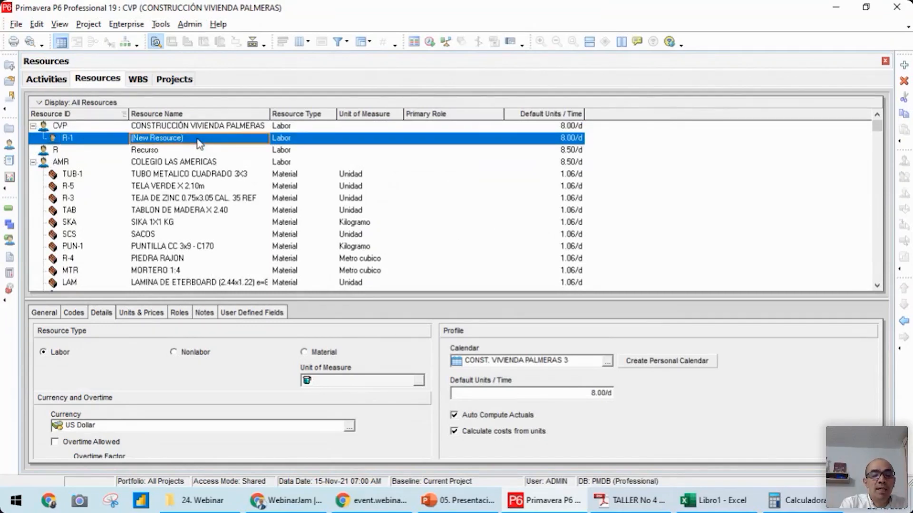
type("Obrero")
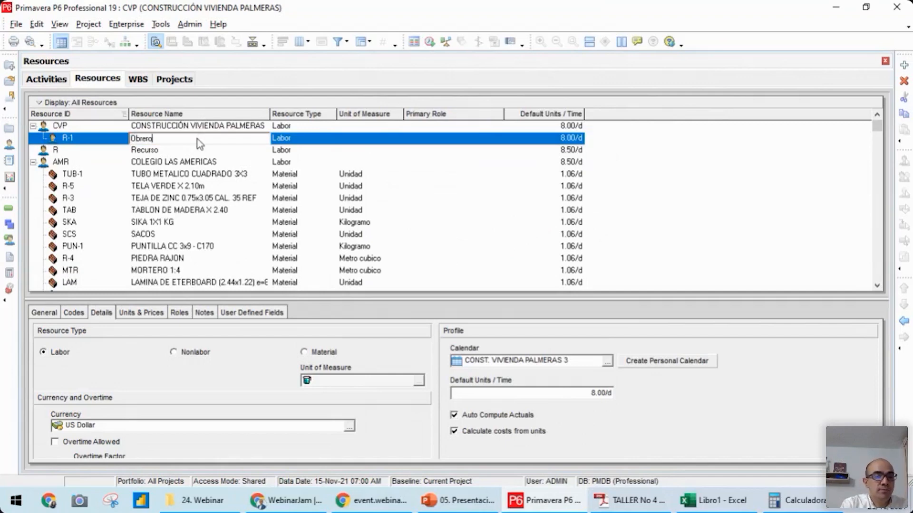
key("Return")
Add a labor resource named Capataz at the same level as Obrero
key("Insert")
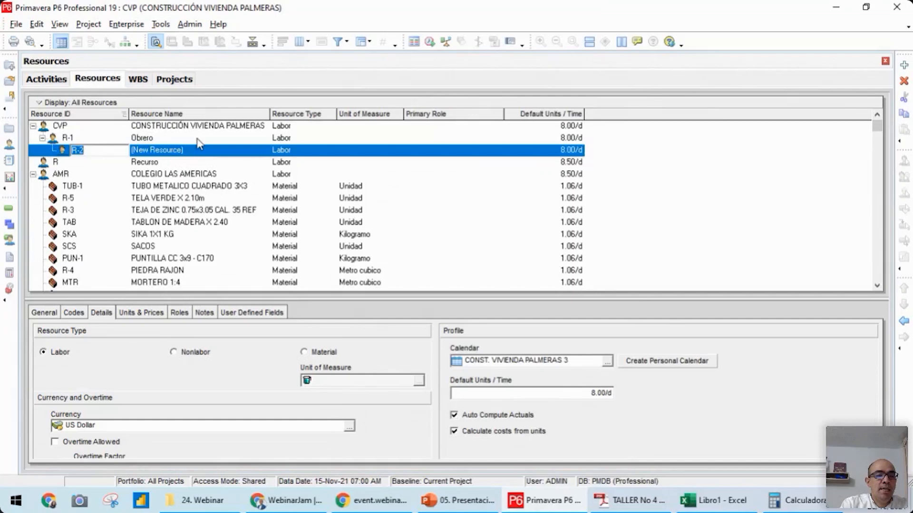
left_click(903, 321)
left_click(167, 151)
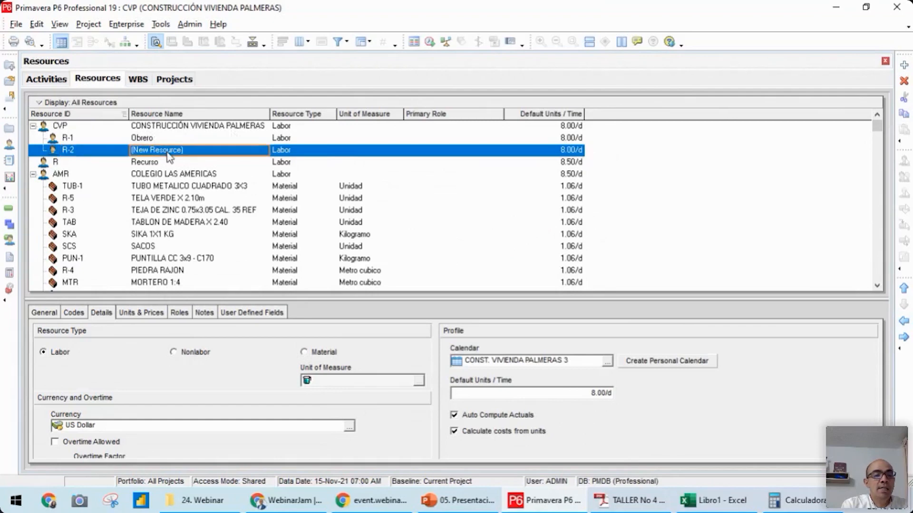
type("Capata")
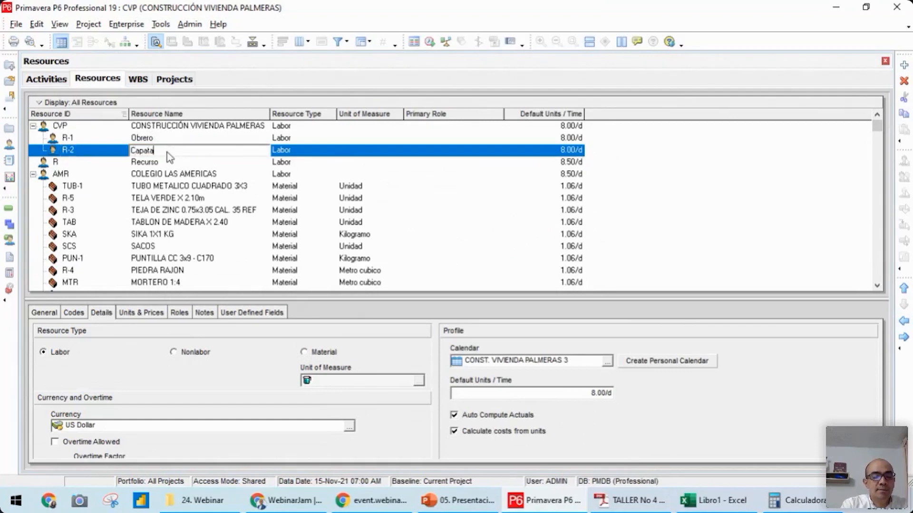
type("z")
key("Return")
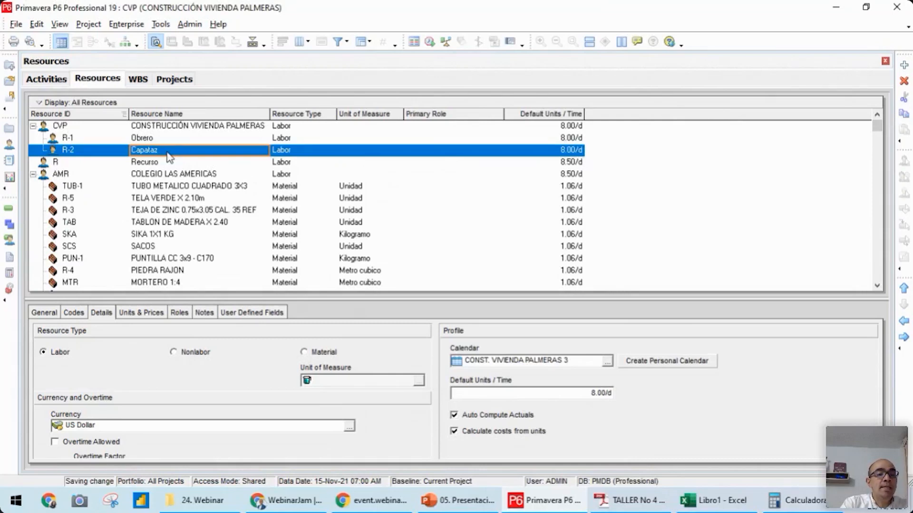
Add a labor resource named Ingeniero residente at the same level as Capataz
key("Insert")
key("ctrl+Left")
key("Right")
type("Ingenie")
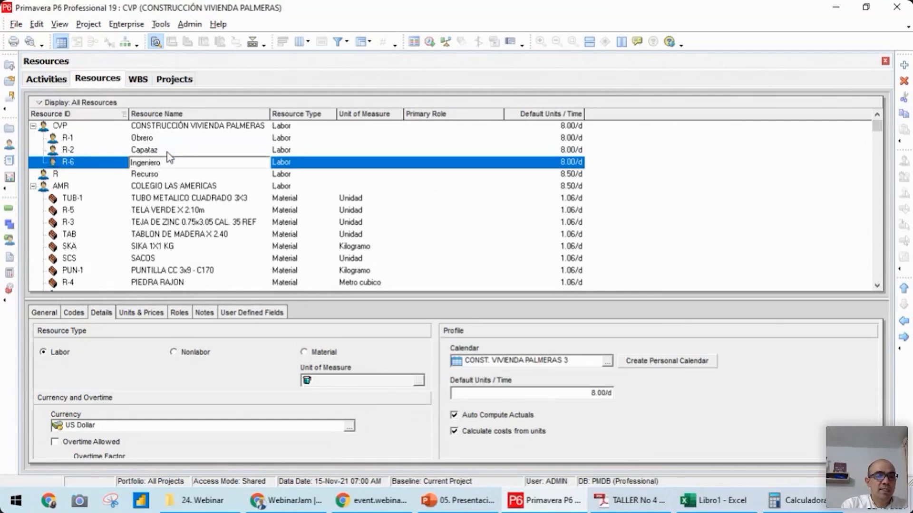
type("ro residente")
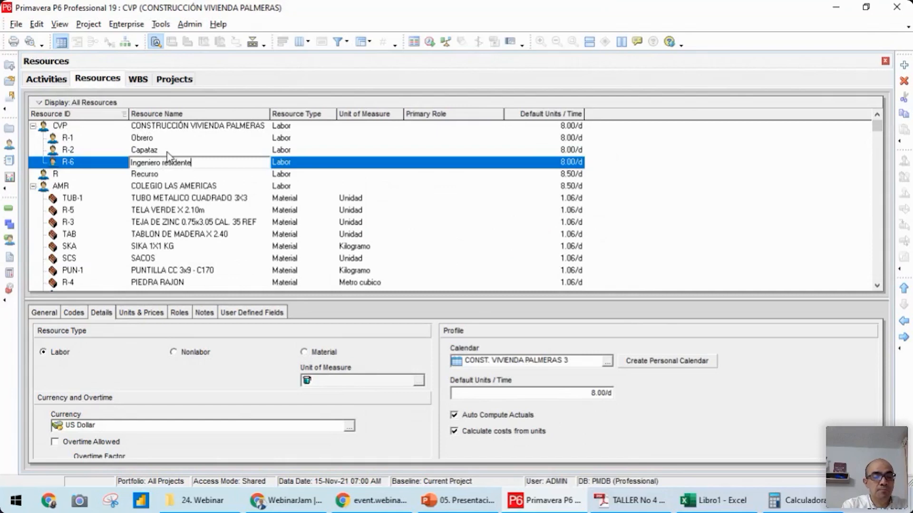
key("Return")
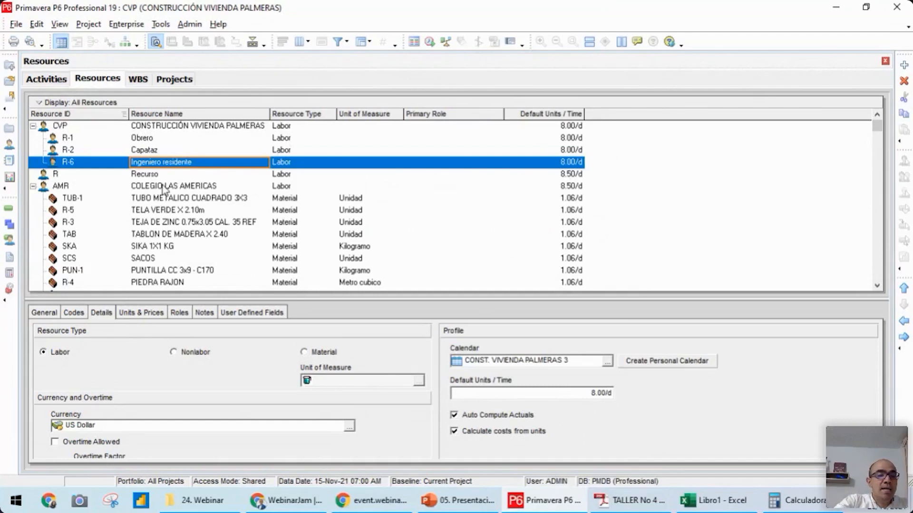
Add another resource at the same level as Ingeniero residente and set its resource type to Nonlabor
key("Insert")
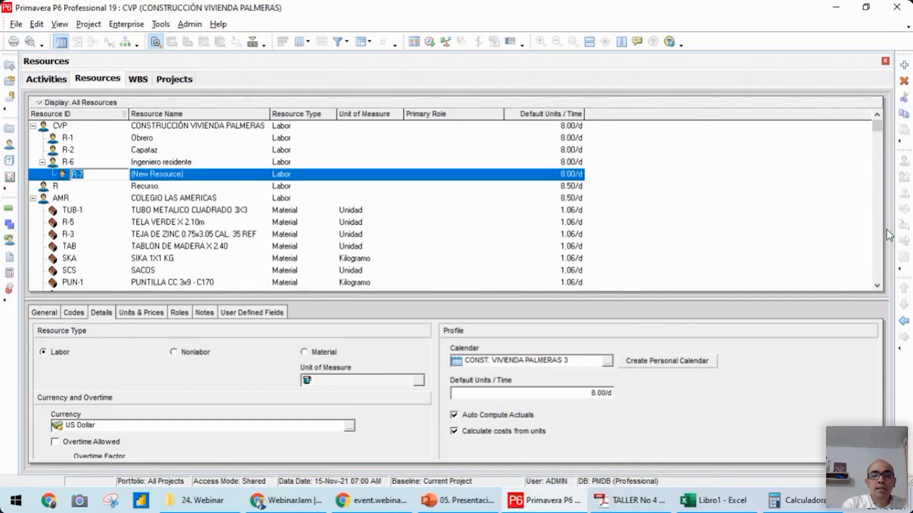
left_click(903, 322)
left_click(293, 177)
left_click(293, 178)
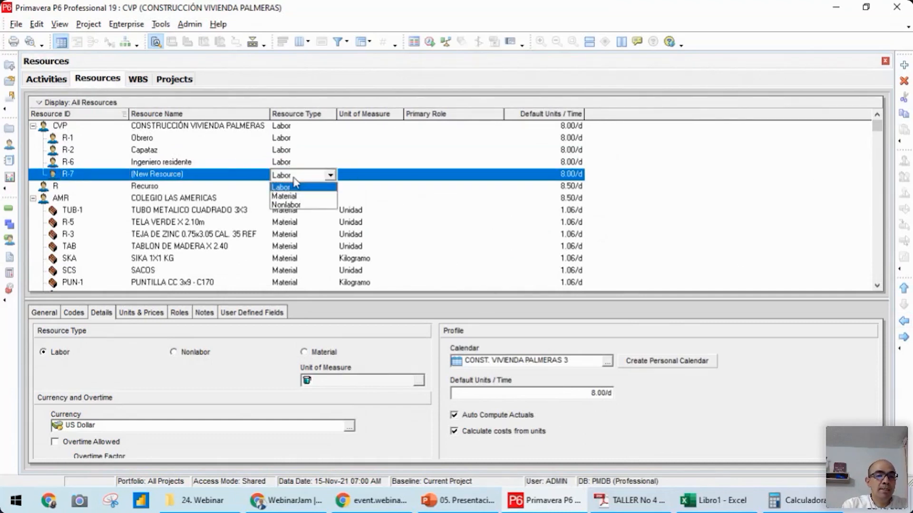
left_click(292, 206)
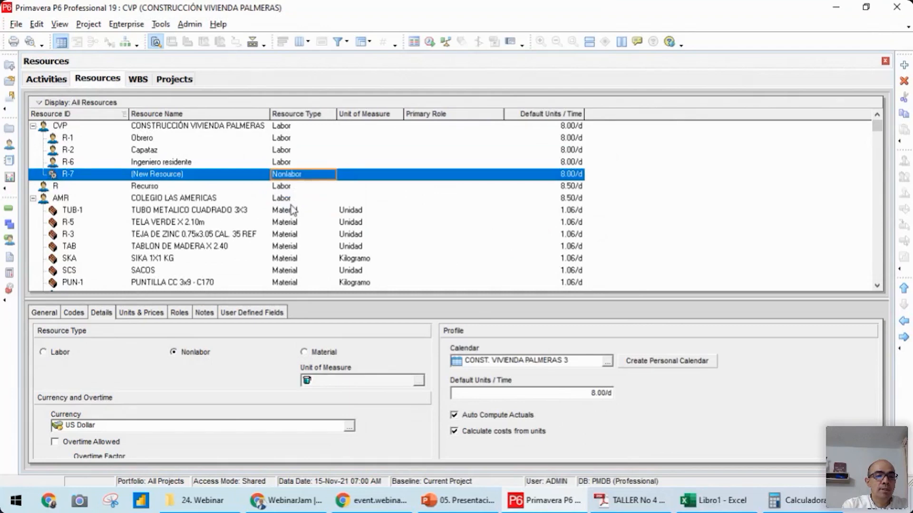
Name the new nonlabor resource under CONSTRUCCIÓN VIVIENDA PALMERAS Retroexcavadora
left_click(182, 176)
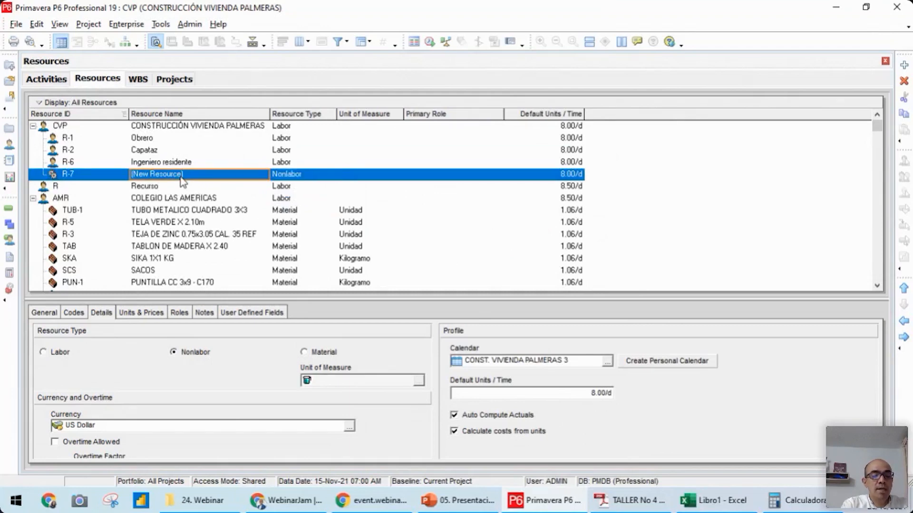
type("Retroexca")
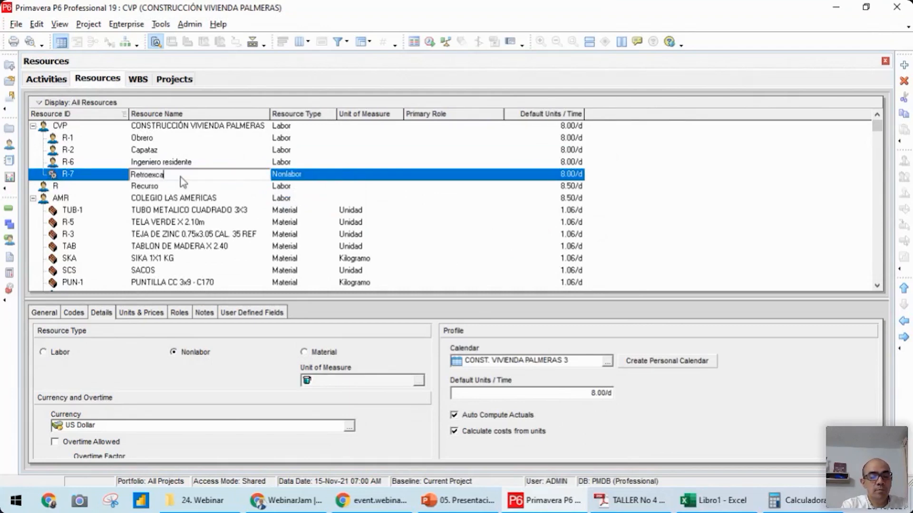
type("vadora")
key("Return")
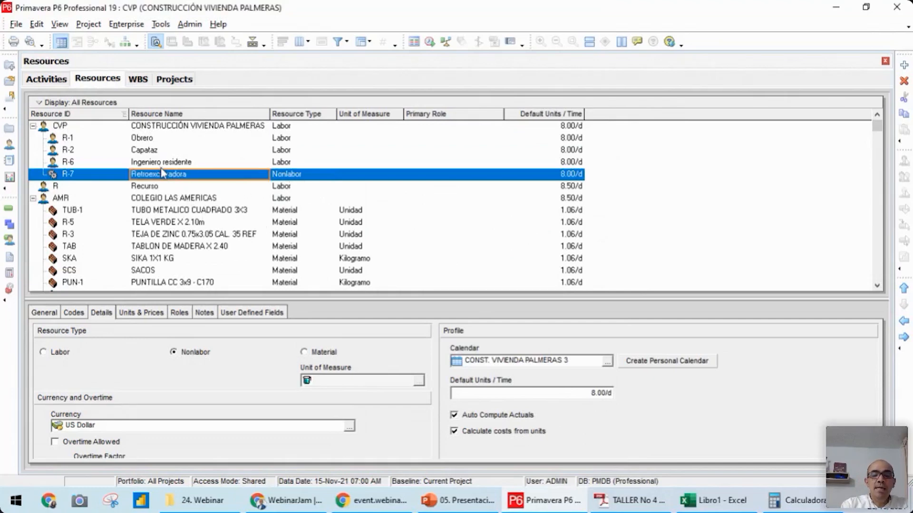
Add a resource named Concreto at the same level as Retroexcavadora and set its resource type to Material
key("Insert")
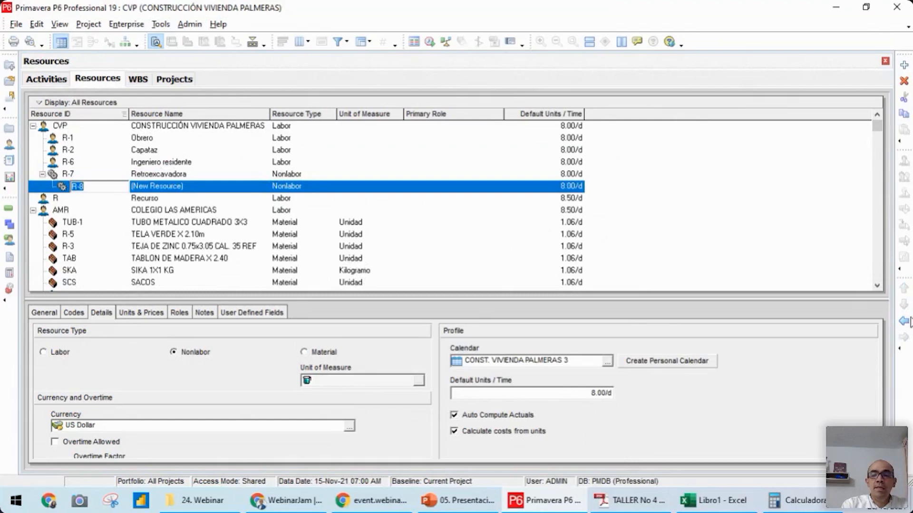
left_click(903, 323)
left_click(174, 190)
type("Concreto")
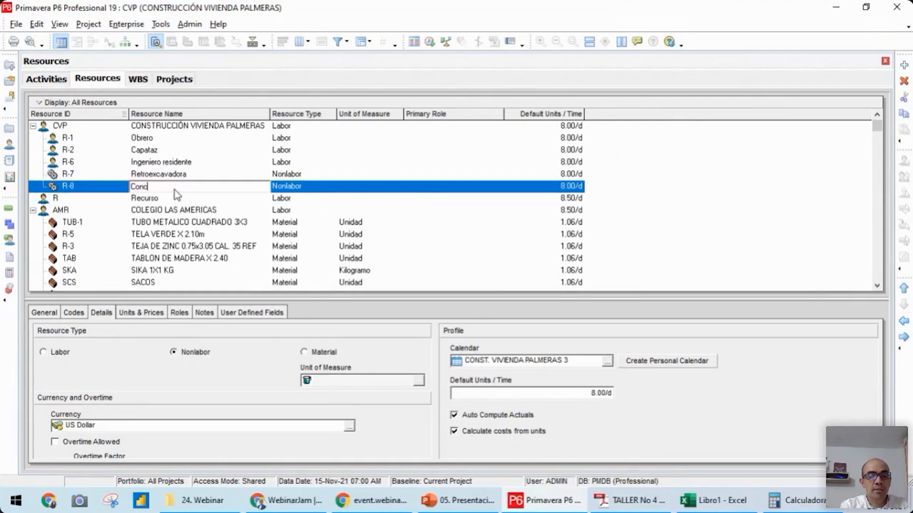
left_click(303, 188)
left_click(304, 190)
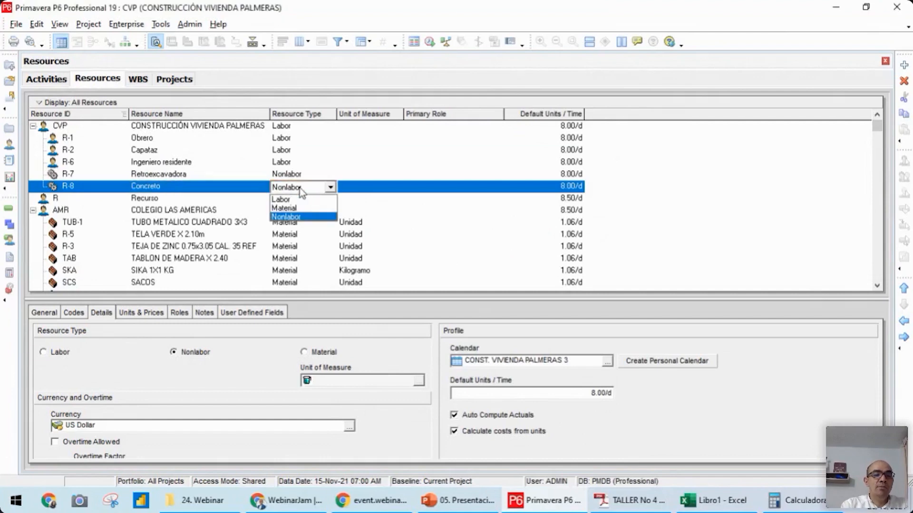
left_click(297, 214)
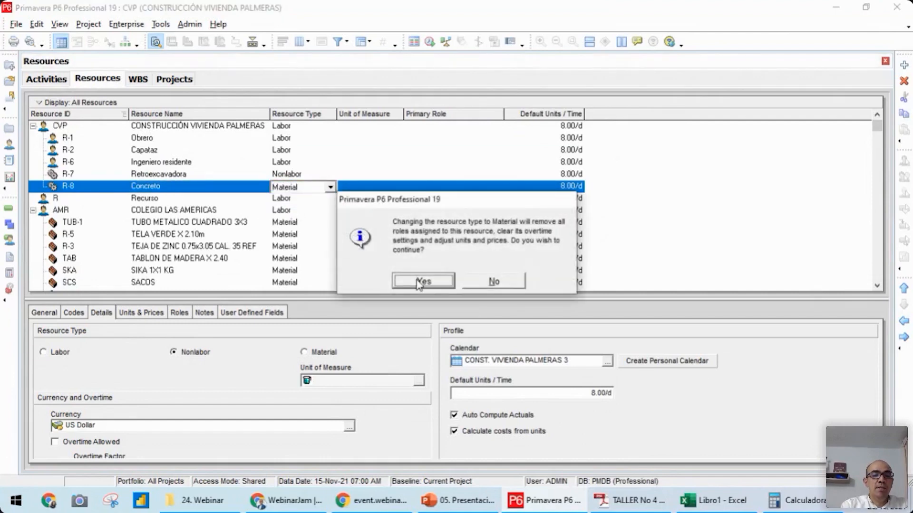
left_click(418, 281)
Review the units of measure selectable for Concreto and the ones defined in the admin categories
left_click(365, 186)
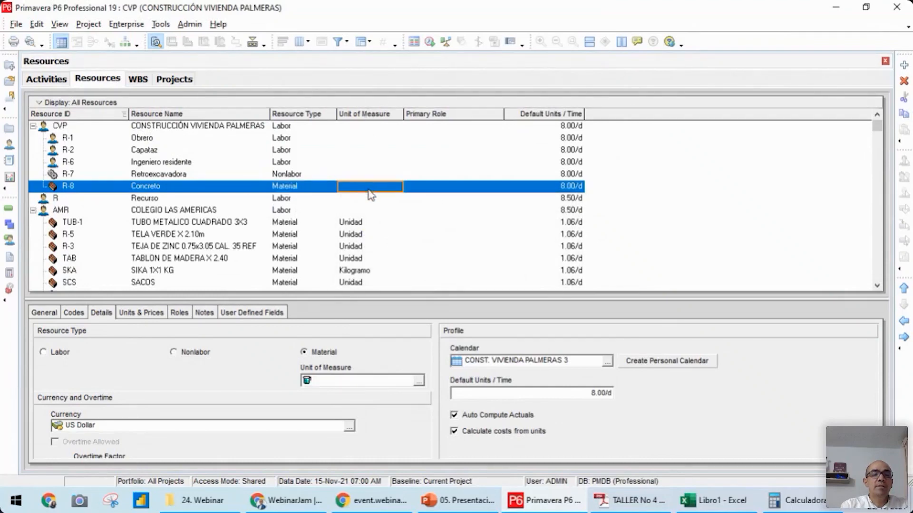
double_click(369, 187)
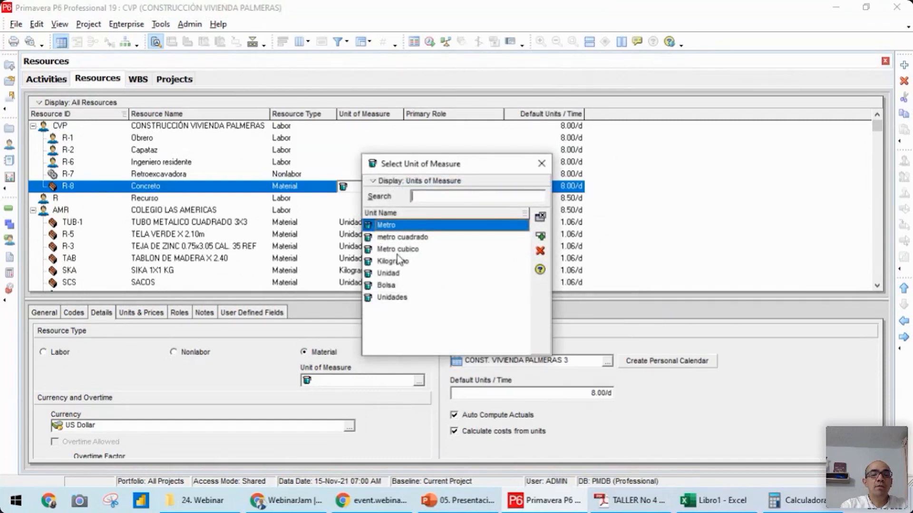
left_click(540, 166)
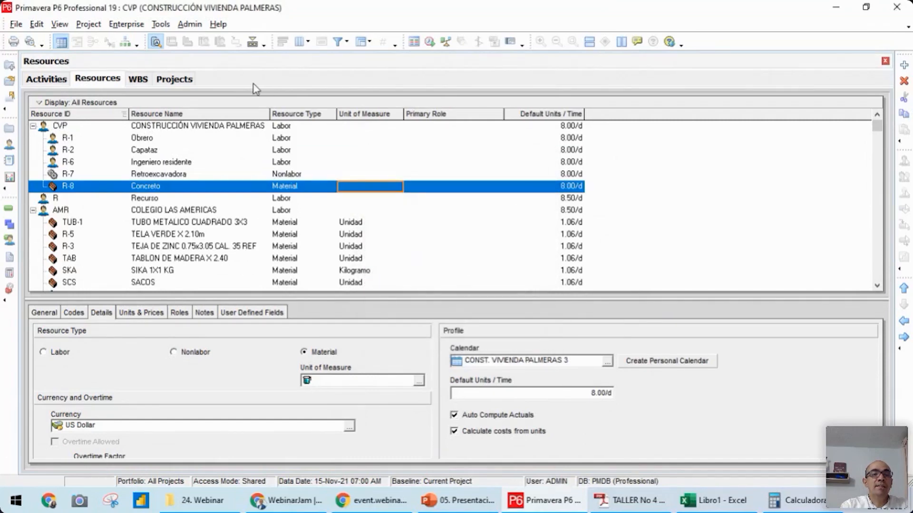
left_click(185, 28)
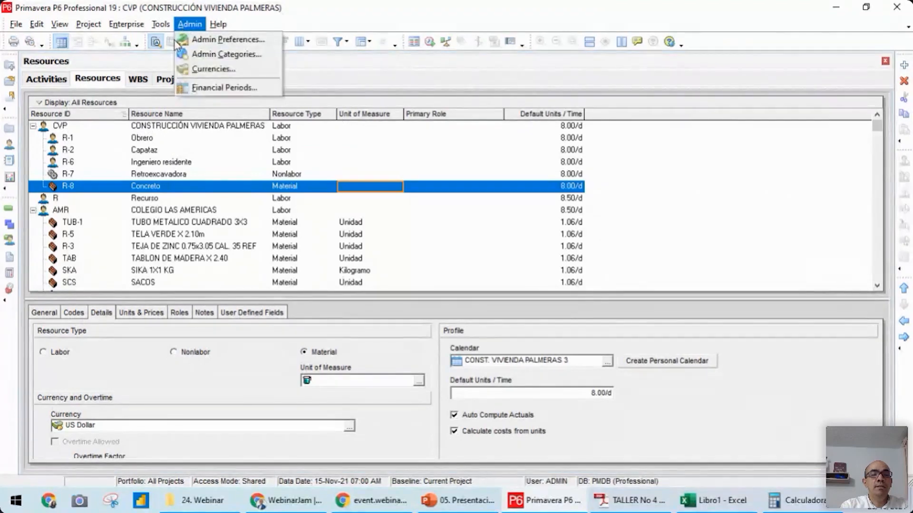
left_click(237, 55)
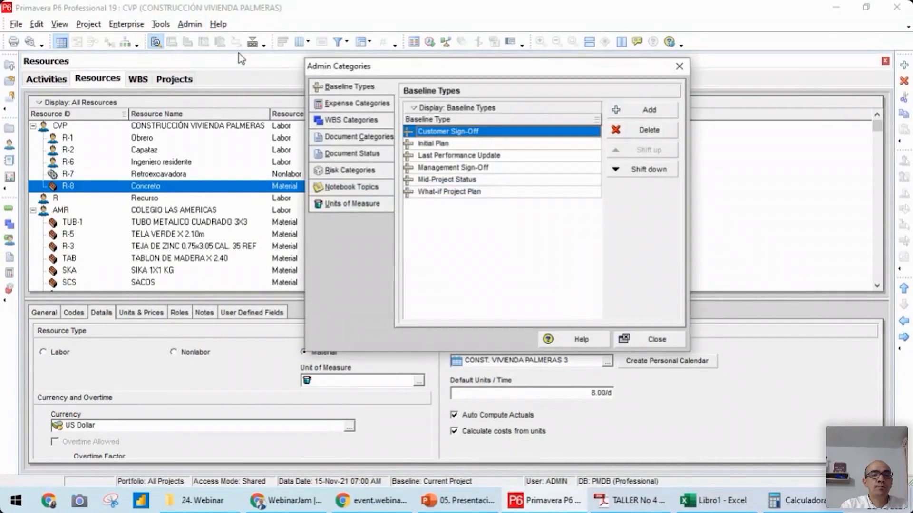
left_click(350, 204)
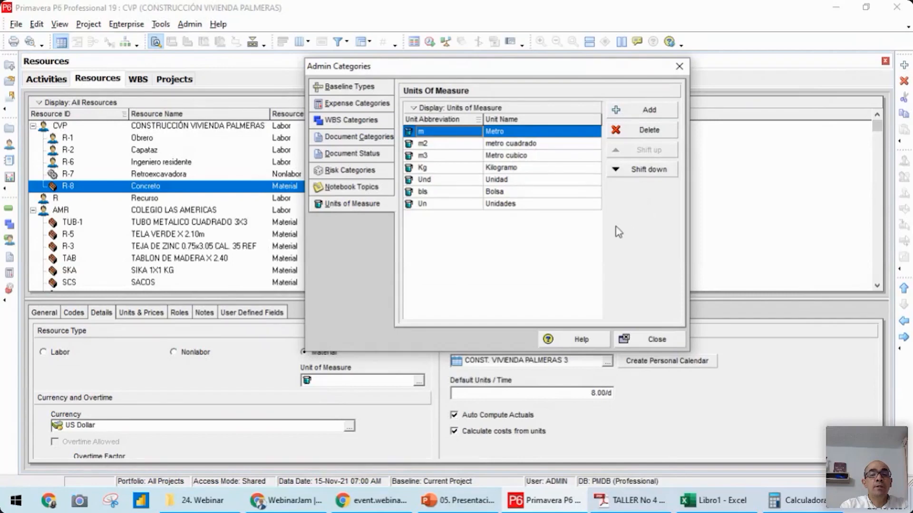
left_click(679, 68)
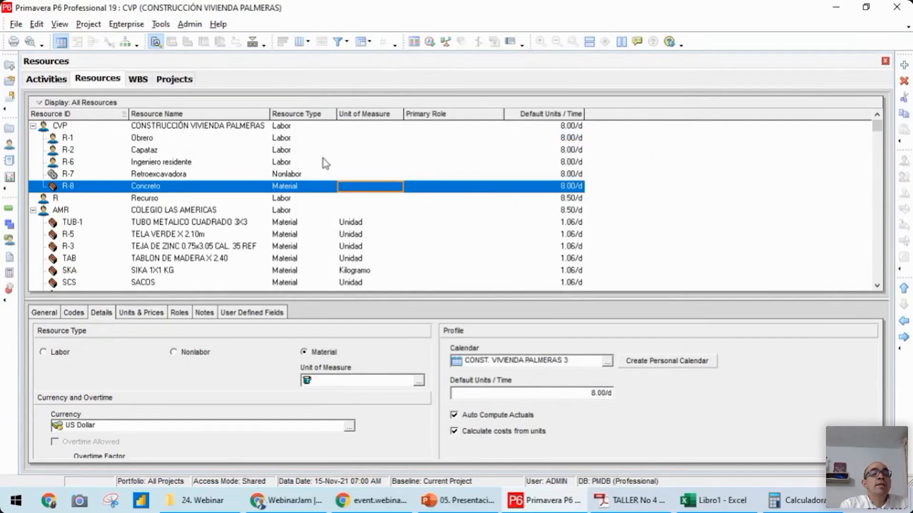
Set the price per unit of the Obrero resource to $55.00 per day
left_click(144, 142)
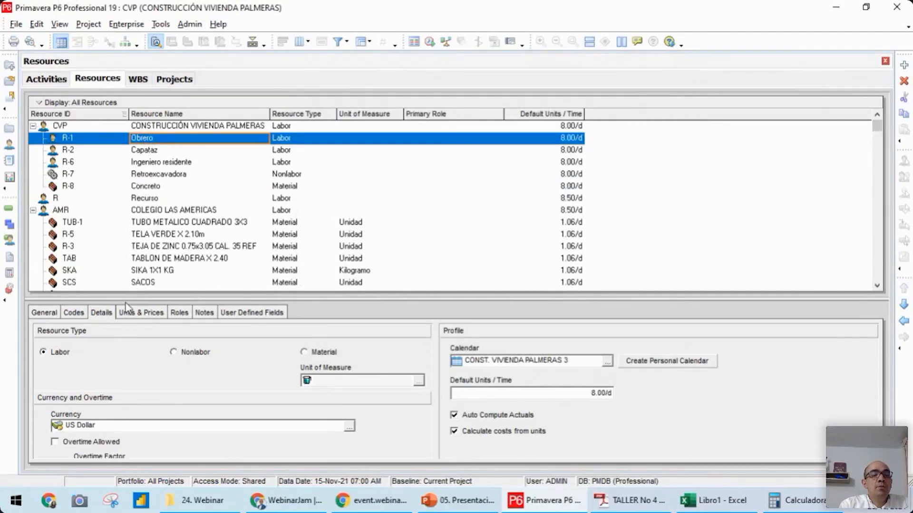
left_click(143, 314)
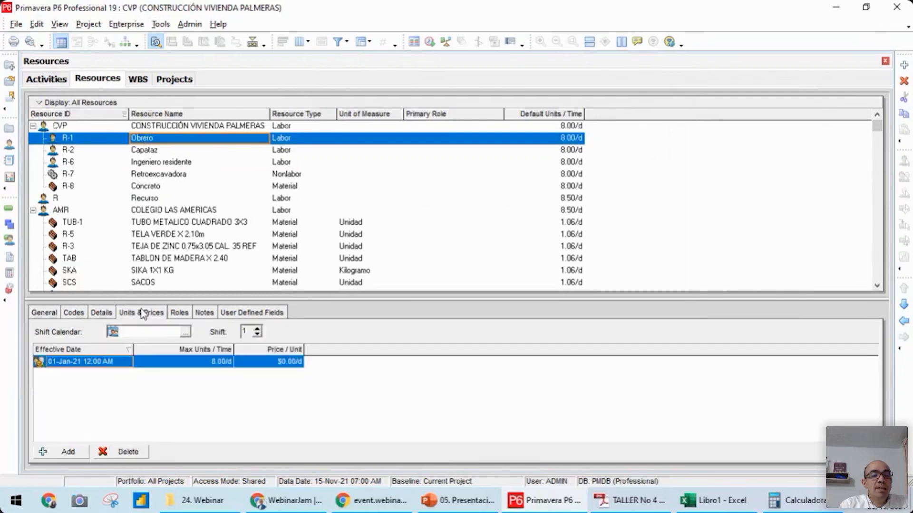
left_click(269, 362)
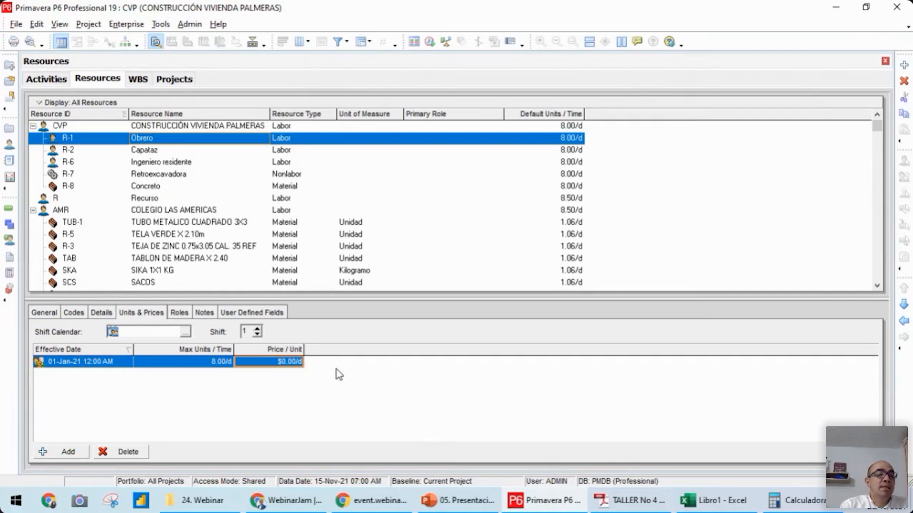
type("55")
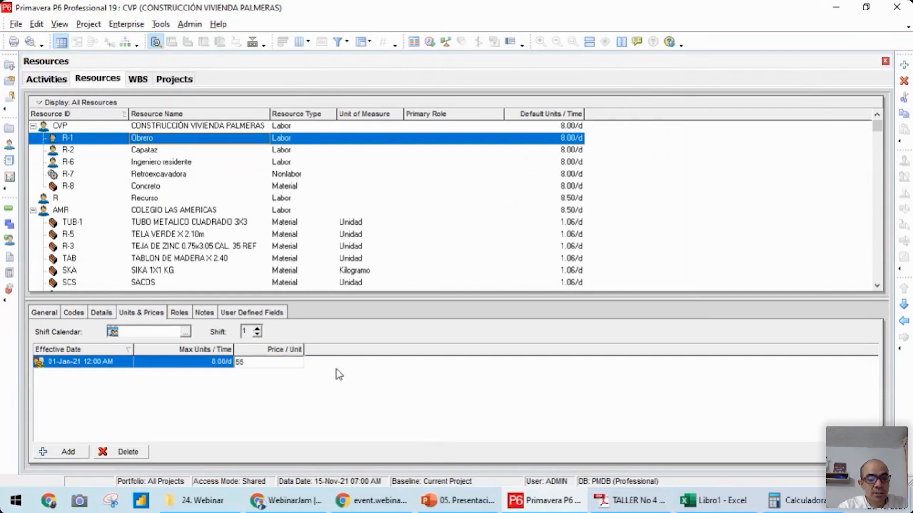
type(".00/d")
key("Return")
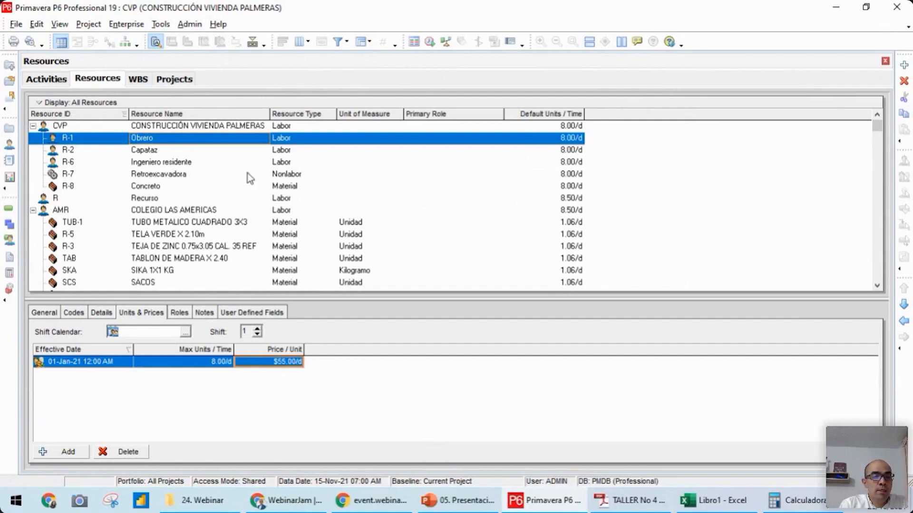
Set the price per unit of the Capataz resource to $80 per day
left_click(157, 152)
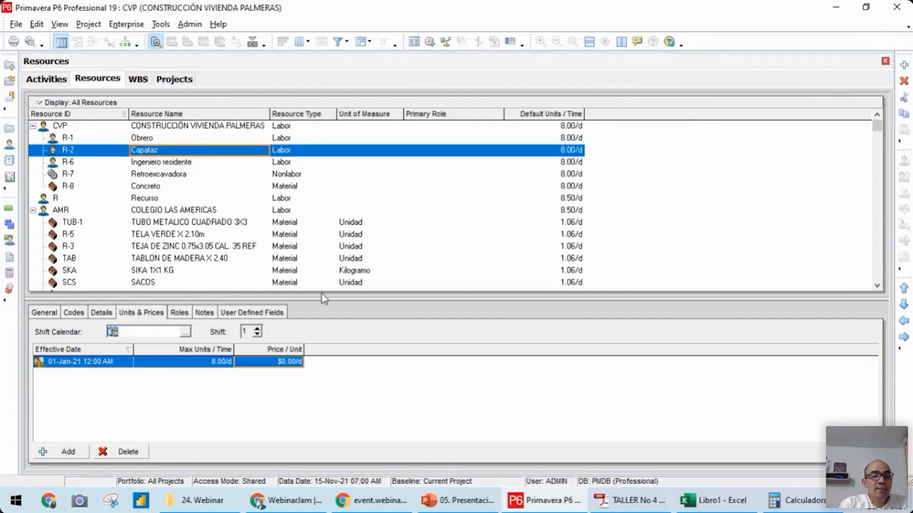
left_click(277, 363)
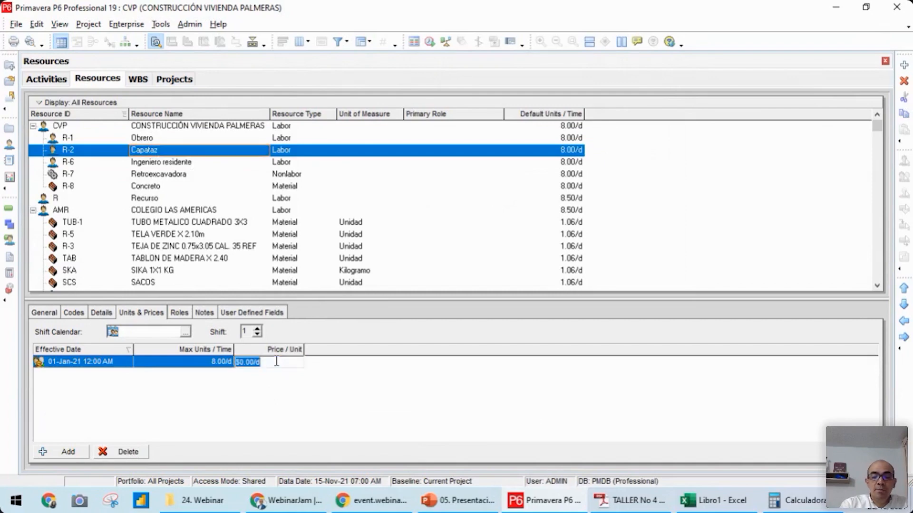
type("80")
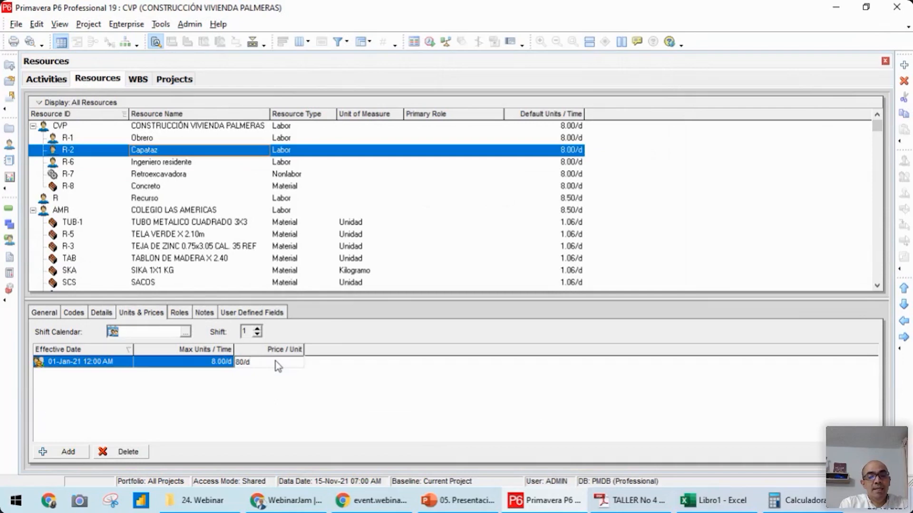
key("Return")
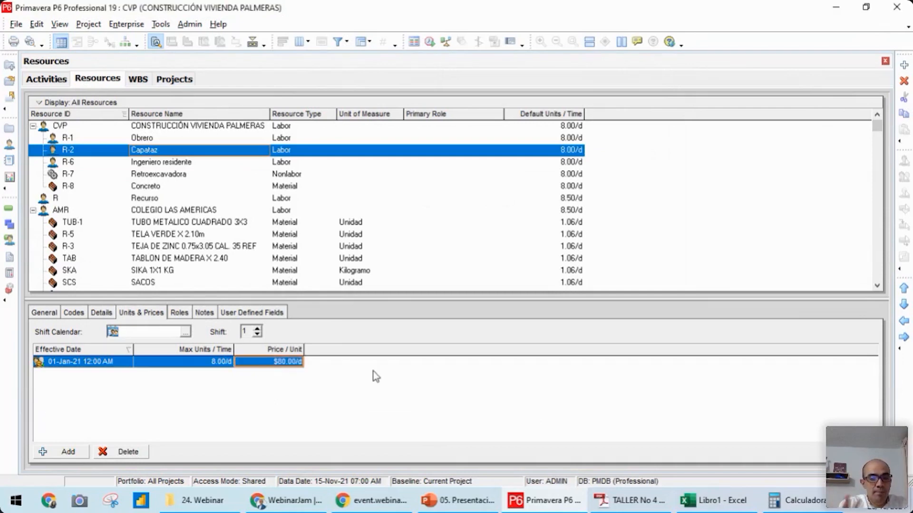
Set the price per unit of the Retroexcavadora resource to $220 per hour
left_click(161, 175)
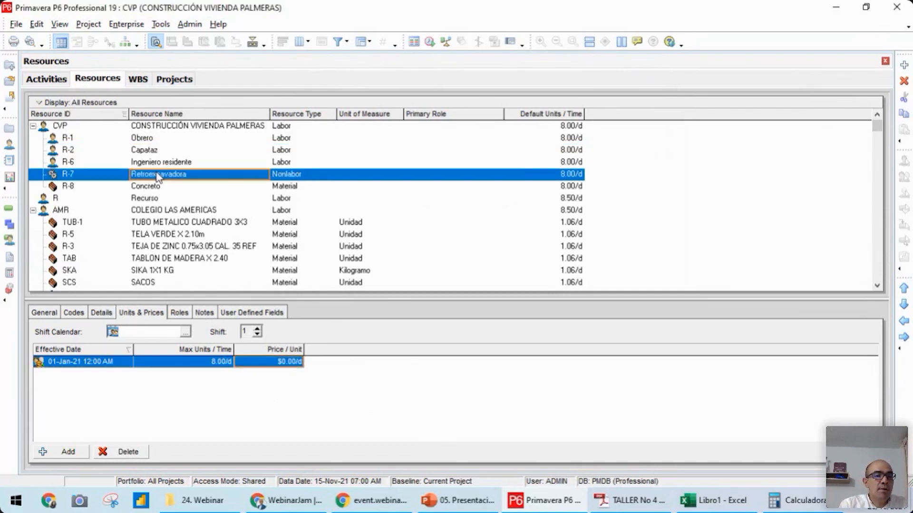
left_click(261, 362)
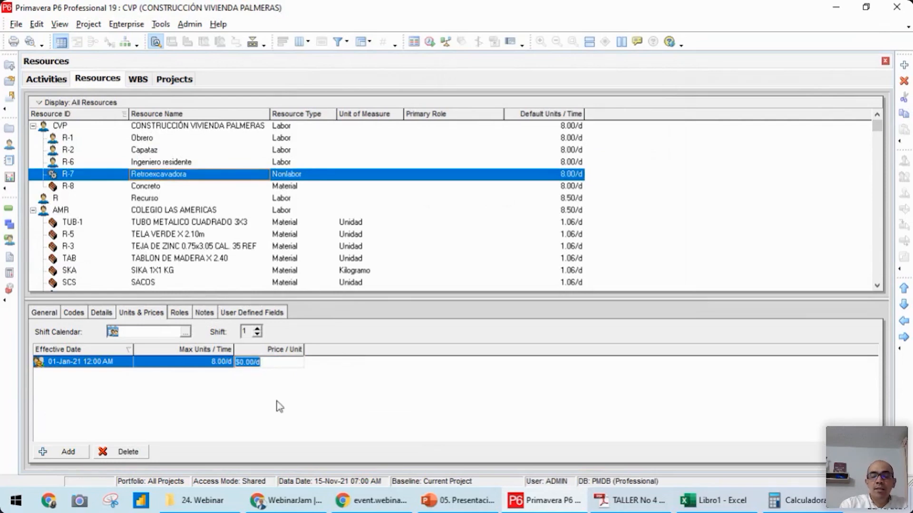
type("220")
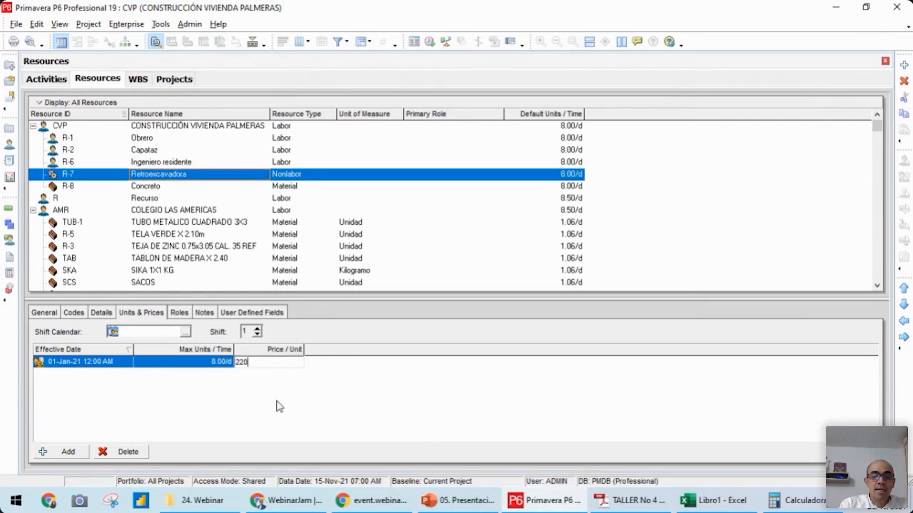
type("/h")
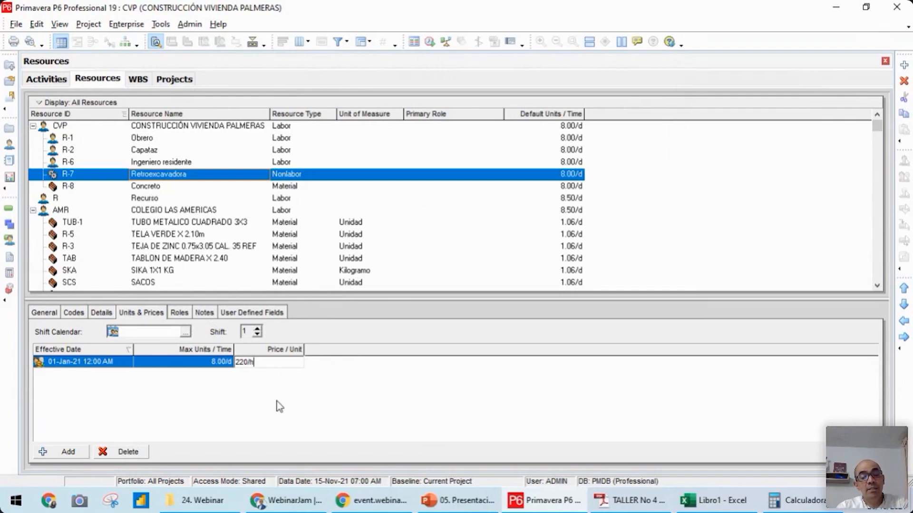
key("Return")
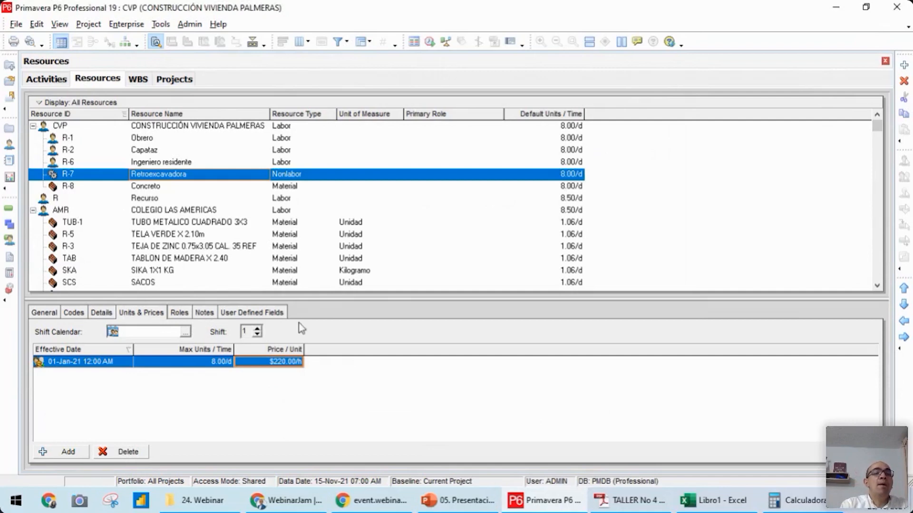
left_click(156, 150)
left_click(156, 174)
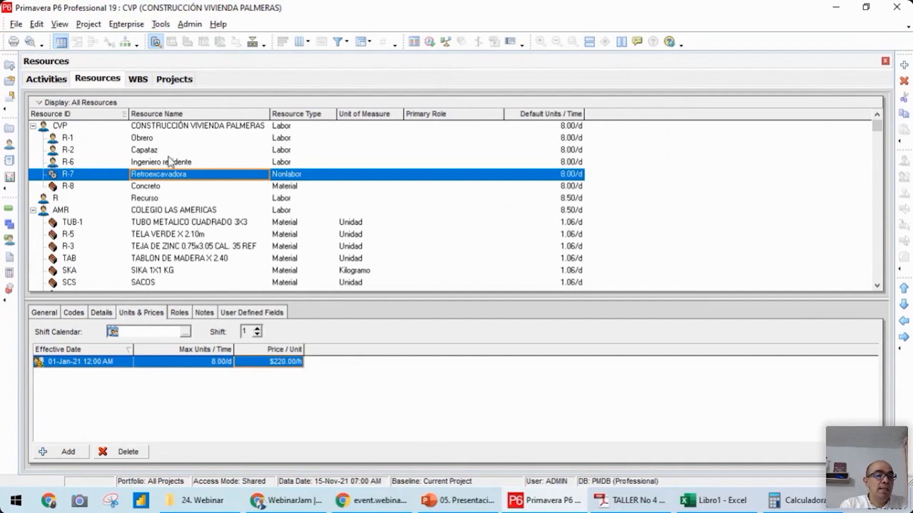
Set the price per unit of the Ingeniero residente resource to $200 per day
left_click(150, 162)
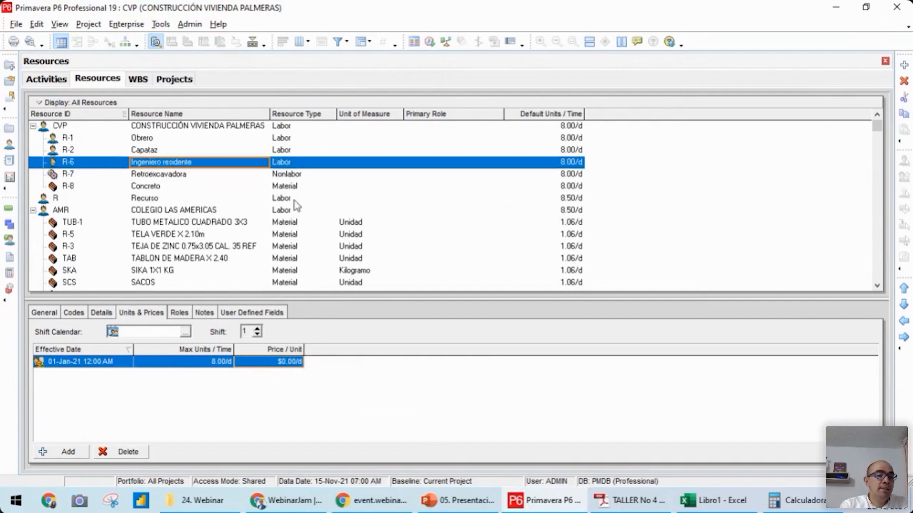
left_click(269, 362)
left_click_drag(284, 363, 203, 367)
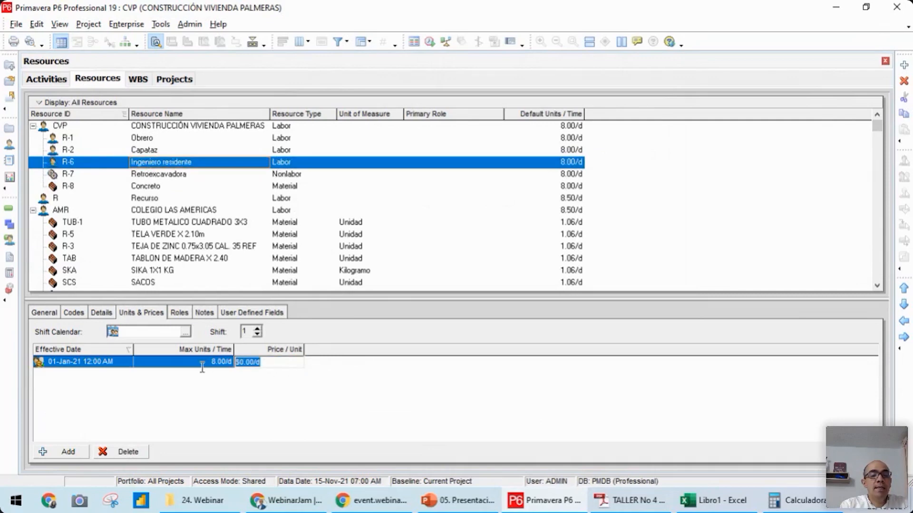
mouse_move(373, 500)
type("200")
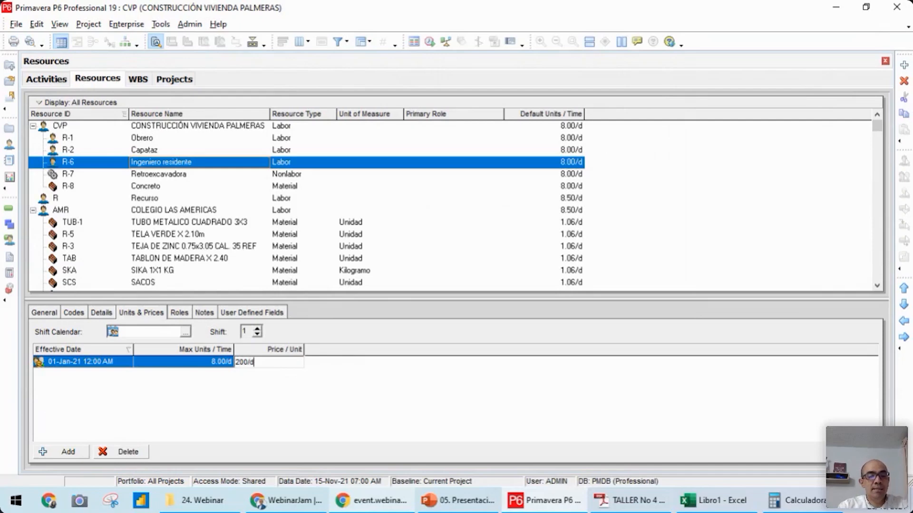
key("Return")
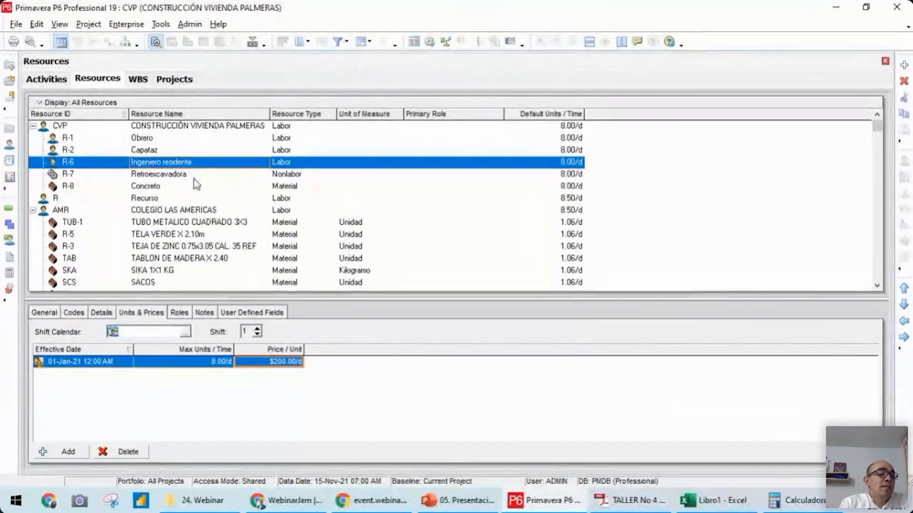
Return from the resources list to the project's activities and select the Excavación común activity
left_click(150, 139)
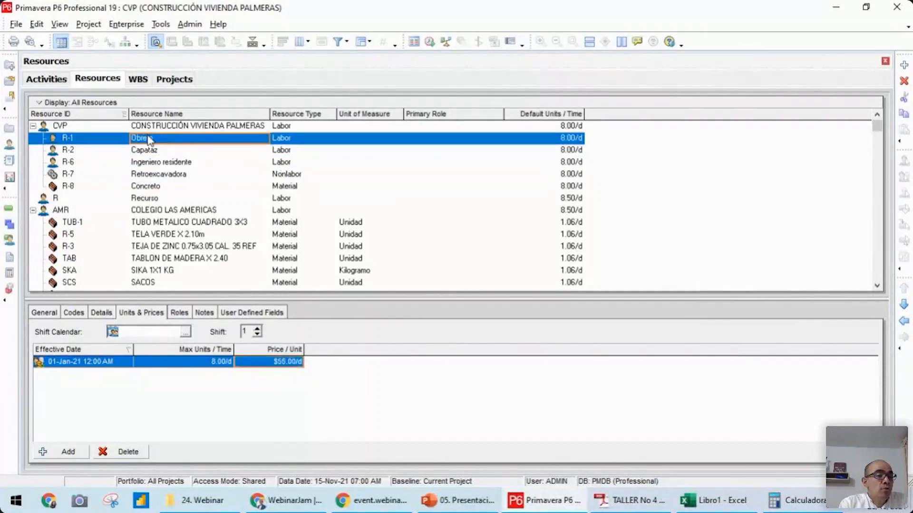
left_click(8, 208)
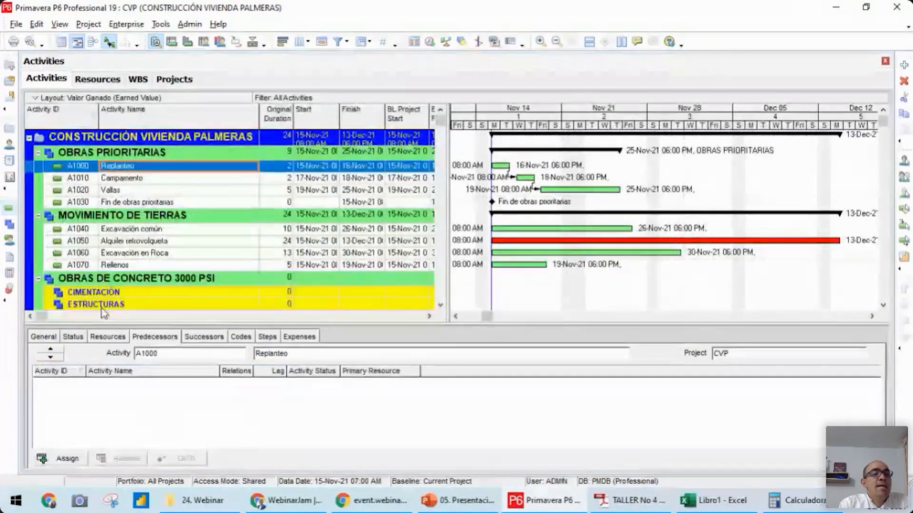
left_click(166, 176)
left_click(163, 170)
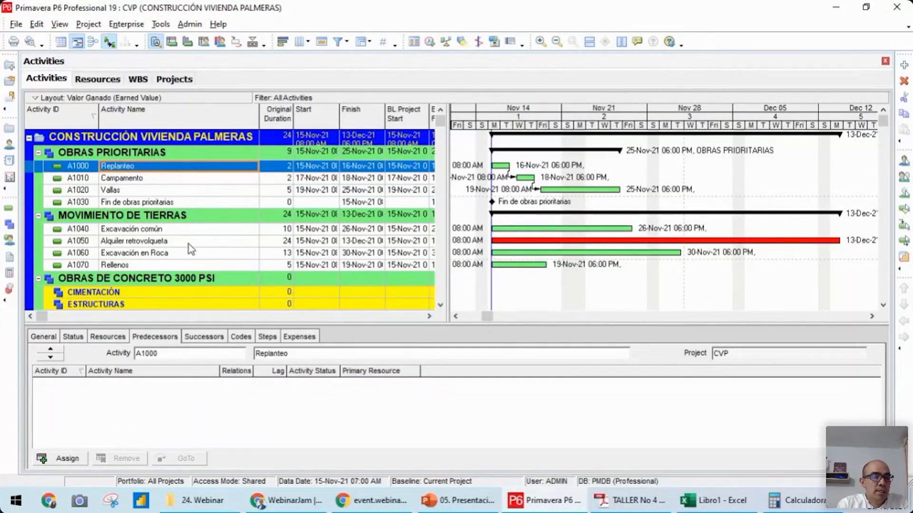
left_click(175, 230)
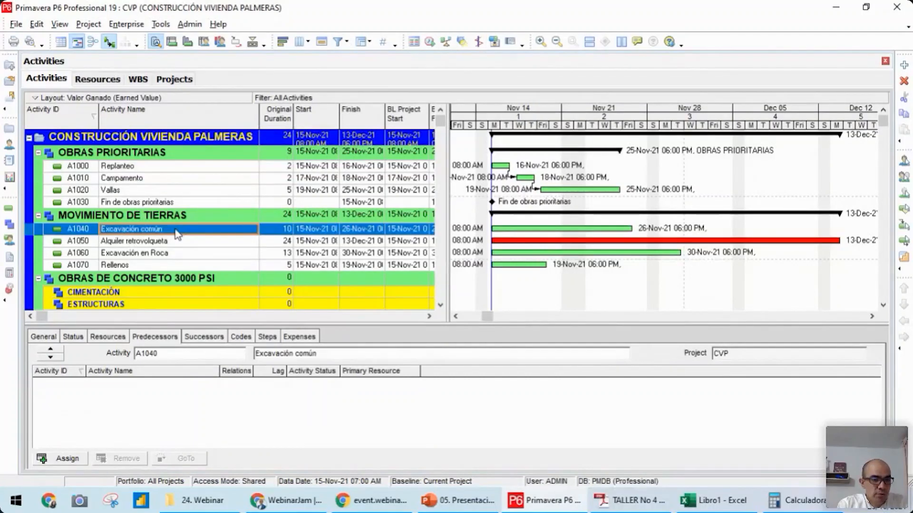
left_click(66, 459)
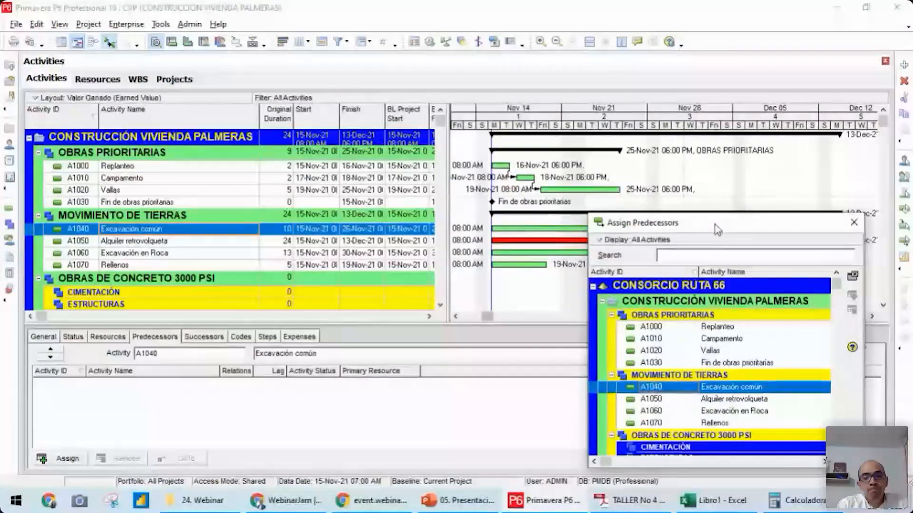
left_click_drag(703, 218, 591, 161)
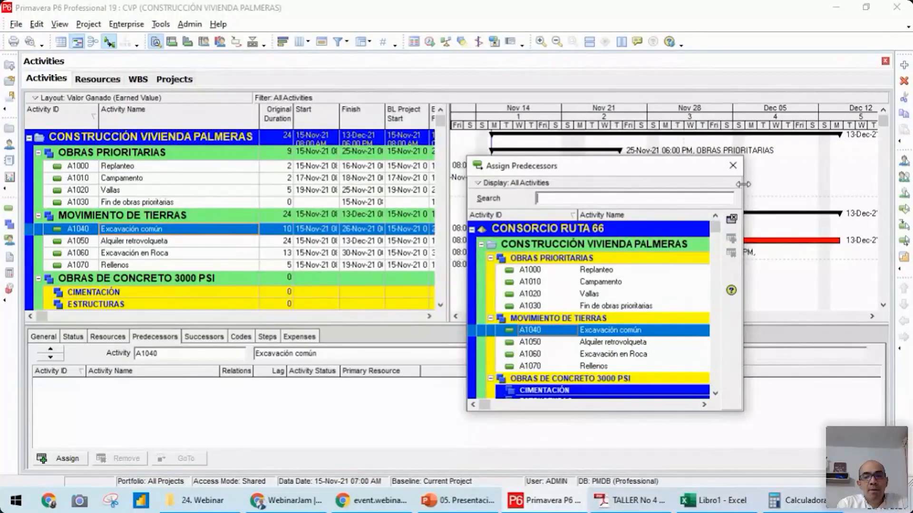
left_click(732, 166)
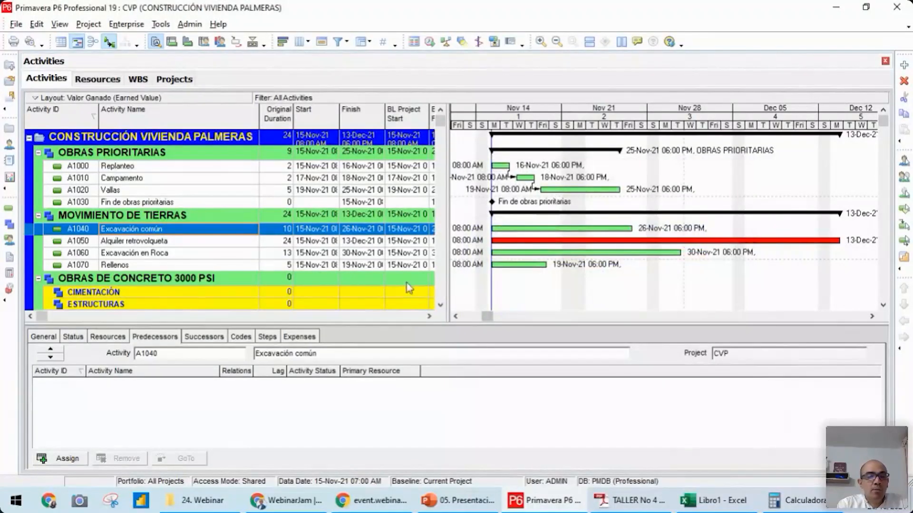
Assign the Obrero resource to the Excavación común activity
left_click(109, 338)
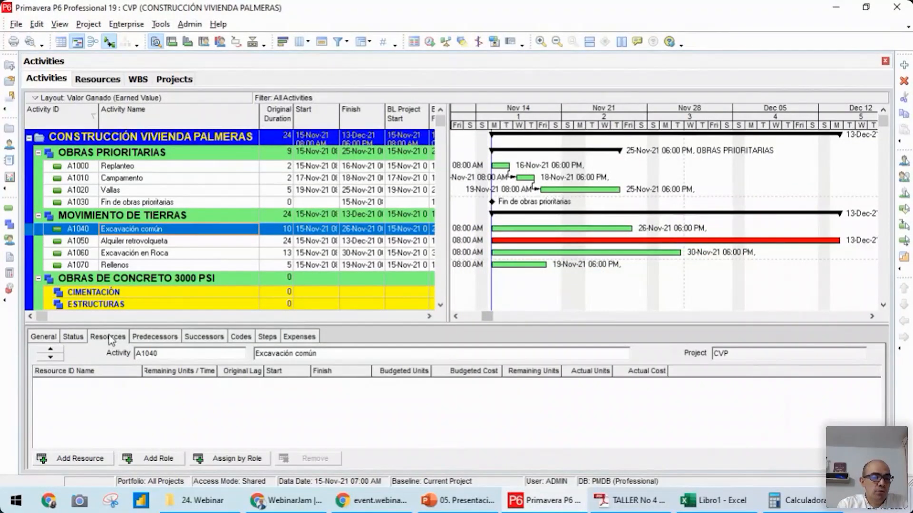
left_click(76, 459)
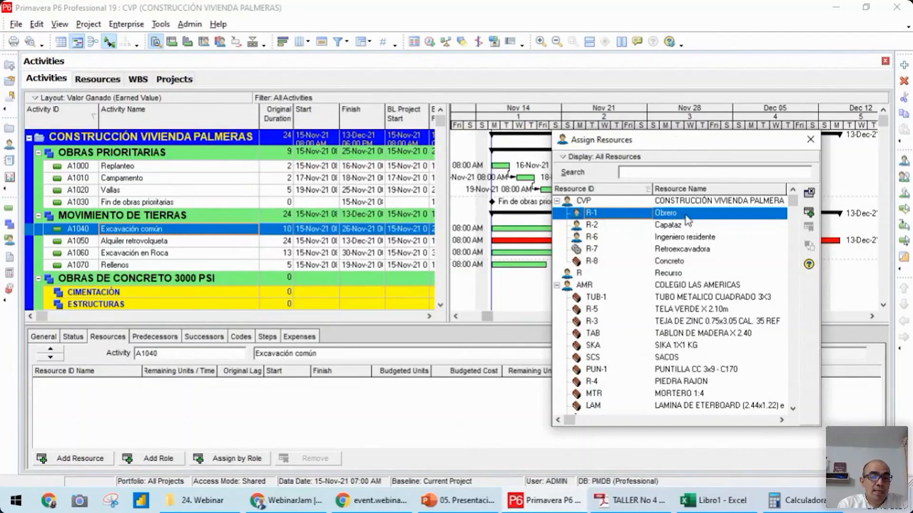
double_click(668, 215)
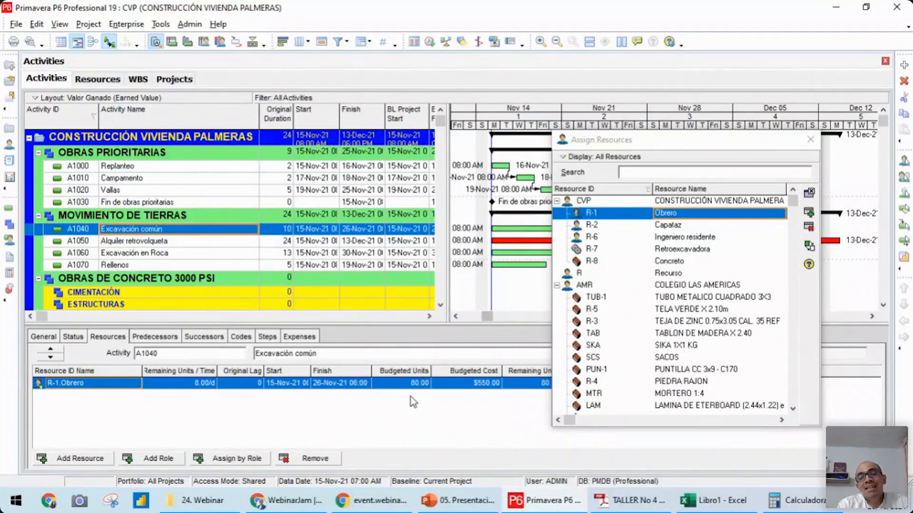
left_click(810, 142)
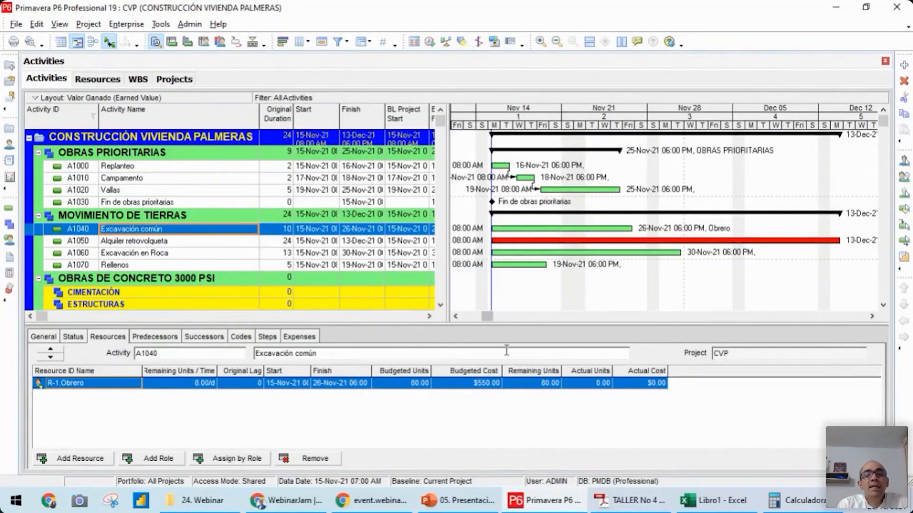
Try 160 budgeted units for Obrero on Excavación común, and return the value to 80
left_click(417, 386)
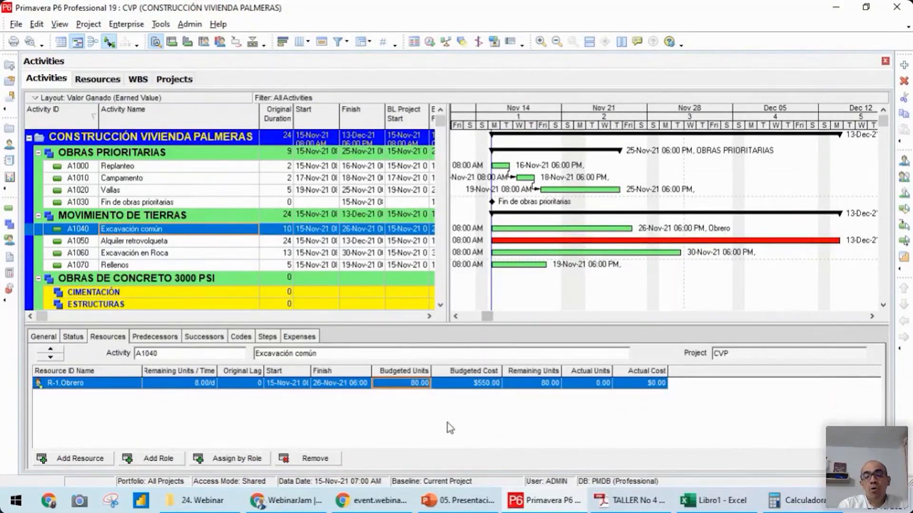
type("160")
key("Return")
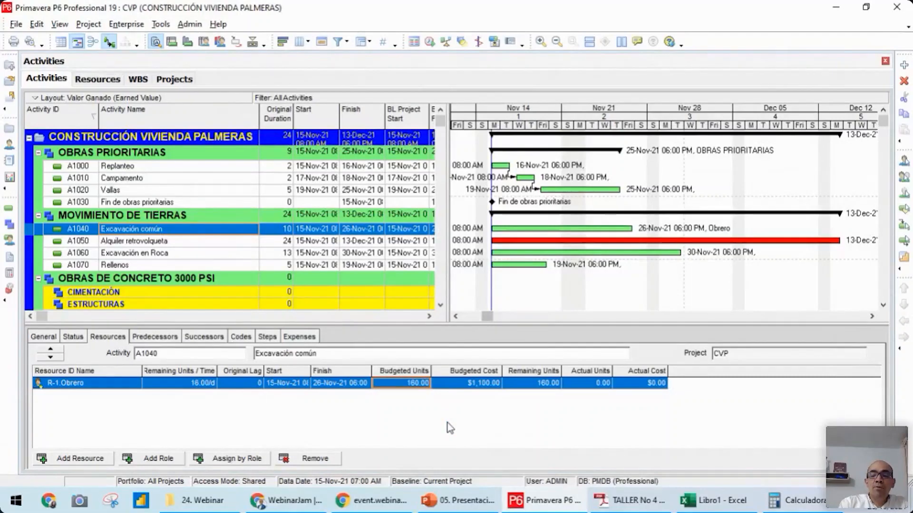
type("80")
key("Return")
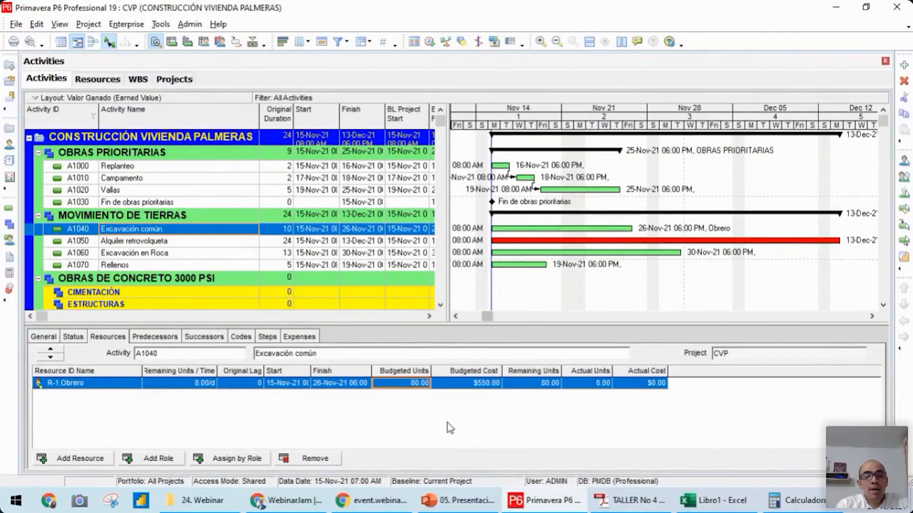
Set the budgeted units of the Obrero assignment on Excavación común to 40
type("40")
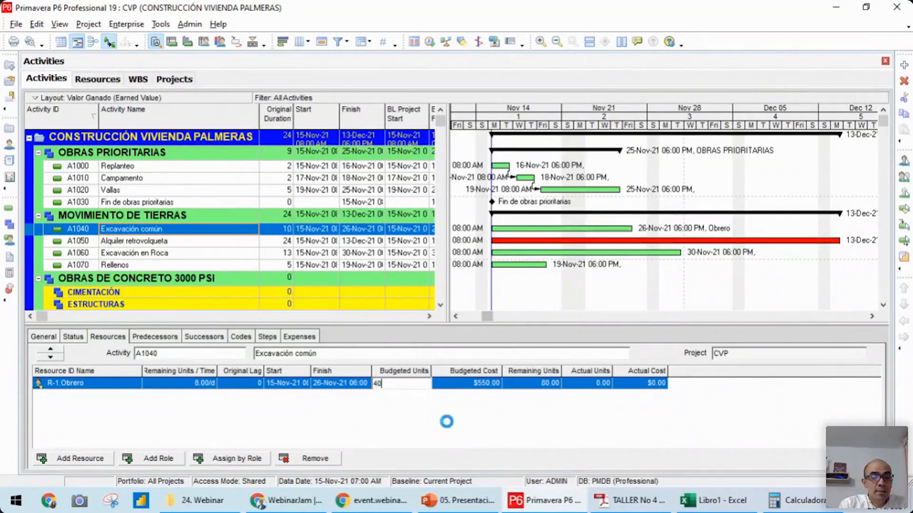
key("Return")
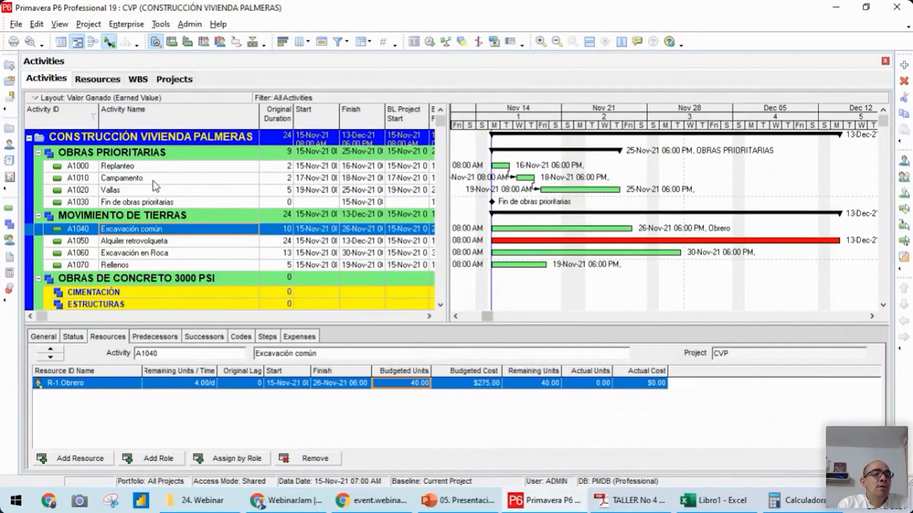
left_click(175, 244)
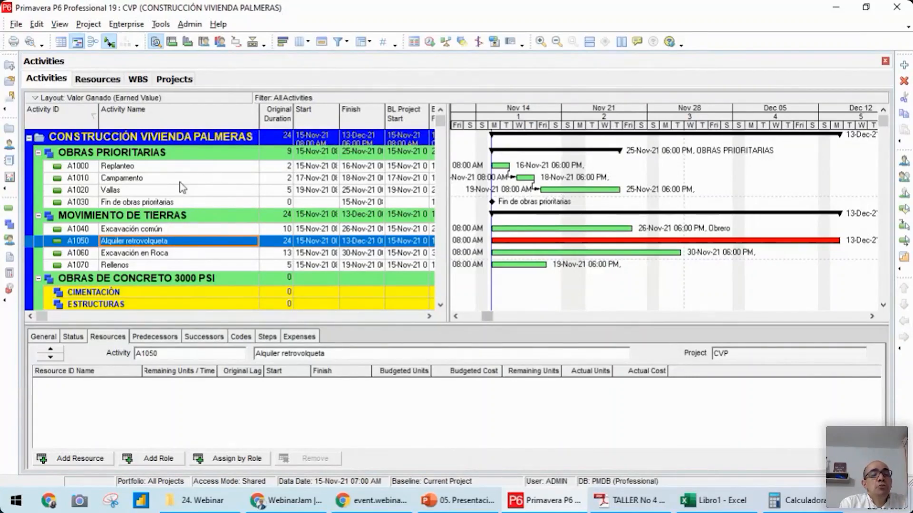
Go to the projects list and start an import in the Primavera PM (XER) format
left_click(9, 133)
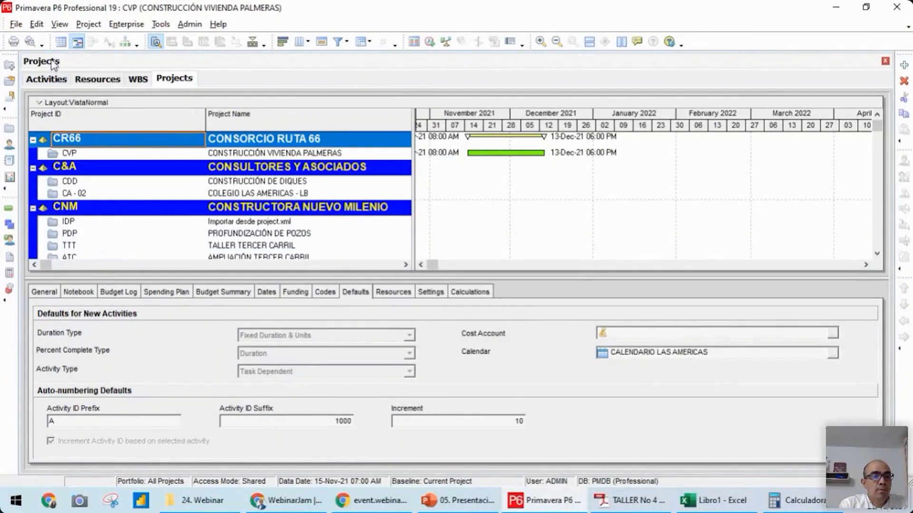
left_click(17, 25)
left_click(41, 44)
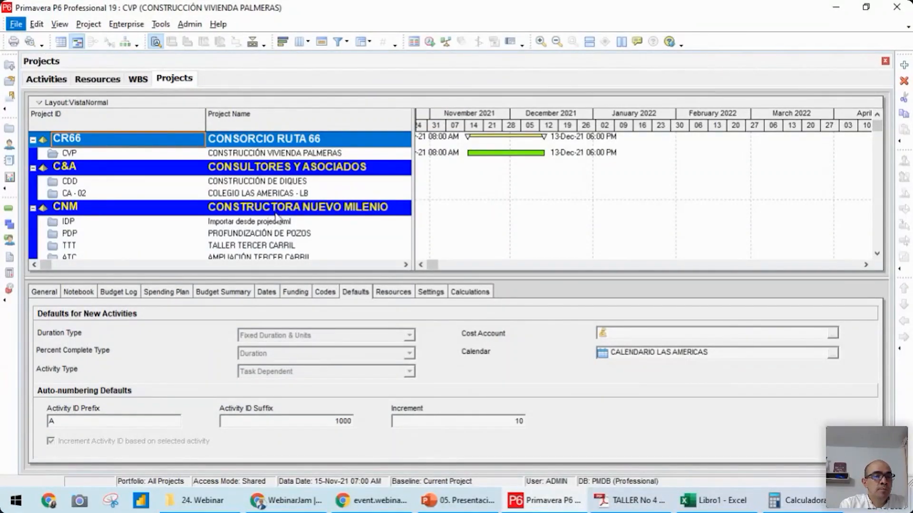
left_click(535, 370)
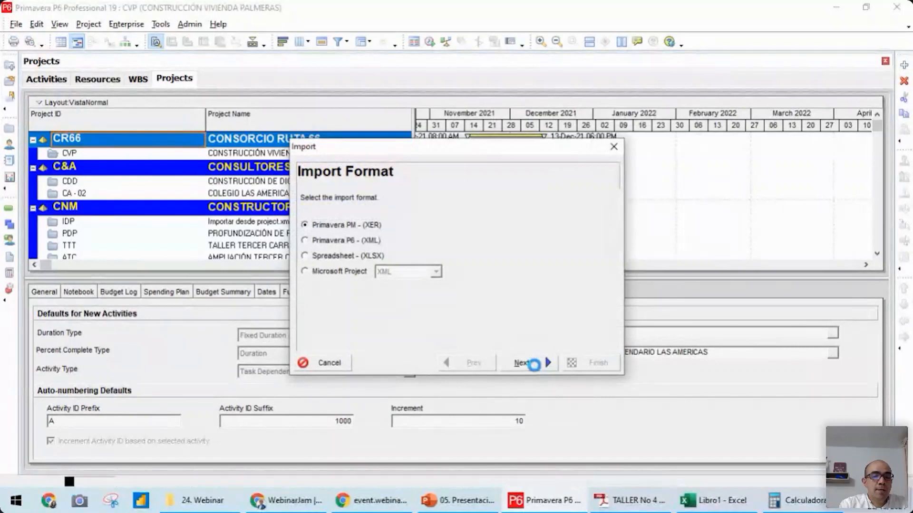
left_click(536, 369)
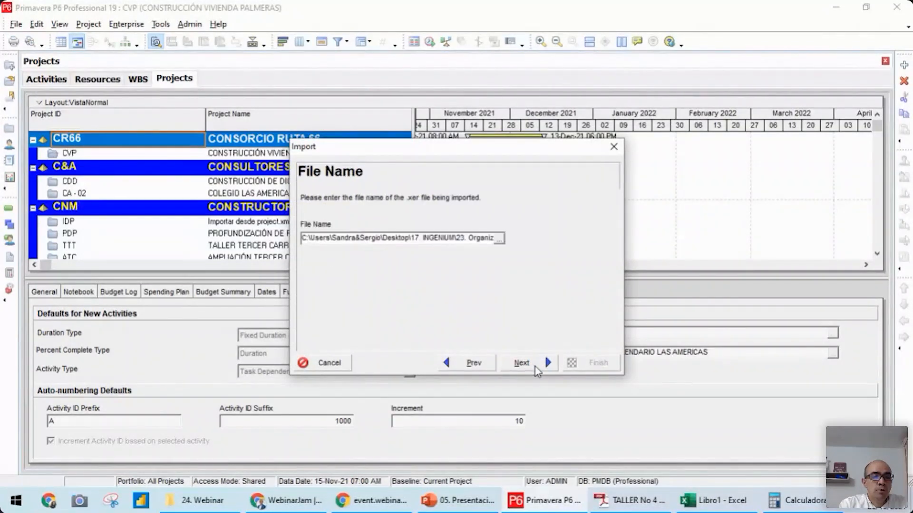
Choose 01. Construcción Vivienda Palmeras.xer from the 24. Webinar folder inside 2021 as the import file
left_click(501, 242)
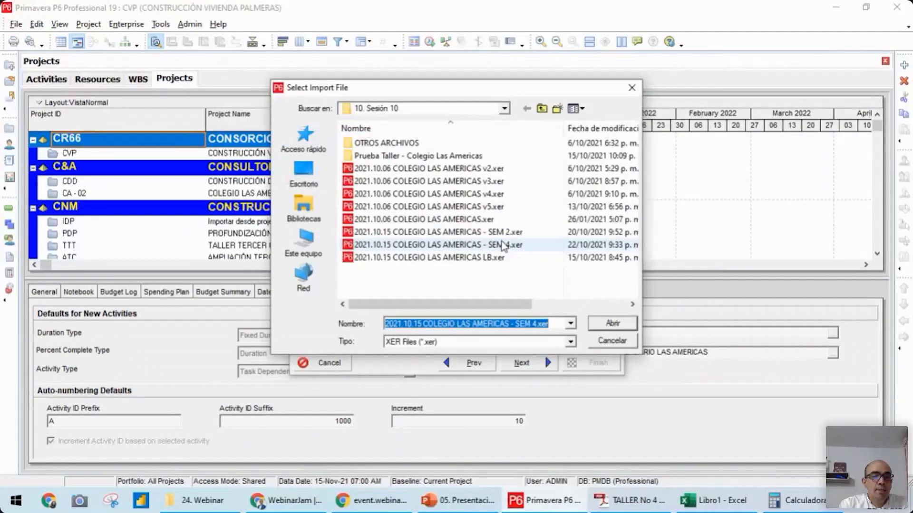
left_click(542, 109)
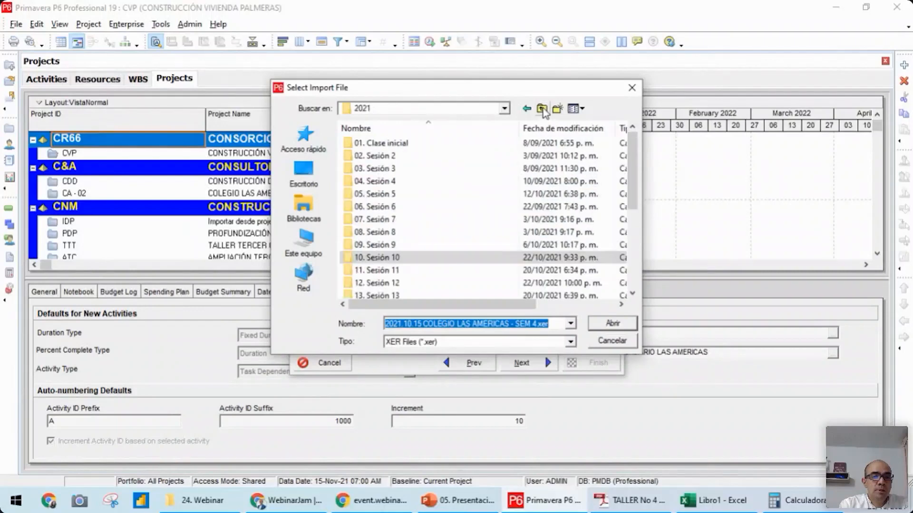
left_click(543, 109)
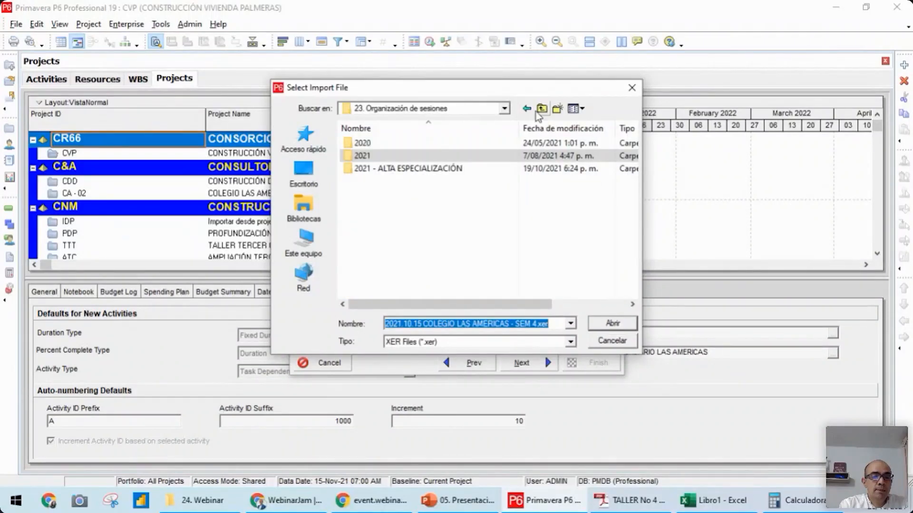
double_click(359, 157)
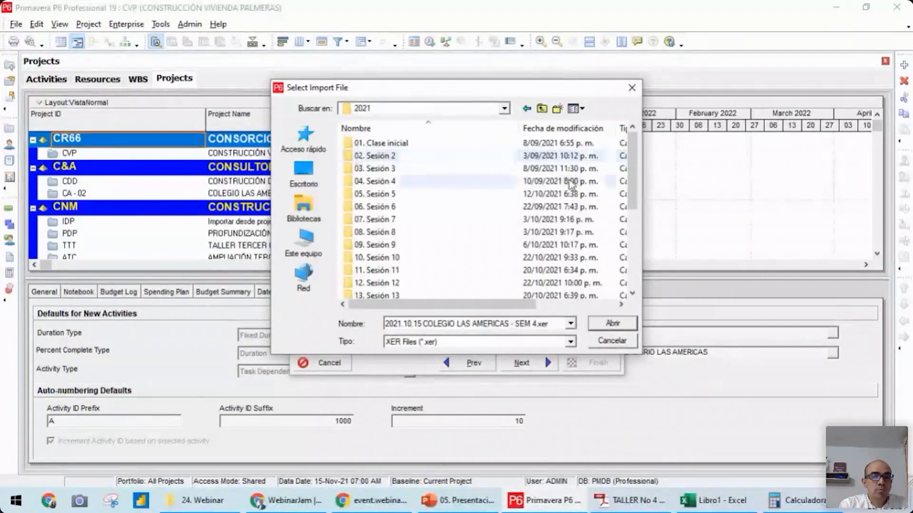
left_click_drag(632, 186, 633, 264)
double_click(393, 284)
left_click(420, 172)
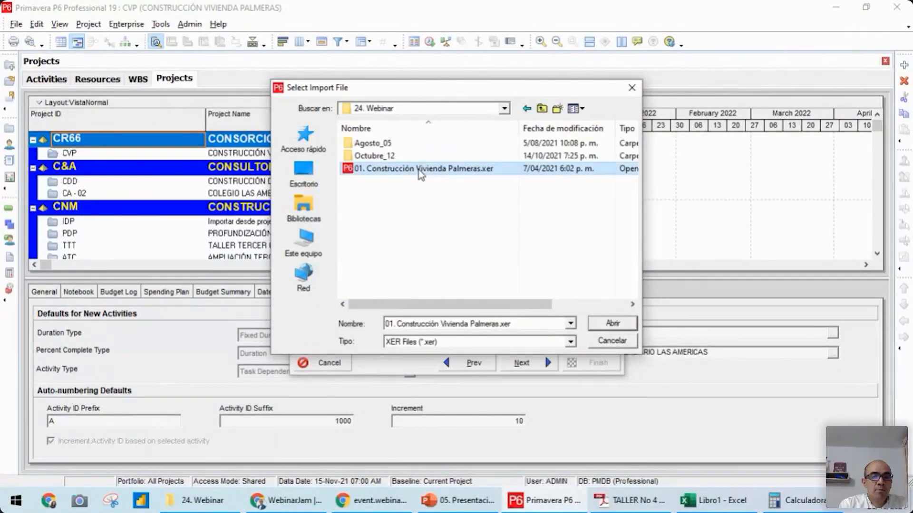
left_click(611, 323)
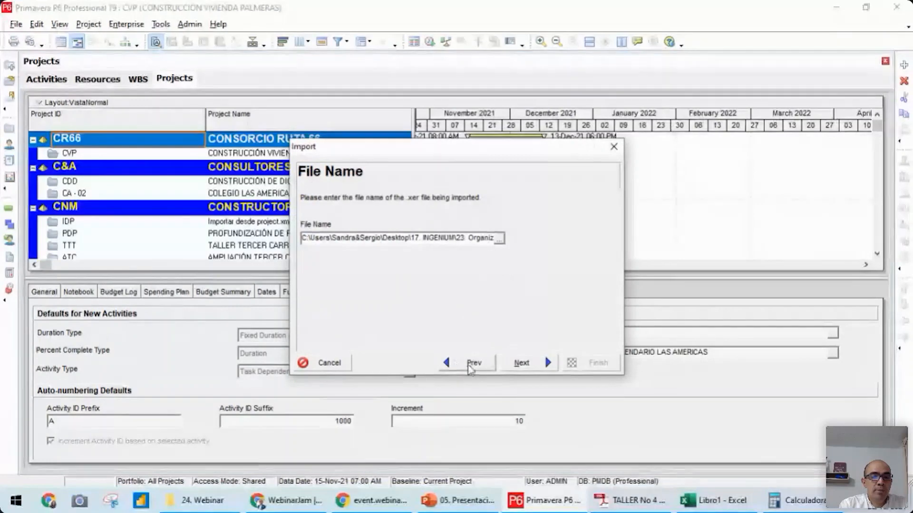
Set CR66 (CONSORCIO RUTA 66) as the EPS destination for importing project CPV-1
left_click(522, 362)
left_click(518, 279)
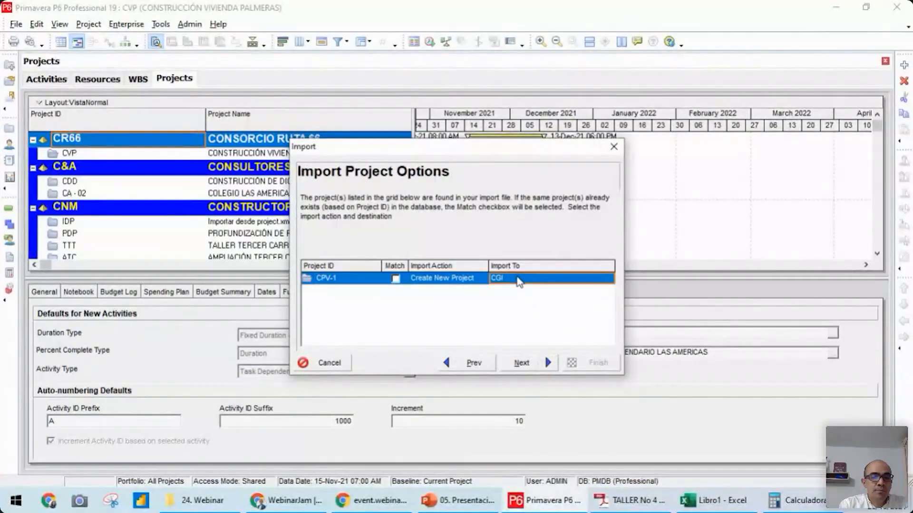
left_click(518, 279)
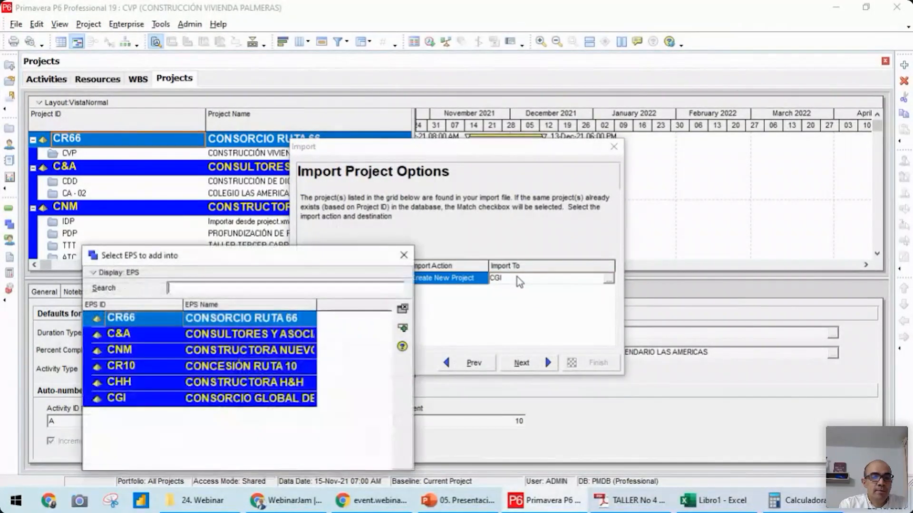
double_click(193, 319)
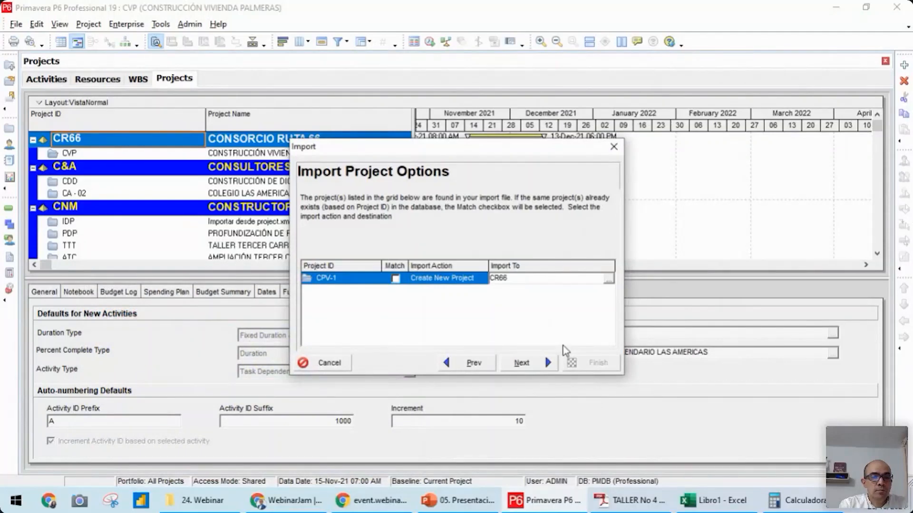
Run the import with US Dollar as the matching currency for PEN, and close the import wizard
left_click(521, 364)
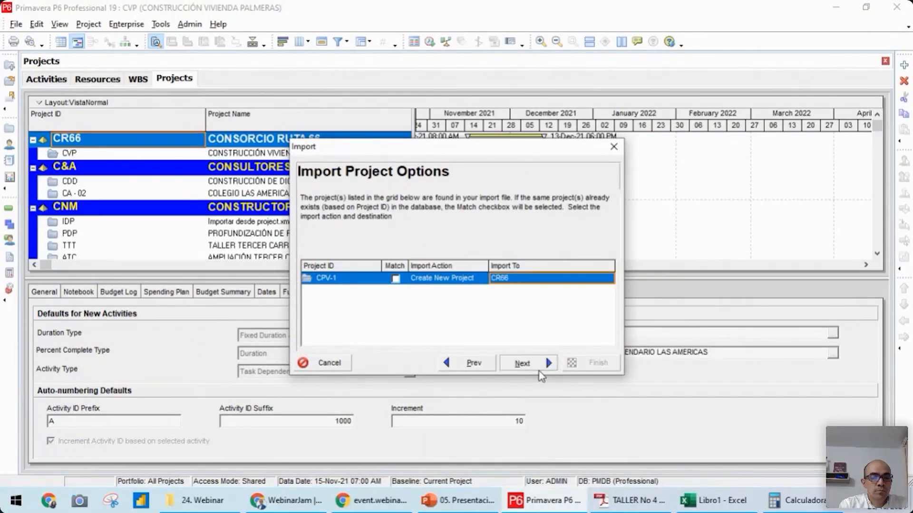
left_click(521, 365)
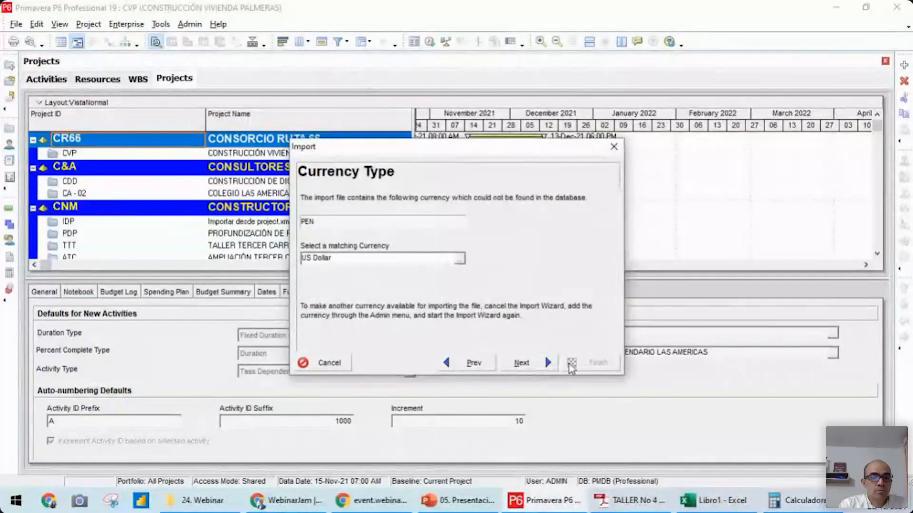
left_click(521, 363)
left_click(594, 363)
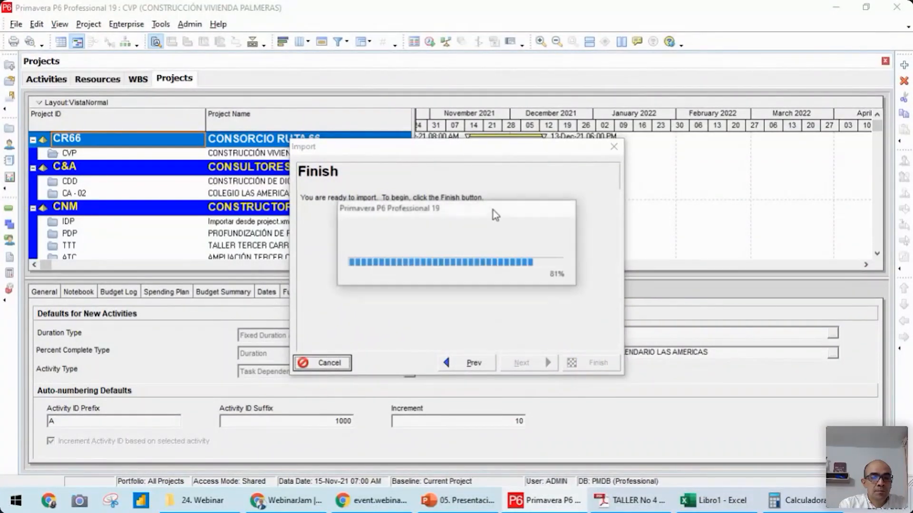
left_click(613, 147)
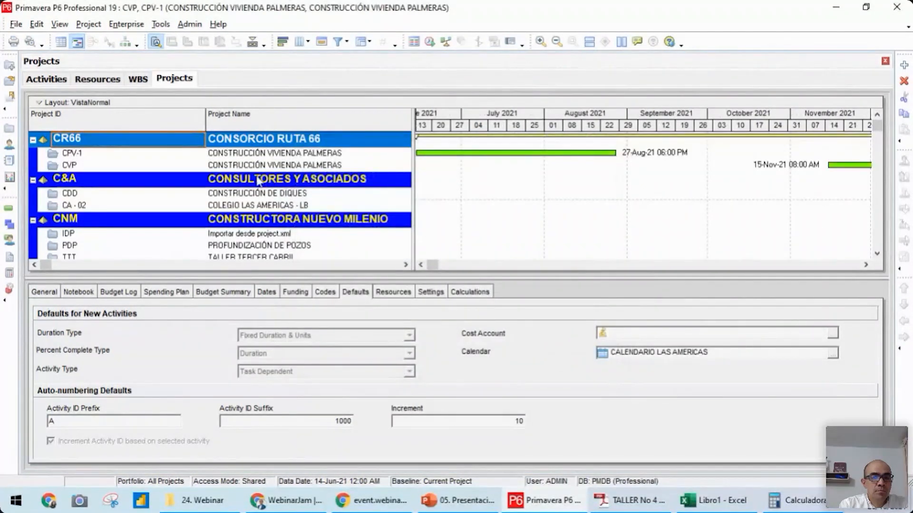
Open the imported project CPV-1 under CONSORCIO RUTA 66
left_click(250, 153)
right_click(250, 153)
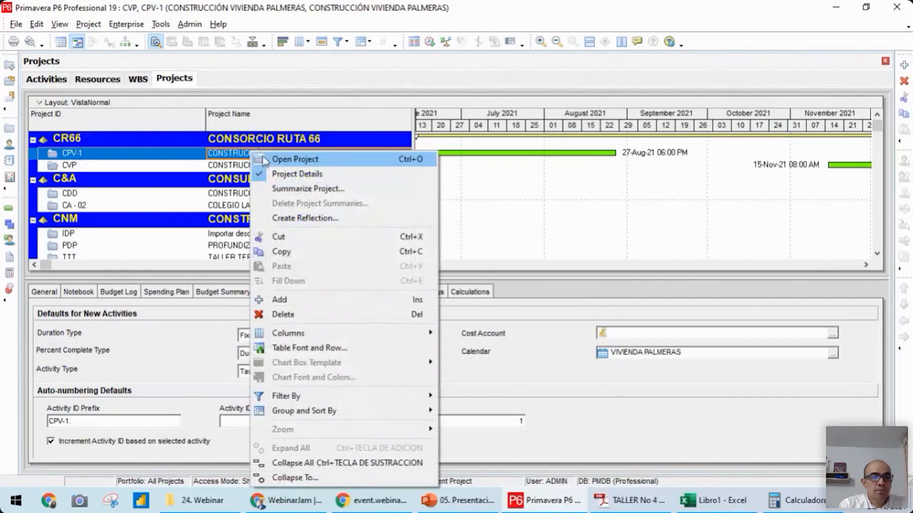
left_click(294, 160)
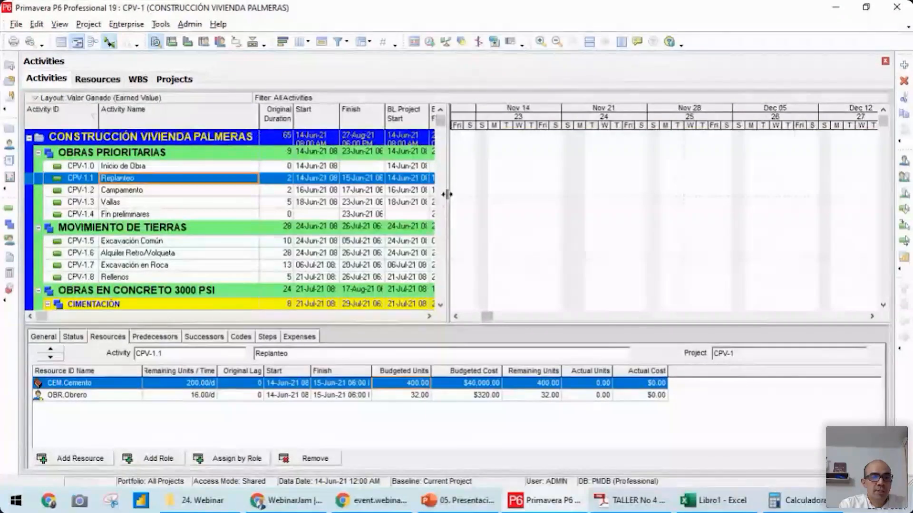
Widen the activity table to expose BL Project Total Cost, and check the costs of the OBRAS PRIORITARIAS activities and the whole project
left_click_drag(446, 191, 670, 178)
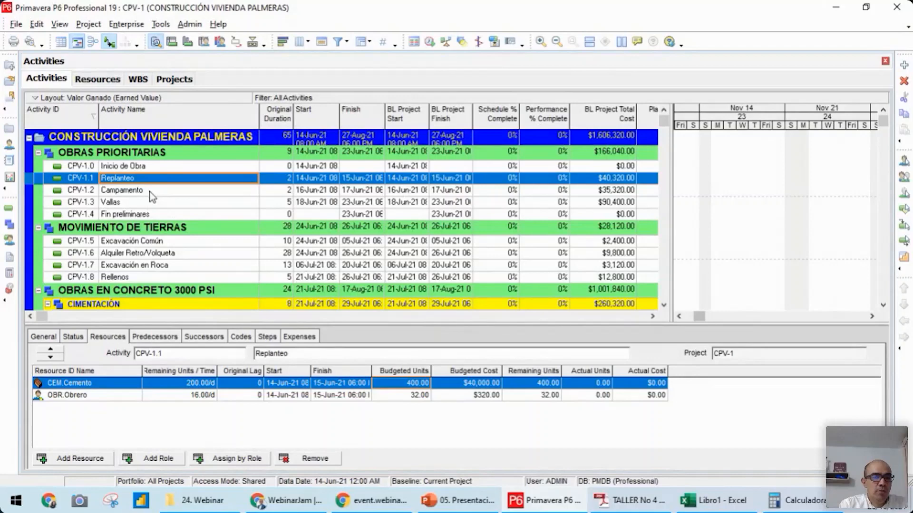
key("Down")
key("Down")
key("Down")
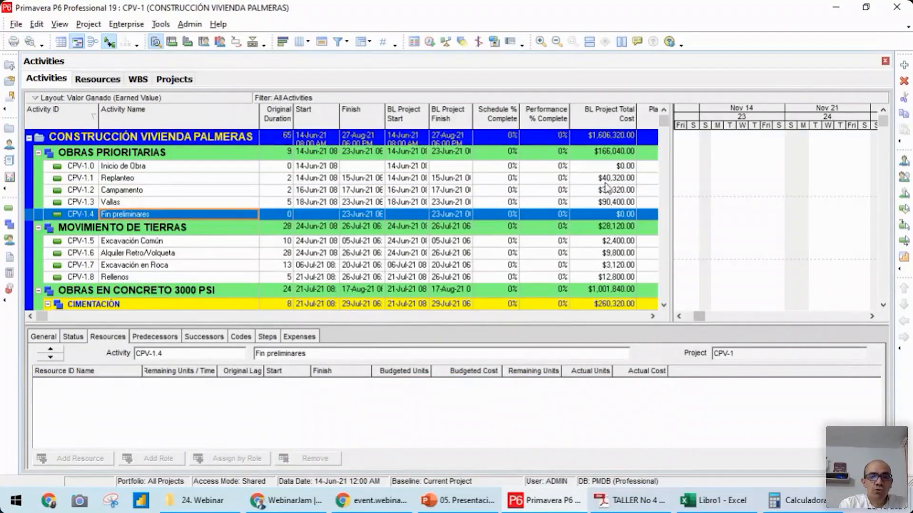
left_click(157, 167)
left_click(609, 138)
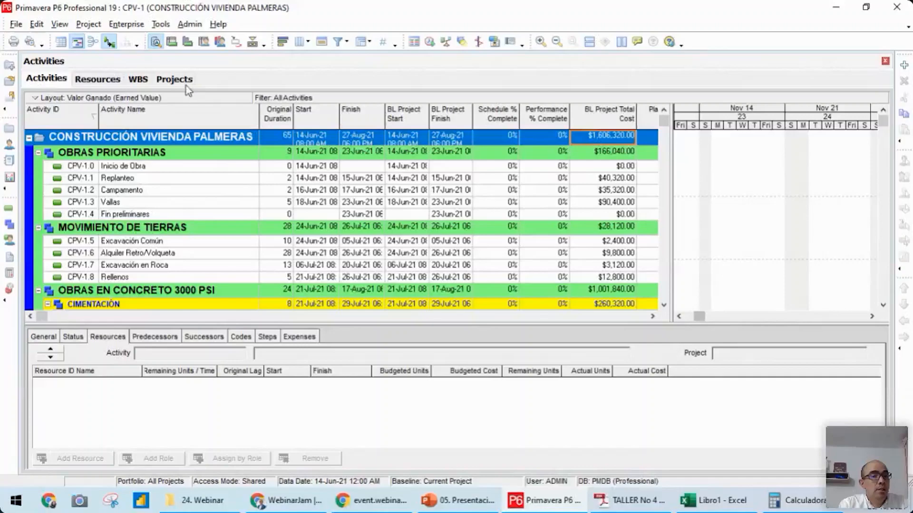
Show the Activity Usage Profile, narrow the activity table, and fit the June–August schedule in the chart with the legend clear of the curve
left_click(187, 43)
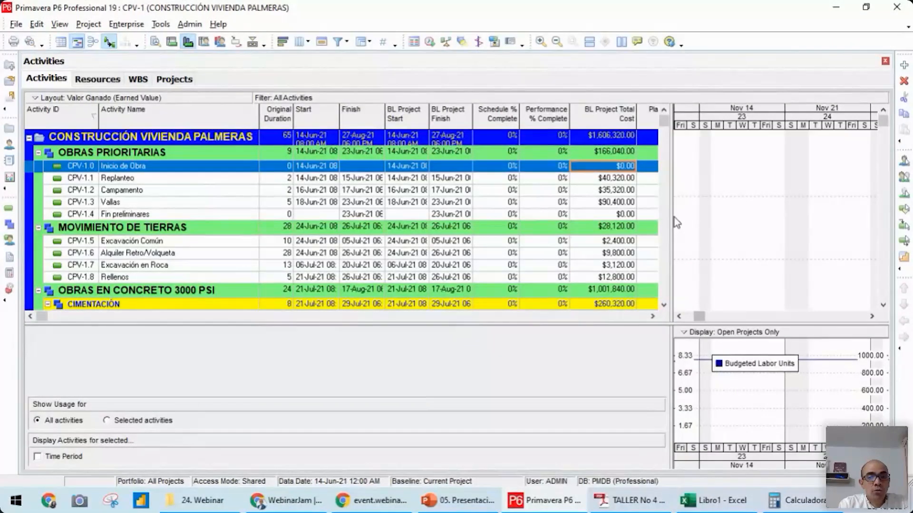
scroll(671, 218, "down", 5)
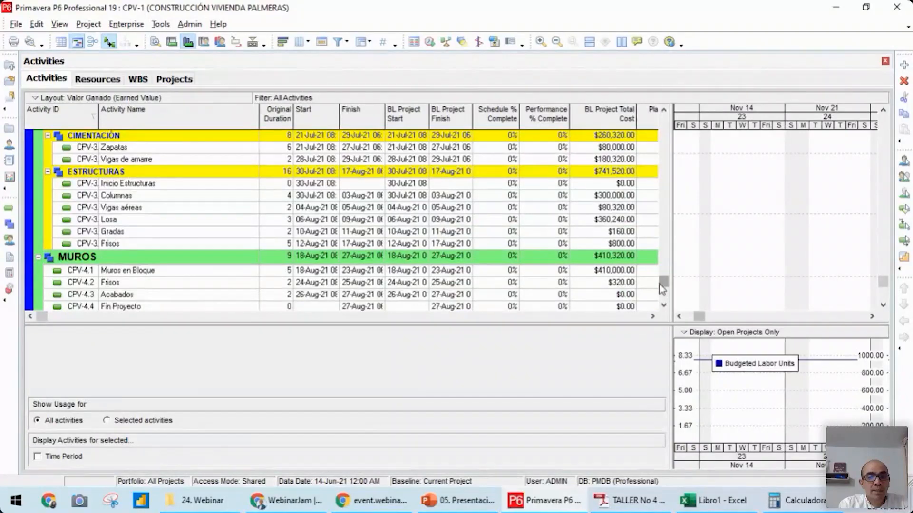
scroll(663, 291, "up", 5)
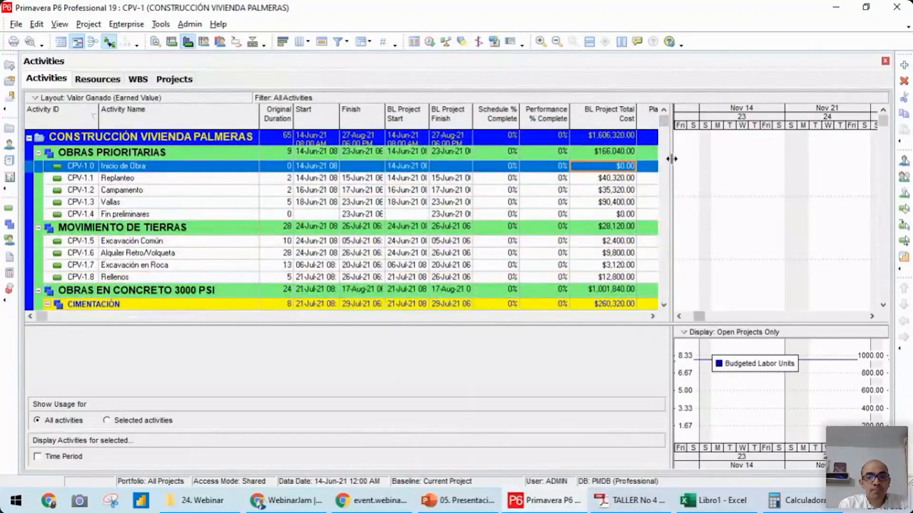
left_click_drag(477, 177, 349, 173)
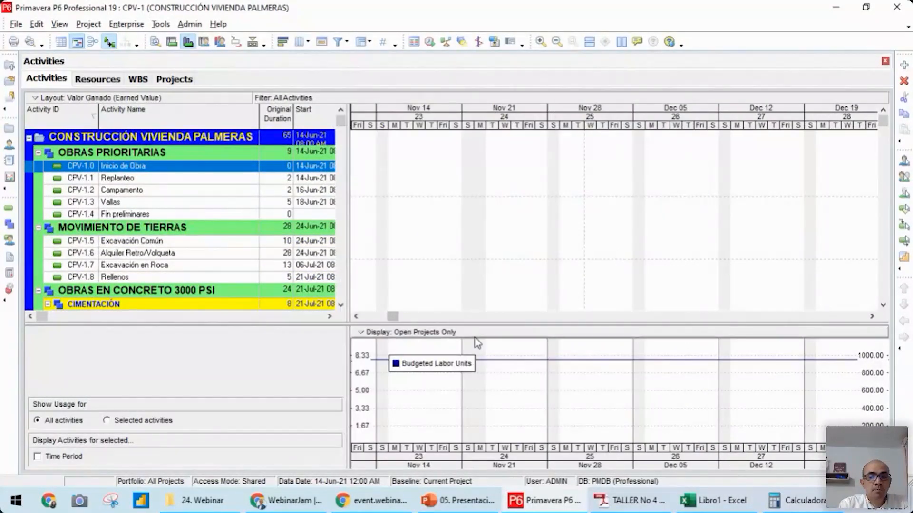
left_click_drag(395, 318, 397, 318)
left_click_drag(690, 125, 529, 128)
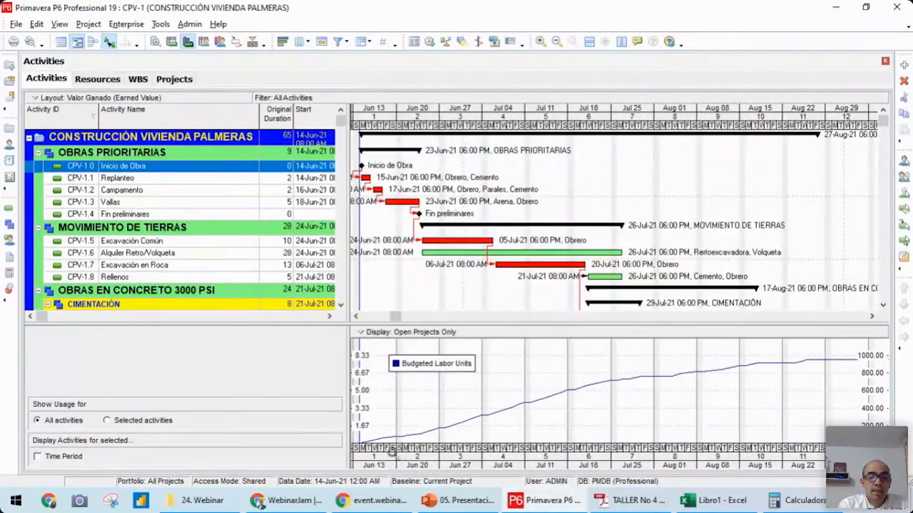
left_click_drag(412, 370, 394, 362)
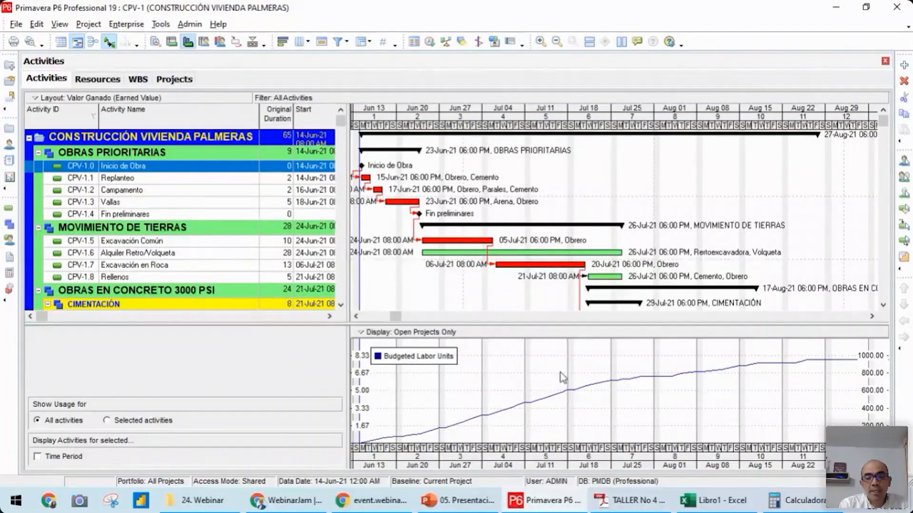
Set the activity usage profile to display cost filtered by Total, keeping the cumulative Budgeted curve
right_click(501, 362)
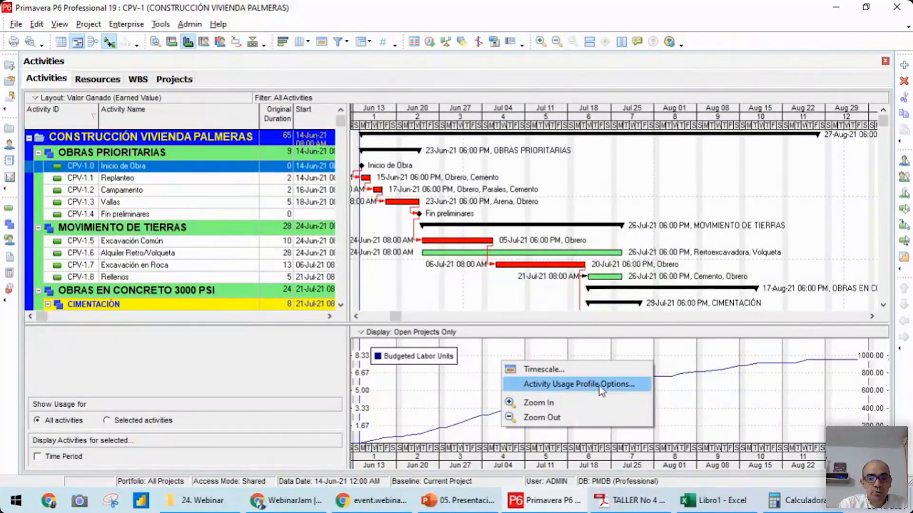
left_click(564, 385)
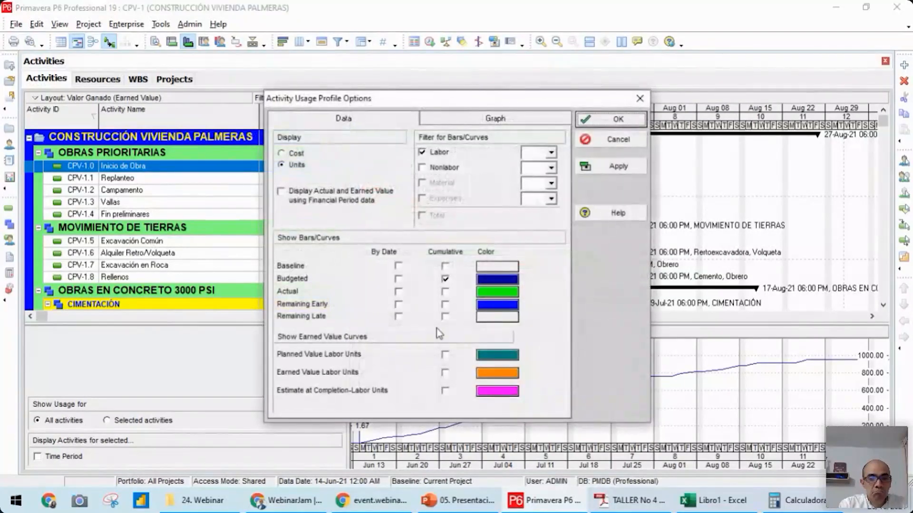
left_click(281, 153)
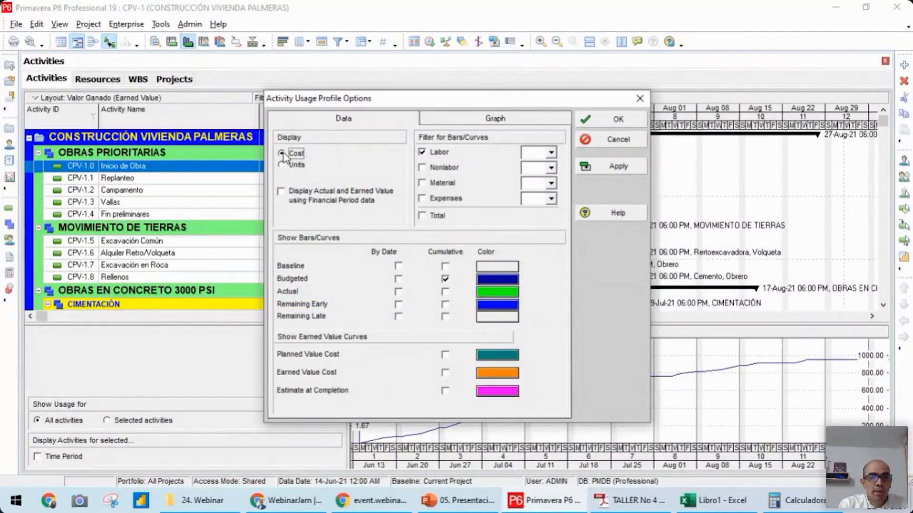
left_click(421, 216)
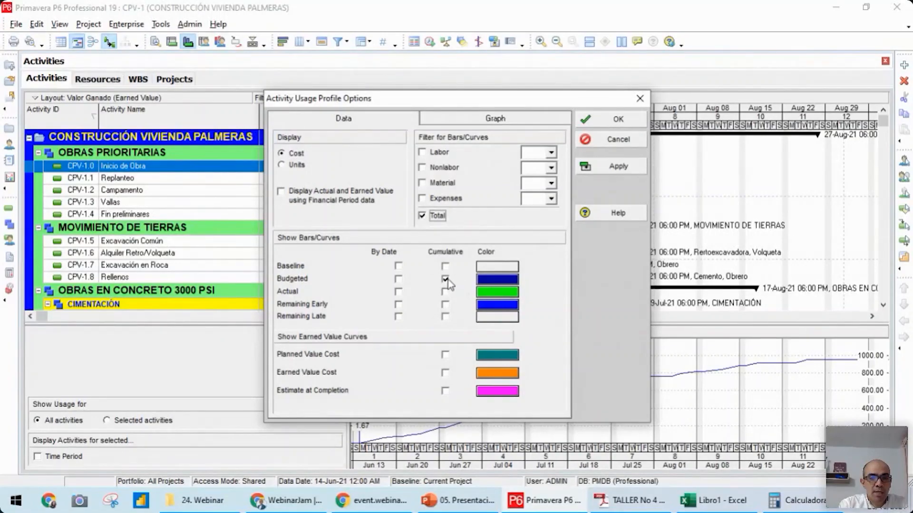
left_click(620, 120)
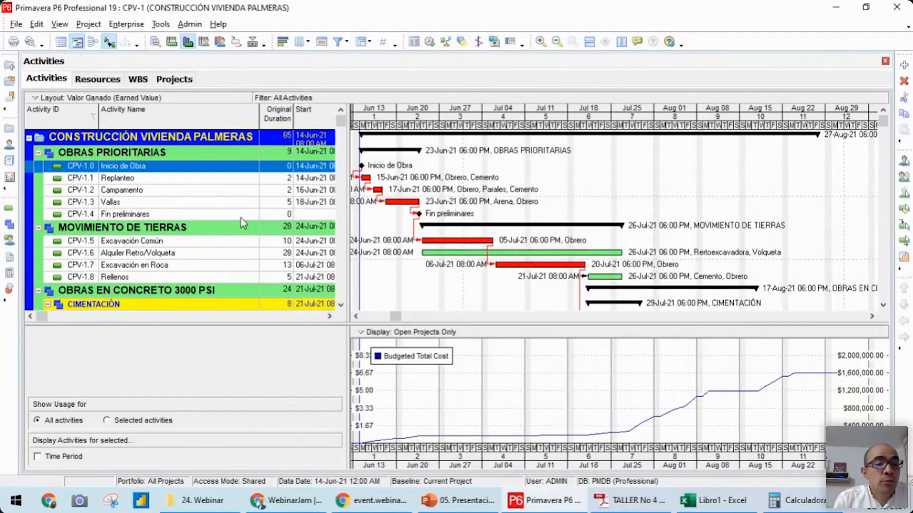
Replace the profile with the Activity Usage Spreadsheet for Replanteo and the other activities, widening the day columns until their values are readable
left_click(167, 179)
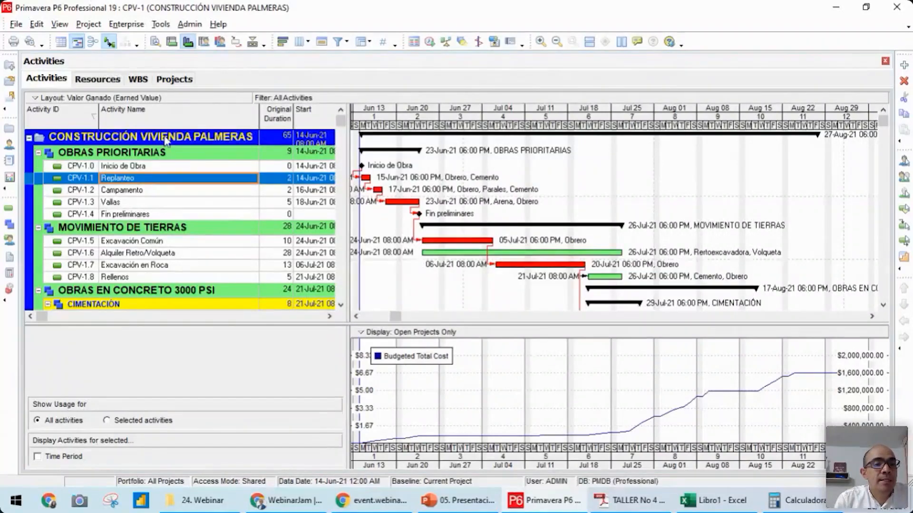
left_click(171, 44)
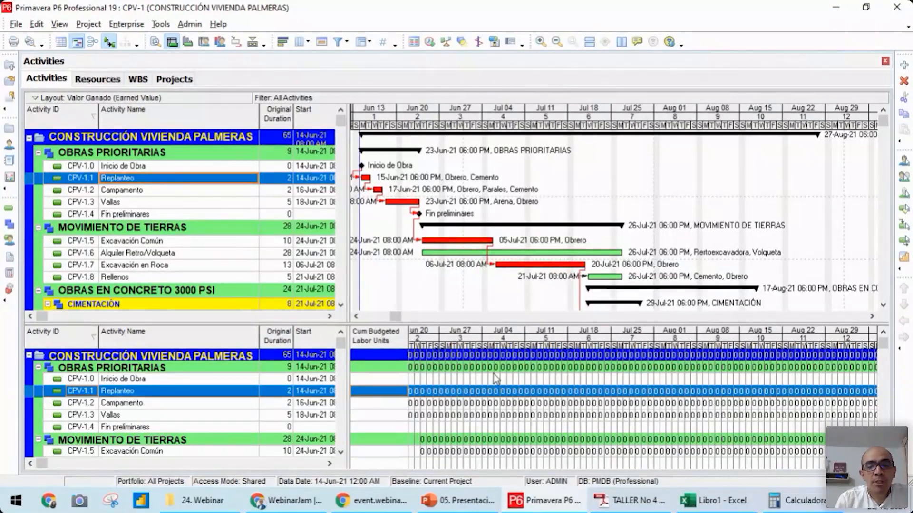
left_click(432, 344)
left_click_drag(442, 345, 674, 347)
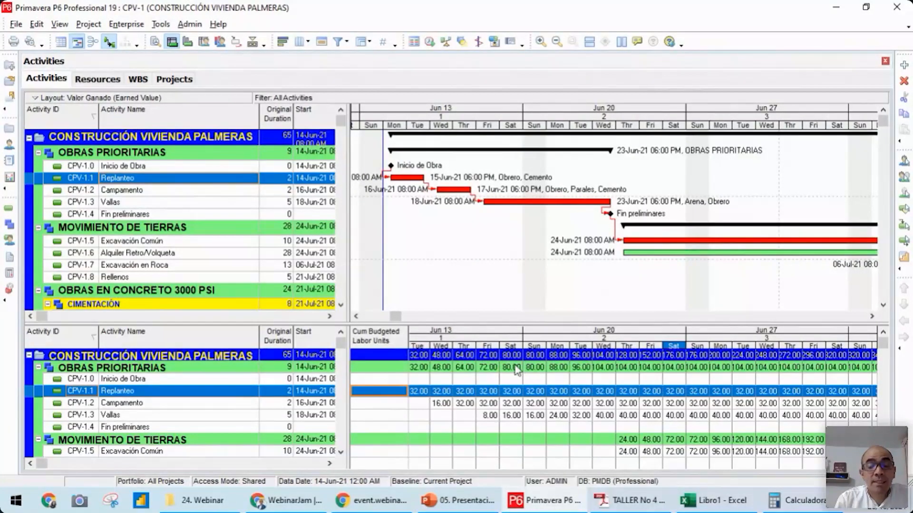
right_click(454, 340)
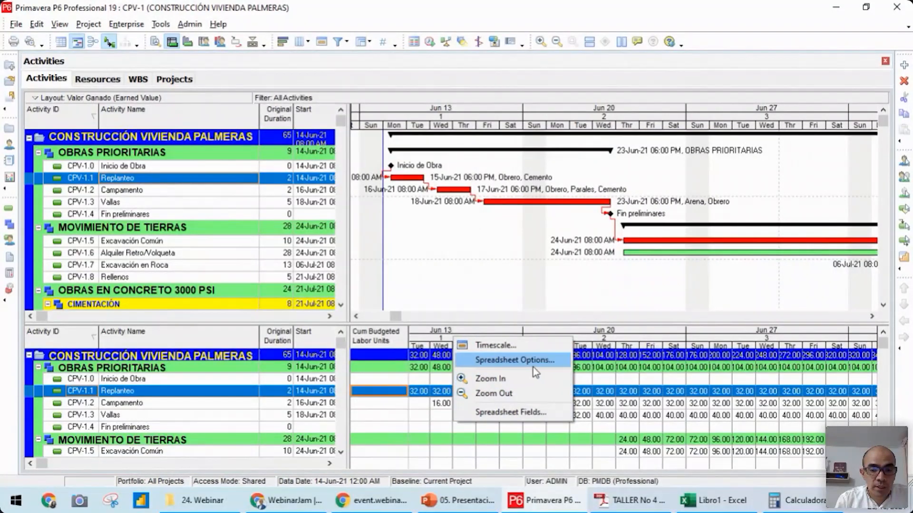
left_click(483, 411)
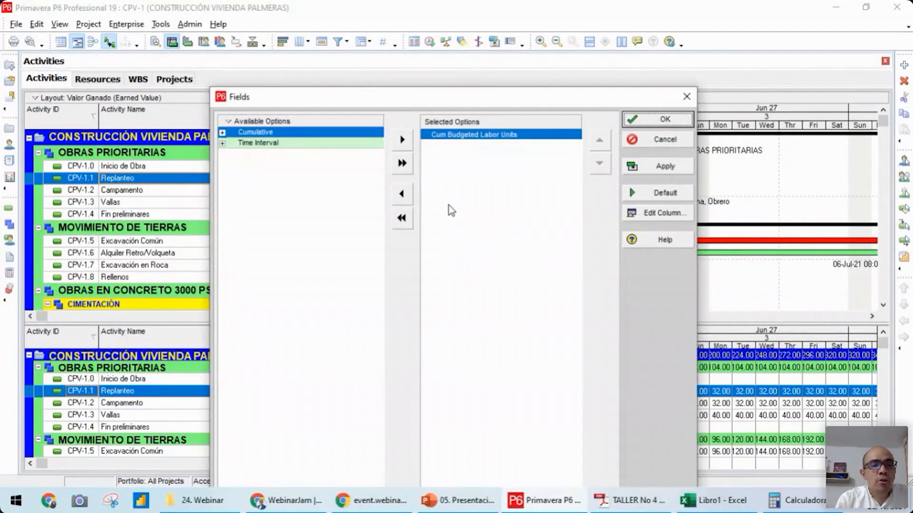
left_click(689, 96)
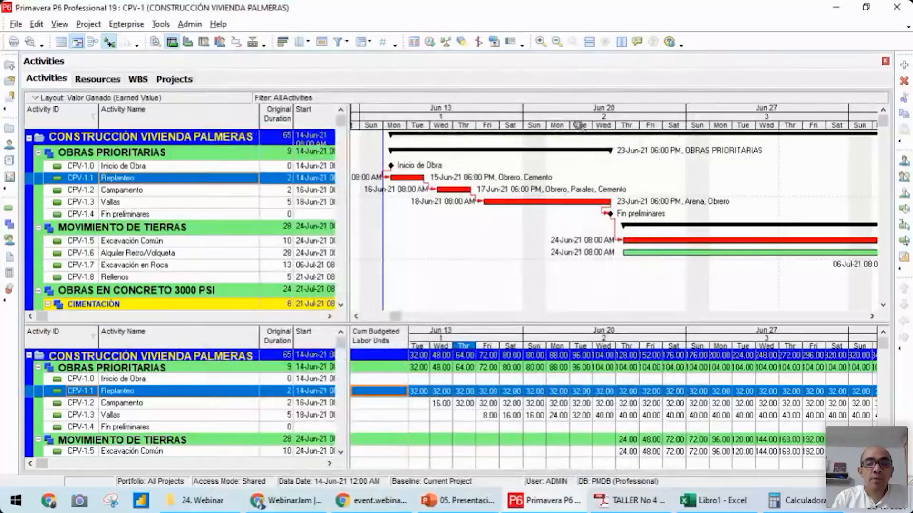
Set the timescale date interval to Month/Week and widen the week columns slightly
right_click(541, 113)
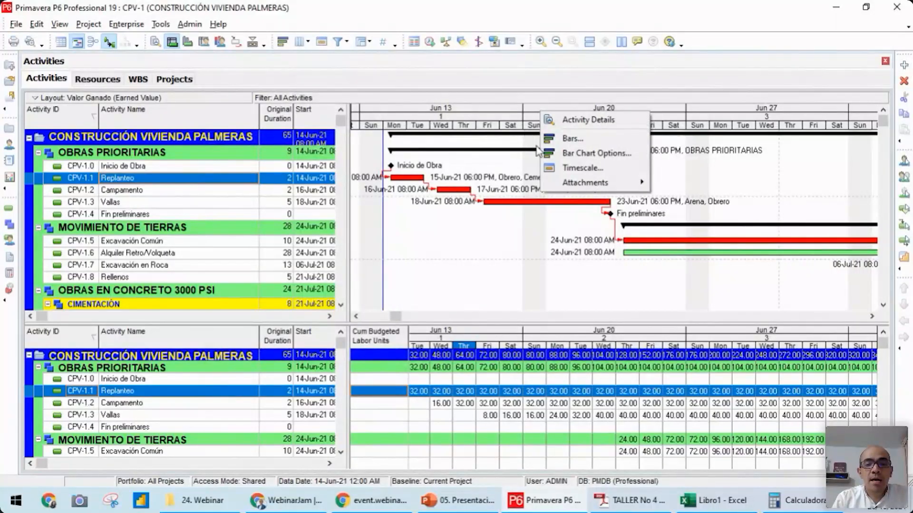
left_click(581, 168)
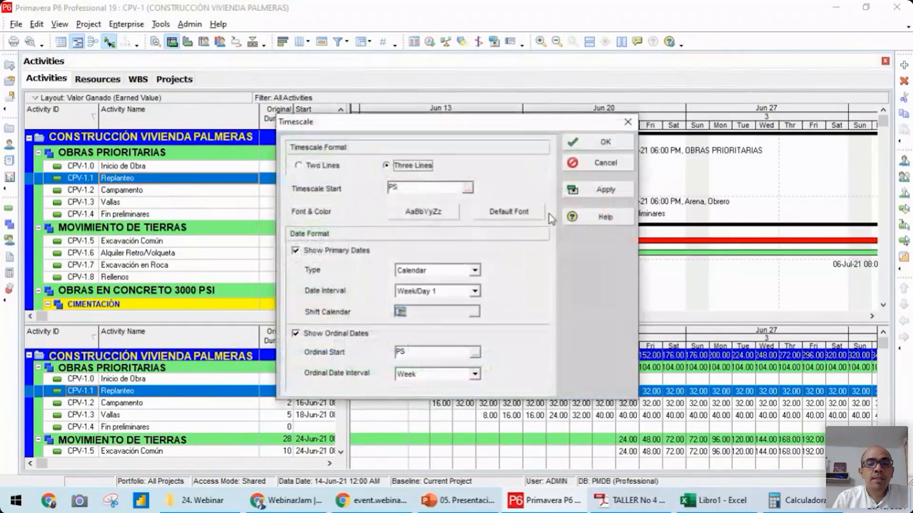
left_click(474, 292)
left_click(477, 305)
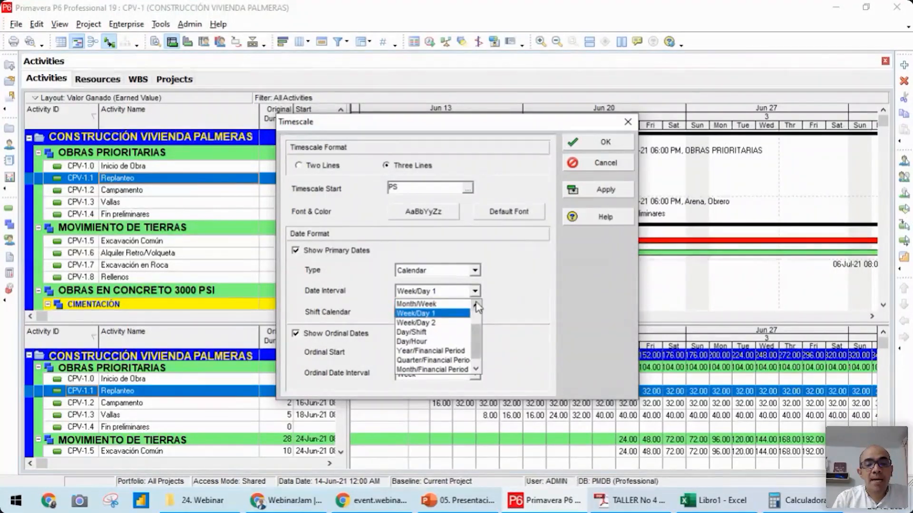
left_click(431, 317)
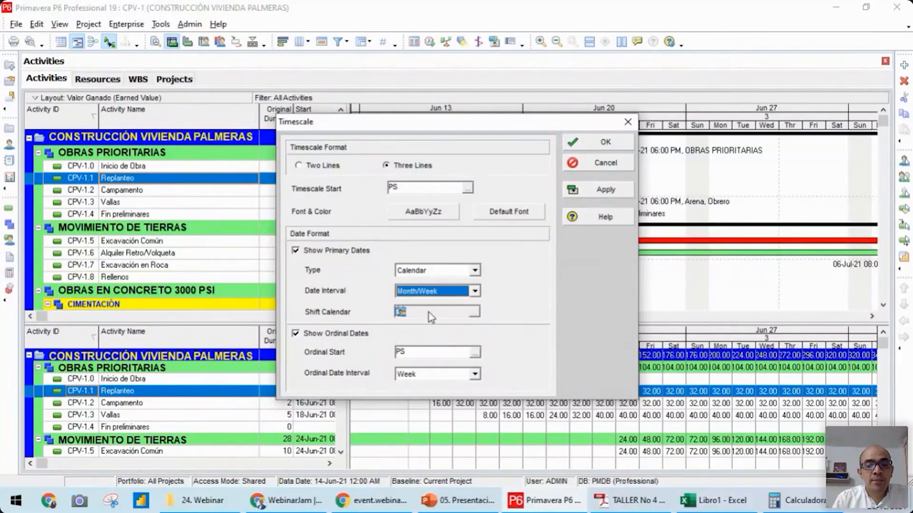
left_click(604, 142)
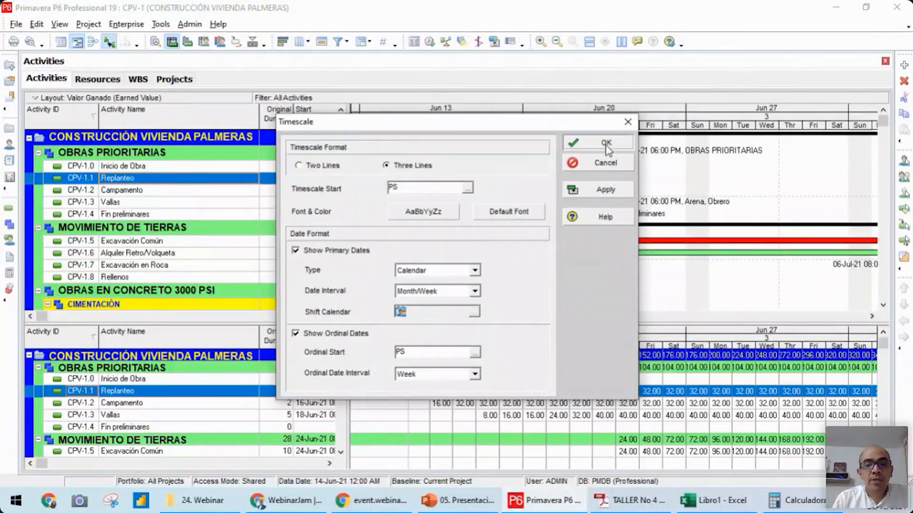
left_click_drag(432, 112, 457, 111)
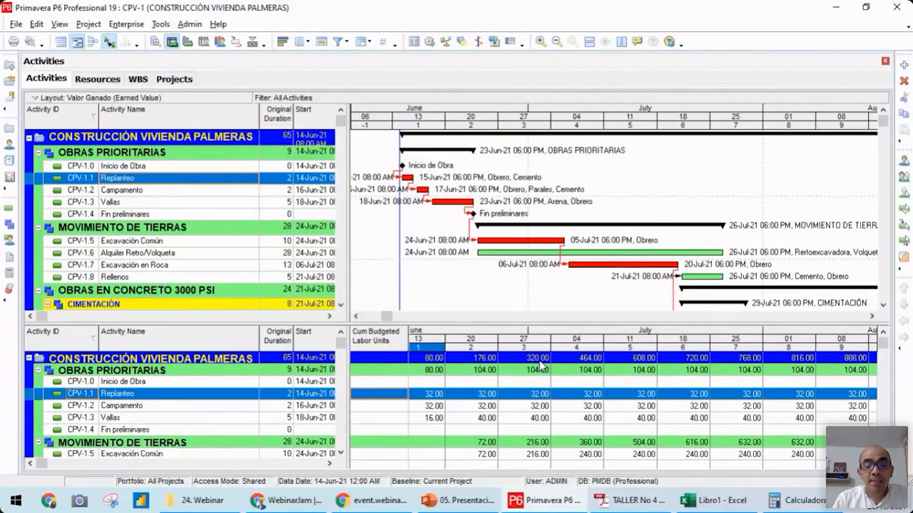
Replace the usage spreadsheet's Cum Budgeted Labor Units field with the time-interval cost field Budgeted Total Cost
right_click(377, 343)
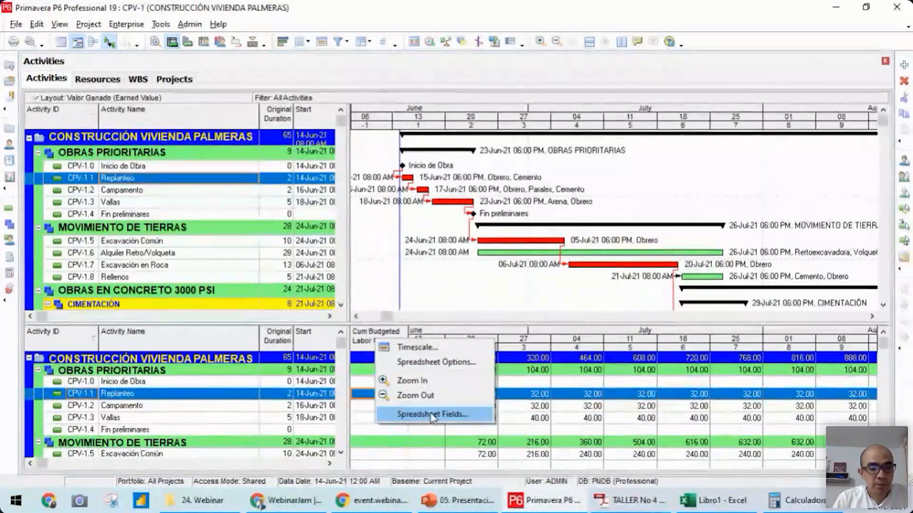
left_click(425, 415)
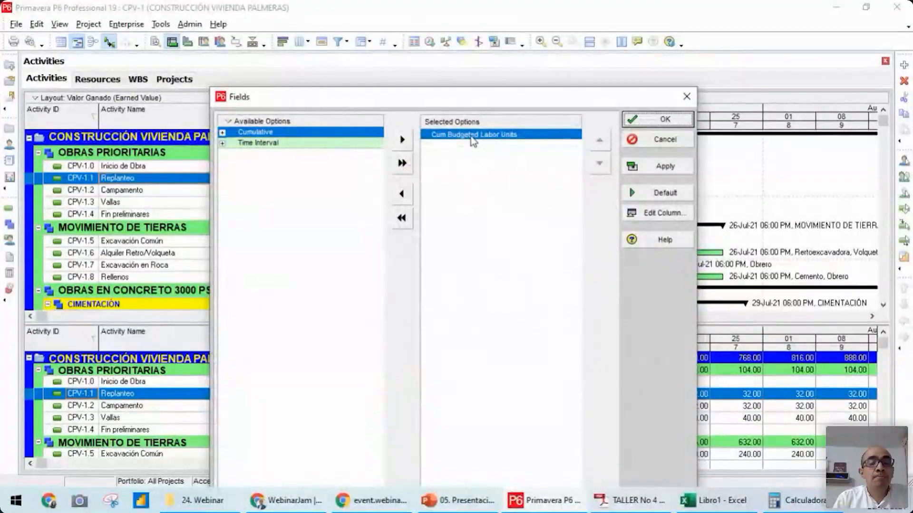
left_click_drag(471, 136, 304, 183)
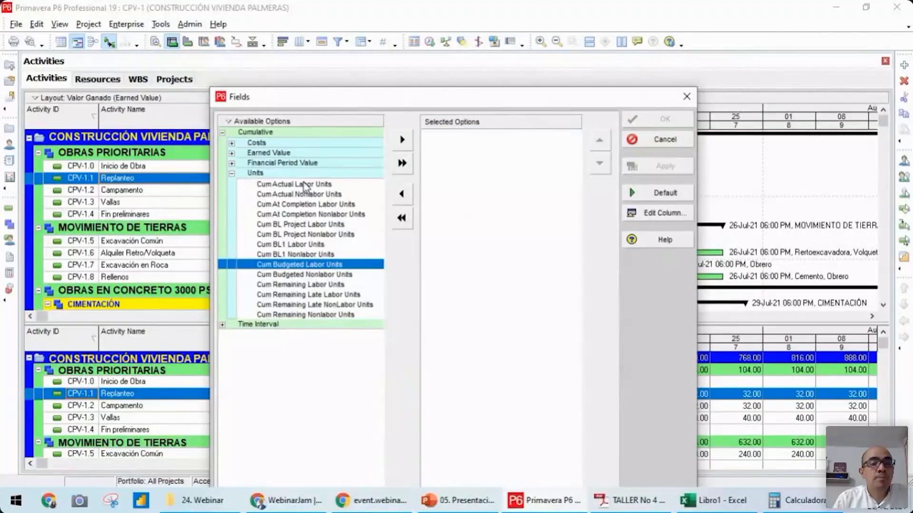
left_click(222, 134)
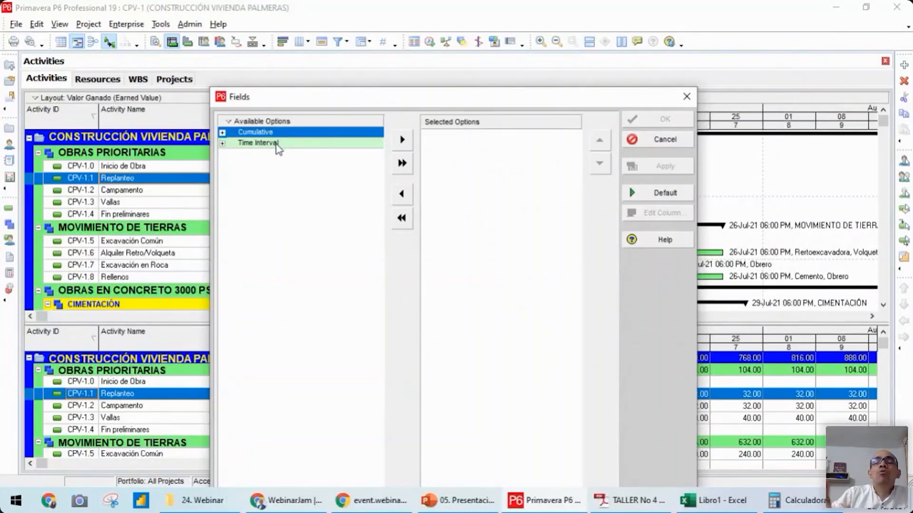
left_click(278, 143)
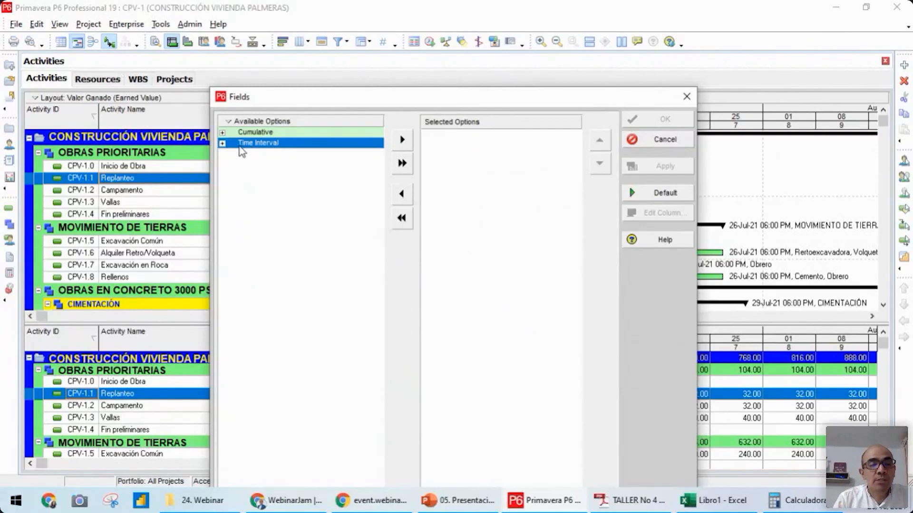
left_click(222, 143)
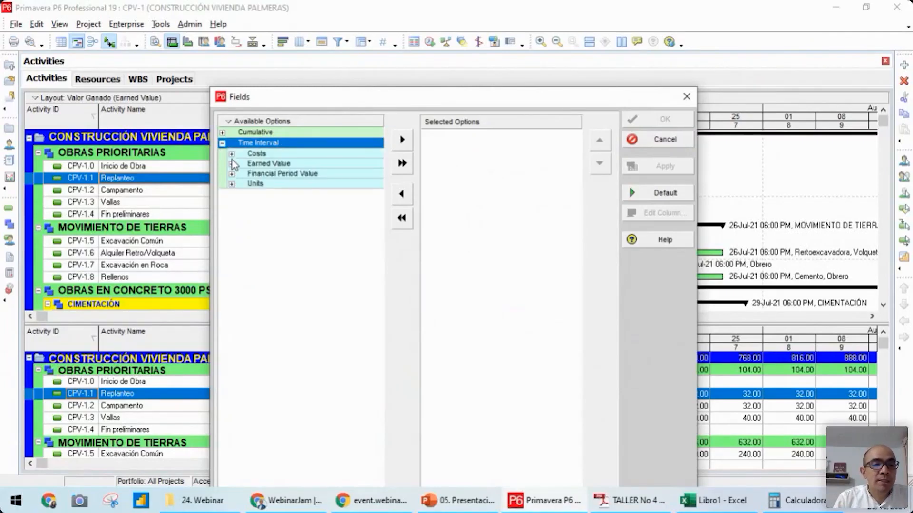
left_click(231, 155)
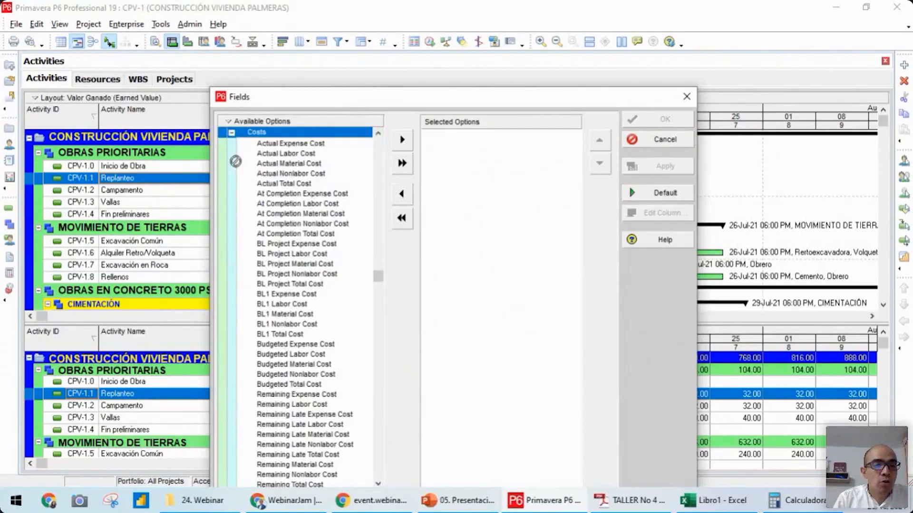
left_click(377, 133)
left_click(378, 133)
left_click(259, 144)
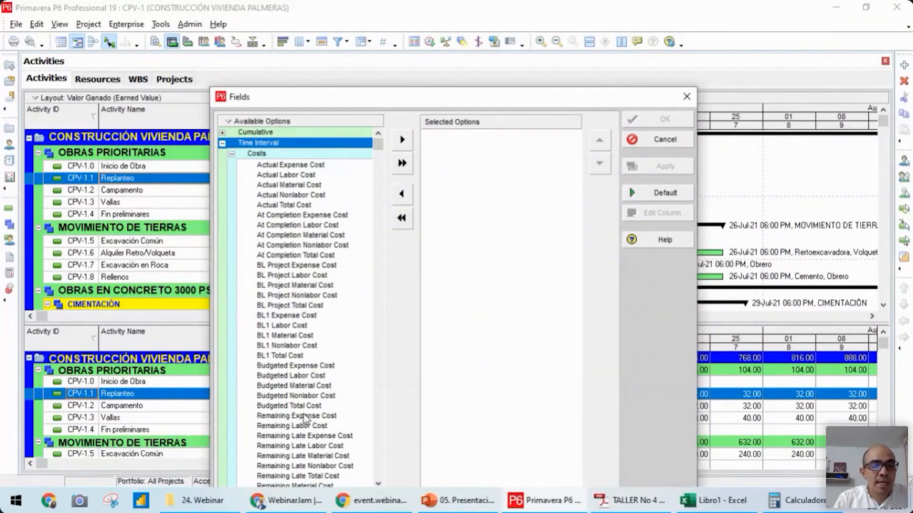
left_click_drag(292, 407, 478, 174)
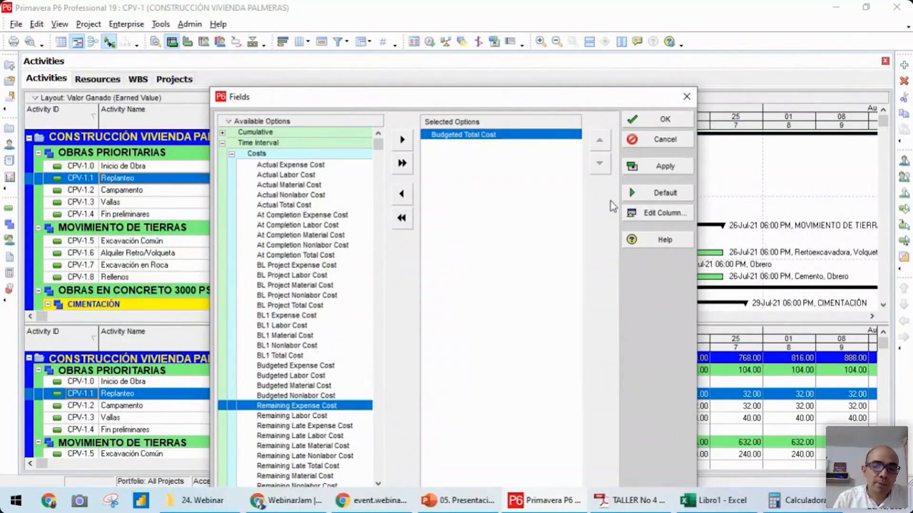
left_click(665, 120)
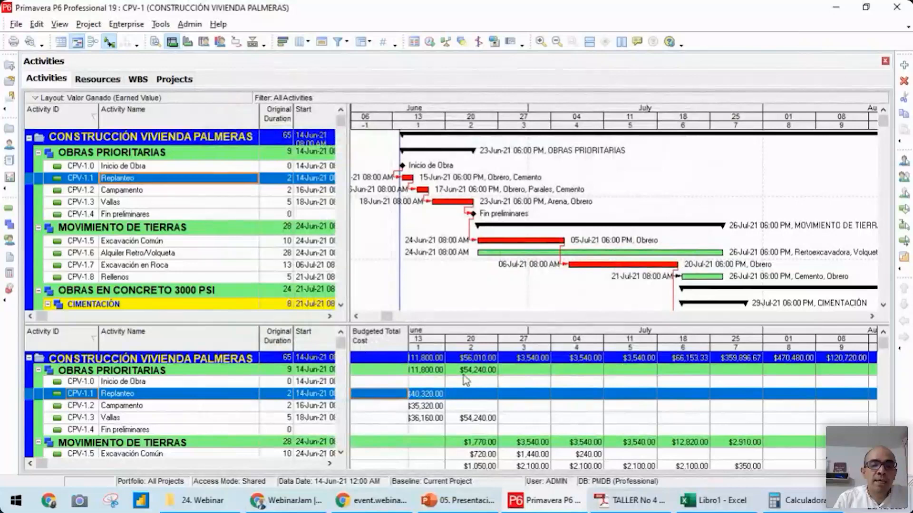
Copy the CONSTRUCCIÓN VIVIENDA PALMERAS row of the usage spreadsheet and paste it into a new sheet of the Excel workbook Libro1
left_click_drag(439, 340, 481, 339)
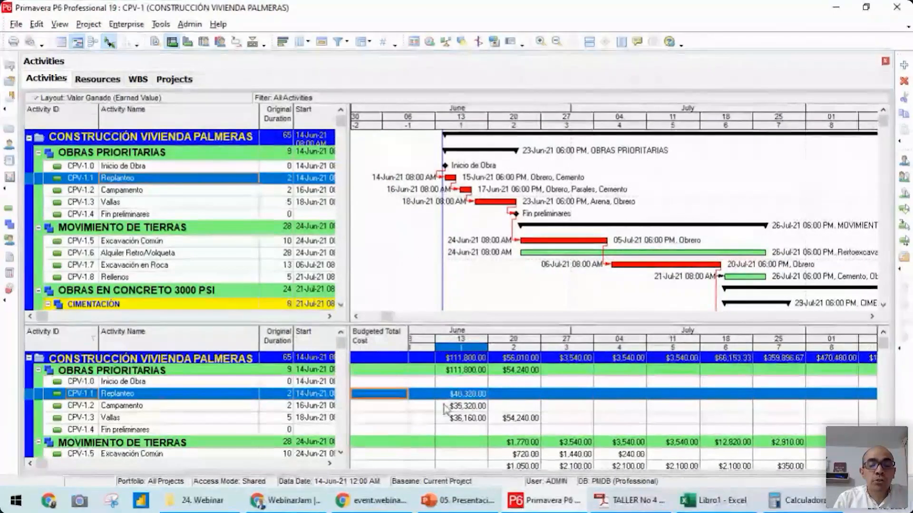
left_click(369, 359)
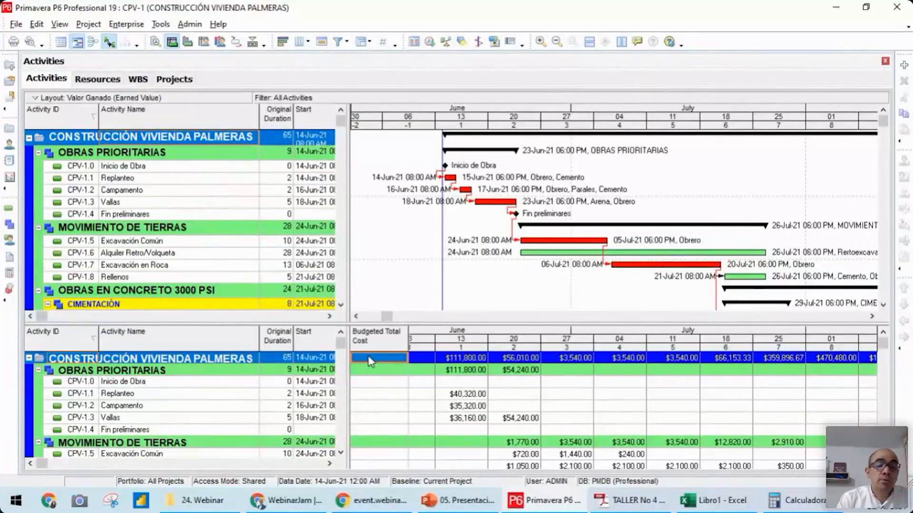
left_click(722, 500)
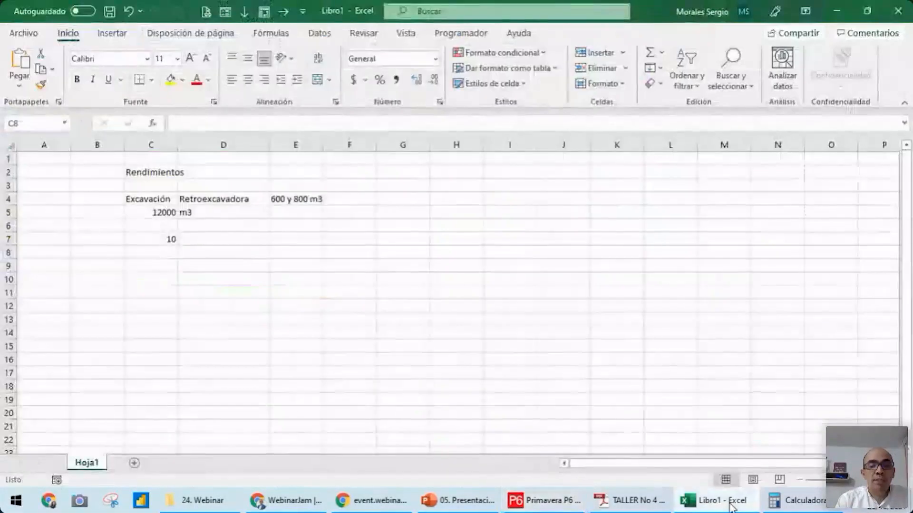
left_click(134, 463)
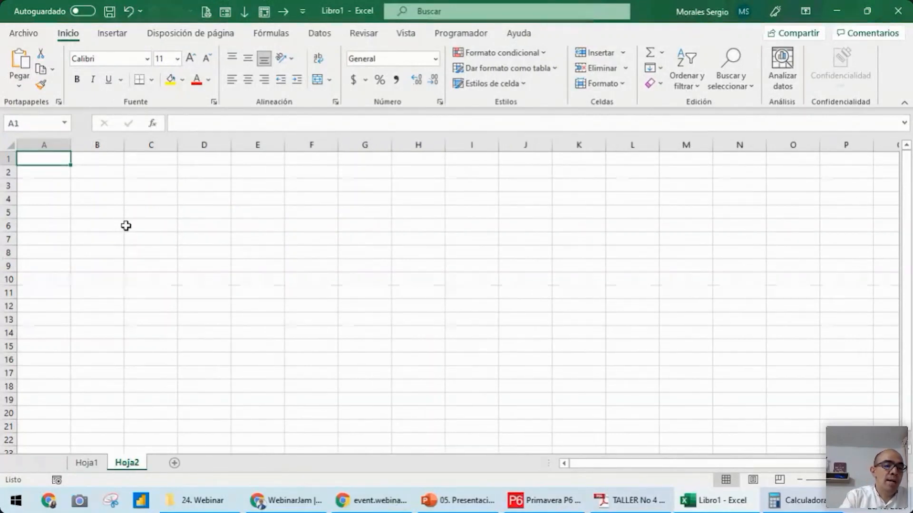
key("ctrl+v")
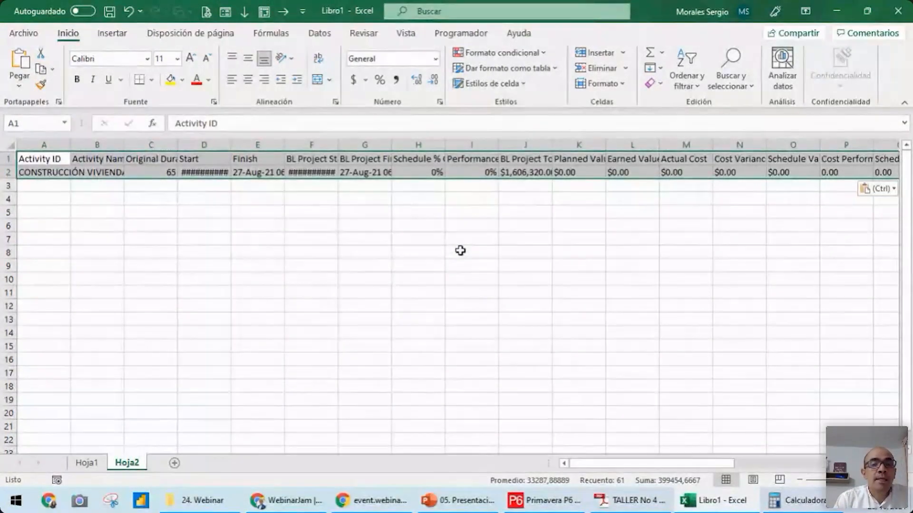
Delete columns B through T so the weekly costs follow Activity ID, and widen columns A and B to fit their contents
left_click_drag(109, 145, 630, 153)
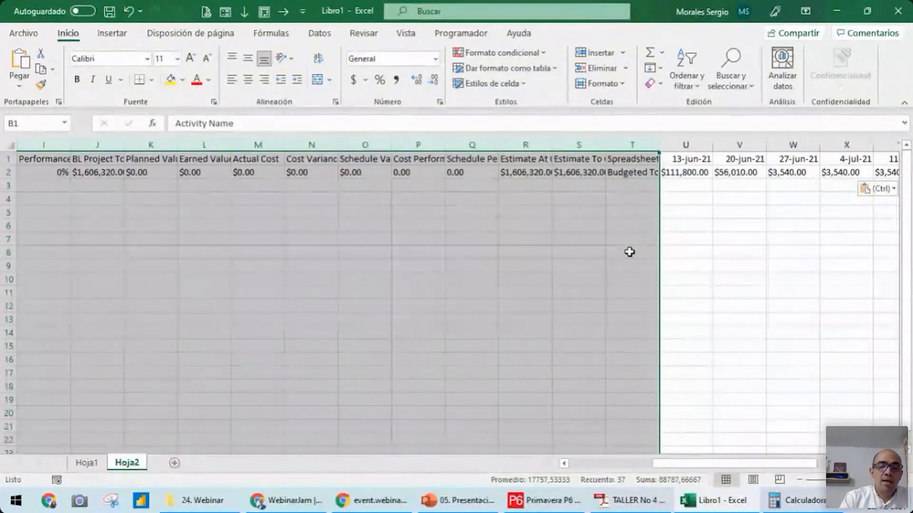
key("ctrl+minus")
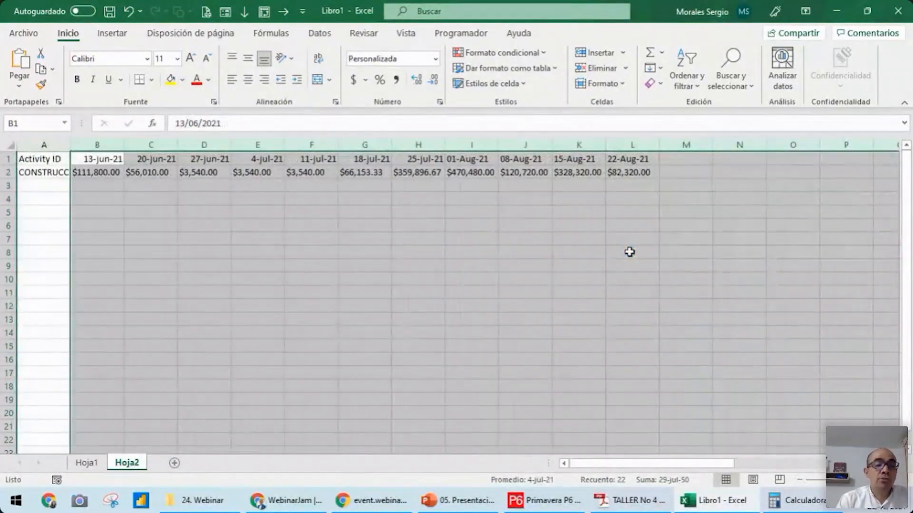
left_click(385, 242)
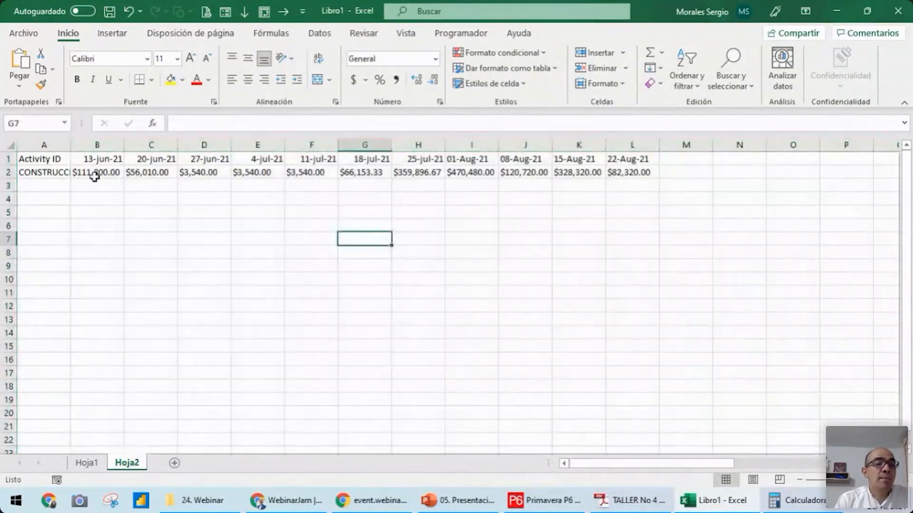
double_click(70, 145)
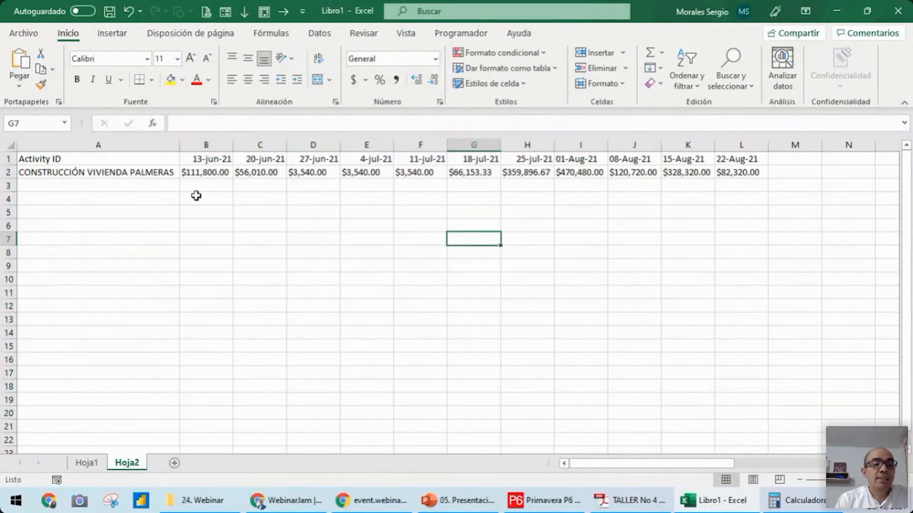
left_click_drag(179, 145, 260, 145)
left_click(229, 172)
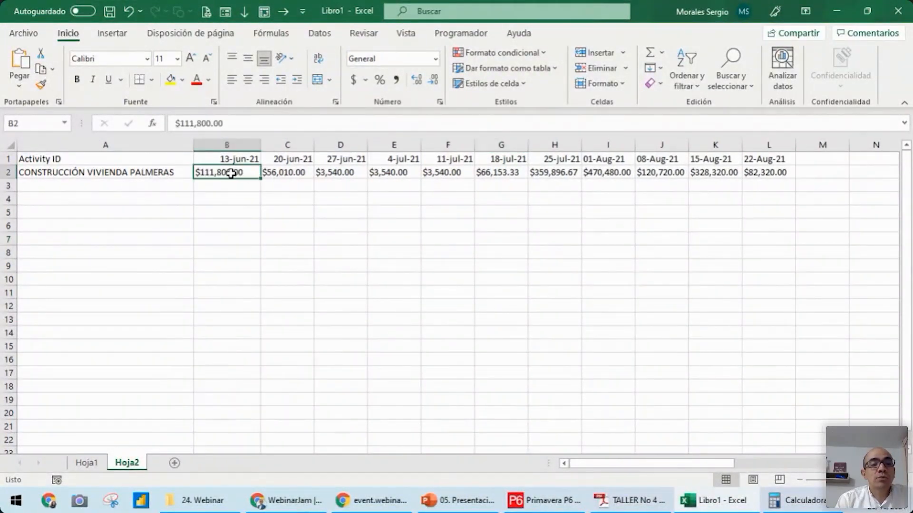
left_click(240, 227)
Remove all dollar signs and thousands commas from the weekly costs in B2:L2 with Find and Replace
left_click_drag(222, 175, 766, 175)
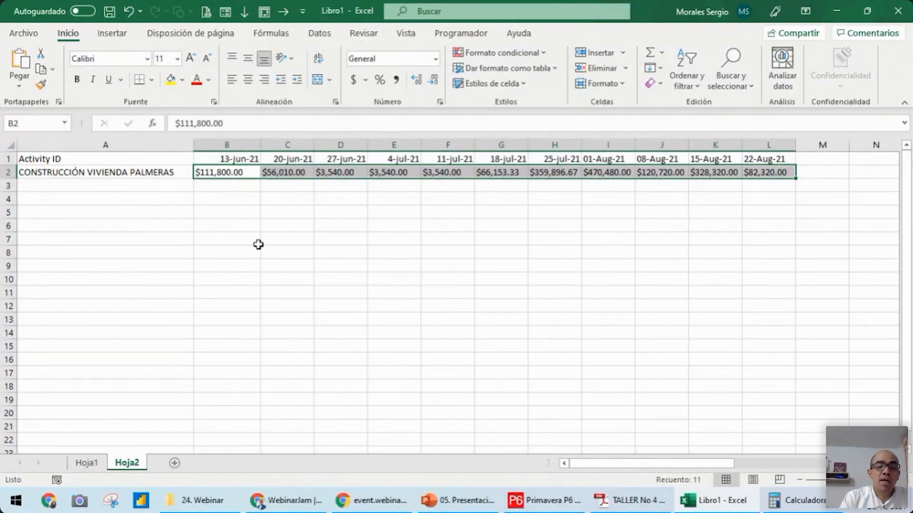
key("ctrl+l")
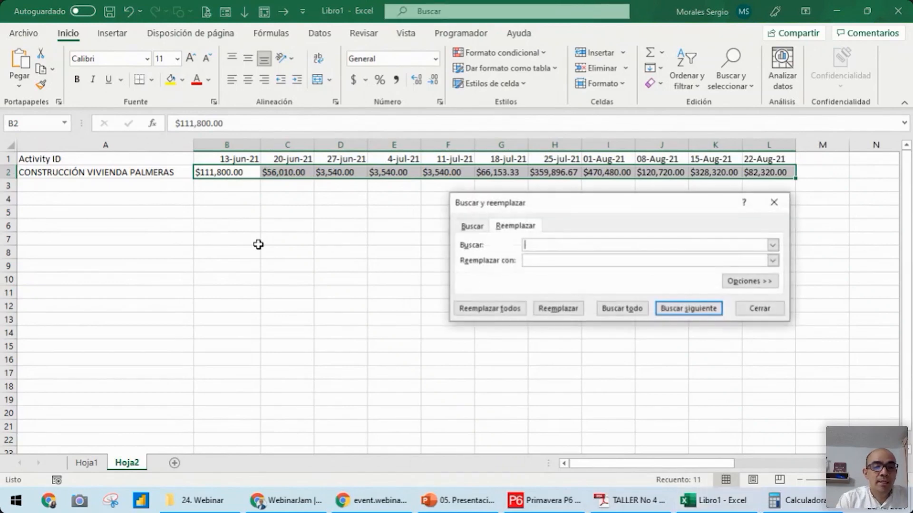
left_click(531, 260)
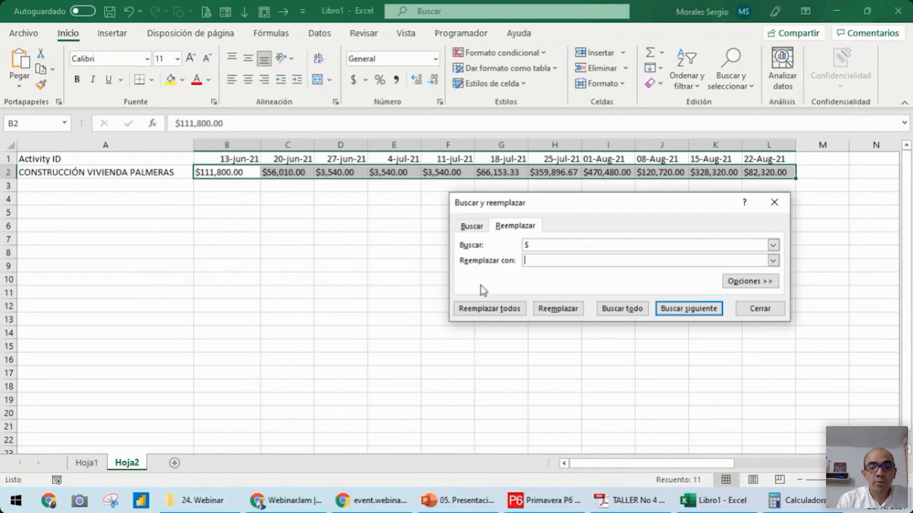
left_click(500, 310)
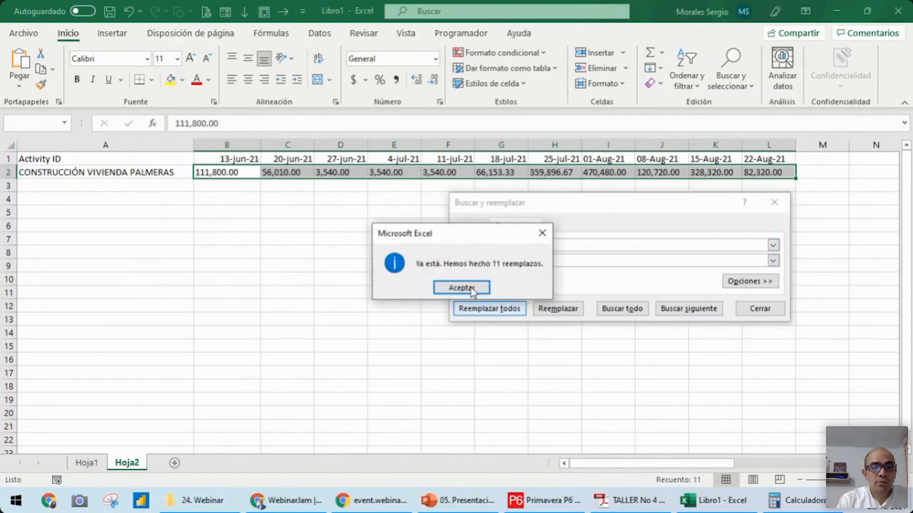
left_click(463, 289)
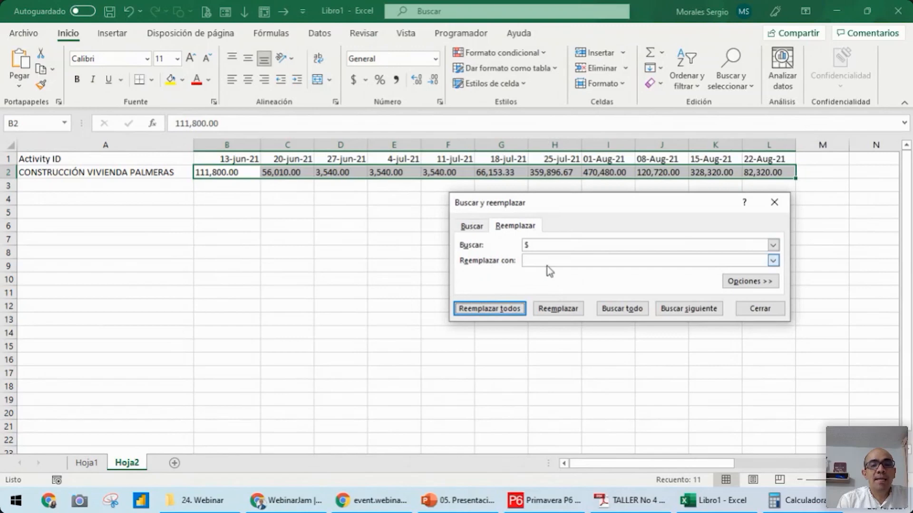
left_click(532, 243)
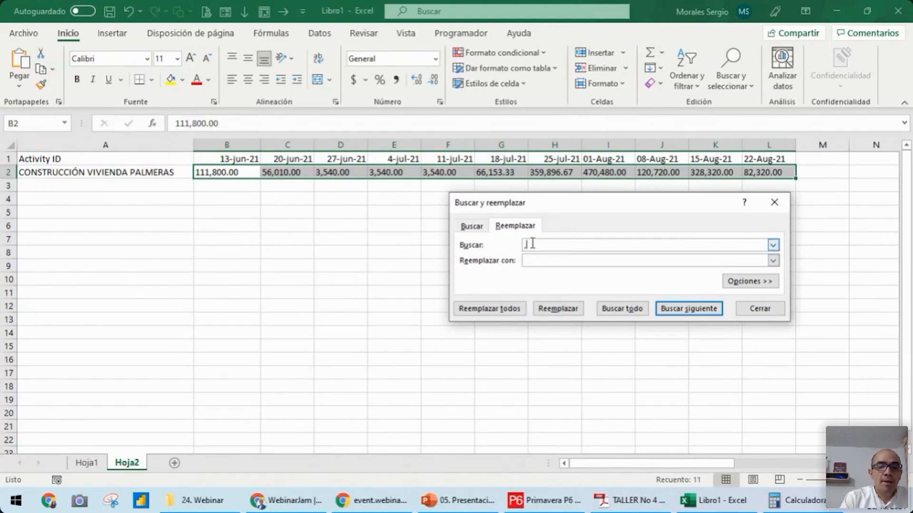
left_click(532, 260)
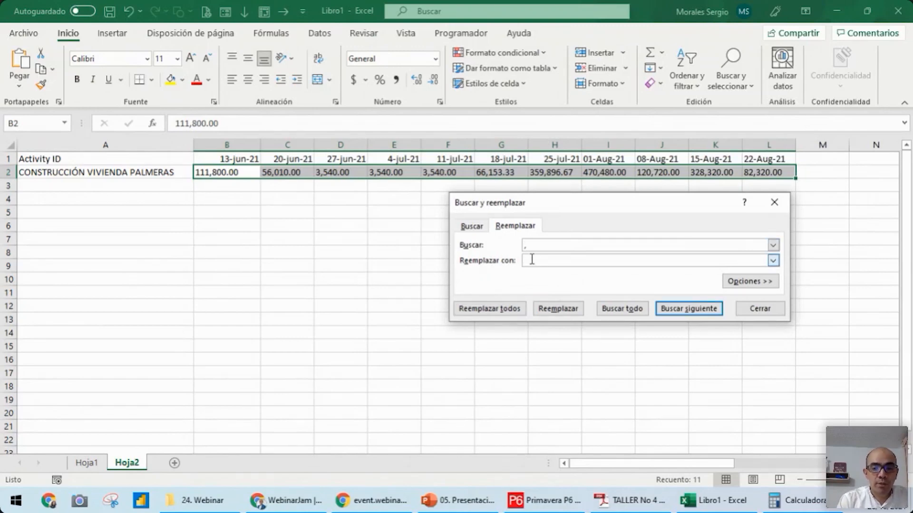
left_click(477, 309)
left_click(458, 287)
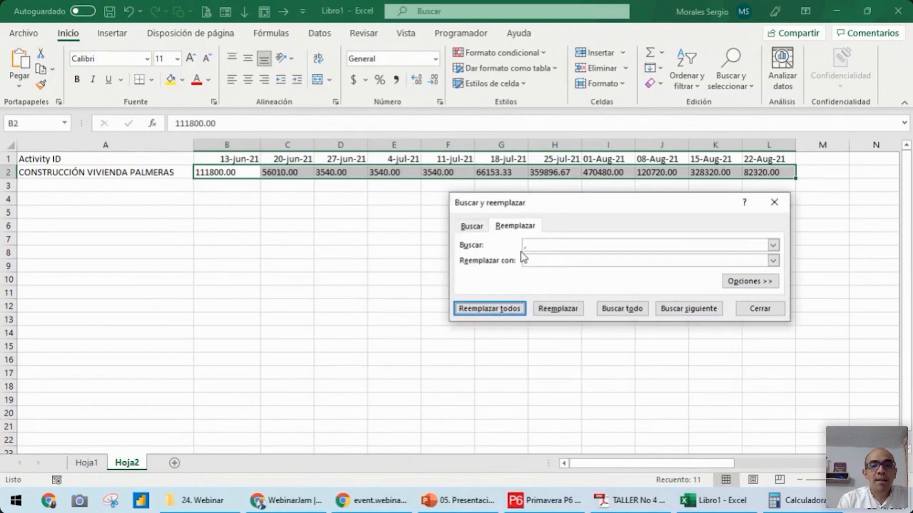
Replace every decimal point with a comma in the weekly costs B2:L2, and close Find and Replace
left_click(532, 245)
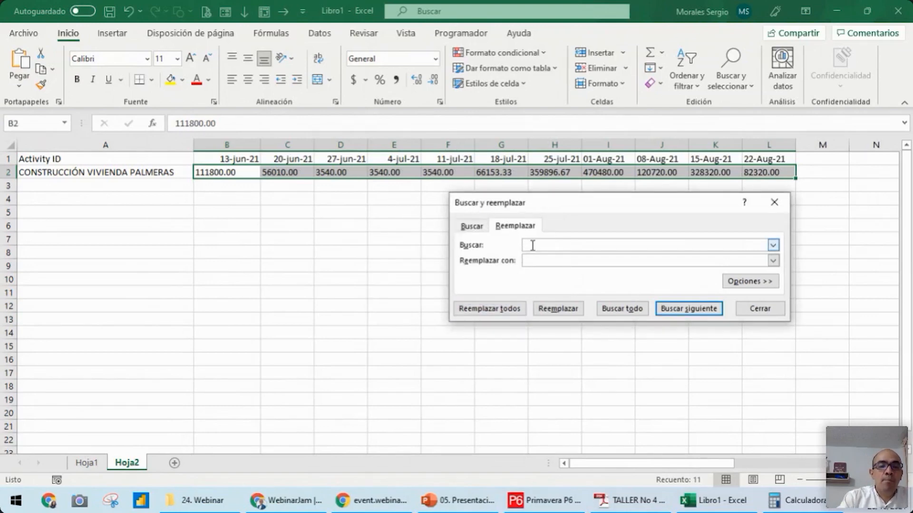
left_click(532, 260)
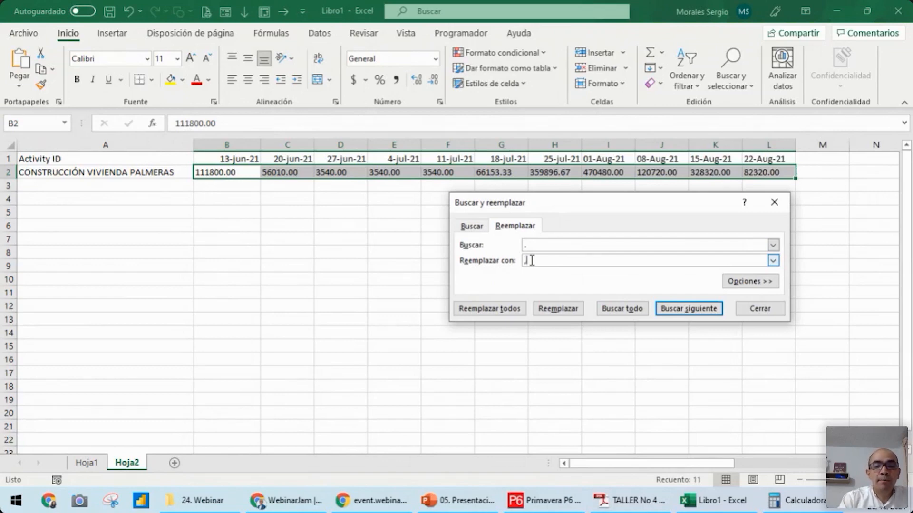
left_click(501, 310)
left_click(459, 287)
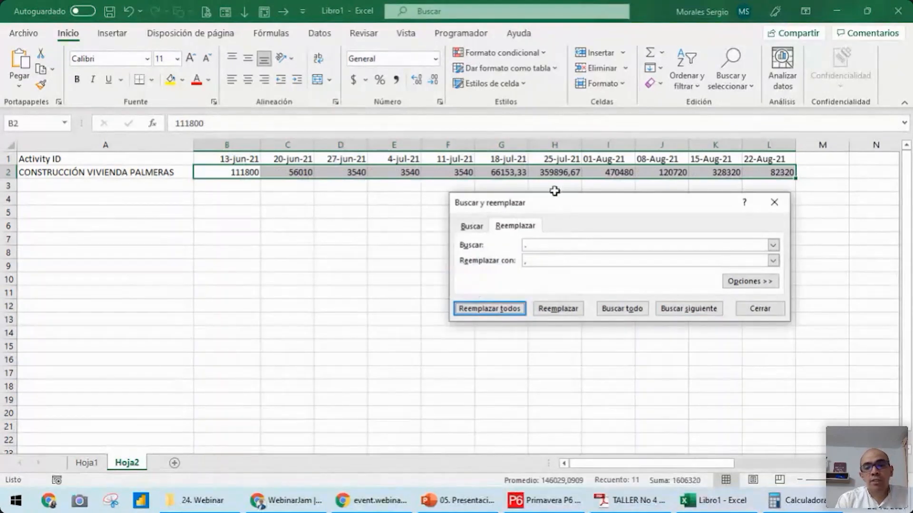
left_click(774, 202)
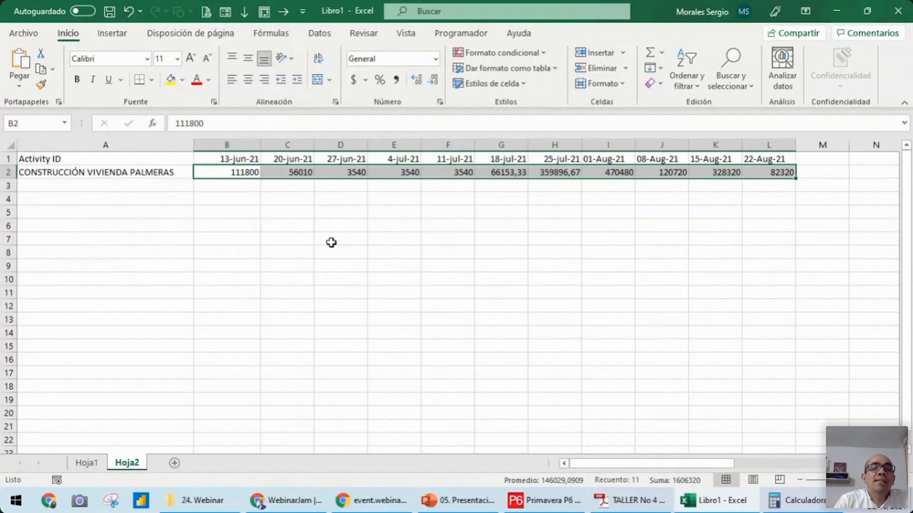
Start a cumulative cost row below the weekly costs by entering =B2 in cell B3
left_click(239, 189)
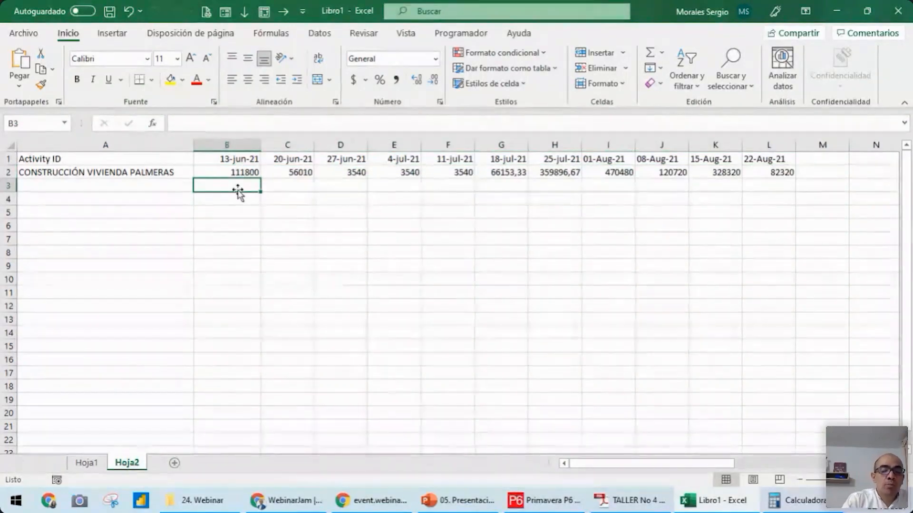
type("=")
key("Up")
key("Return")
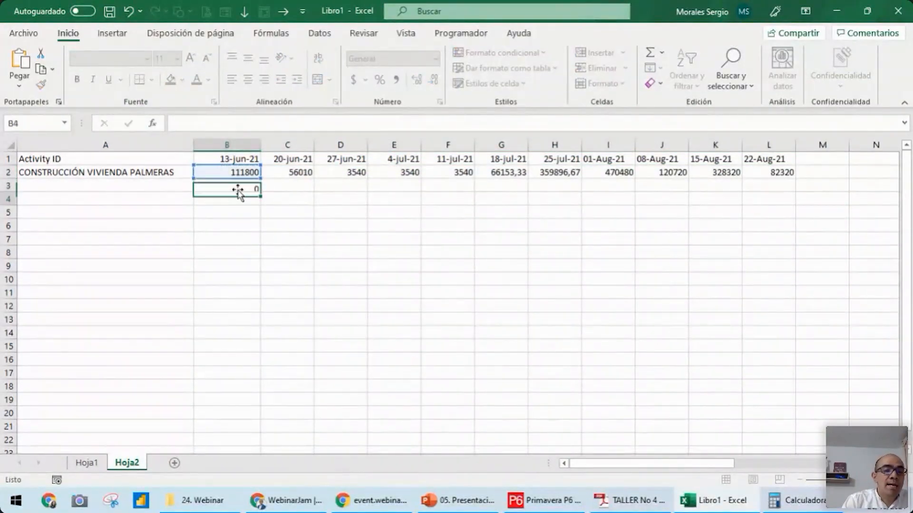
Enter the running-total formula =B3+C2 in C3 and fill it across row 3 to L3
left_click(304, 184)
type("=")
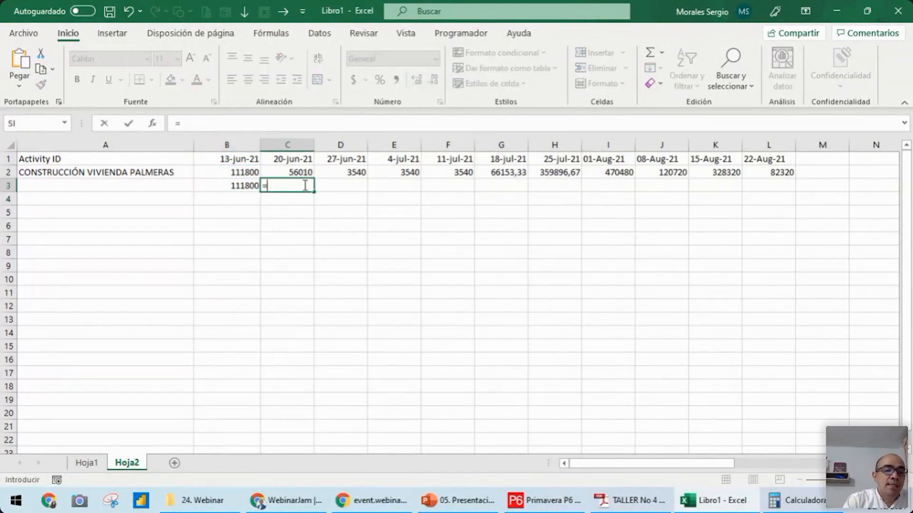
key("Left")
type("+")
key("Up")
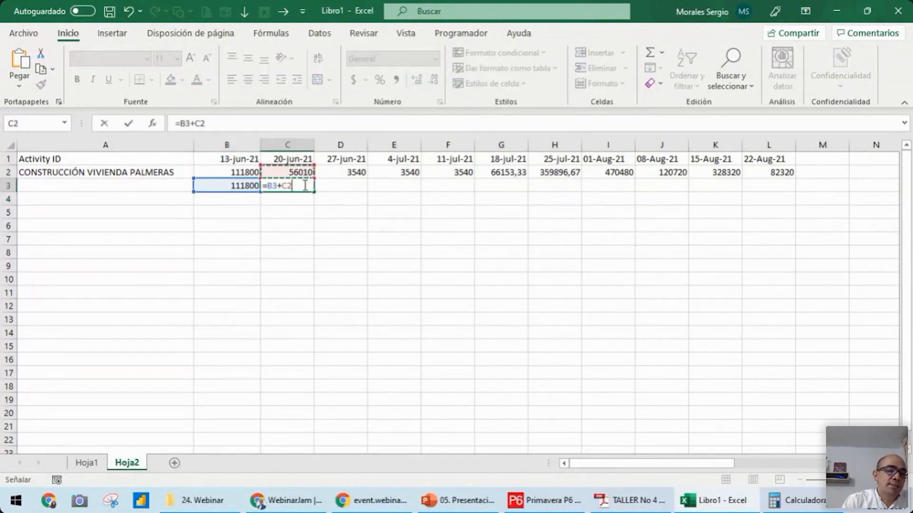
key("Return")
left_click(304, 184)
left_click_drag(314, 191, 792, 204)
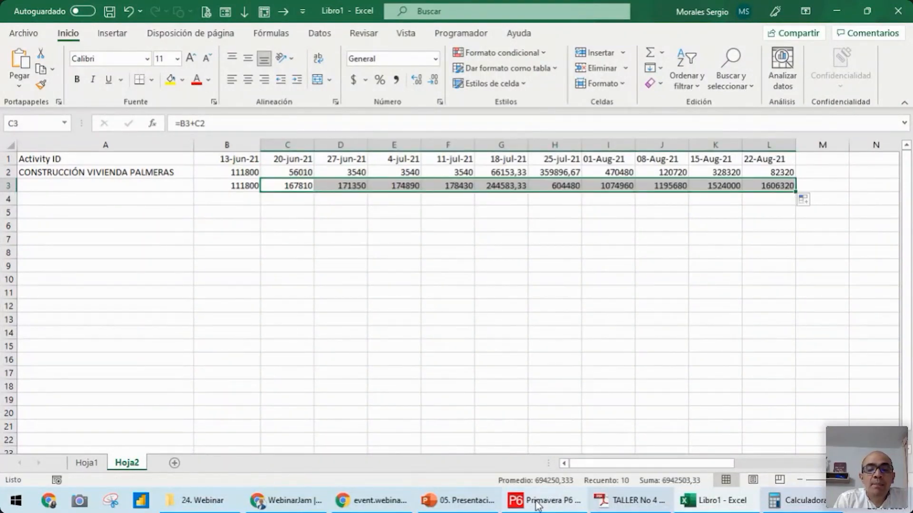
left_click(394, 305)
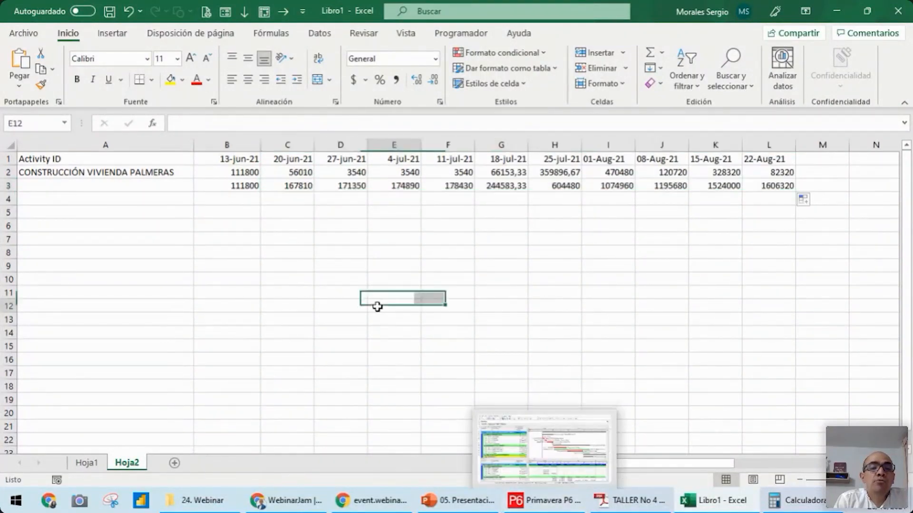
Insert a 2D line chart with markers from the cumulative costs in B3:L3
left_click(234, 187)
left_click_drag(233, 188, 776, 190)
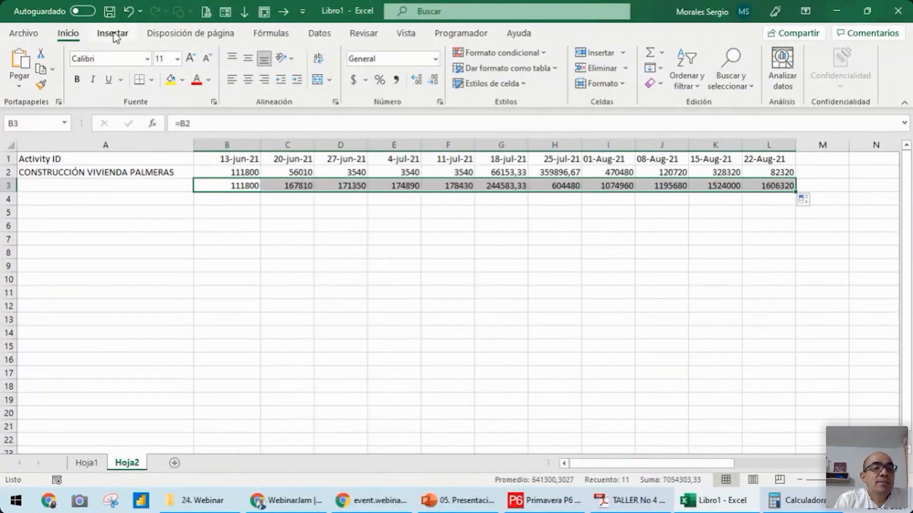
left_click(134, 39)
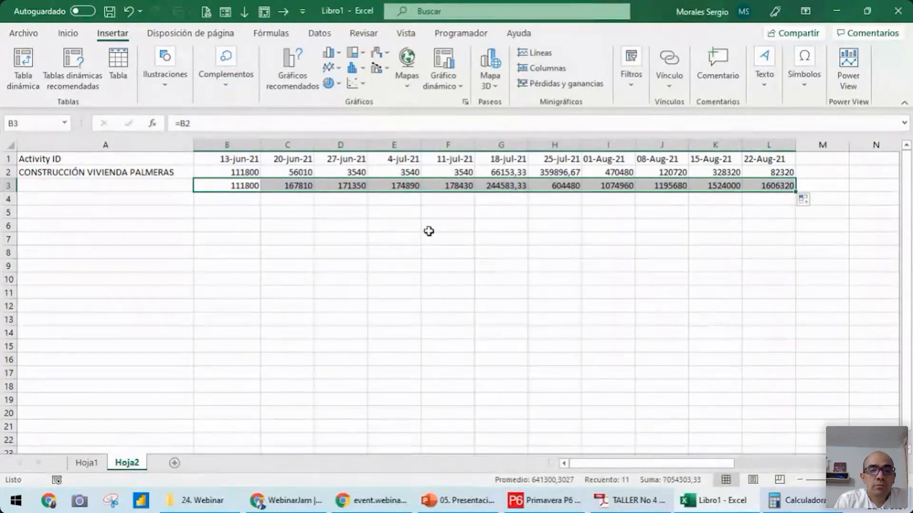
left_click(330, 68)
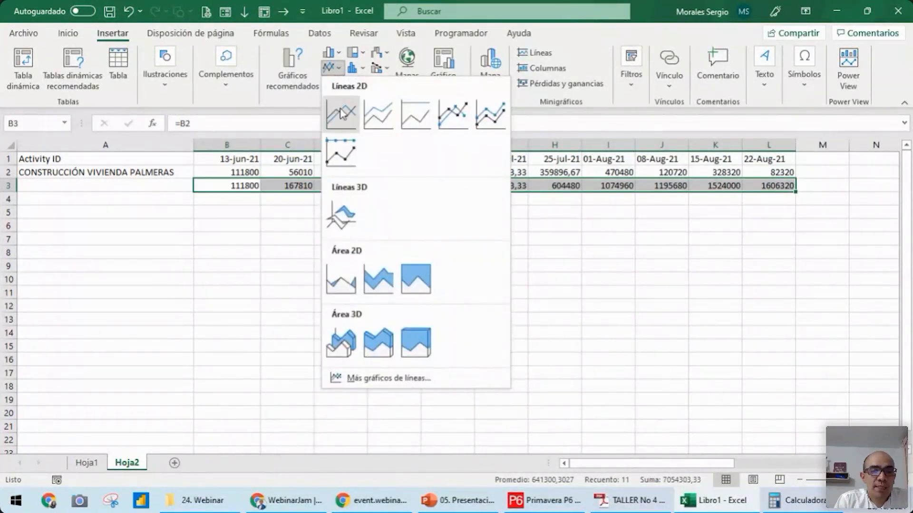
left_click(457, 114)
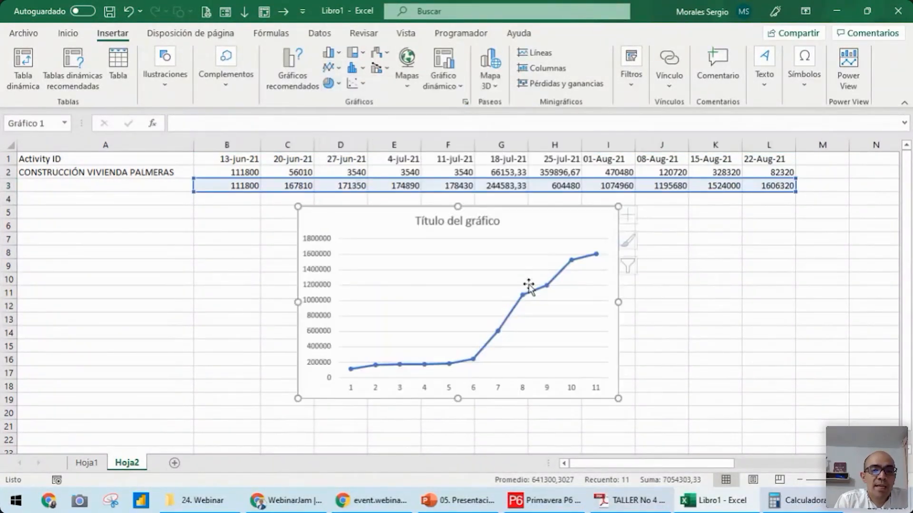
Copy the weekly dates in B1:L1 and paste them into the chart as its horizontal axis labels
left_click_drag(238, 159, 770, 158)
key("ctrl+c")
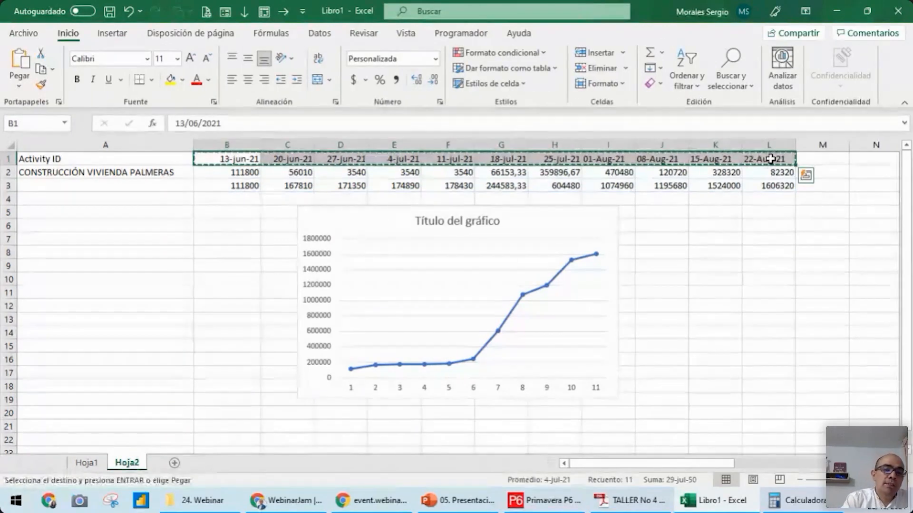
left_click(450, 389)
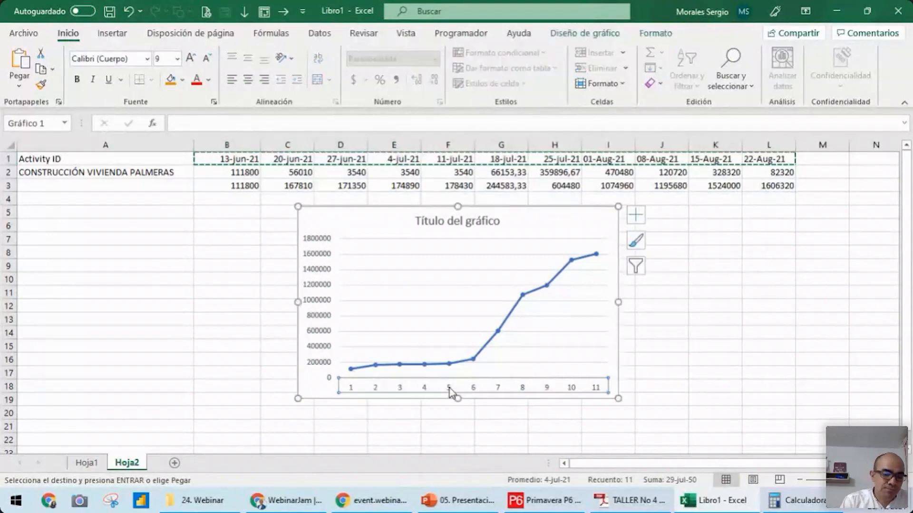
key("ctrl+v")
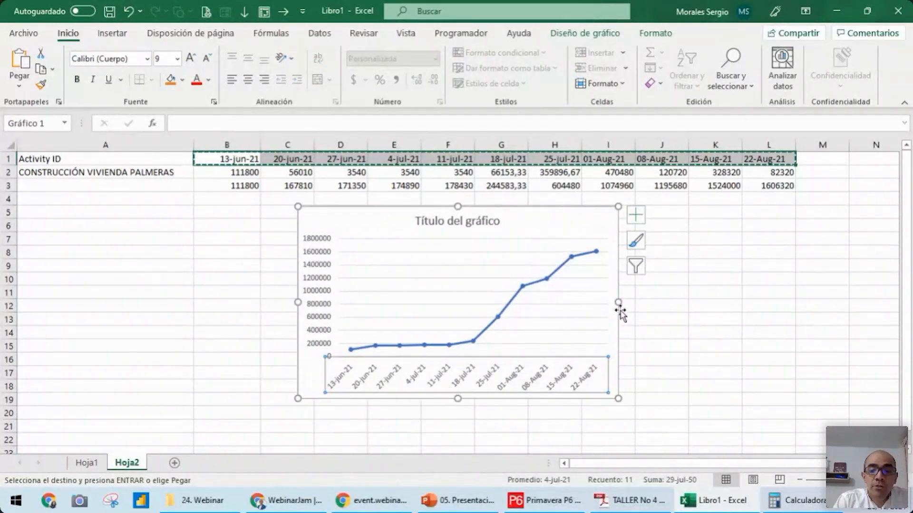
Enlarge the chart so it spans from column B into column K and extends down to about row 21
left_click_drag(618, 303, 719, 303)
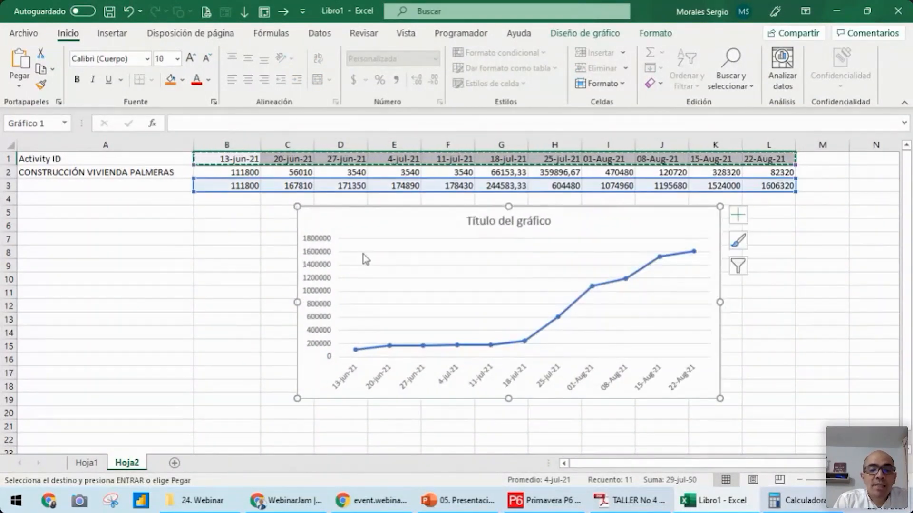
left_click_drag(508, 398, 508, 427)
left_click_drag(301, 323, 196, 314)
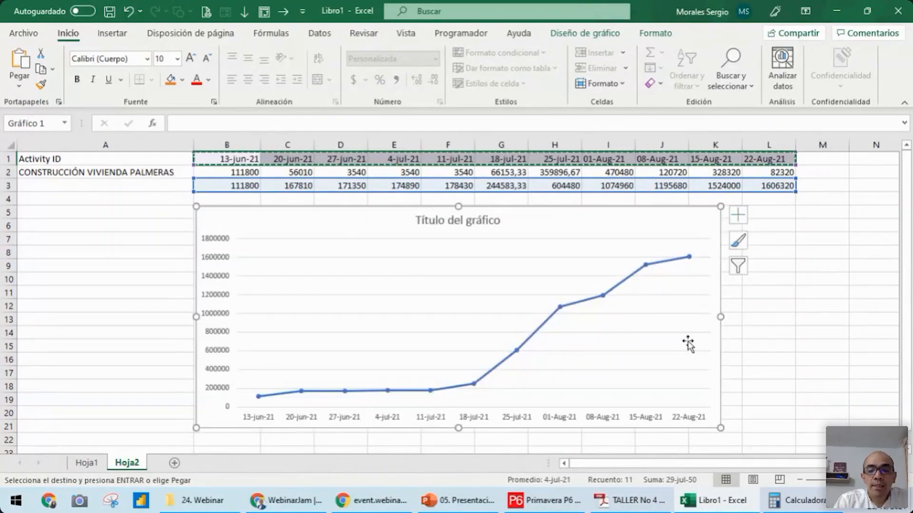
Switch to Primavera P6, display the Activity Usage Profile, and compress the timescale so the whole project from June to late August fits
left_click(549, 502)
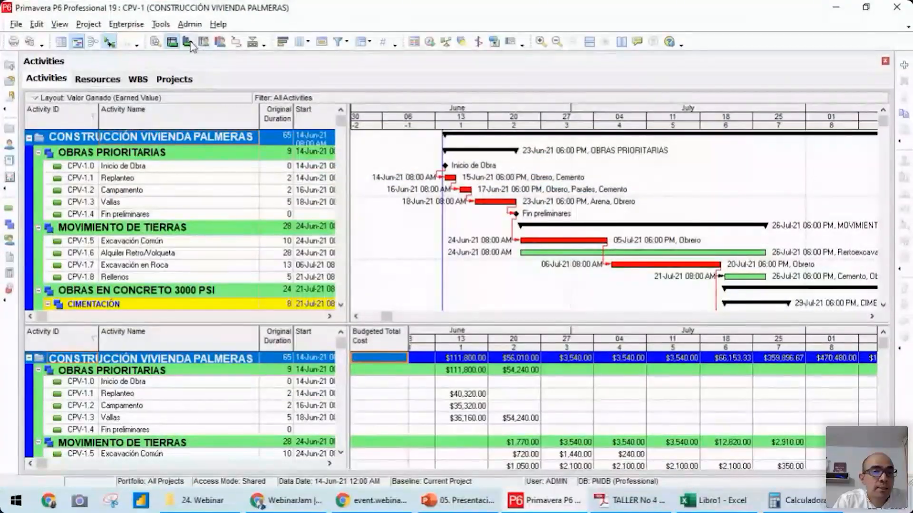
left_click(188, 42)
left_click_drag(713, 126, 575, 109)
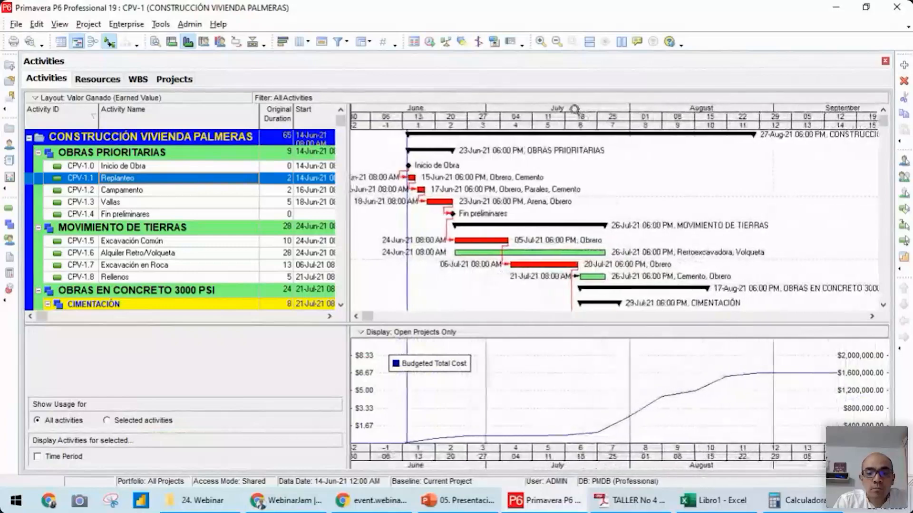
Compare the cumulative cost chart in Excel with the Budgeted Total Cost curve in Primavera P6
left_click(718, 500)
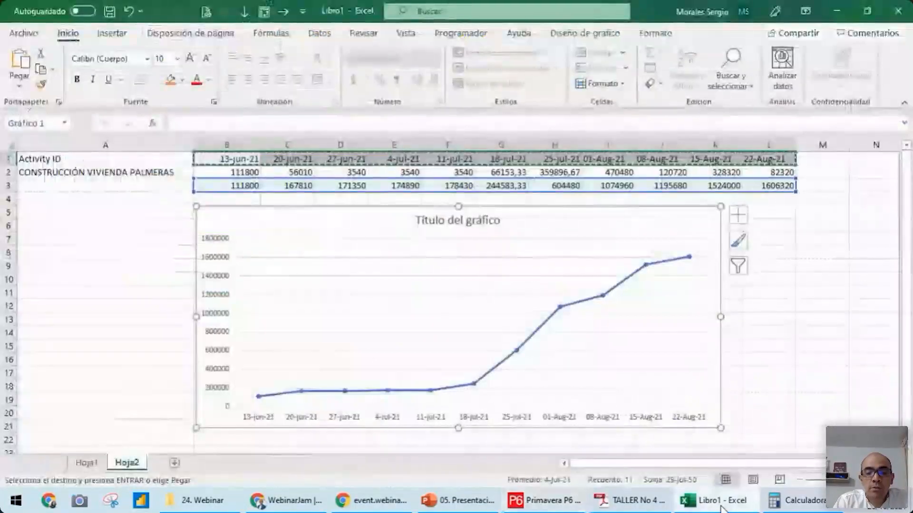
left_click(720, 500)
left_click(720, 501)
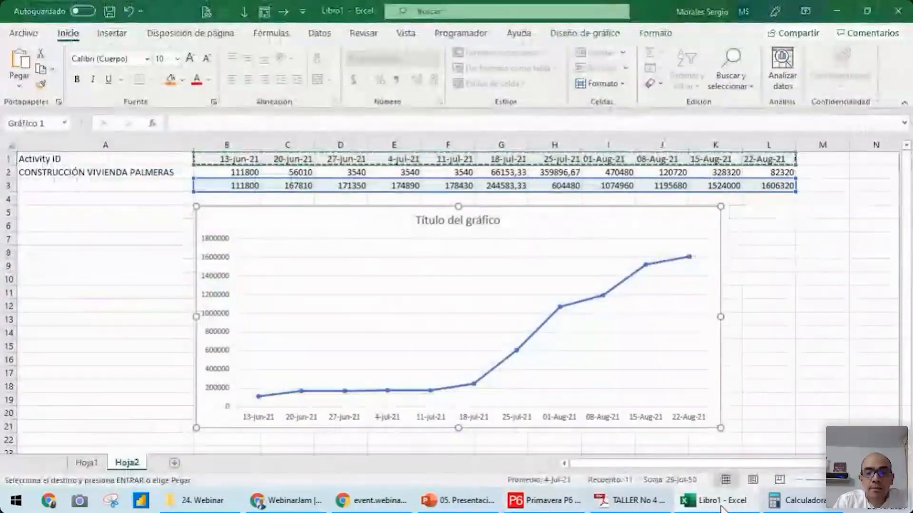
left_click(720, 504)
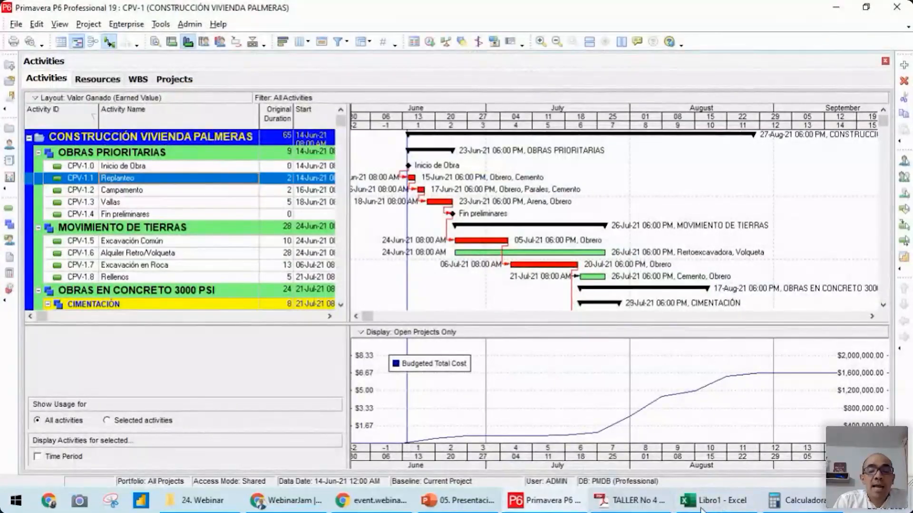
left_click(733, 509)
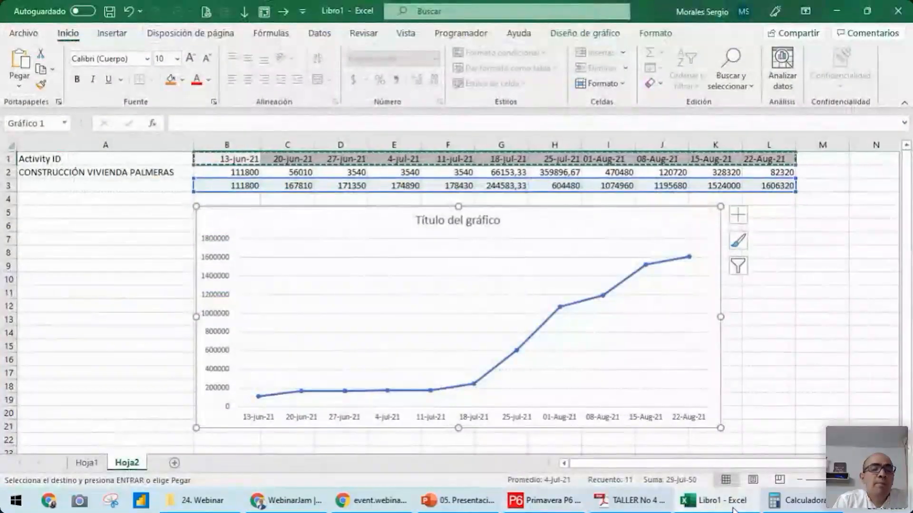
left_click(733, 509)
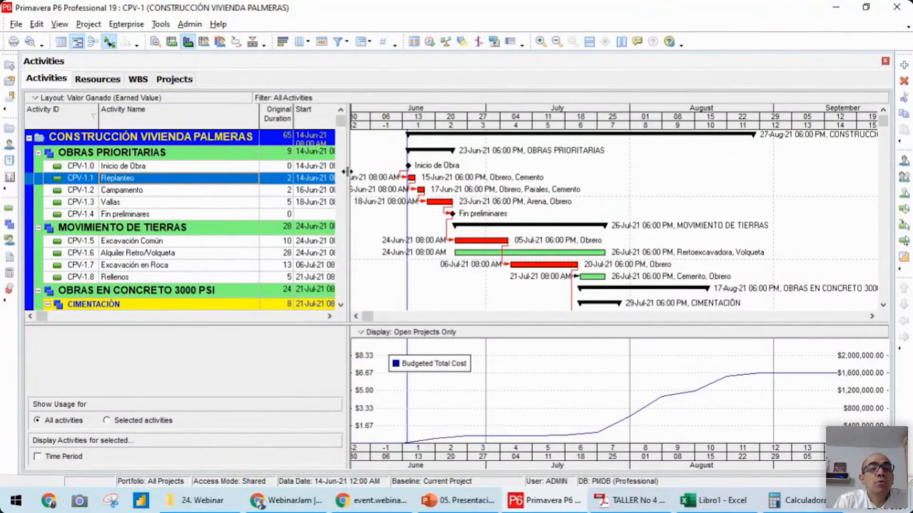
Widen the activity table to show the Finish, BL Project Start and BL Project Finish columns, and shift the timescale towards late August
left_click_drag(347, 171, 501, 153)
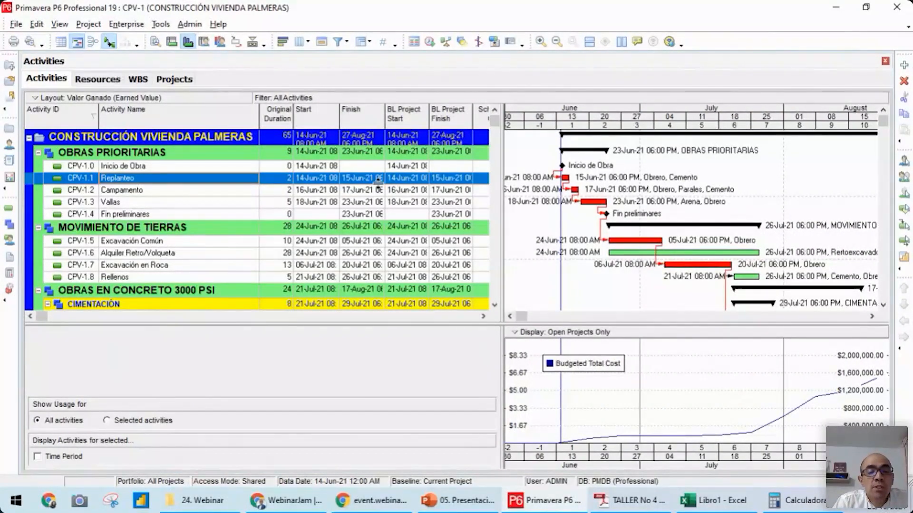
left_click(201, 193)
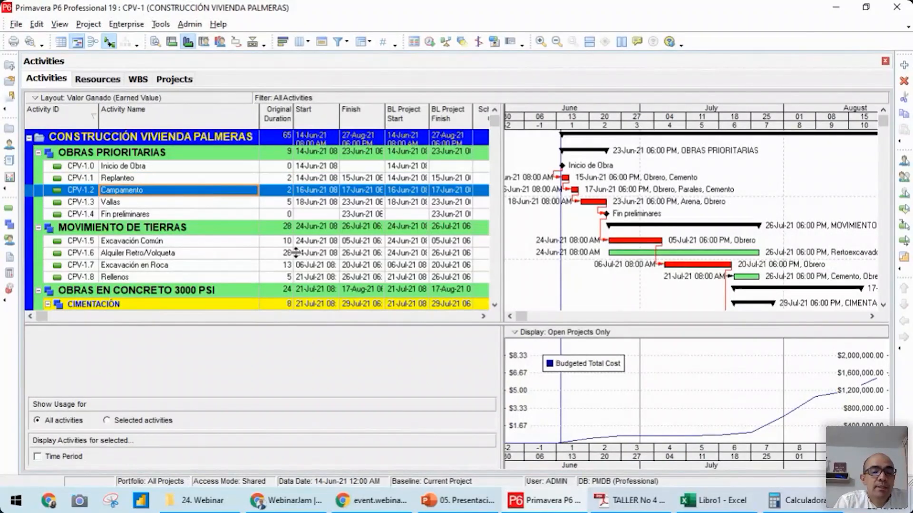
left_click(181, 243)
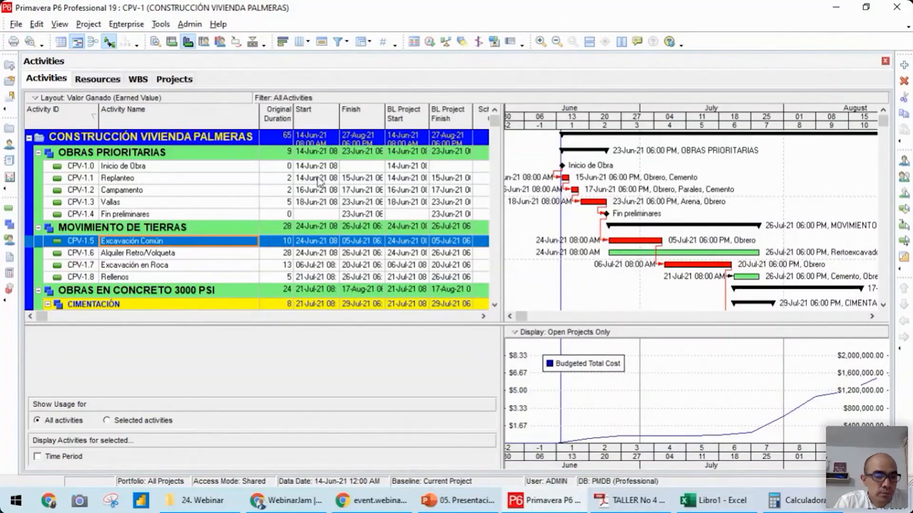
left_click(184, 193)
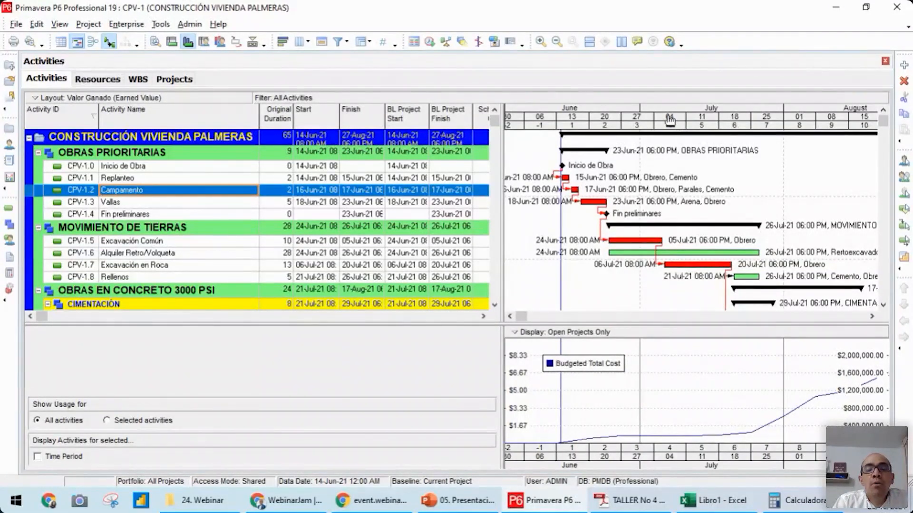
left_click_drag(669, 122, 626, 124)
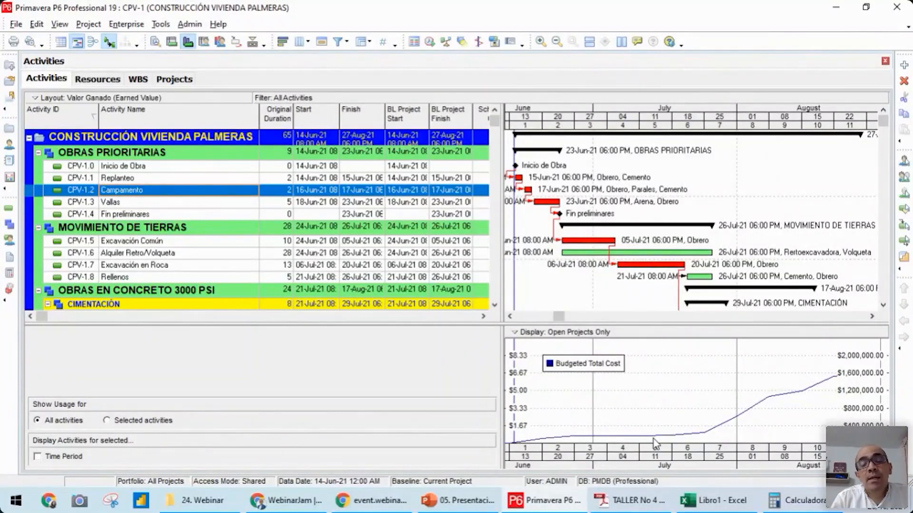
left_click(164, 244)
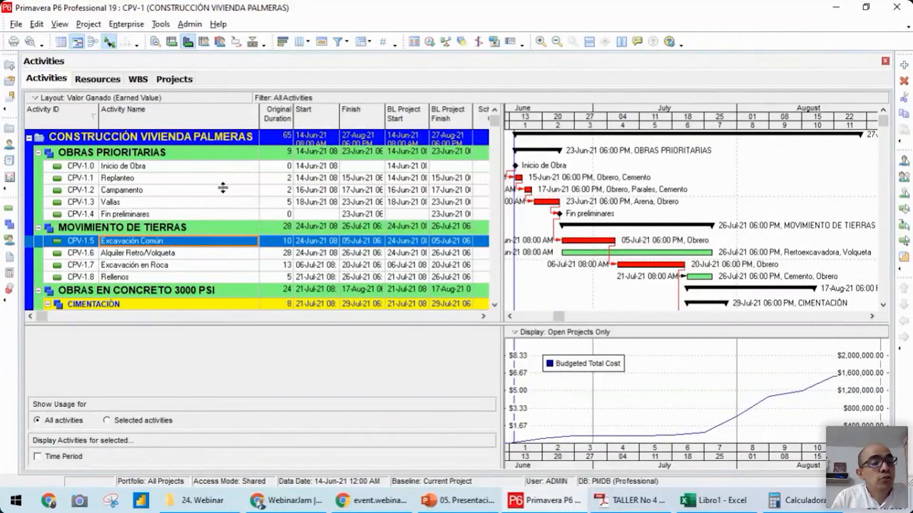
left_click(200, 192)
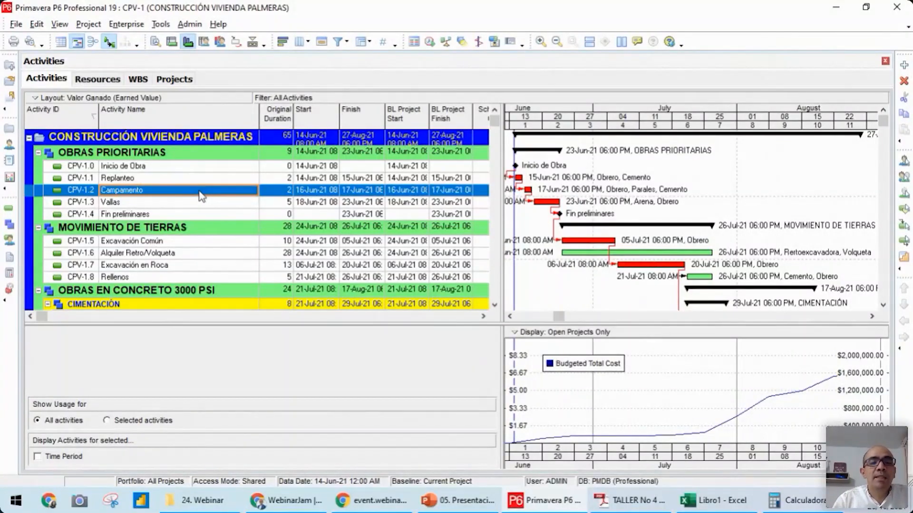
left_click(182, 167)
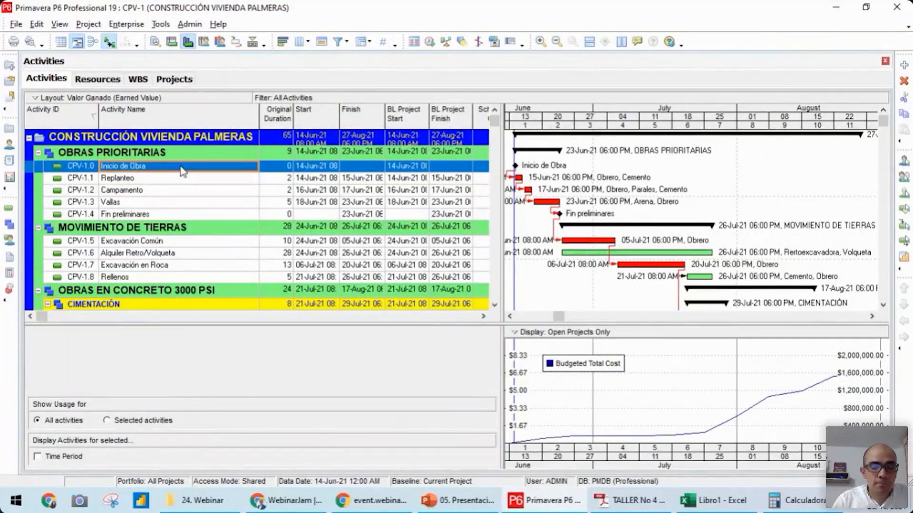